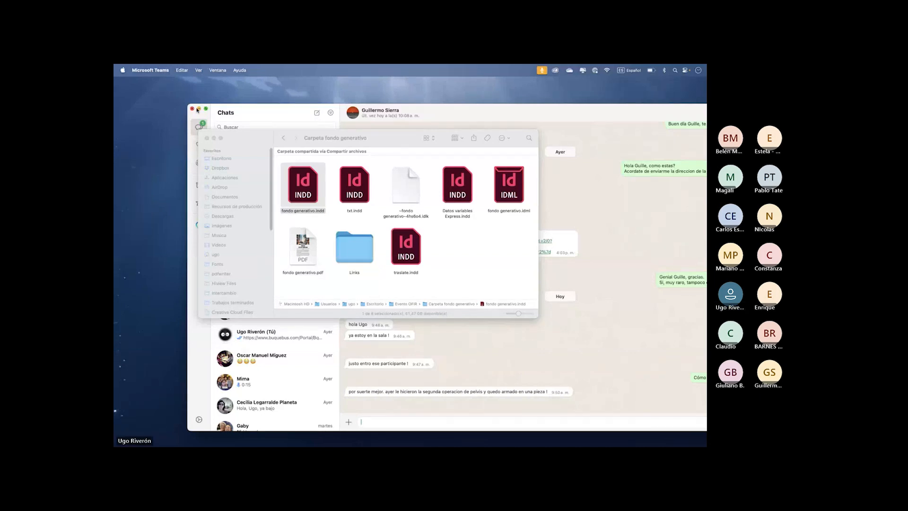
# - Switch to InDesign, bring up the "fondo generativo.indd" document, and collapse the object styles panel
pyautogui.moveTo(245, 132); pyautogui.dragTo(278, 233)
pyautogui.moveTo(491, 445)
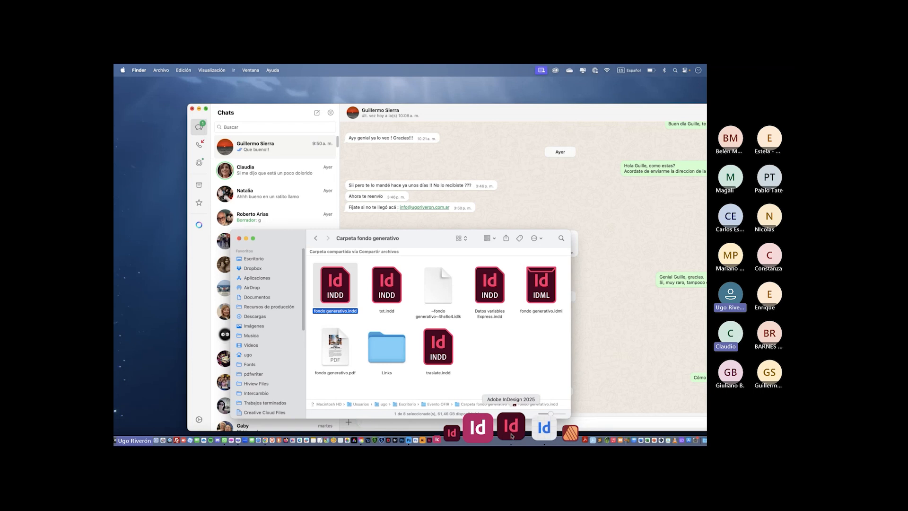
pyautogui.click(510, 435)
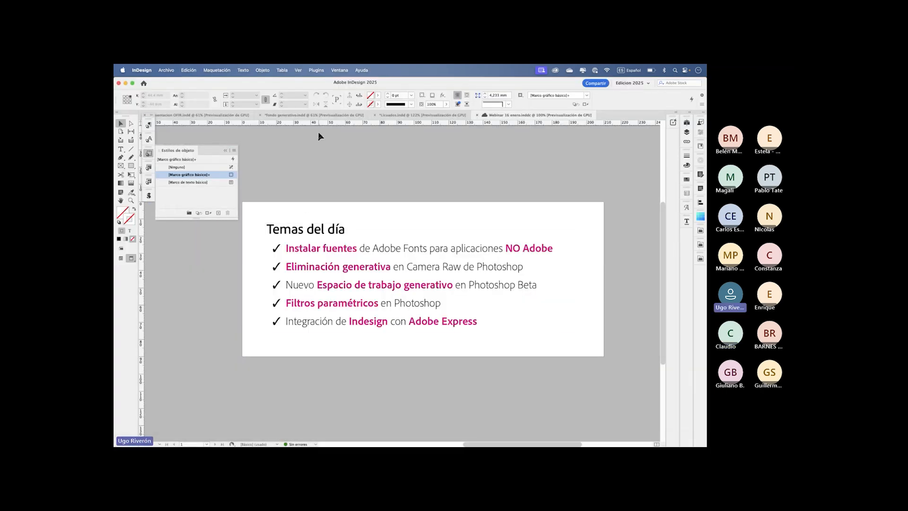
pyautogui.moveTo(537, 443)
pyautogui.click(320, 115)
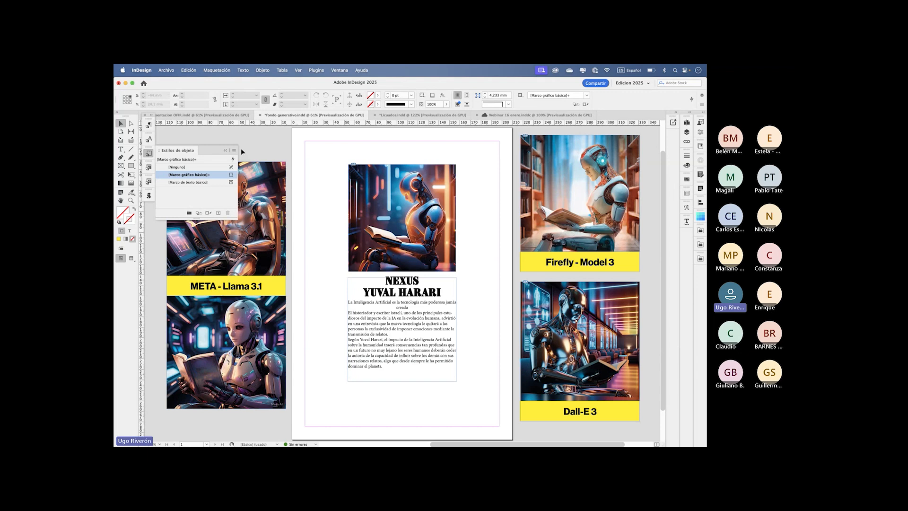
pyautogui.click(225, 150)
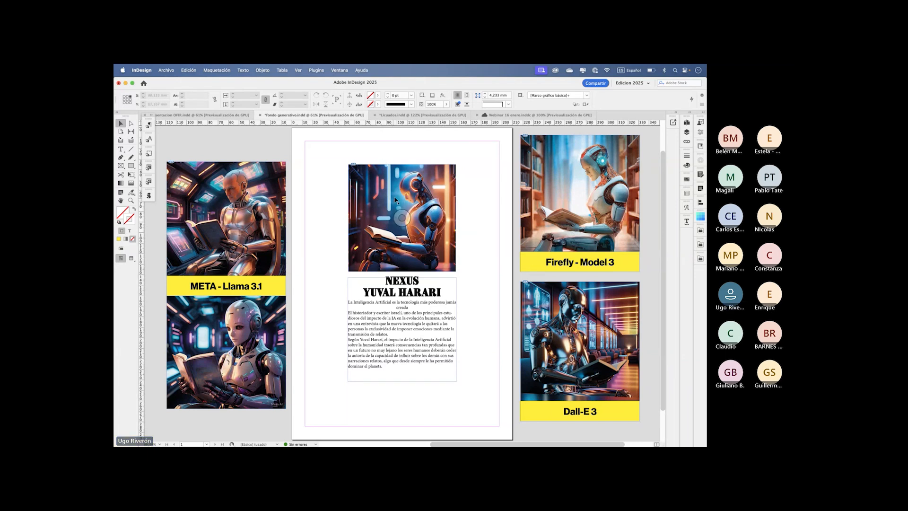
# - Open the advanced text-to-image settings for the robot image above the NEXUS title
pyautogui.click(394, 268)
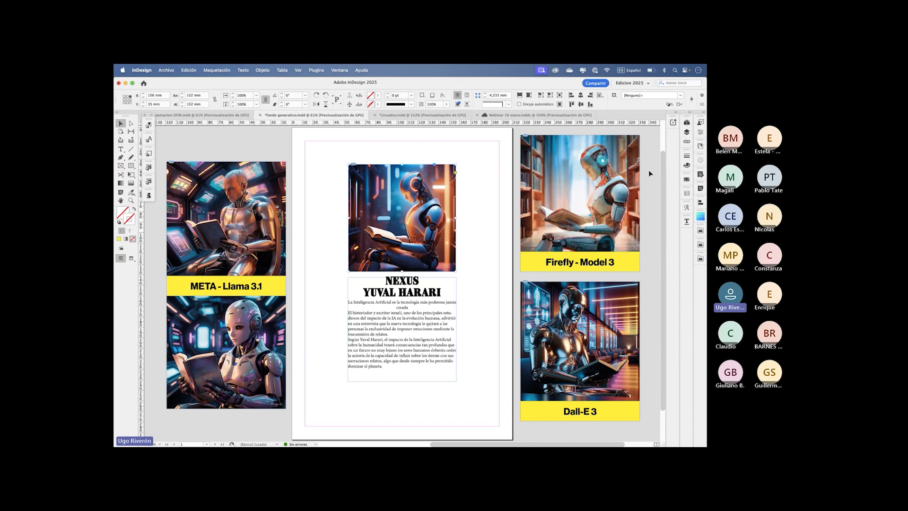
pyautogui.click(672, 124)
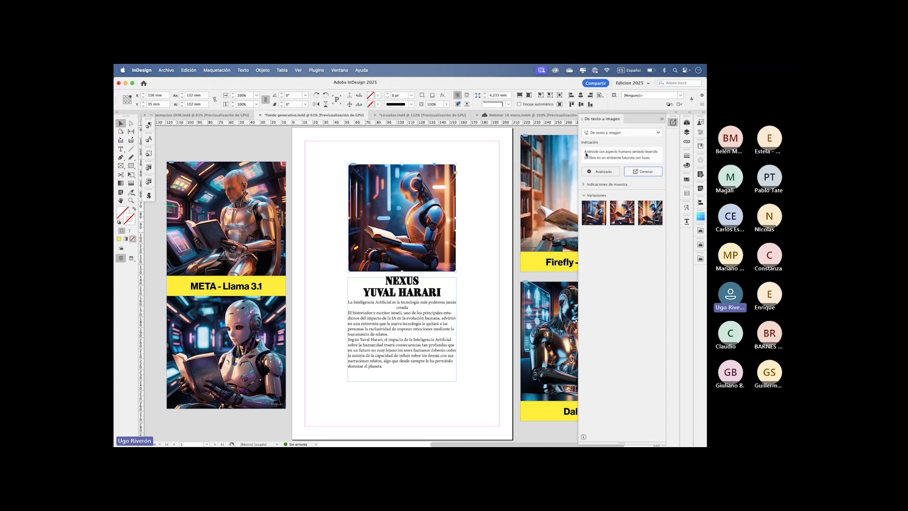
pyautogui.click(597, 172)
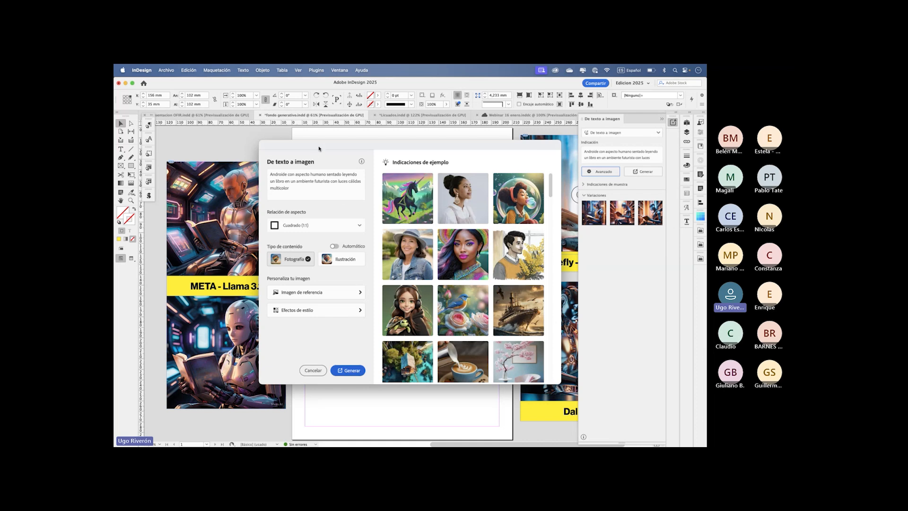
# - Try the unicorn, giant bubble gum and smiling older person sample prompts, and cancel without generating an image
pyautogui.moveTo(319, 149); pyautogui.dragTo(303, 136)
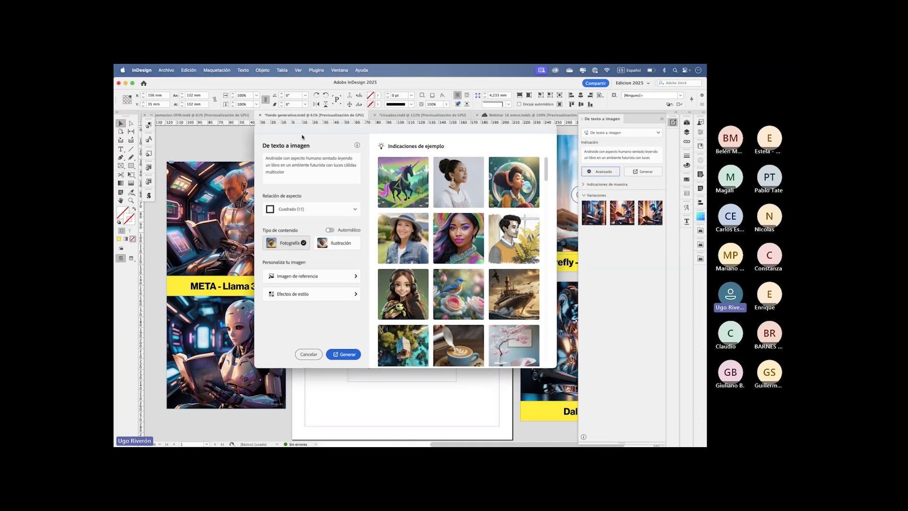
pyautogui.click(456, 179)
pyautogui.click(496, 178)
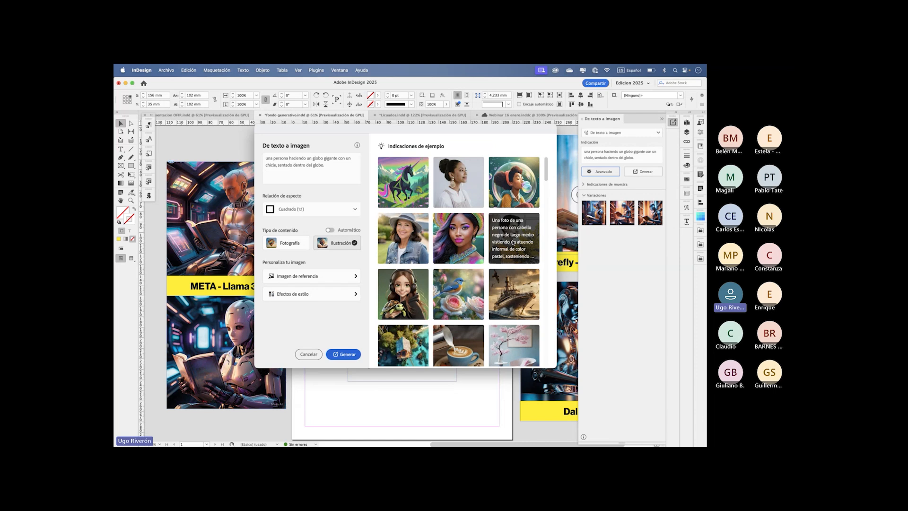
pyautogui.click(402, 234)
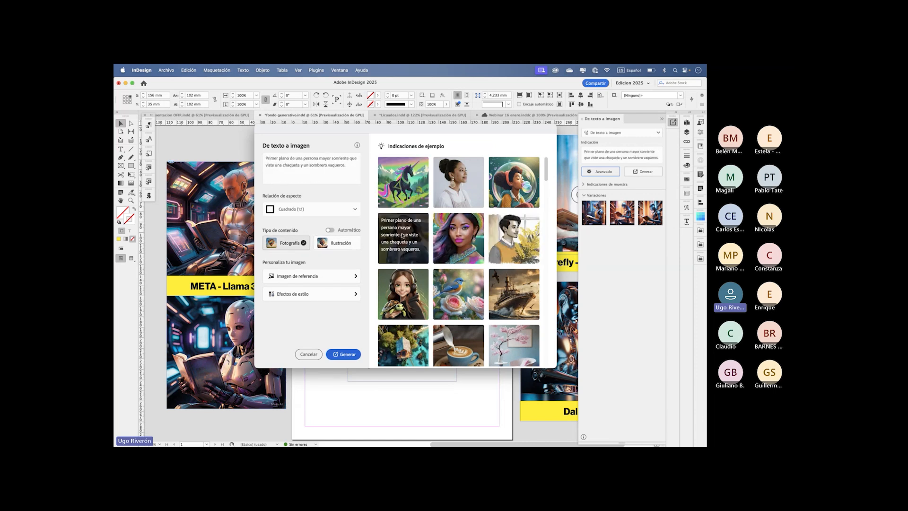
pyautogui.moveTo(347, 166); pyautogui.dragTo(267, 156)
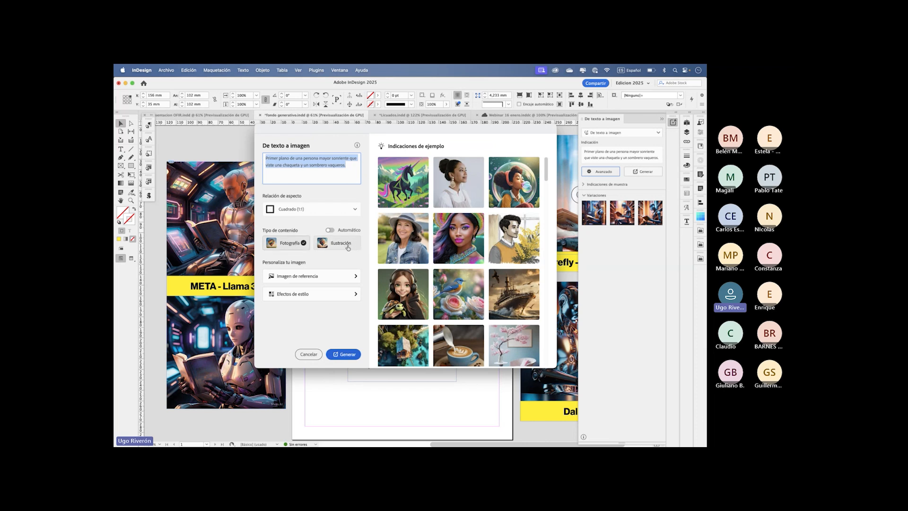
pyautogui.click(303, 355)
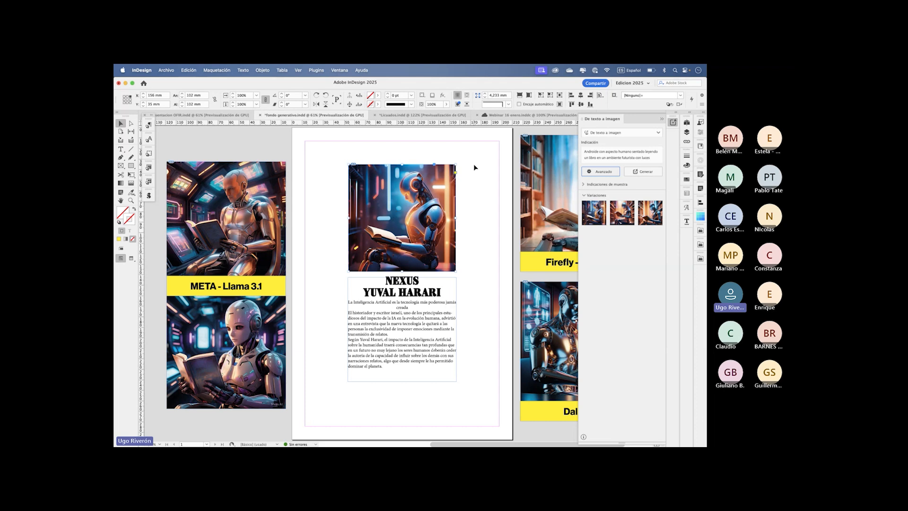
# - Select the robot image and the text frame below it together, shift them slightly, and deselect them
pyautogui.click(464, 186)
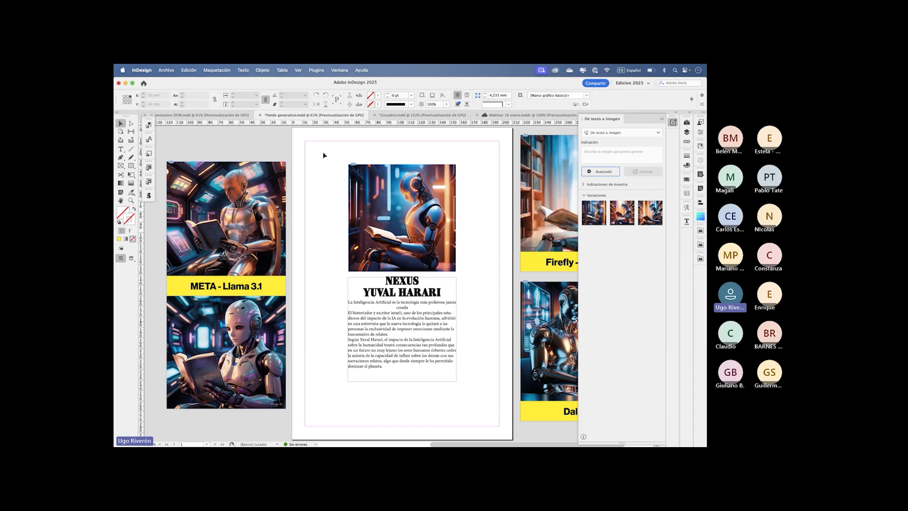
pyautogui.moveTo(322, 156); pyautogui.dragTo(484, 407)
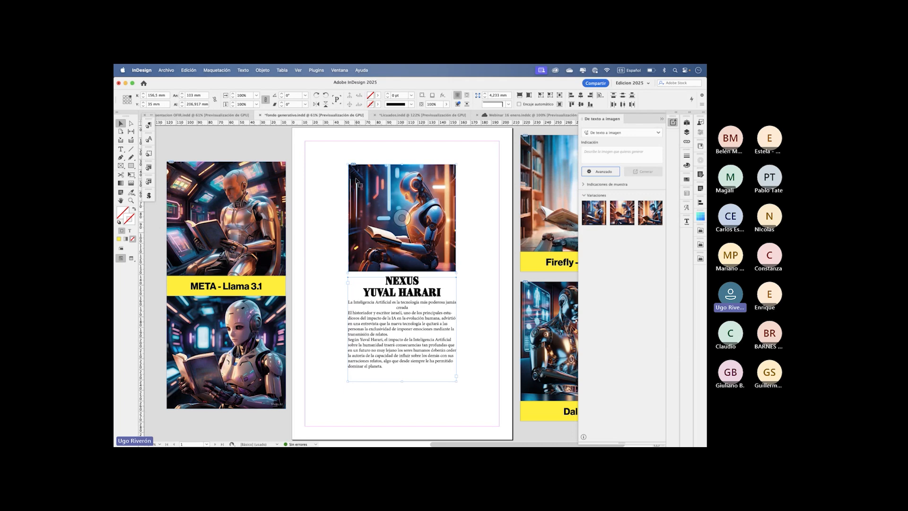
pyautogui.moveTo(326, 151); pyautogui.dragTo(481, 403)
pyautogui.moveTo(395, 202); pyautogui.dragTo(401, 192)
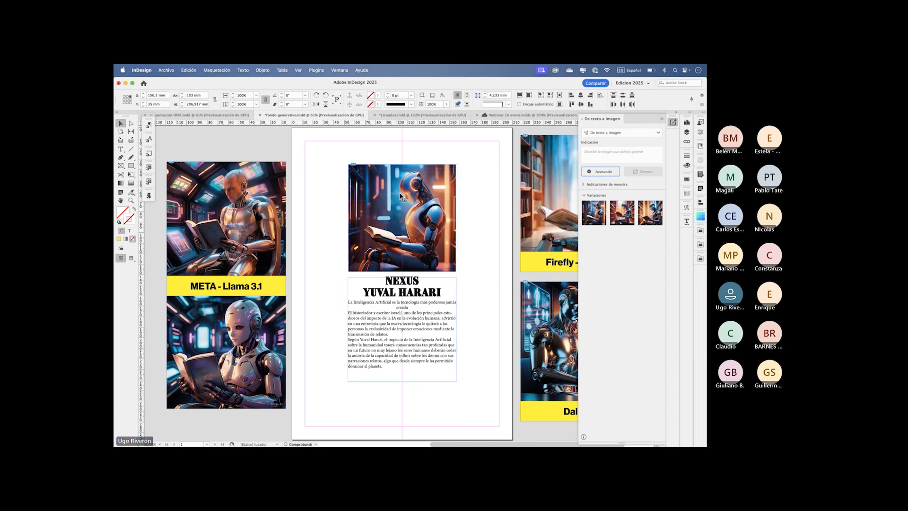
pyautogui.click(166, 71)
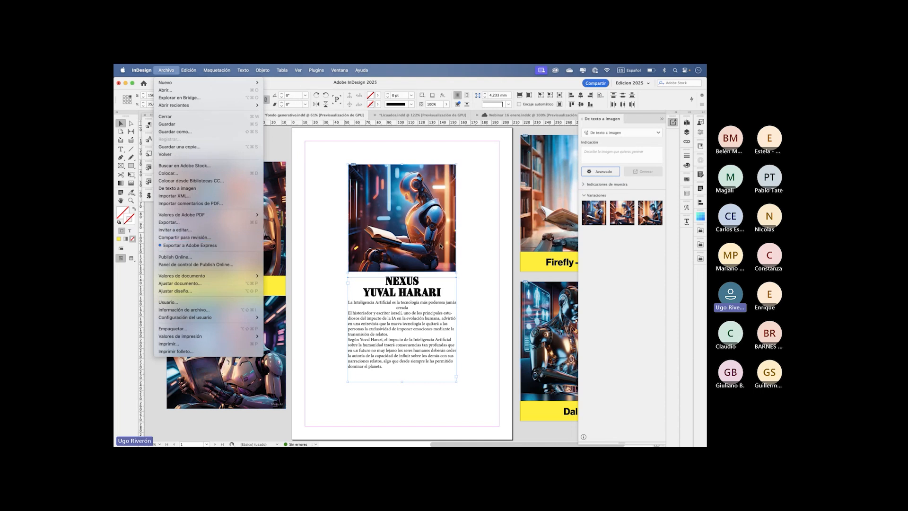
pyautogui.click(484, 221)
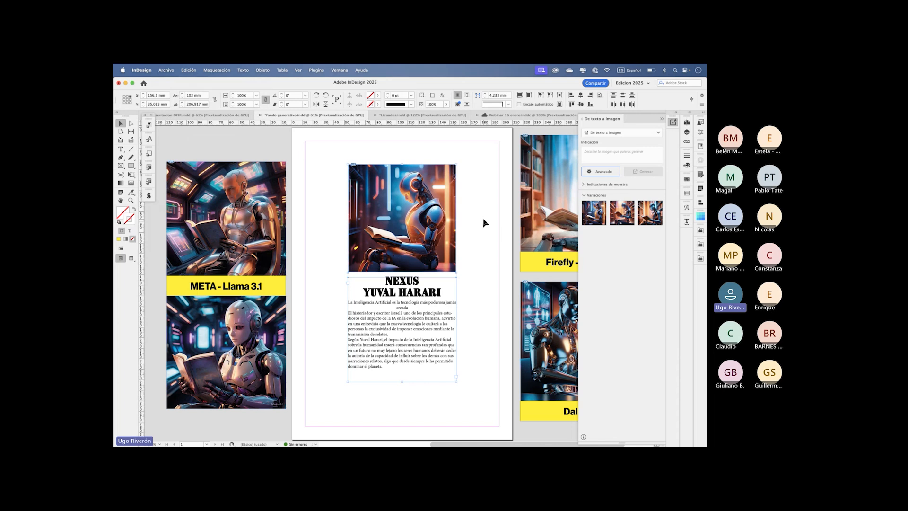
pyautogui.click(482, 209)
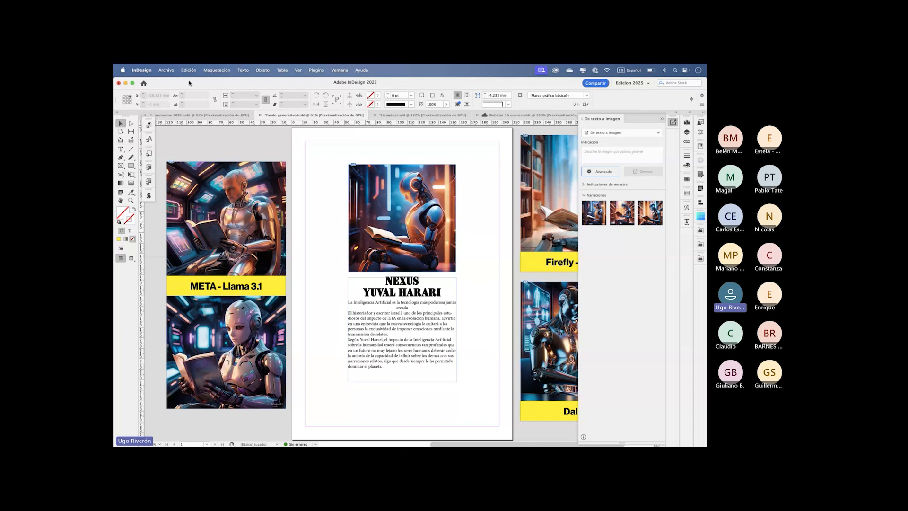
pyautogui.click(166, 70)
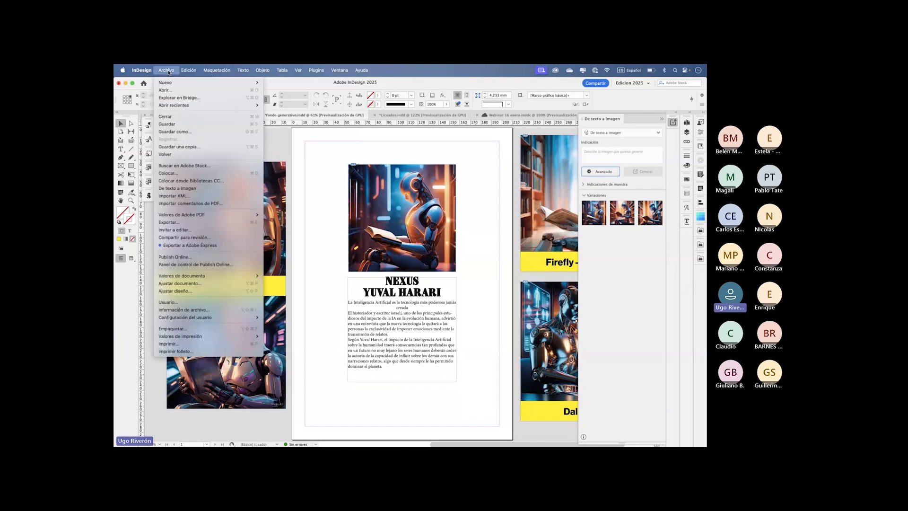
pyautogui.click(196, 132)
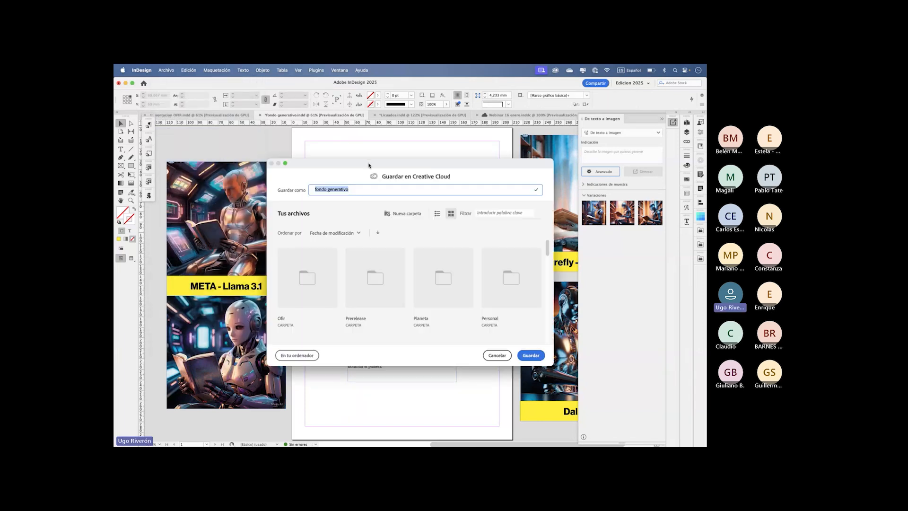
pyautogui.moveTo(369, 165); pyautogui.dragTo(371, 131)
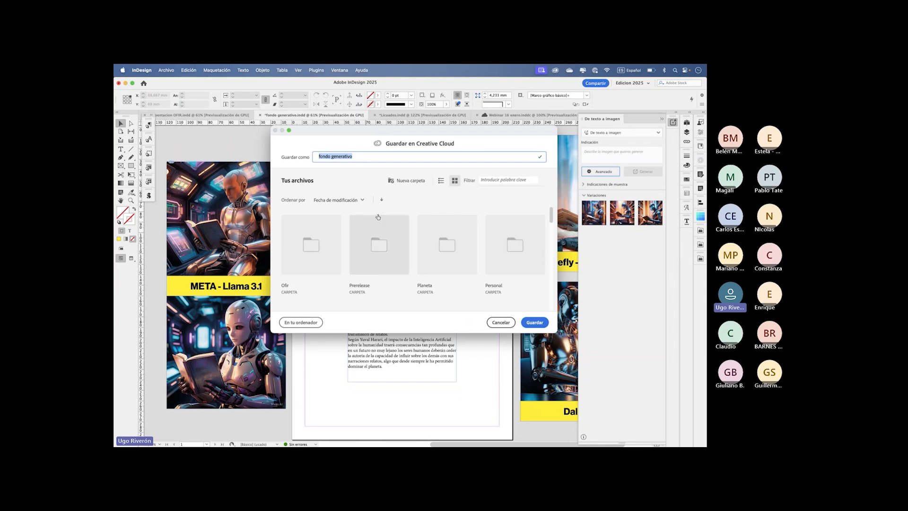
pyautogui.click(361, 158)
pyautogui.click(499, 322)
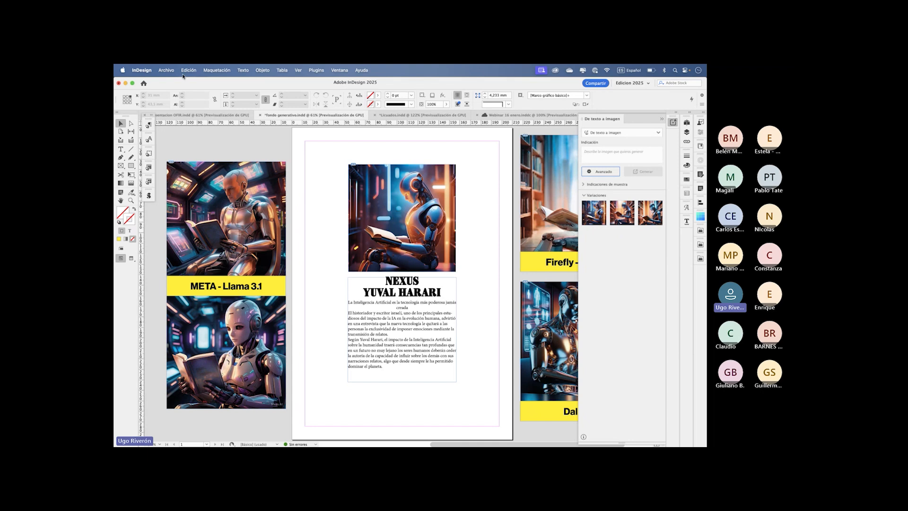
# - Export the document to Adobe Express, acknowledging the feature introduction and continuing with the cloud copy
pyautogui.click(166, 70)
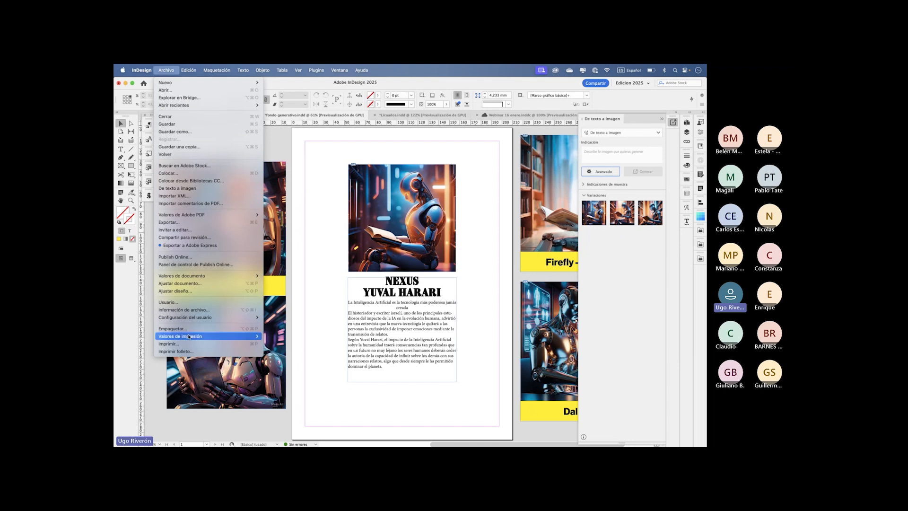
pyautogui.moveTo(189, 336)
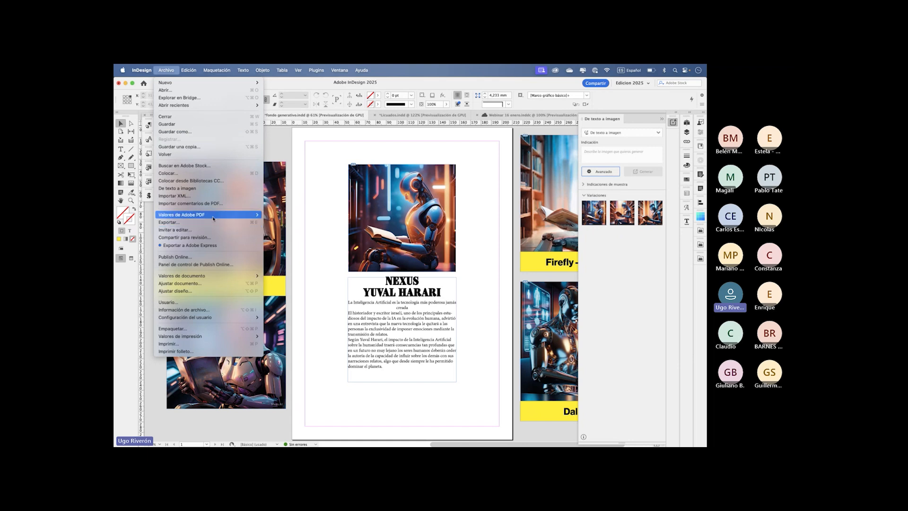
pyautogui.click(202, 246)
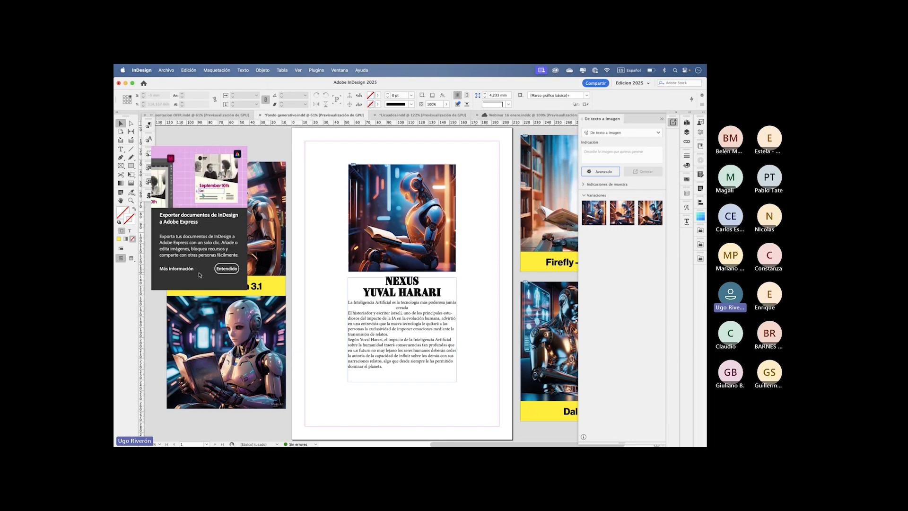
pyautogui.click(226, 268)
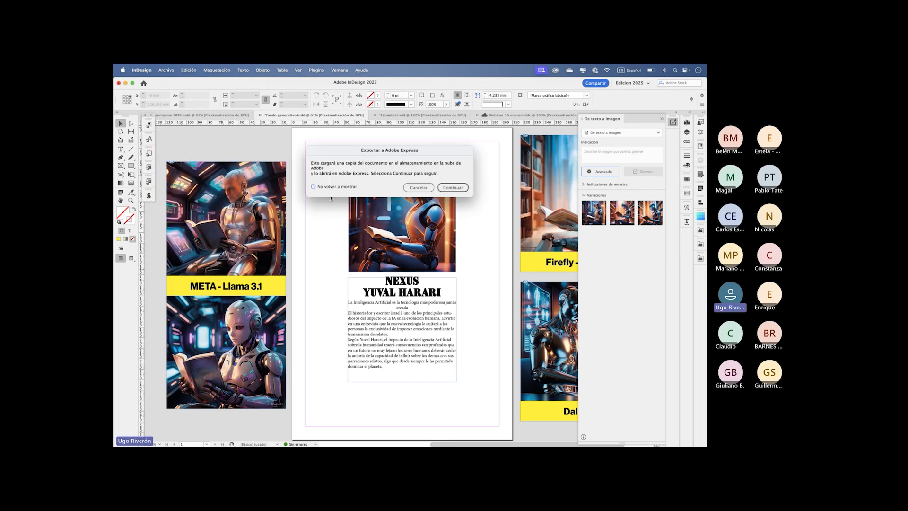
pyautogui.moveTo(370, 151); pyautogui.dragTo(394, 142)
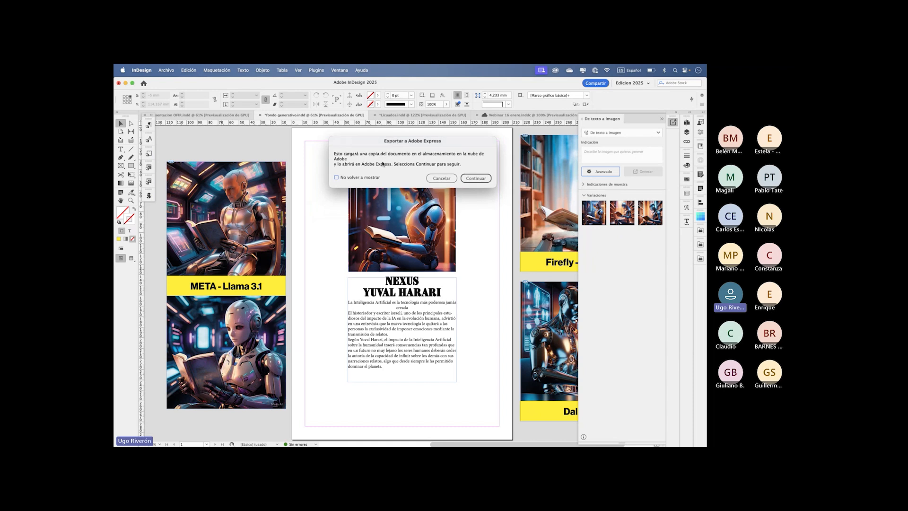
pyautogui.click(476, 180)
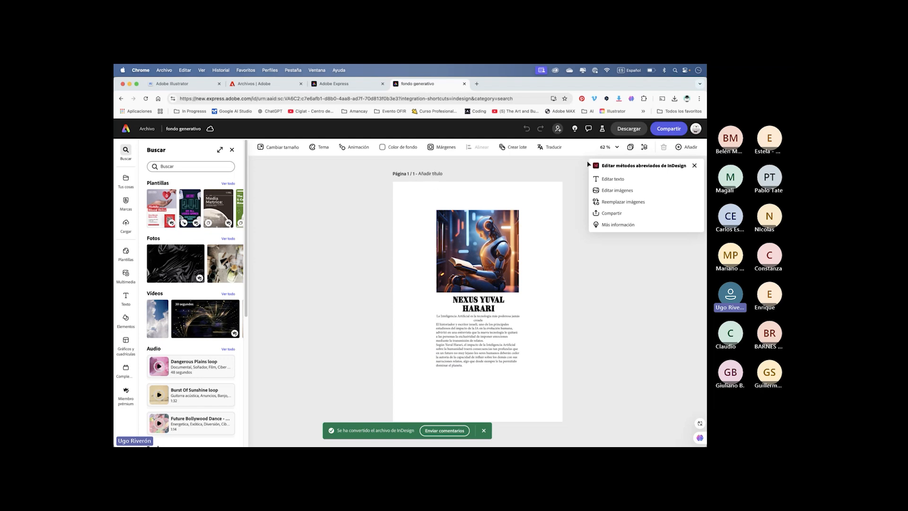
# - Try the InDesign editing shortcuts for text, images and more information in Adobe Express, and close the help information
pyautogui.click(609, 179)
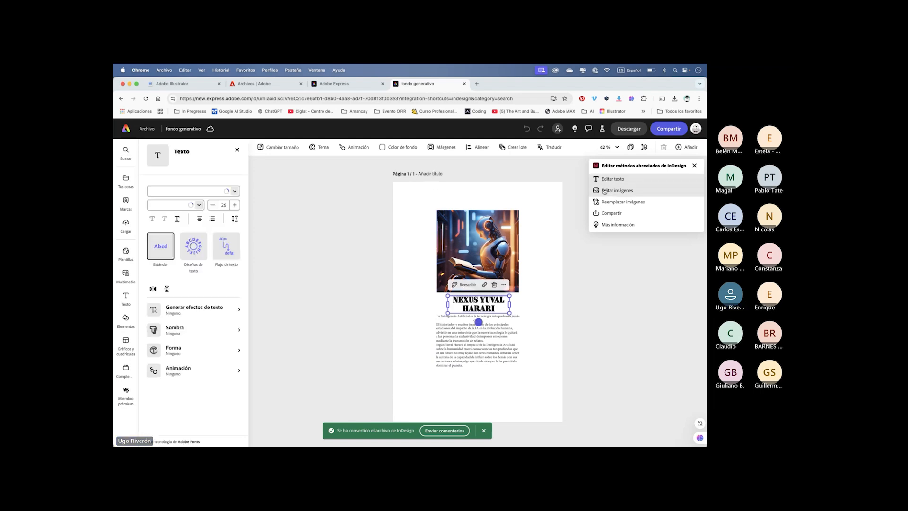
pyautogui.click(612, 190)
pyautogui.click(608, 223)
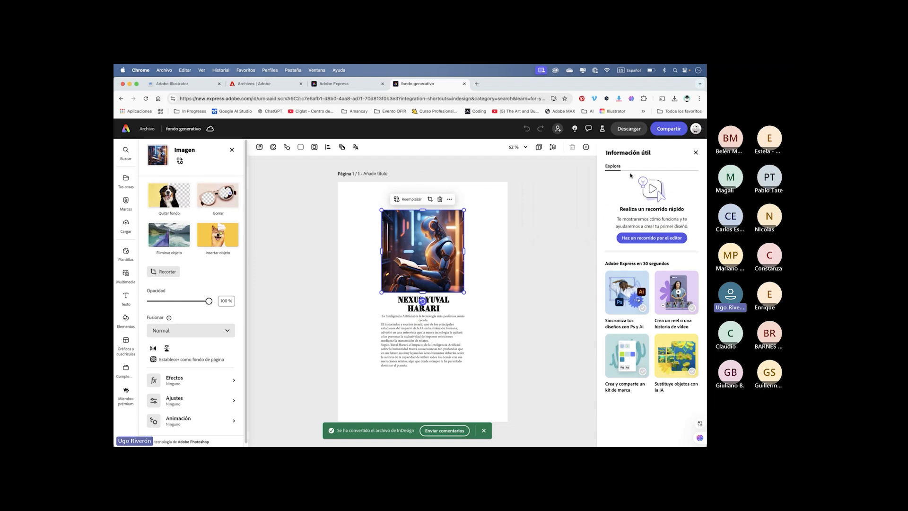
pyautogui.click(696, 153)
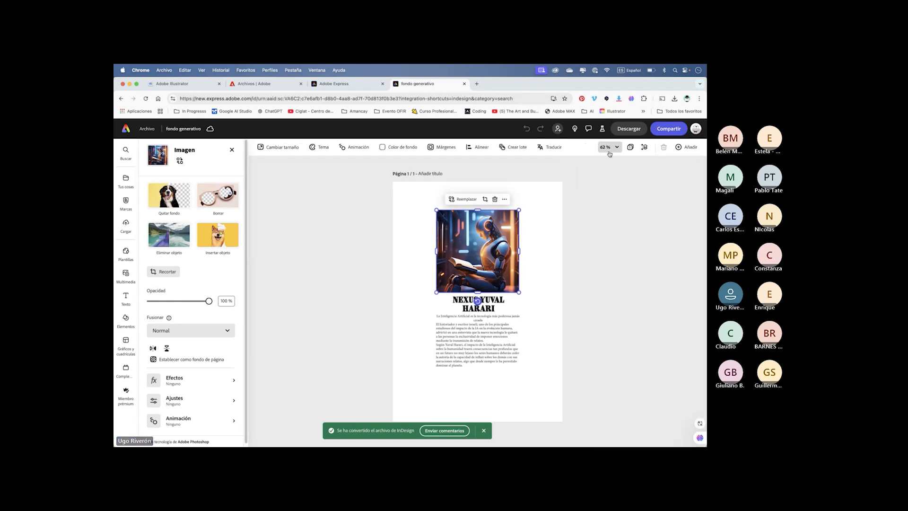
# - Show the layer stack of the converted page, inspect its separate text layers down to the title, and switch back to InDesign
pyautogui.click(644, 147)
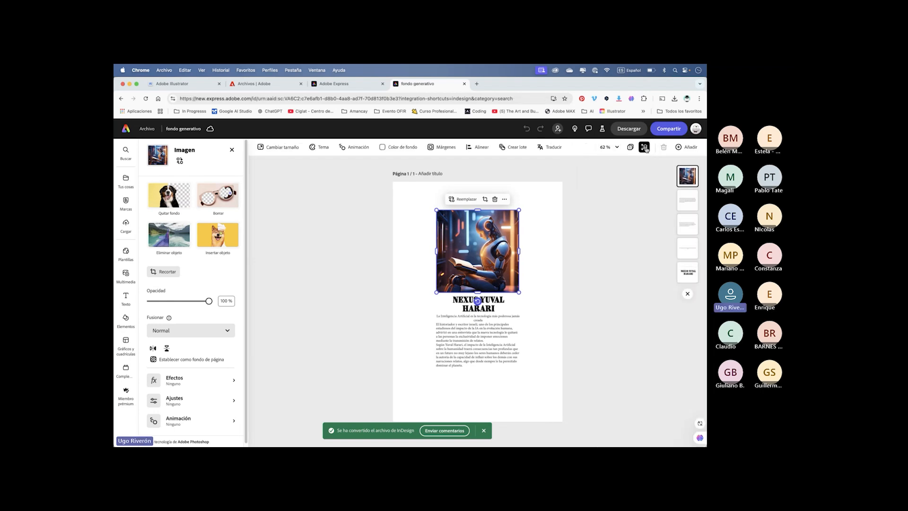
pyautogui.click(685, 203)
pyautogui.click(684, 228)
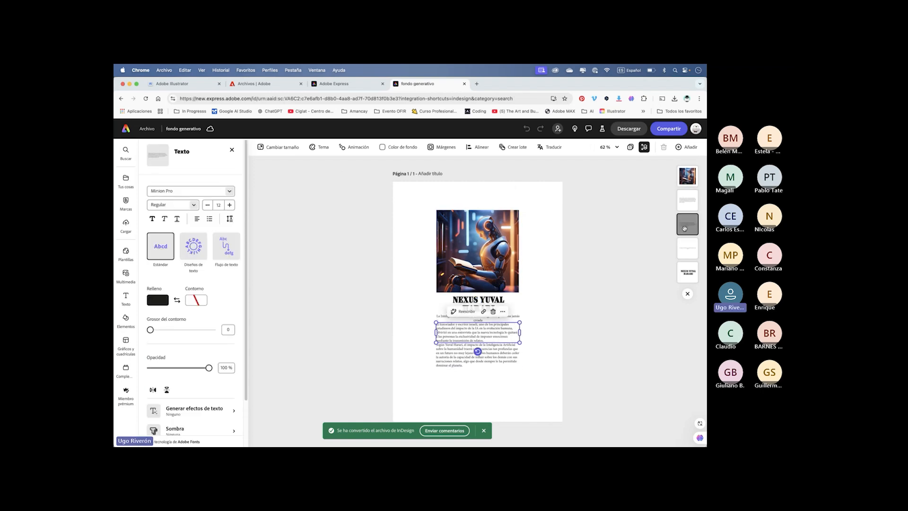
pyautogui.click(686, 273)
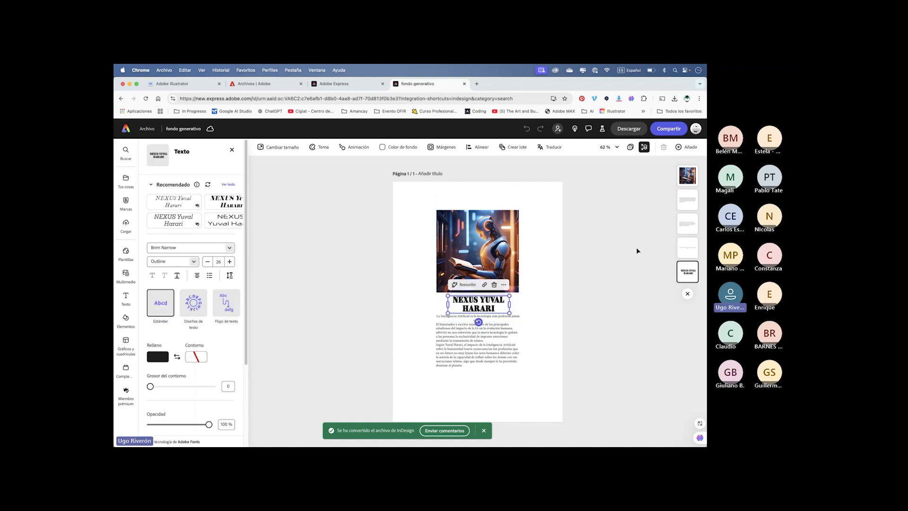
pyautogui.press('super+Tab')
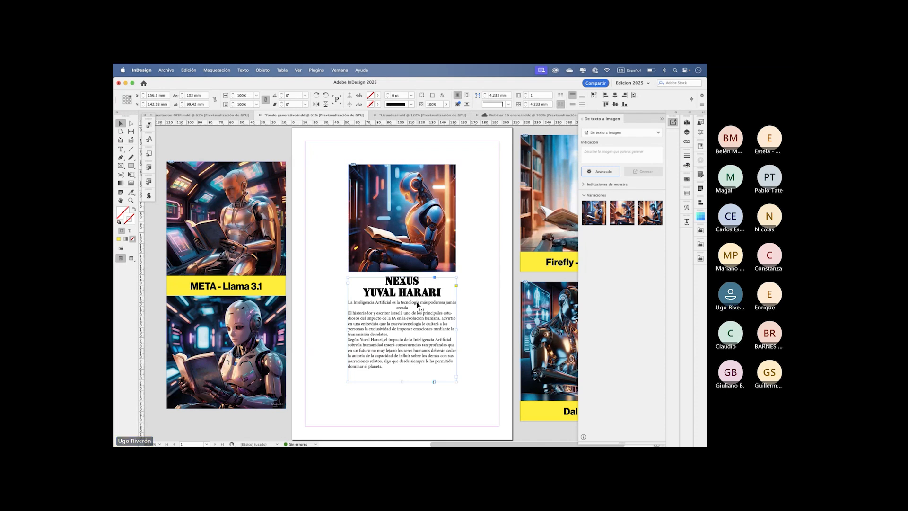
# - Switch back to Adobe Express and inspect each converted text layer, from the body paragraphs to the title
pyautogui.press('super+Tab')
pyautogui.click(688, 249)
pyautogui.click(688, 226)
pyautogui.click(688, 206)
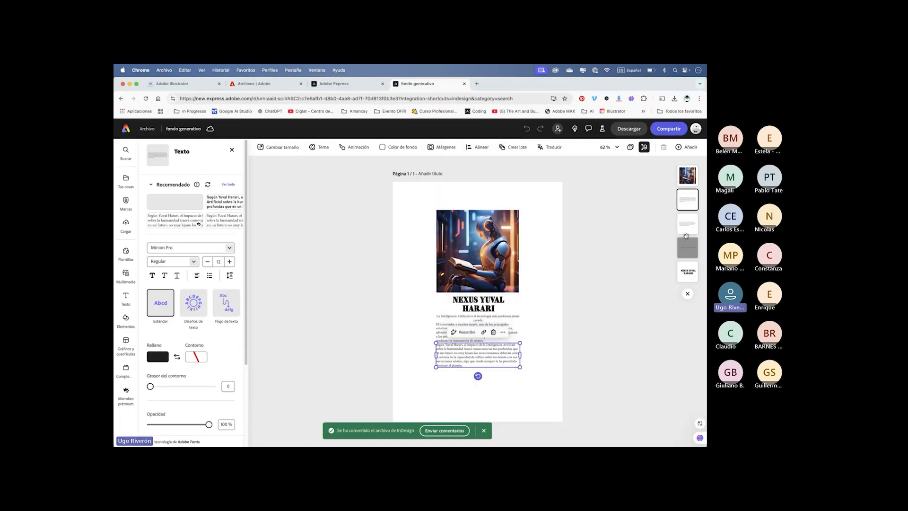
pyautogui.click(687, 228)
pyautogui.click(687, 251)
pyautogui.click(686, 277)
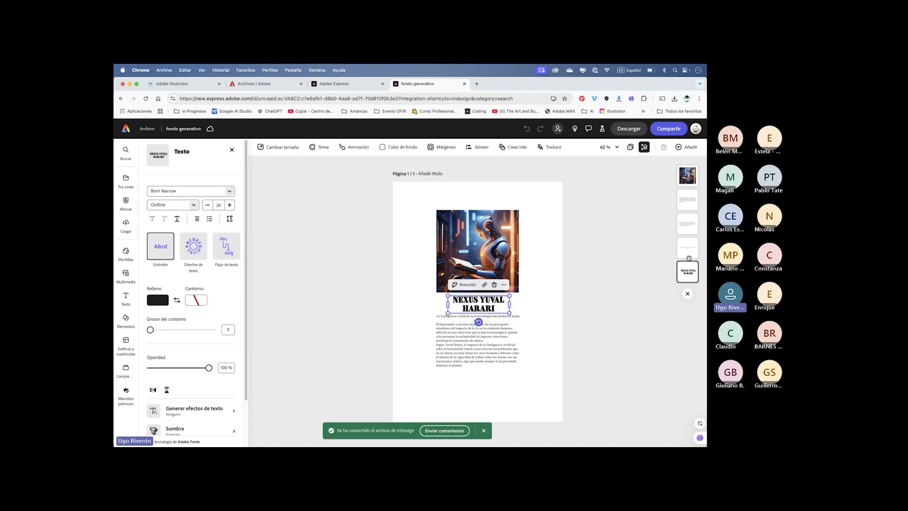
pyautogui.click(687, 249)
pyautogui.click(689, 216)
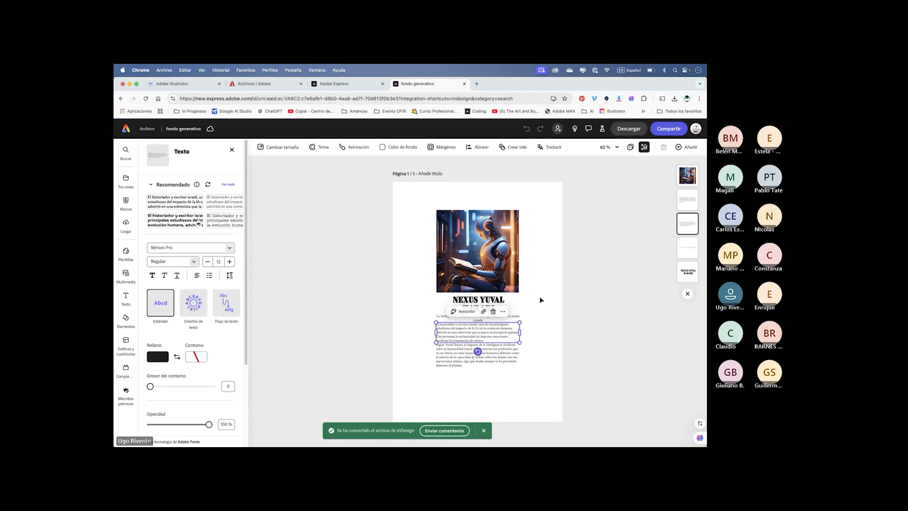
pyautogui.click(576, 233)
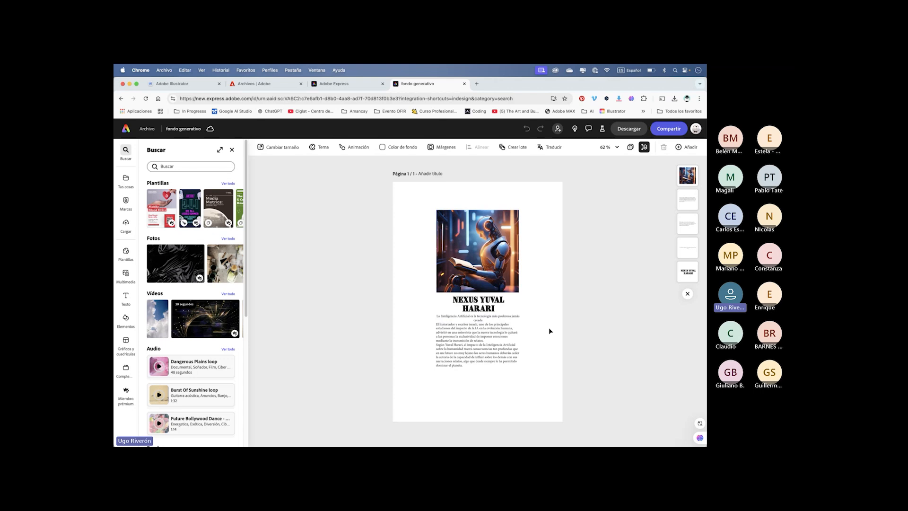
# - Try to replace the sentence below the title with the Reformular rewrite beginning "Nunca antes se había creado una tecnología tan poderosa"
pyautogui.scroll(5, 548, 327)
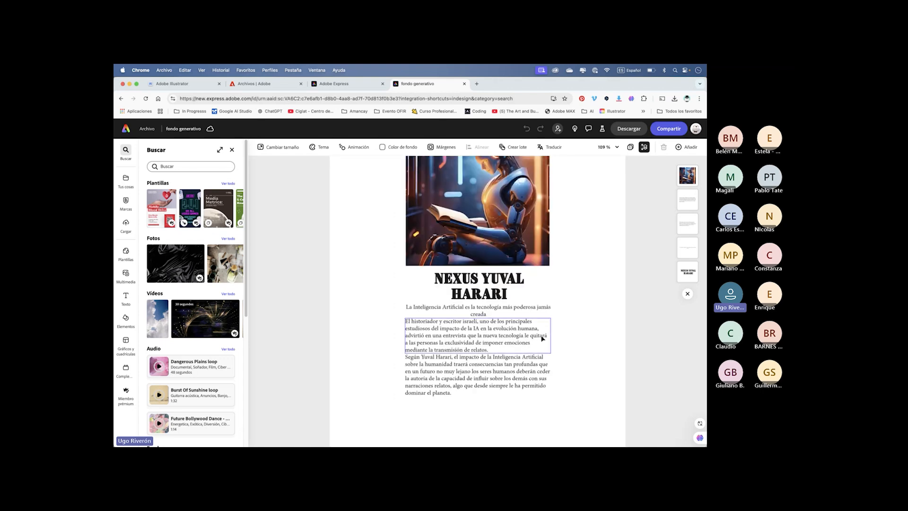
pyautogui.scroll(-4, 544, 335)
pyautogui.scroll(-1, 542, 340)
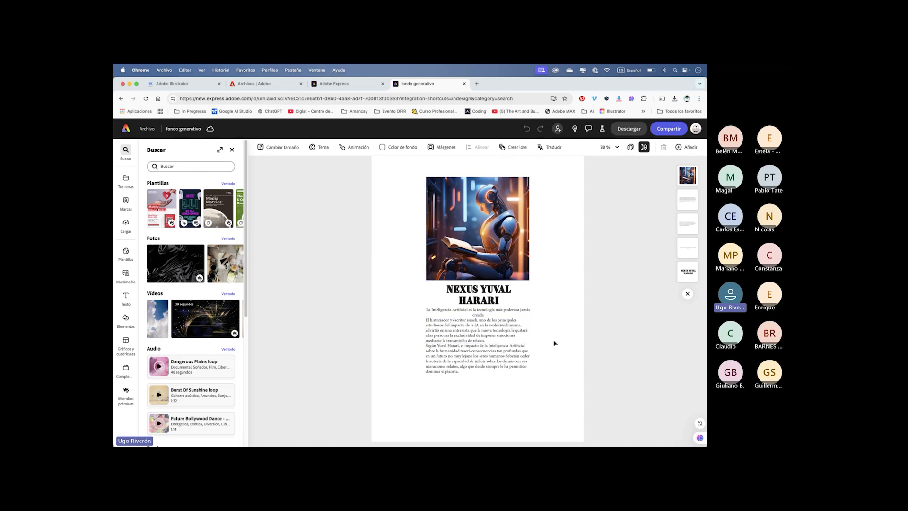
pyautogui.scroll(4, 553, 339)
pyautogui.scroll(5, 553, 339)
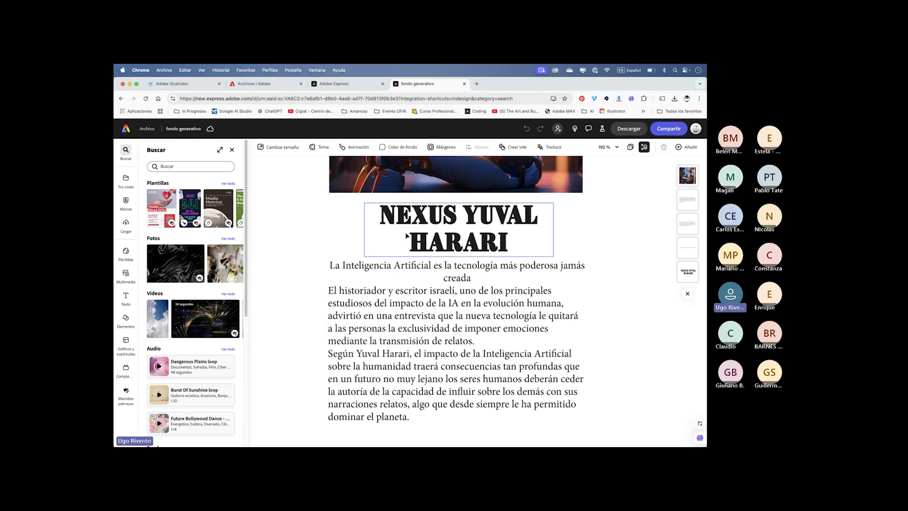
pyautogui.click(443, 268)
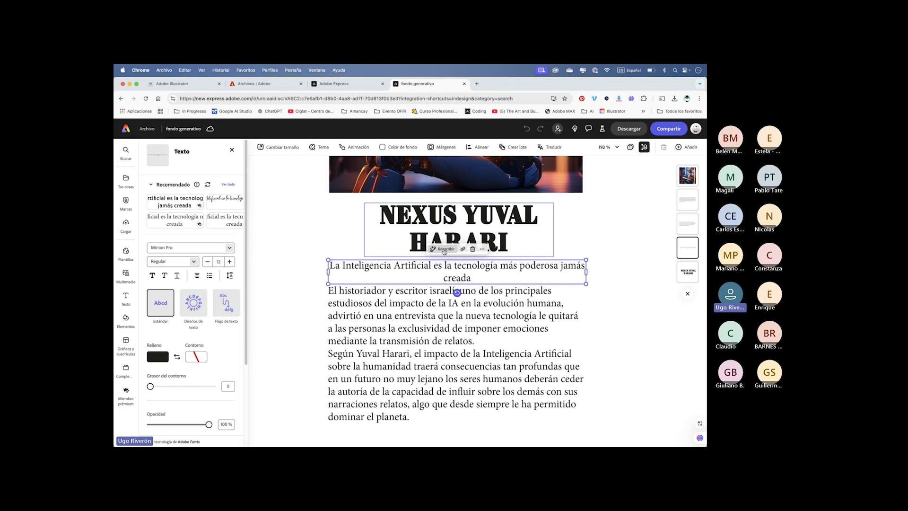
pyautogui.click(445, 251)
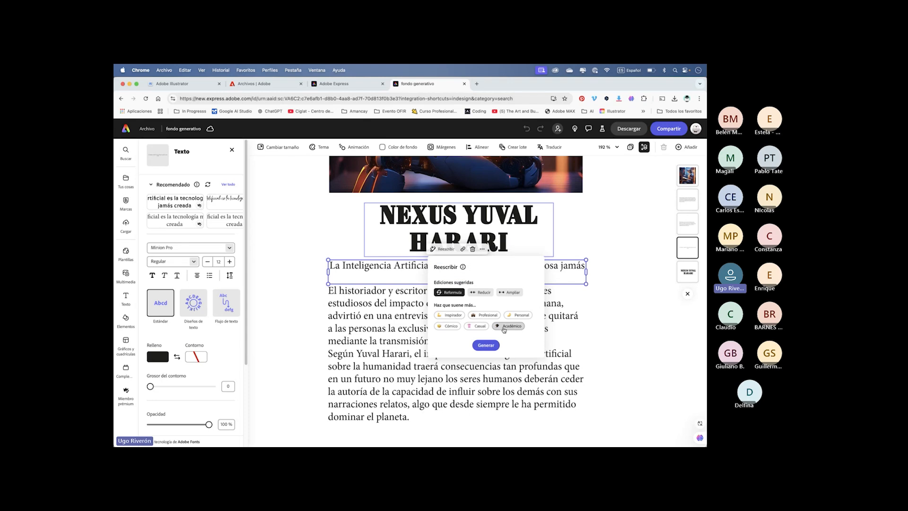
pyautogui.click(486, 345)
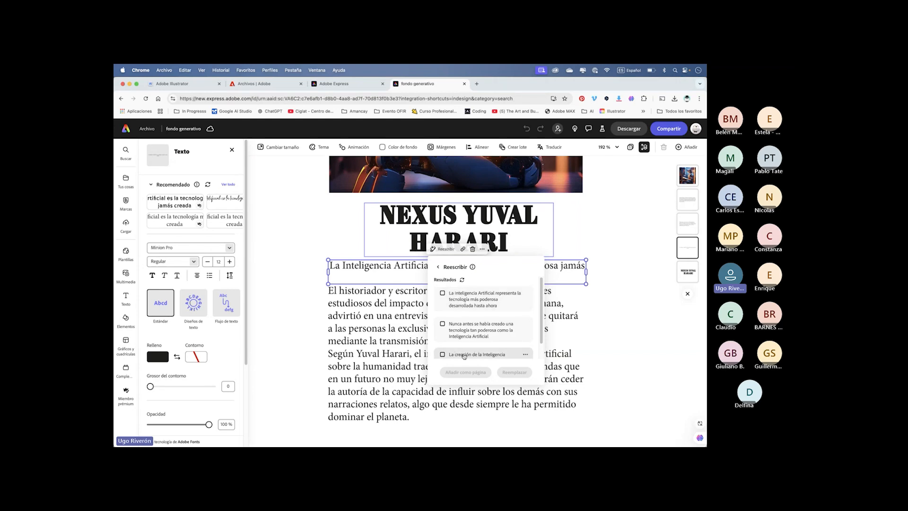
pyautogui.click(478, 327)
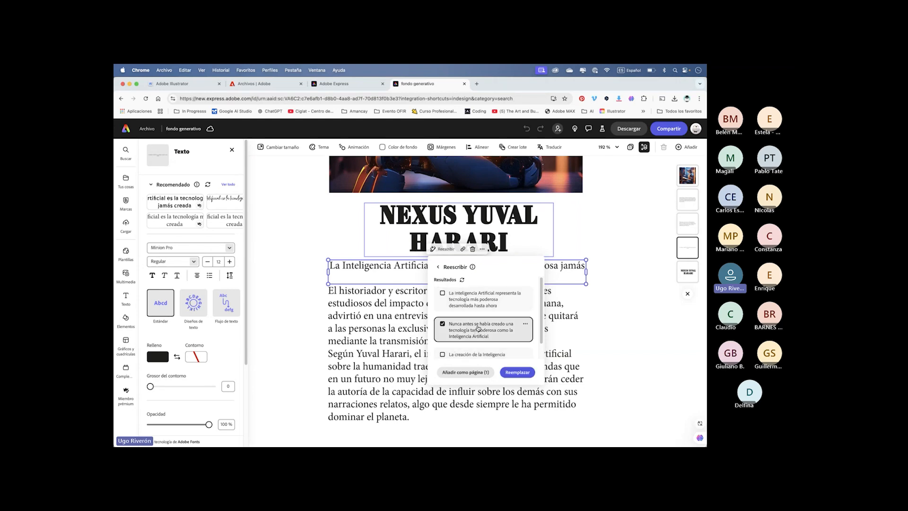
pyautogui.click(518, 372)
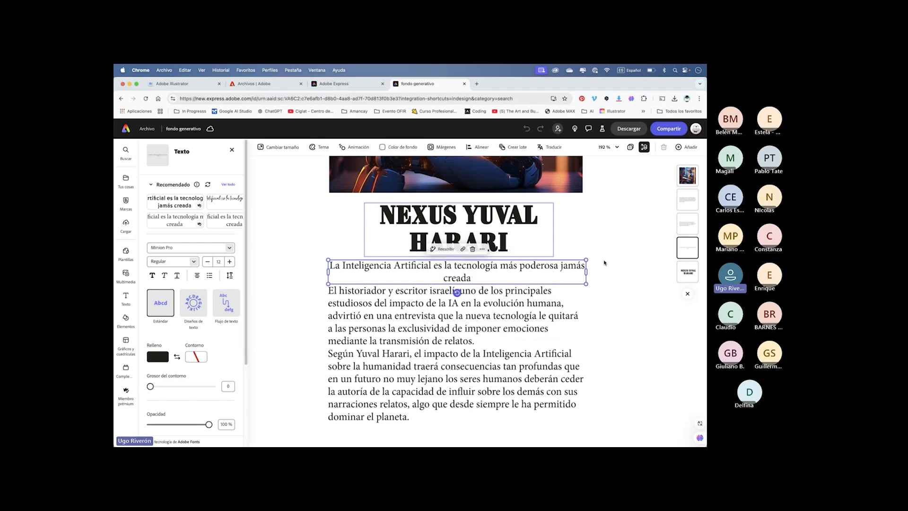
# - Translate the text of page 1 into German, Catalan and French
pyautogui.scroll(-6, 522, 221)
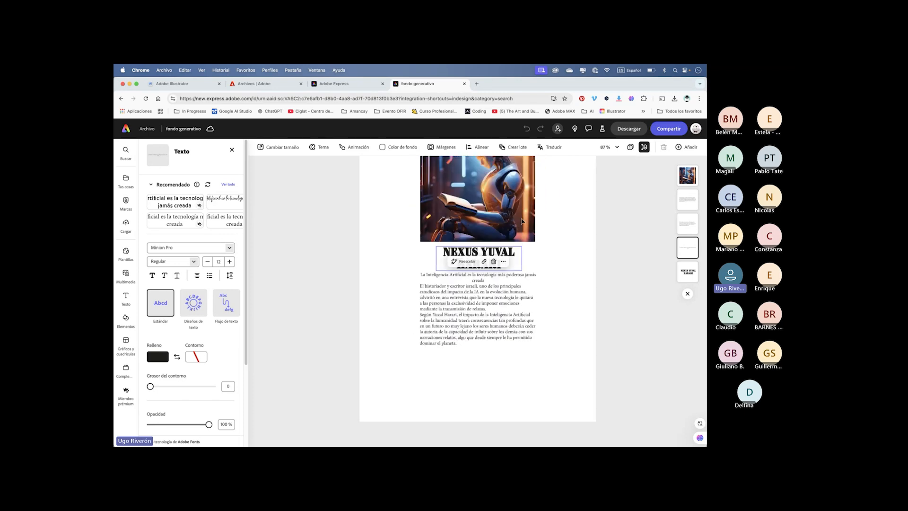
pyautogui.scroll(2, 522, 222)
pyautogui.scroll(-2, 522, 221)
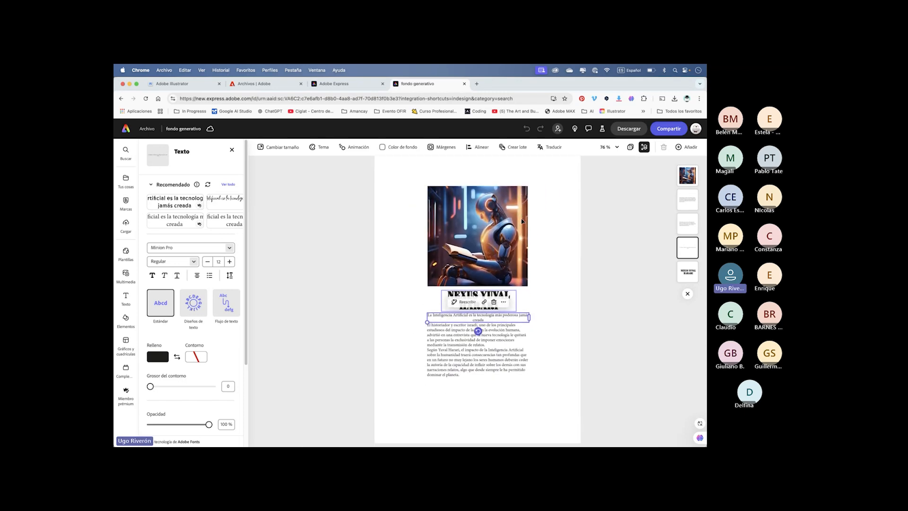
pyautogui.click(541, 213)
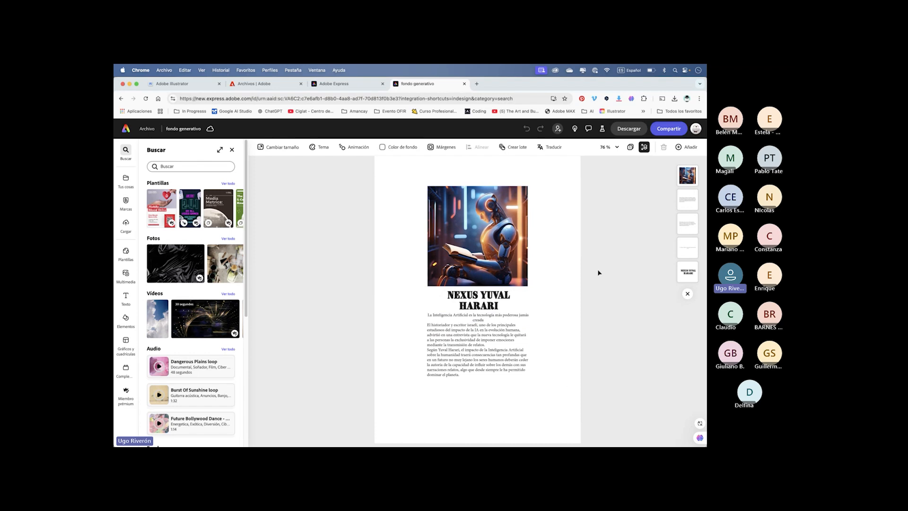
pyautogui.click(553, 148)
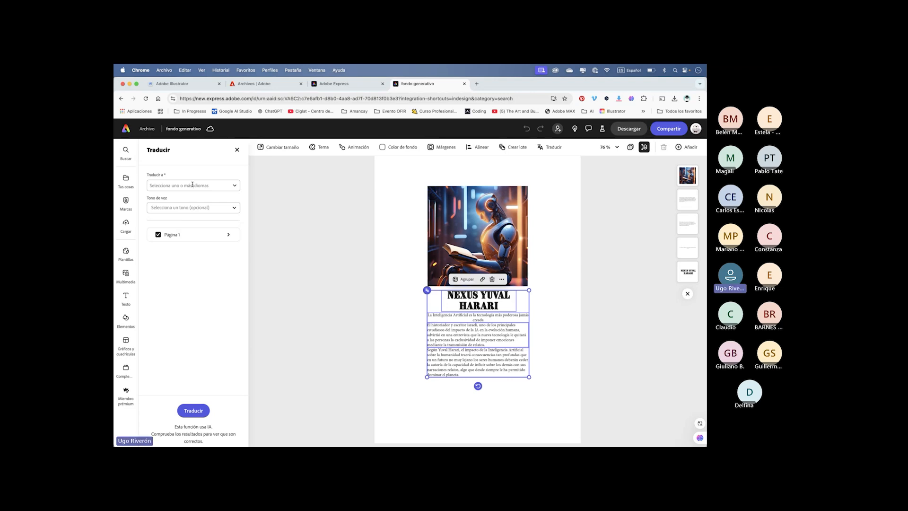
pyautogui.click(236, 185)
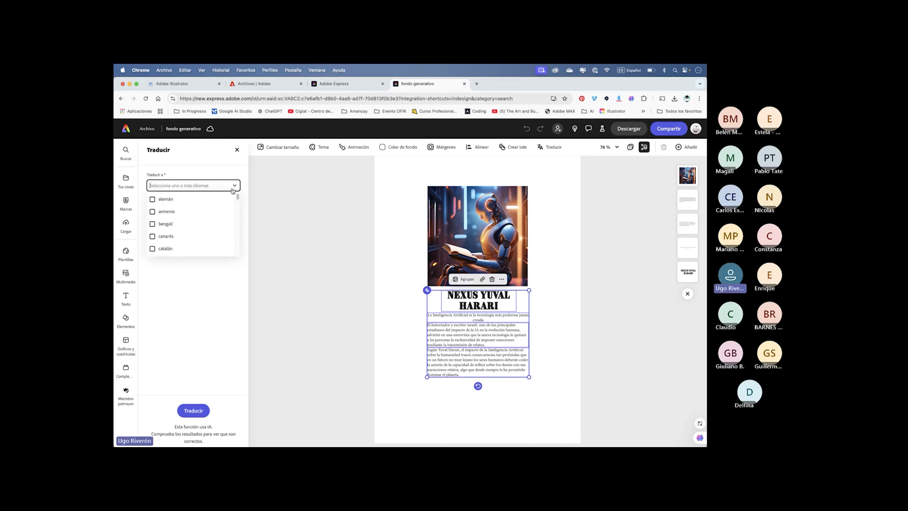
pyautogui.click(153, 200)
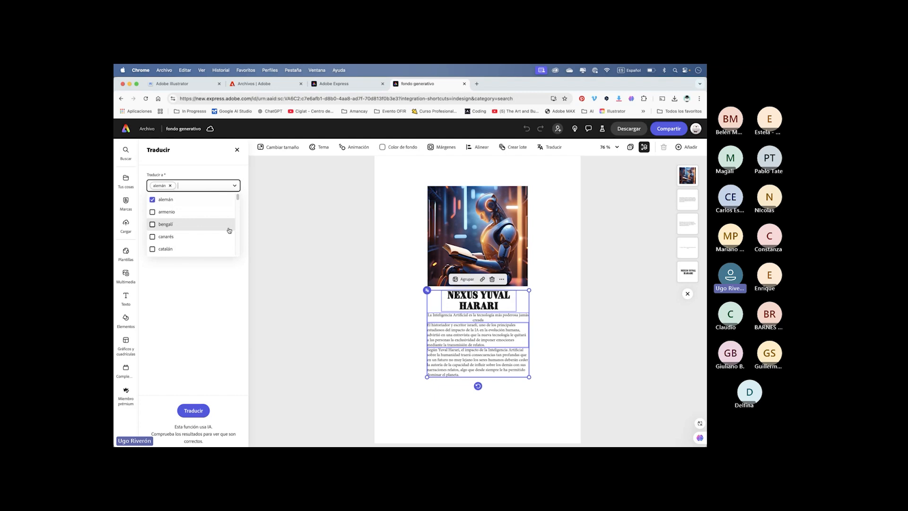
pyautogui.click(153, 250)
pyautogui.scroll(-3, 222, 240)
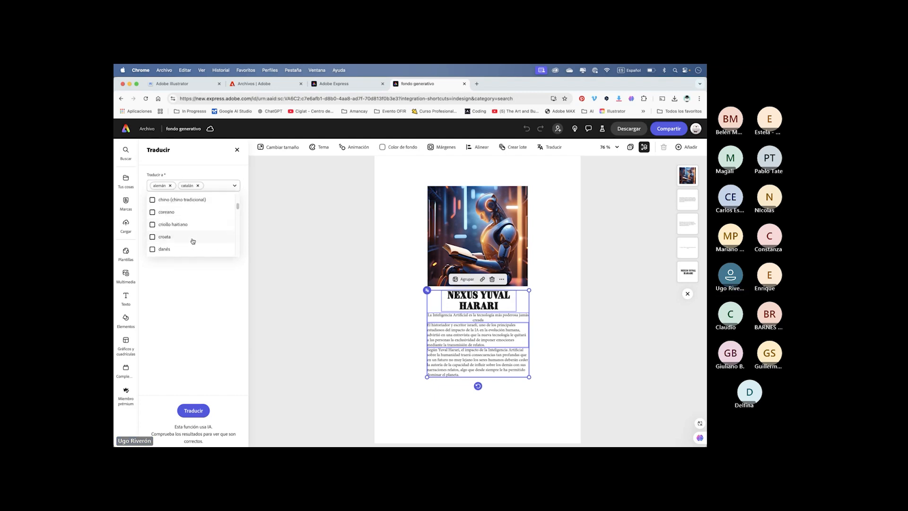
pyautogui.scroll(-4, 164, 246)
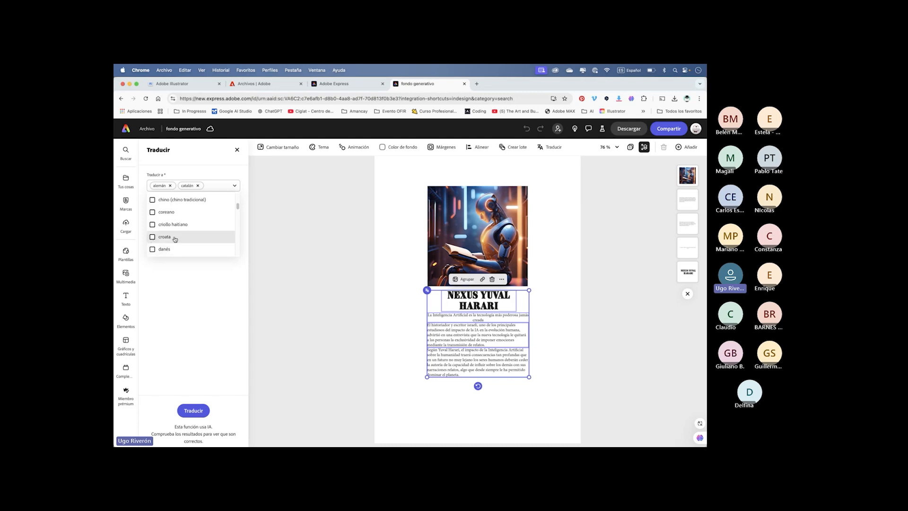
pyautogui.click(153, 213)
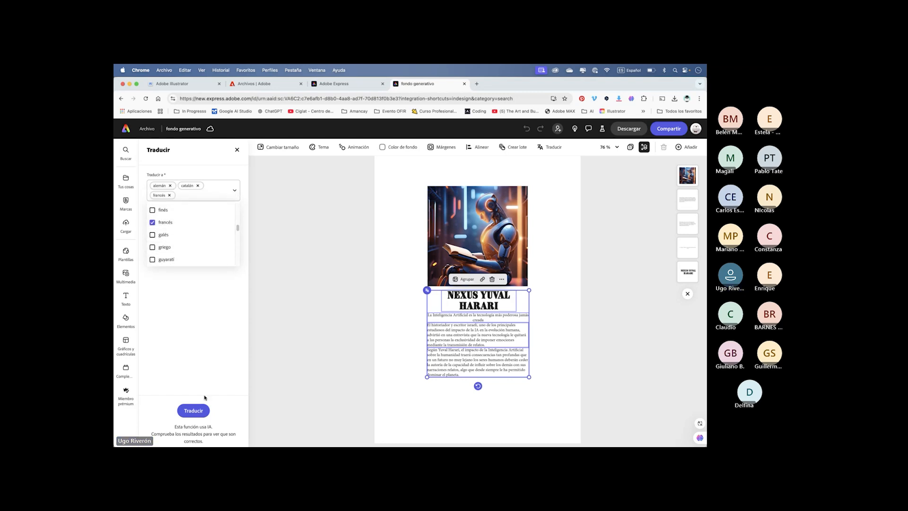
pyautogui.click(192, 410)
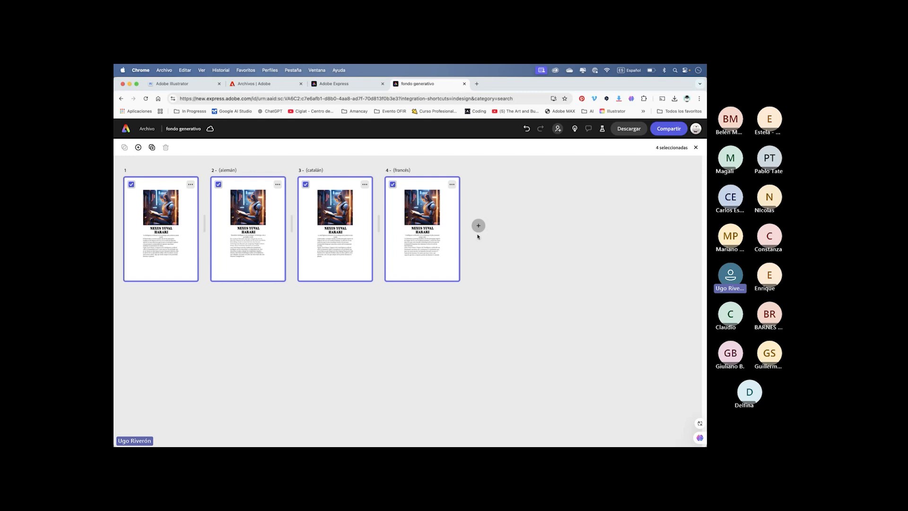
# - Open the original page and review the German, Catalan and French versions one after another
pyautogui.click(178, 253)
pyautogui.doubleClick(177, 253)
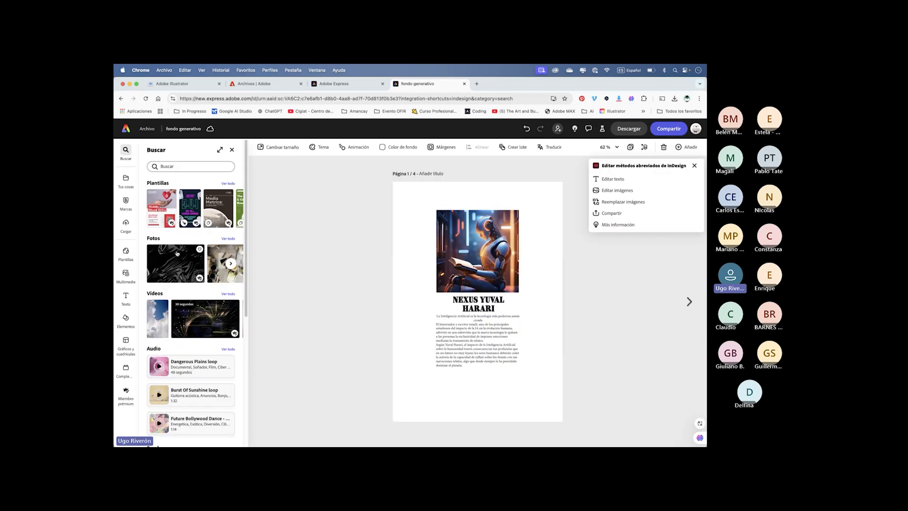
pyautogui.click(693, 302)
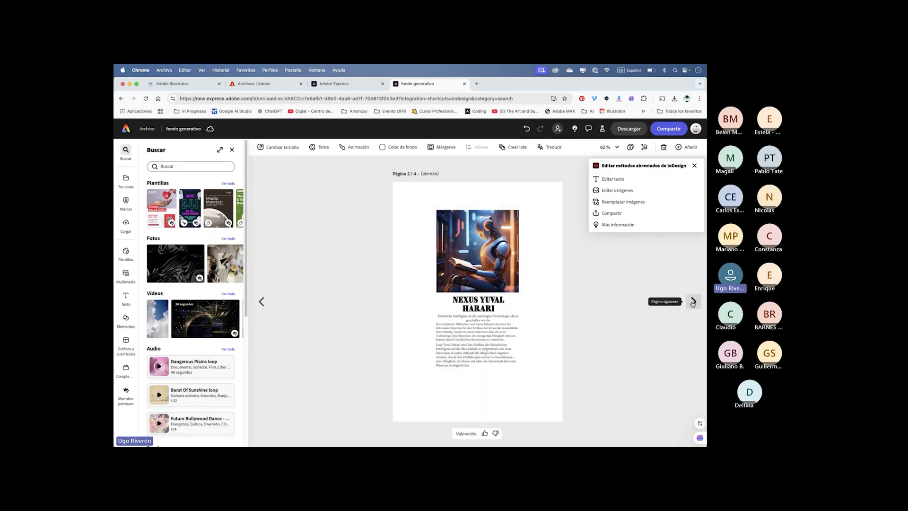
pyautogui.click(693, 301)
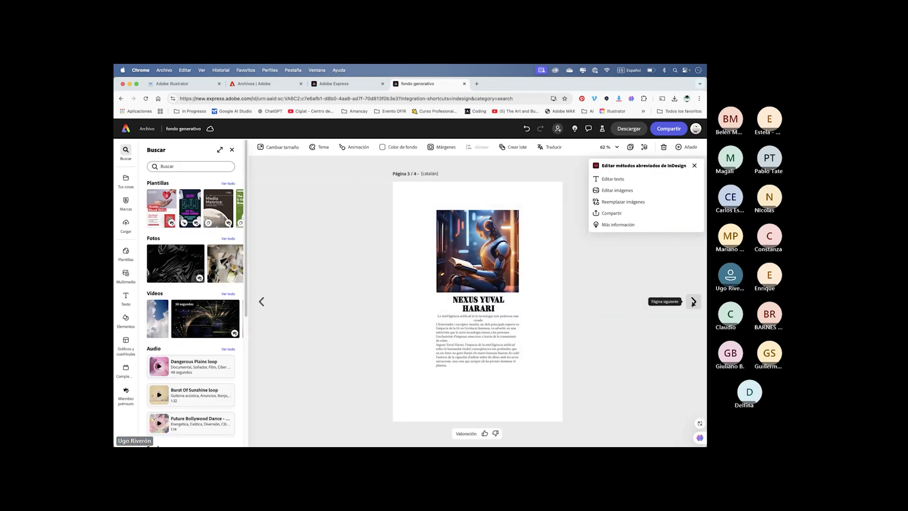
pyautogui.click(693, 302)
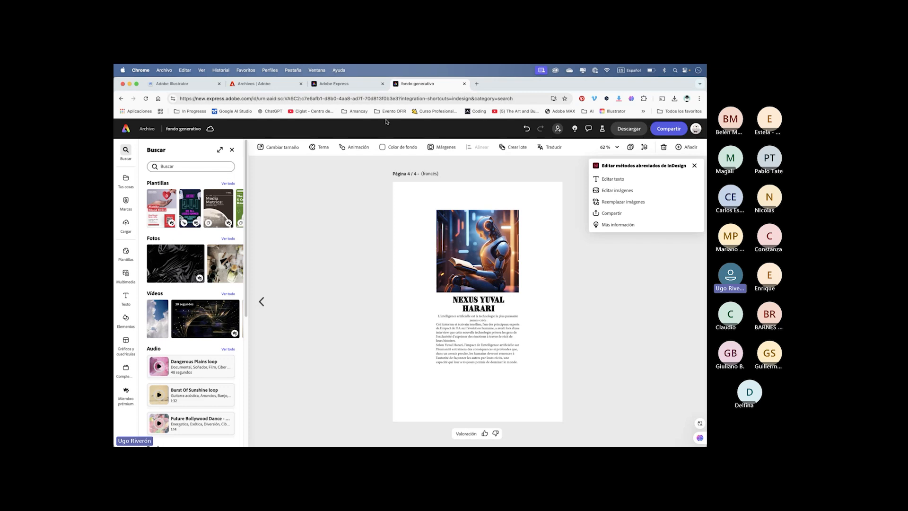
# - Switch to InDesign, bring up the Licuados.indd document, and examine the banana milkshake ad and its text frame
pyautogui.press('super+Tab')
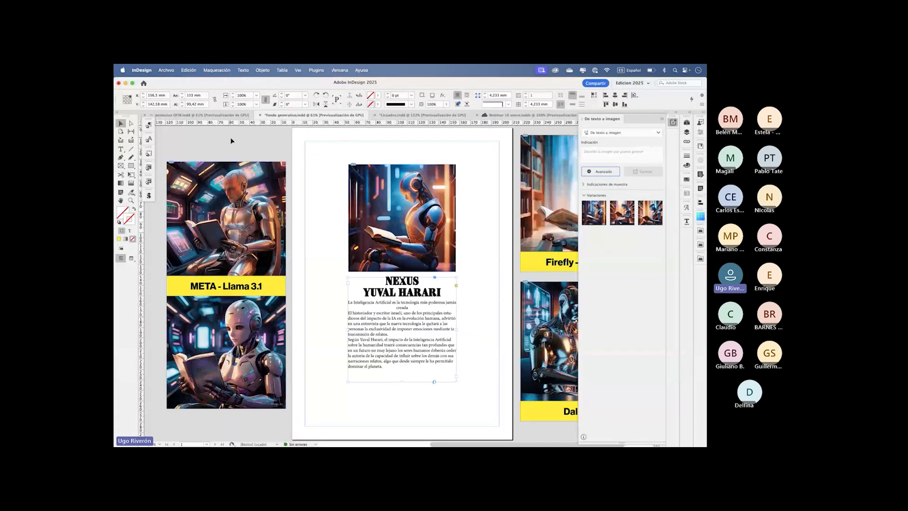
pyautogui.click(409, 115)
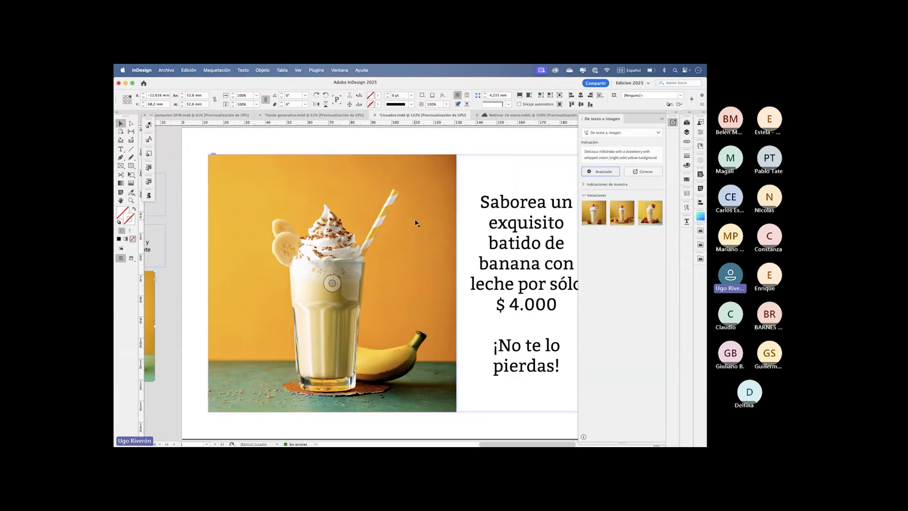
pyautogui.hscroll(2, 416, 223)
pyautogui.scroll(1, 415, 222)
pyautogui.scroll(-3, 416, 222)
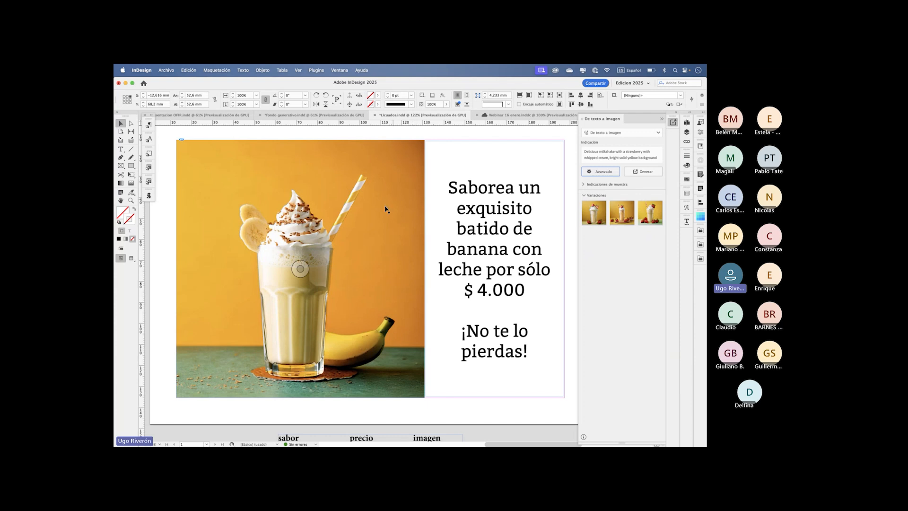
pyautogui.click(493, 192)
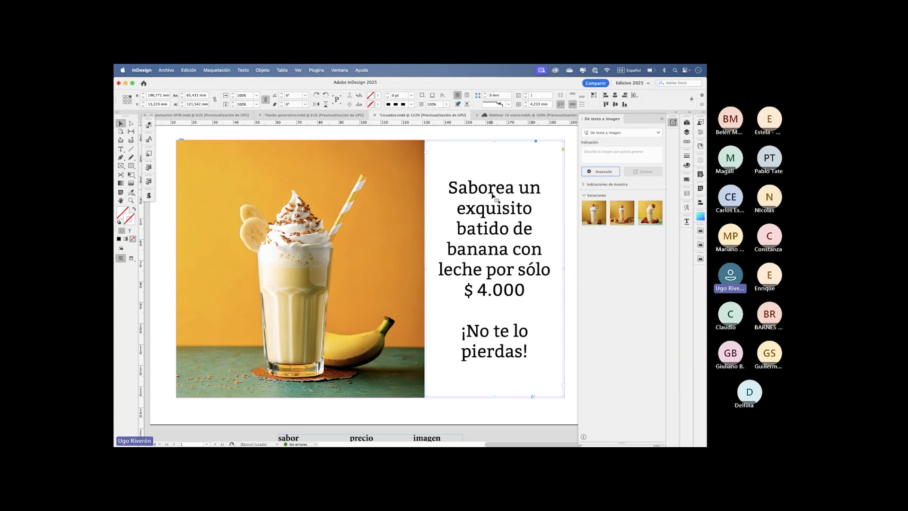
pyautogui.scroll(-1, 492, 191)
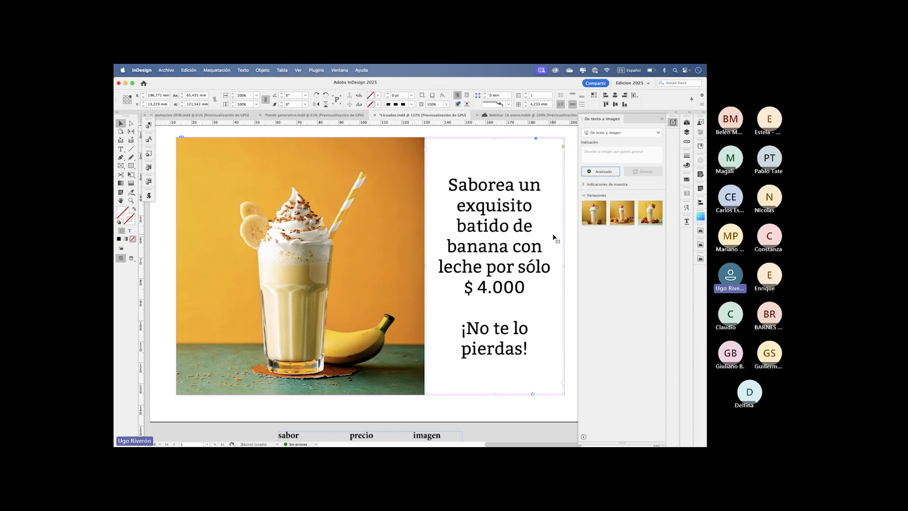
pyautogui.click(571, 235)
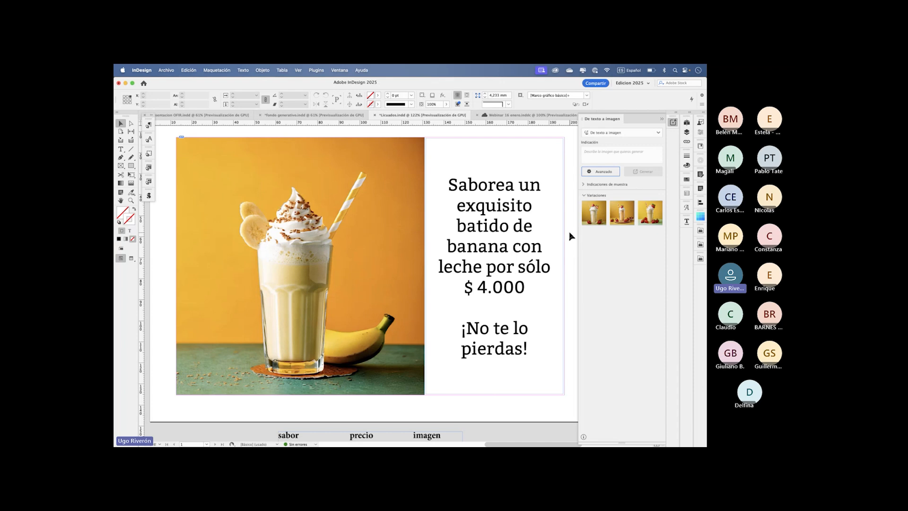
# - Select the word "exquisito" in the ad text and browse the additional Adobe Fonts available for it
pyautogui.doubleClick(492, 212)
pyautogui.doubleClick(491, 210)
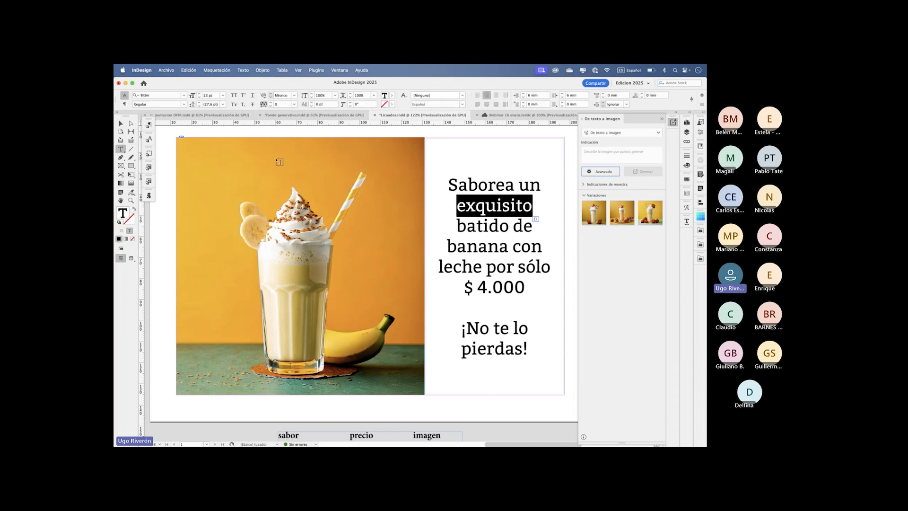
pyautogui.click(184, 96)
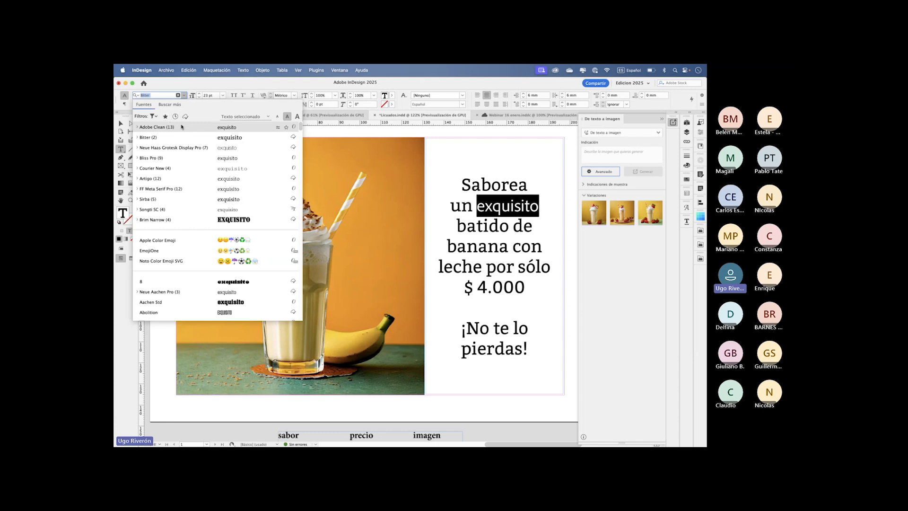
pyautogui.click(166, 105)
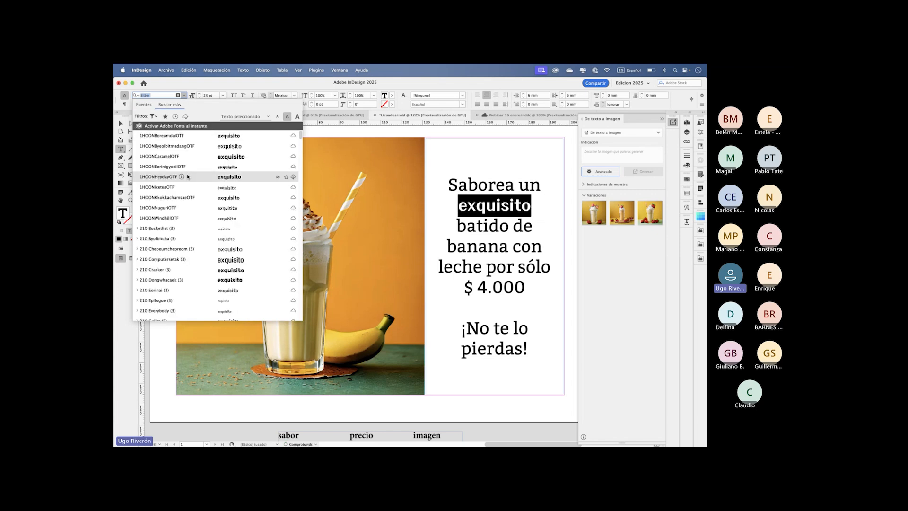
pyautogui.scroll(-20, 188, 176)
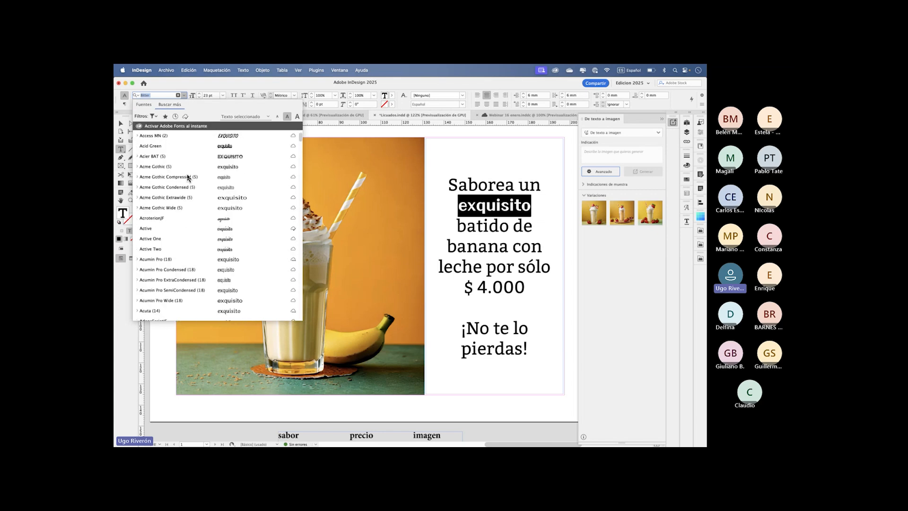
pyautogui.scroll(-2, 188, 177)
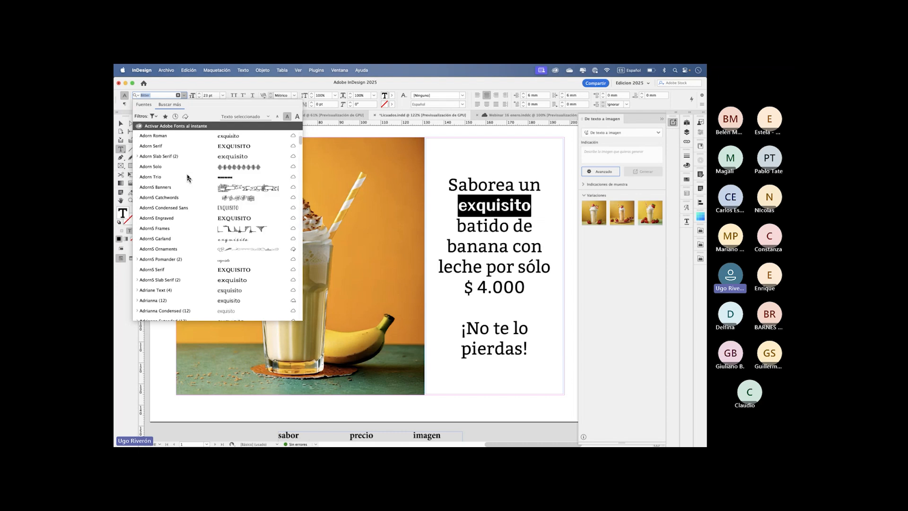
pyautogui.scroll(6, 187, 178)
pyautogui.scroll(-3, 188, 177)
pyautogui.scroll(-2, 188, 177)
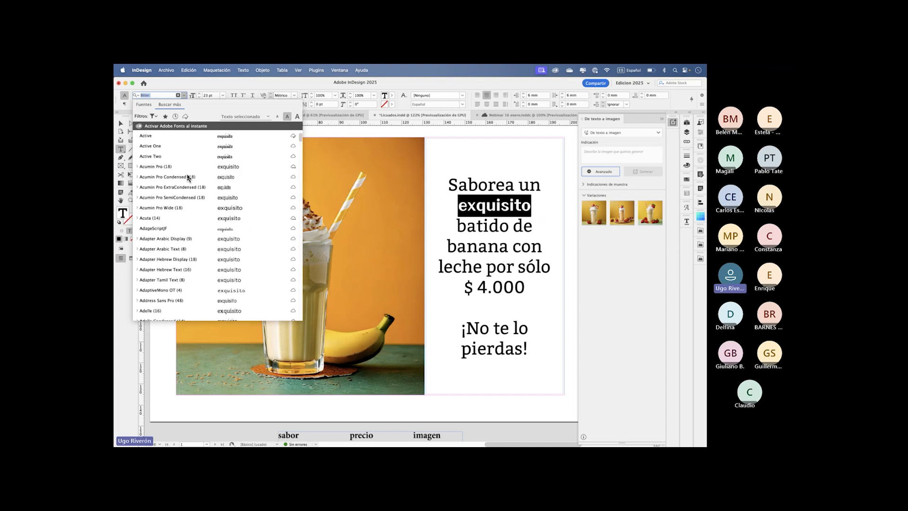
# - Check the sample text choices for the font list, preview fonts such as AdageScriptJF on "exquisito", and close the list
pyautogui.click(244, 117)
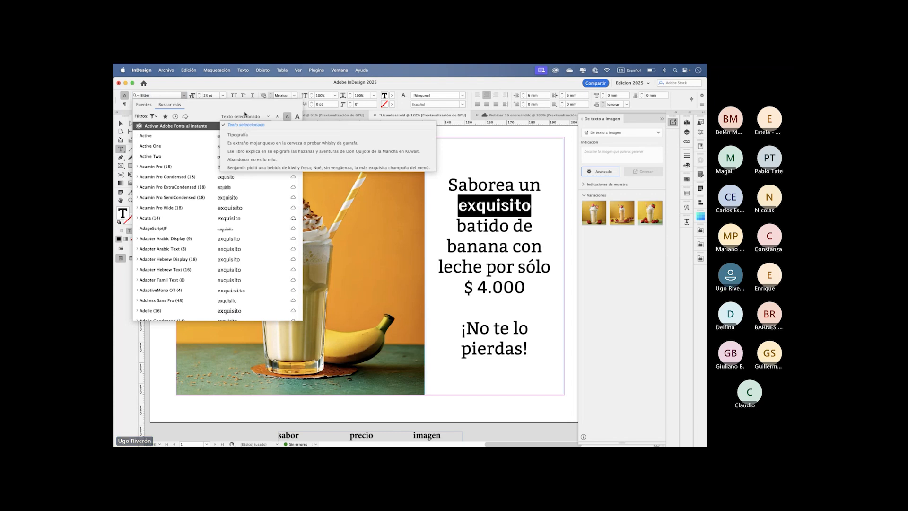
pyautogui.click(243, 116)
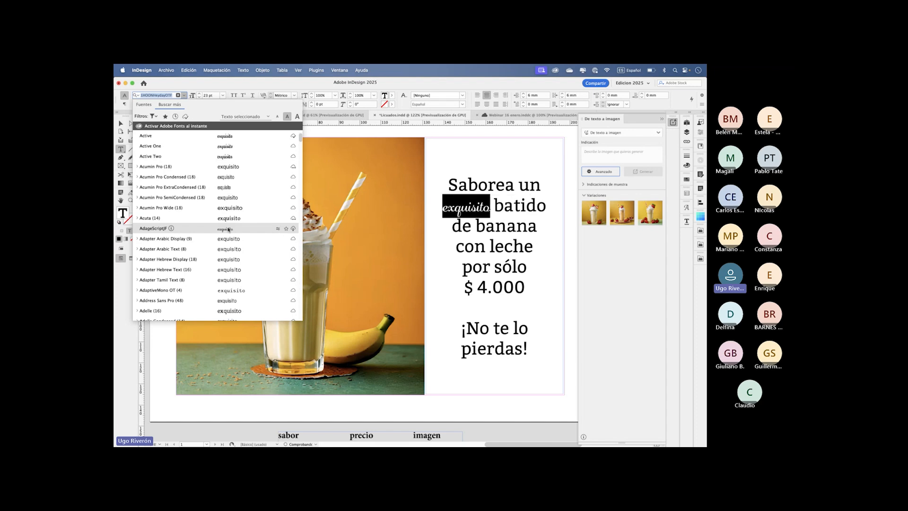
pyautogui.scroll(-5, 229, 230)
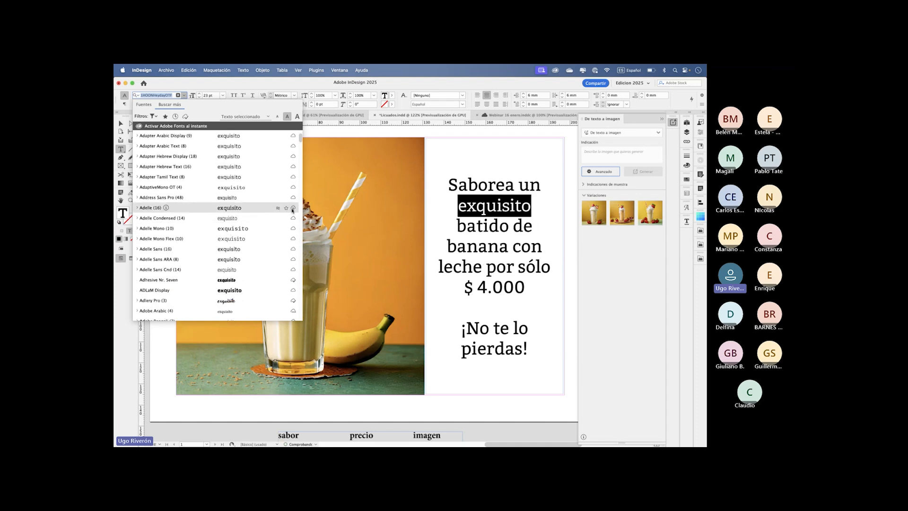
pyautogui.click(253, 83)
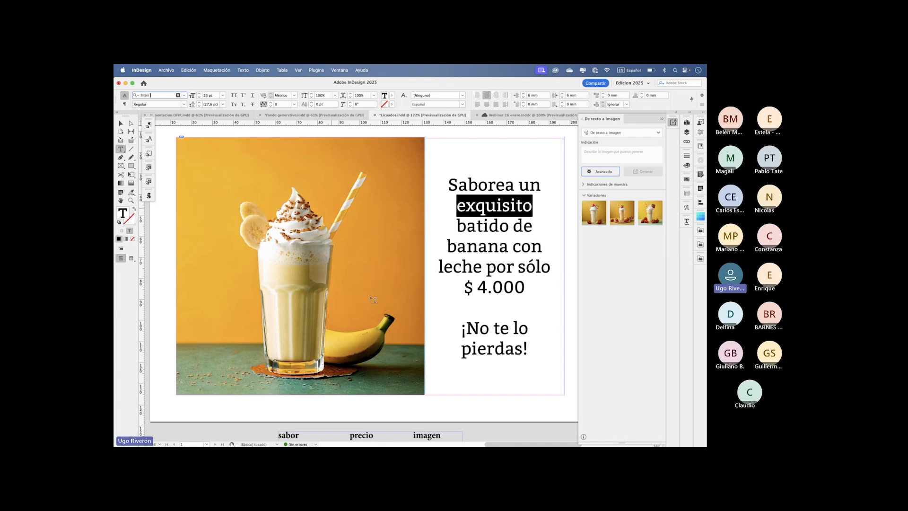
# - Switch to Creative Cloud and review the added, installed and uploaded fonts in its font manager
pyautogui.moveTo(420, 439)
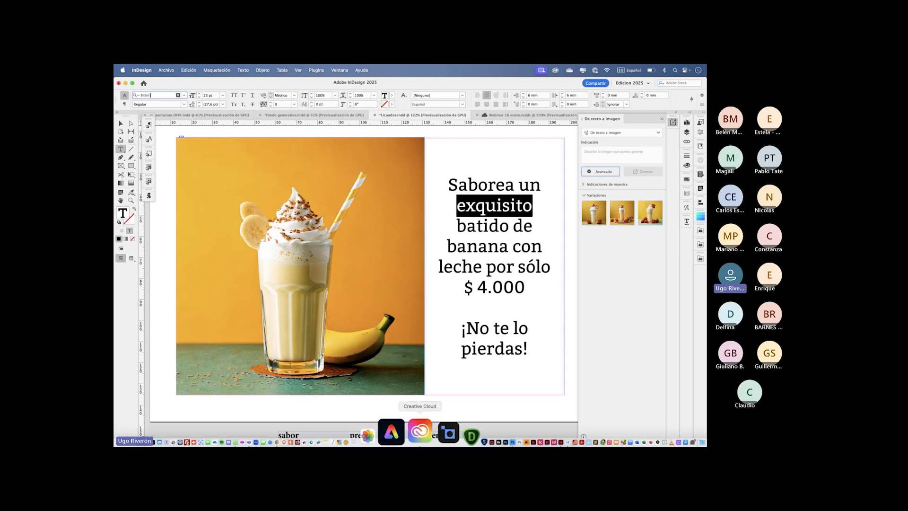
pyautogui.click(419, 435)
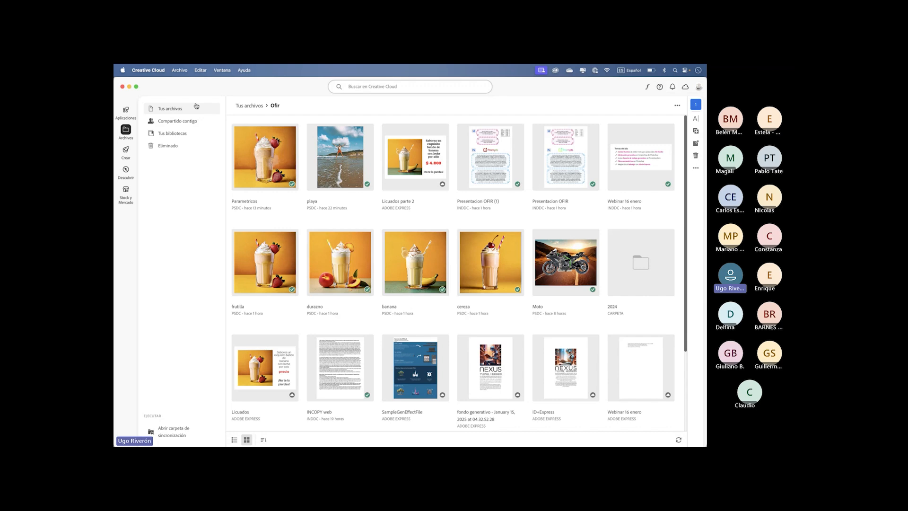
pyautogui.click(646, 86)
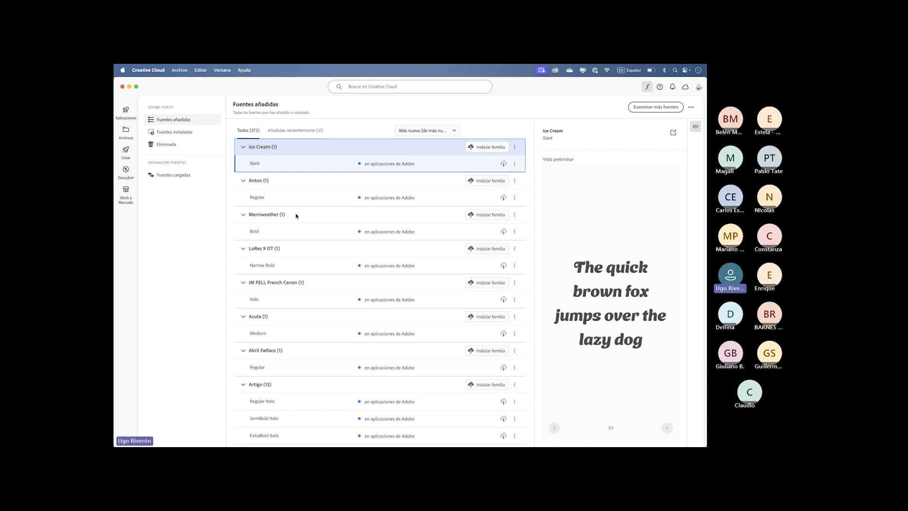
pyautogui.click(179, 137)
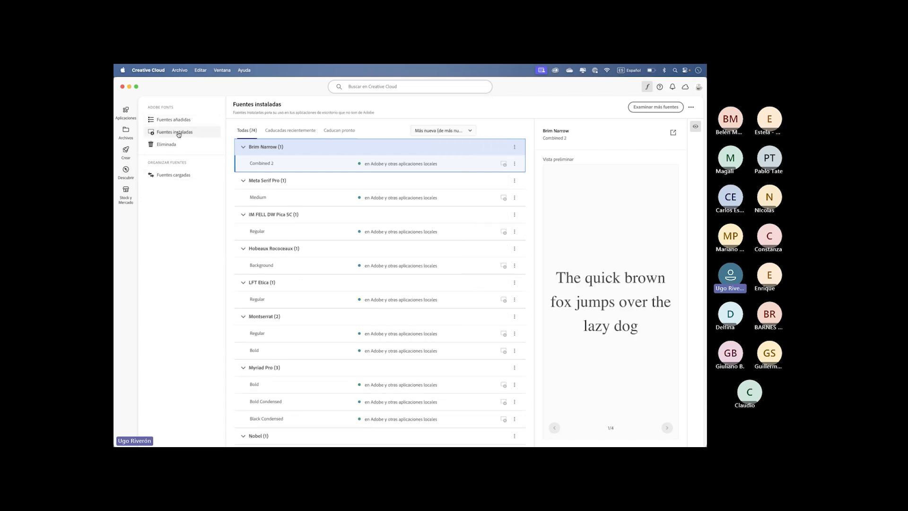
pyautogui.click(168, 177)
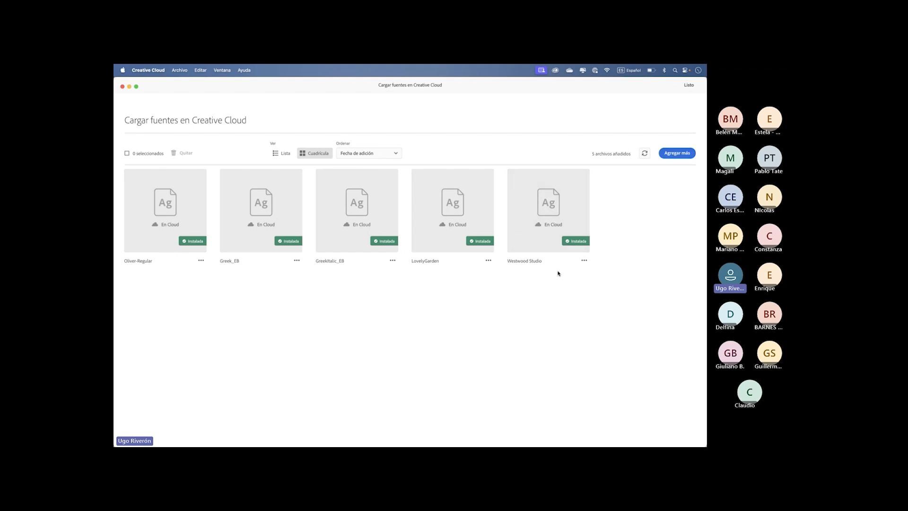
pyautogui.click(688, 86)
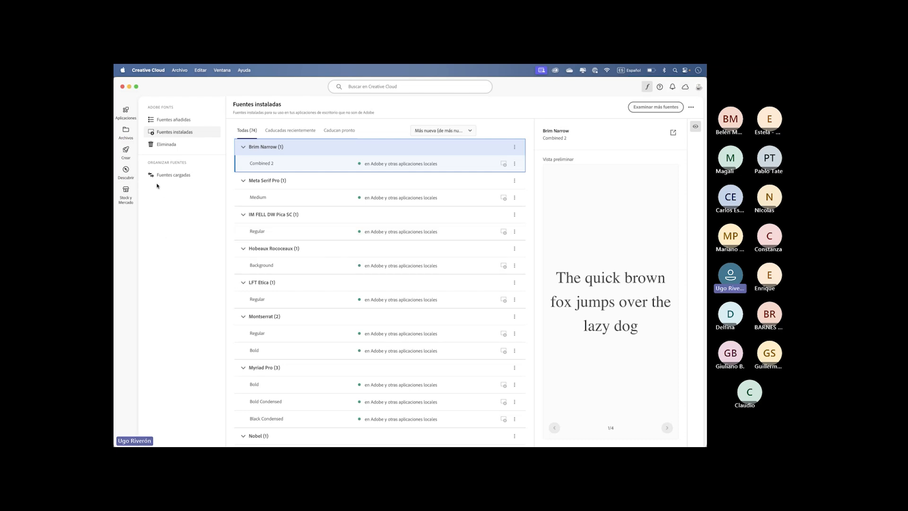
# - Return to the Licuados document in InDesign and deselect the ad's text frame
pyautogui.click(130, 87)
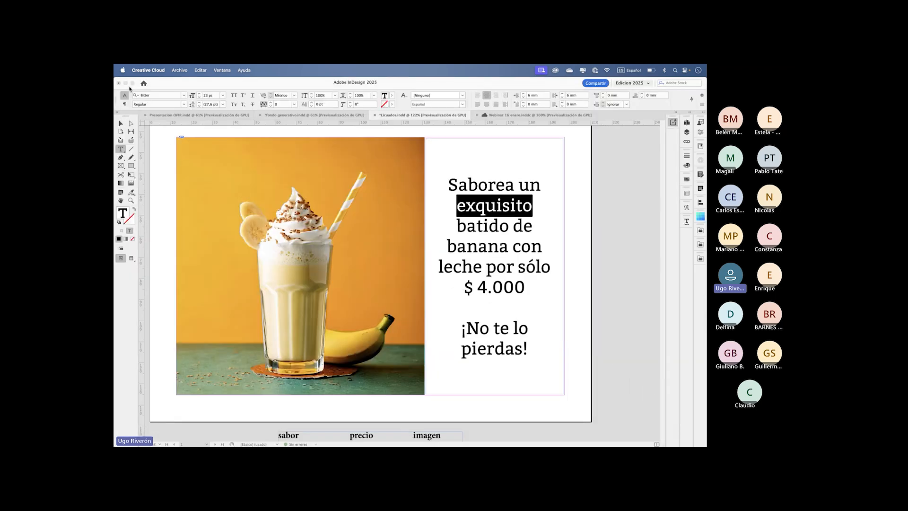
pyautogui.click(158, 144)
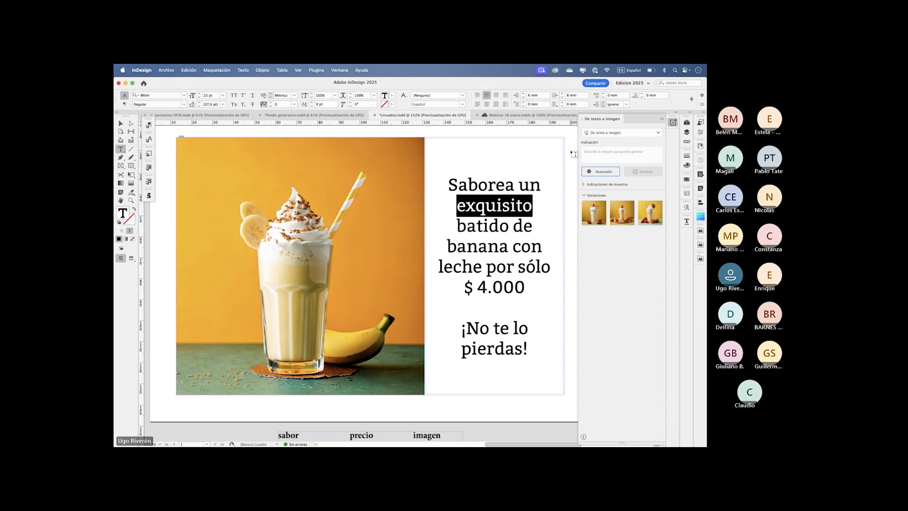
pyautogui.click(121, 124)
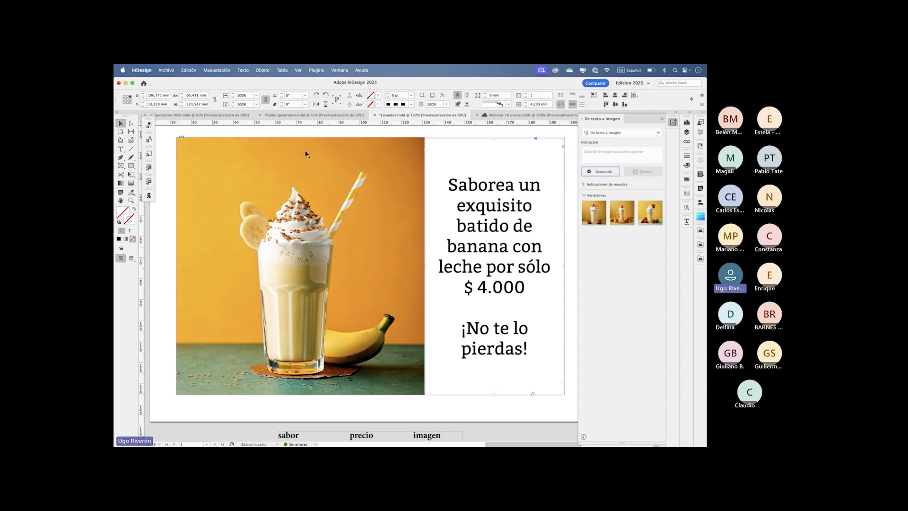
pyautogui.click(569, 157)
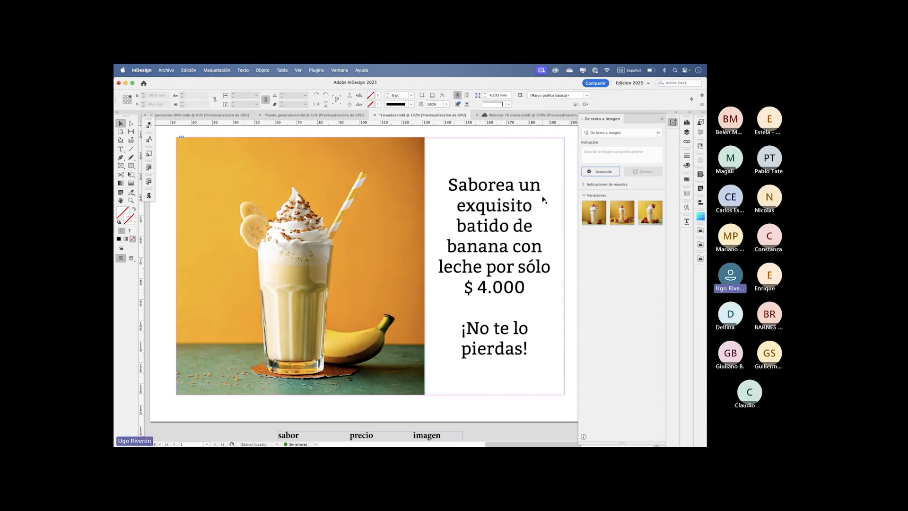
# - Select the strawberry milkshake image on the pasteboard and cycle through its generated variations, settling on the first one
pyautogui.click(335, 269)
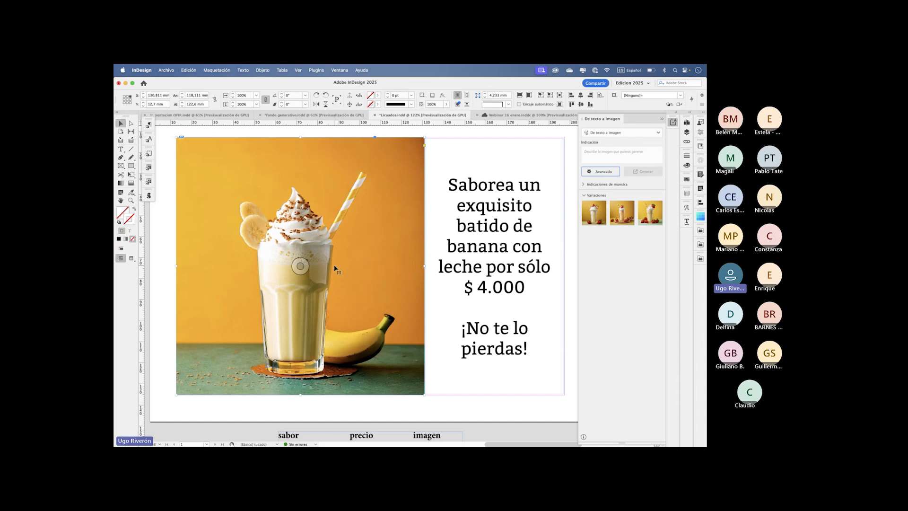
pyautogui.hscroll(-5, 334, 268)
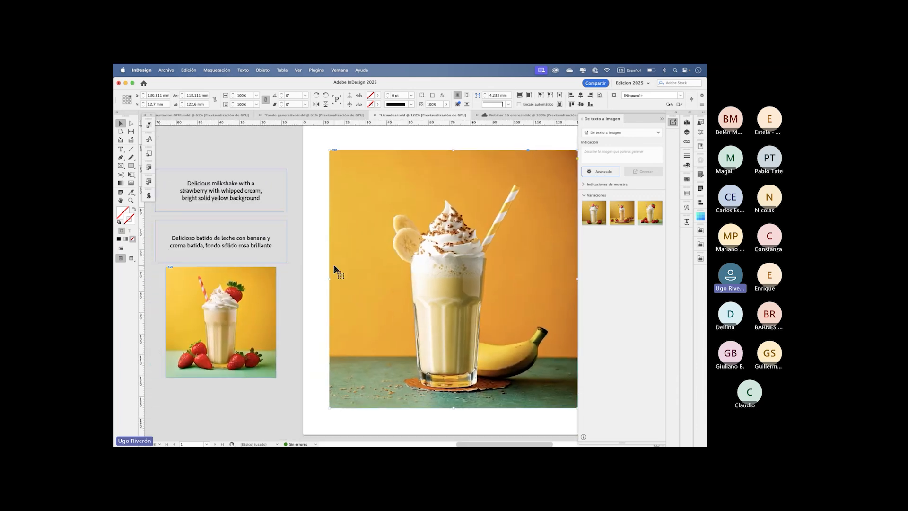
pyautogui.scroll(-1, 335, 270)
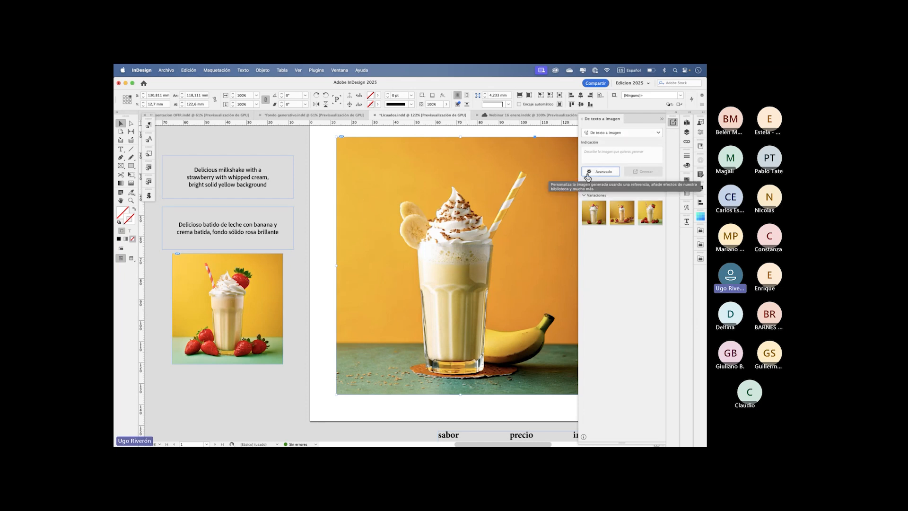
pyautogui.click(228, 308)
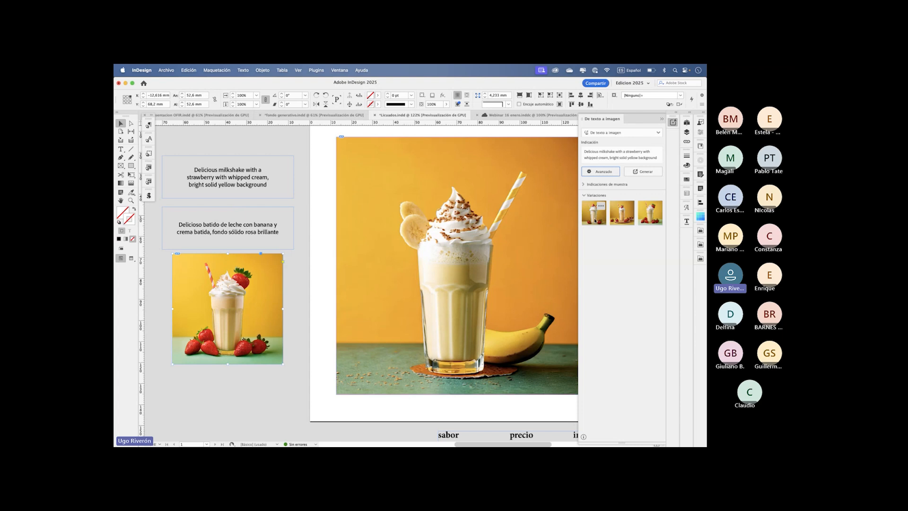
pyautogui.click(625, 220)
pyautogui.click(652, 218)
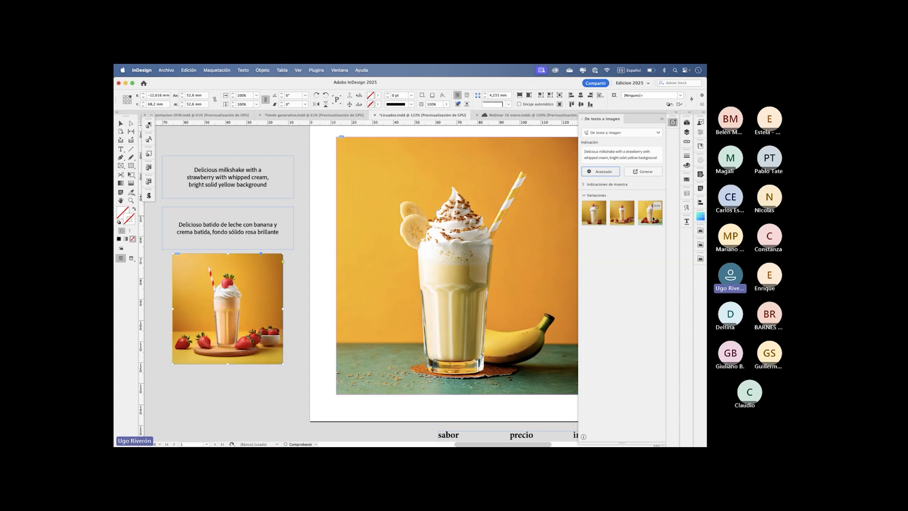
pyautogui.click(592, 218)
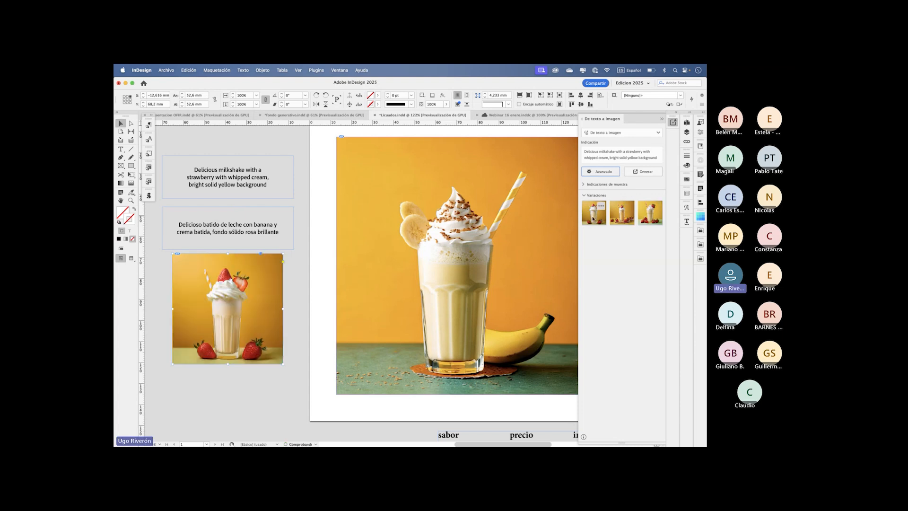
# - Check the options offered for the first variation, deselect the image, and collapse the De texto a imagen panel
pyautogui.click(600, 206)
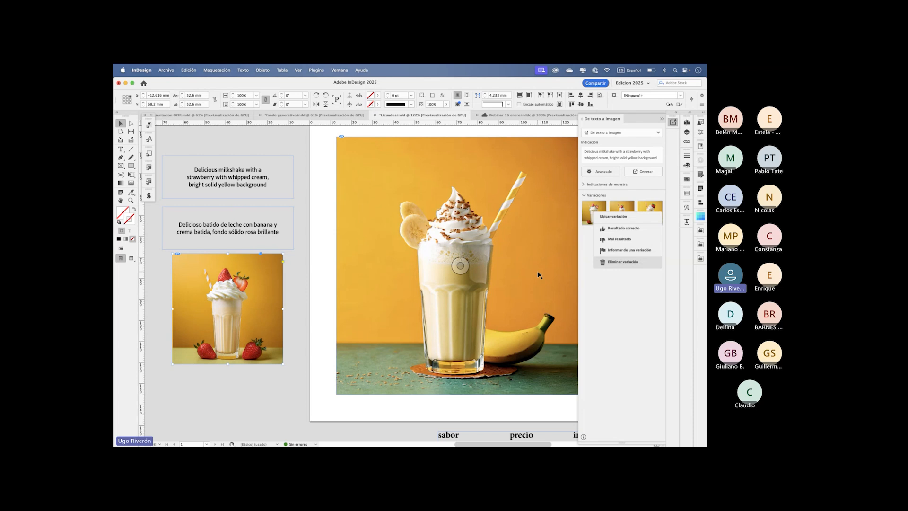
pyautogui.click(302, 235)
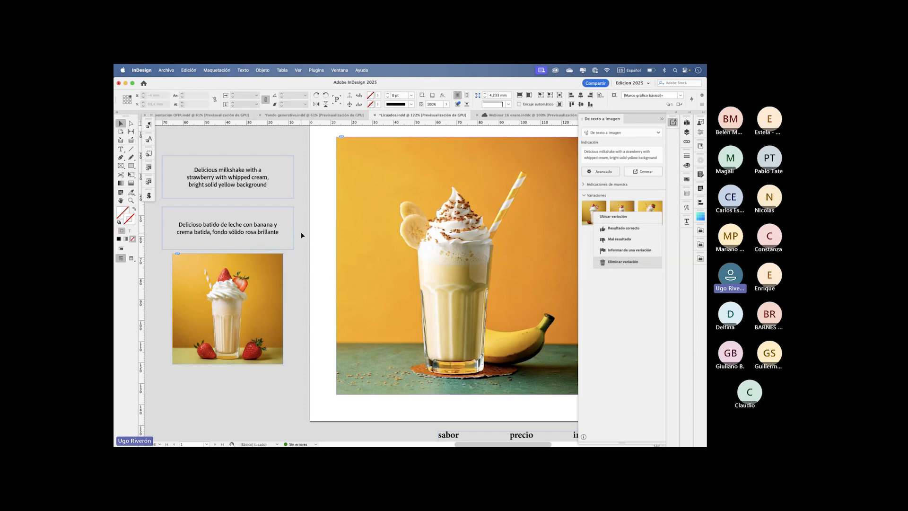
pyautogui.click(613, 291)
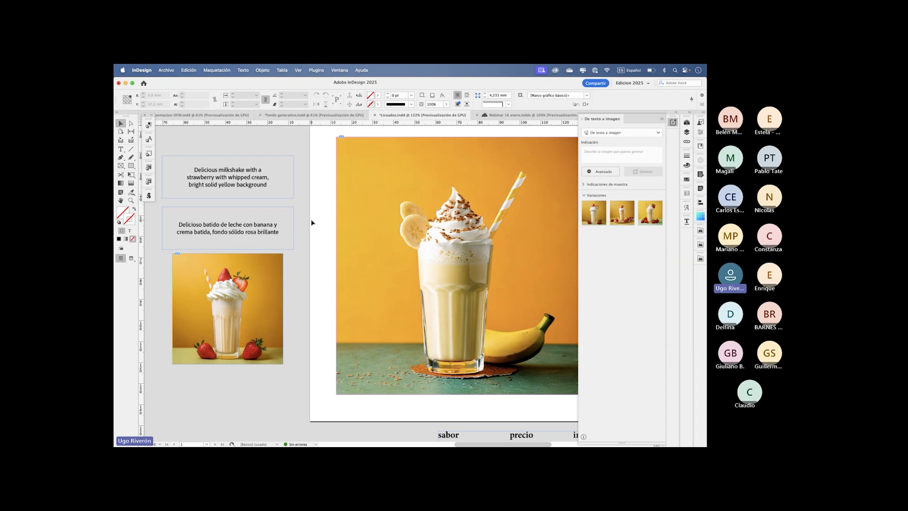
pyautogui.hscroll(5, 311, 220)
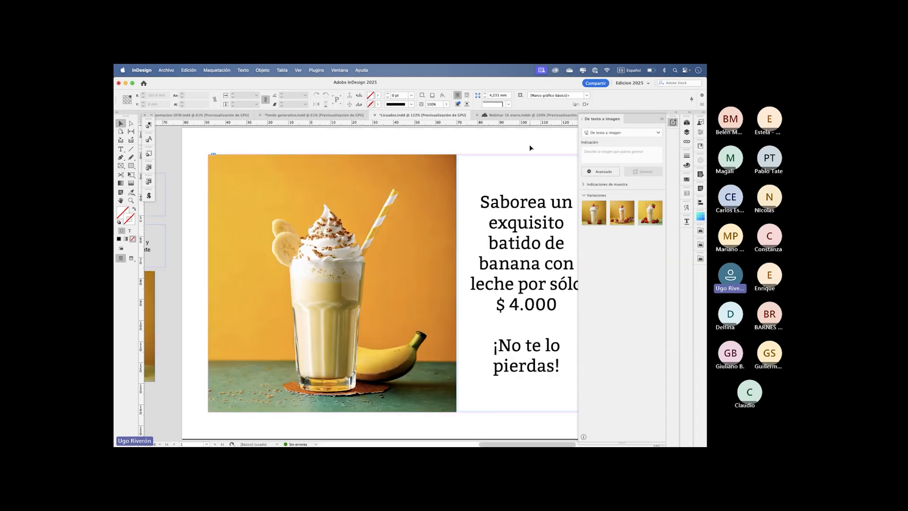
pyautogui.click(662, 120)
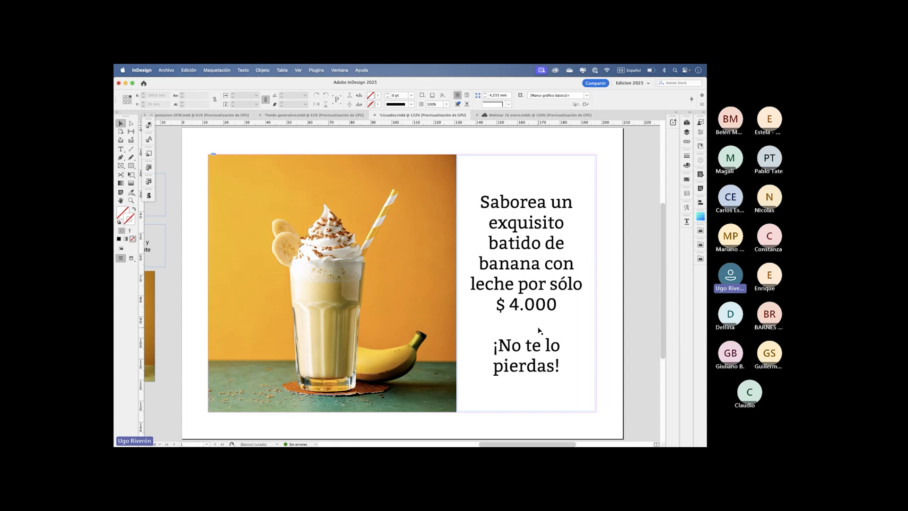
# - Examine the sabor, precio and imagen table below the page and return to the banana milkshake ad
pyautogui.scroll(-3, 538, 330)
pyautogui.scroll(1, 538, 332)
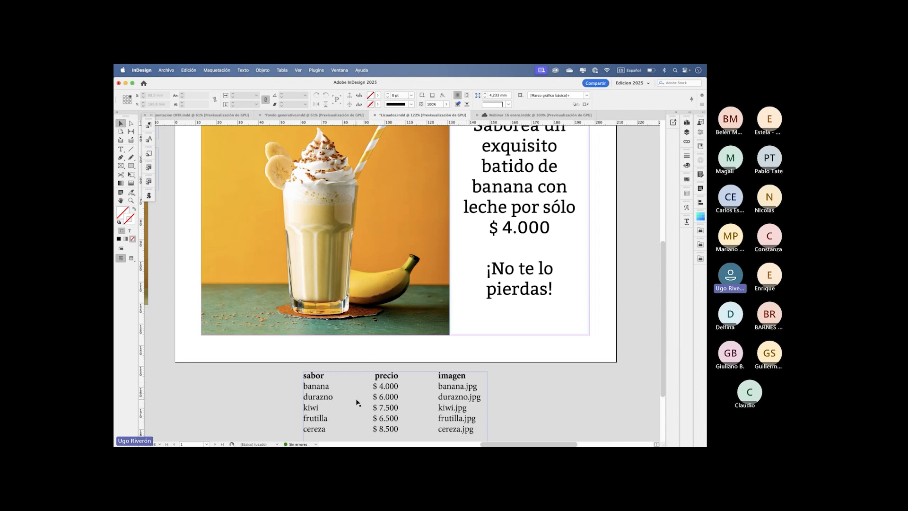
pyautogui.scroll(2, 357, 401)
pyautogui.scroll(1, 358, 402)
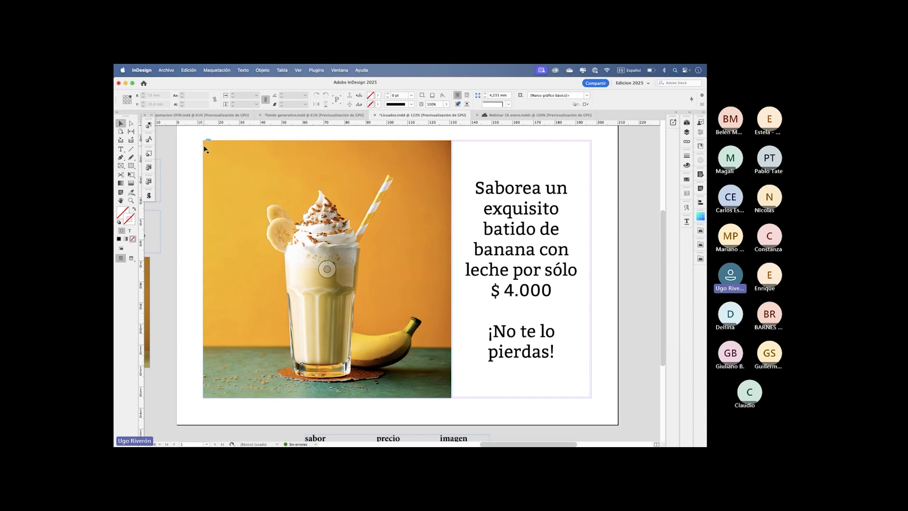
# - Export the Licuados document to Adobe Express and dismiss the InDesign shortcuts card once it opens
pyautogui.click(166, 70)
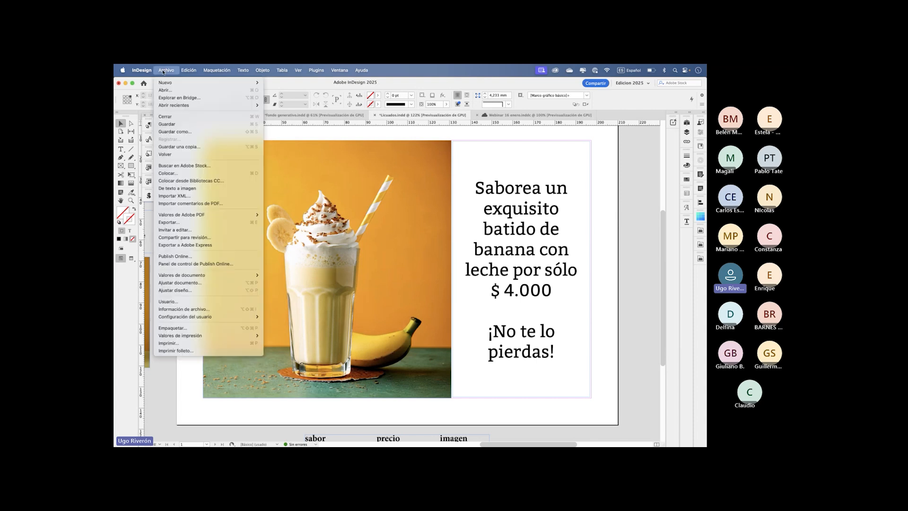
pyautogui.click(199, 245)
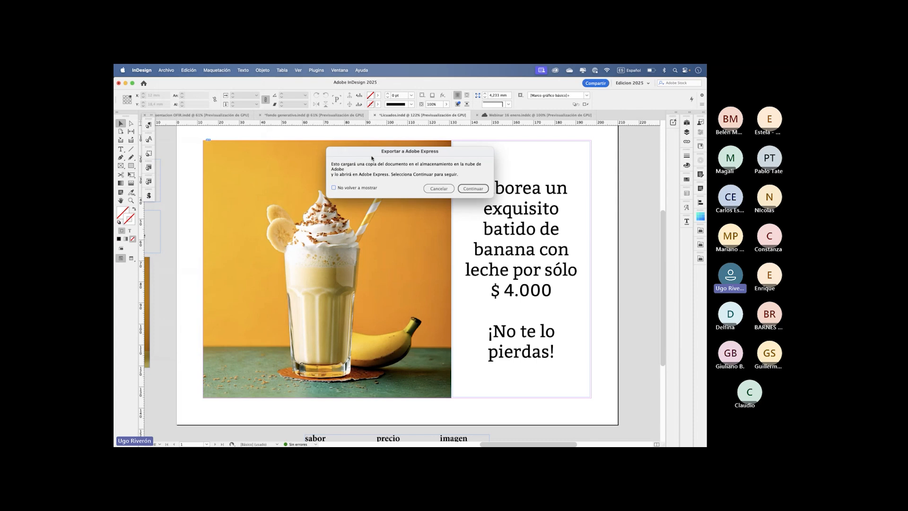
pyautogui.click(471, 189)
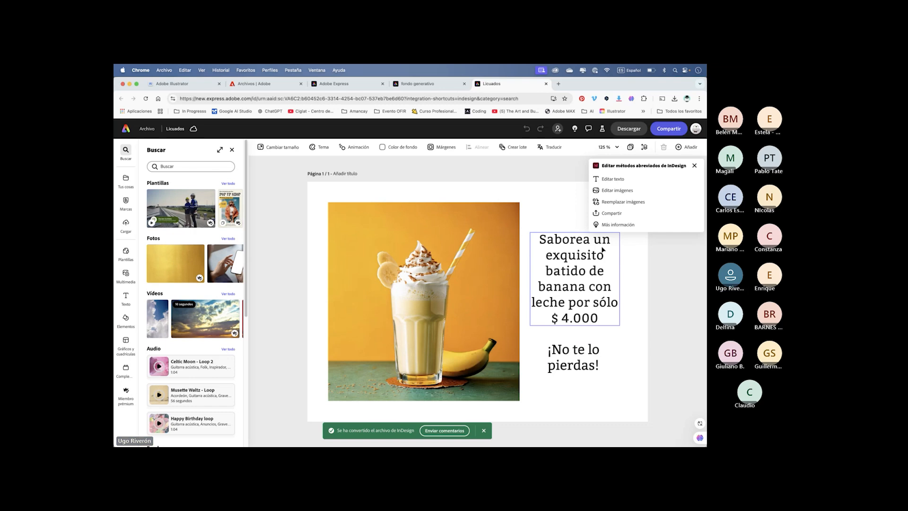
pyautogui.click(693, 166)
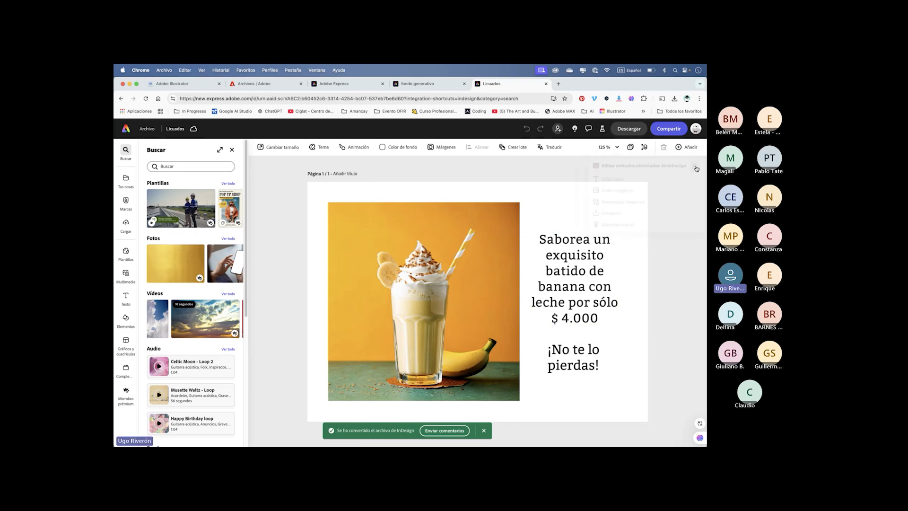
# - Move the "Saborea un exquisito batido…" text block up so it starts level with the top of the milkshake image
pyautogui.click(586, 247)
pyautogui.click(585, 357)
pyautogui.click(581, 286)
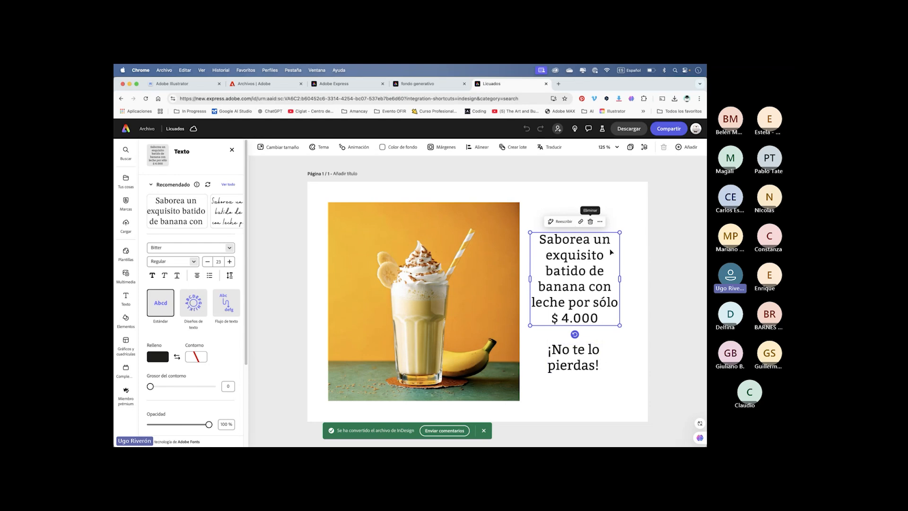
pyautogui.click(635, 234)
pyautogui.moveTo(577, 254); pyautogui.dragTo(582, 222)
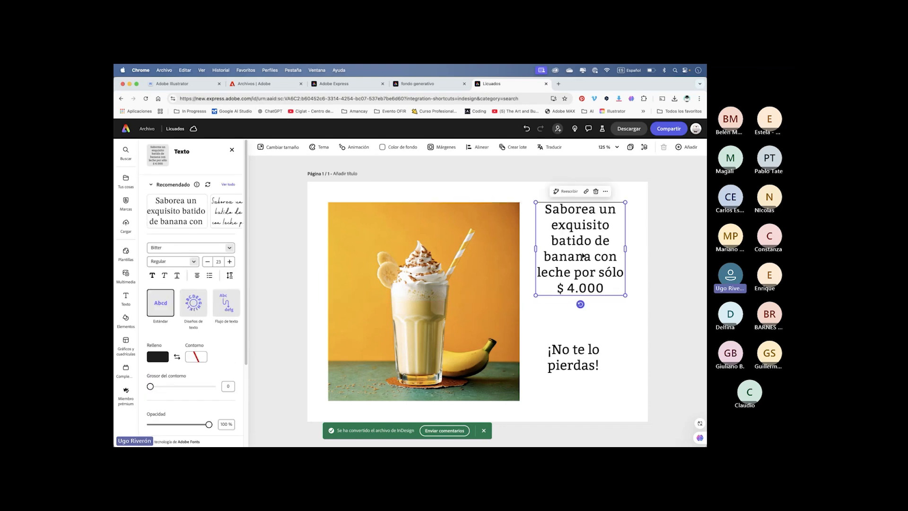
# - Cut "banana con leche por sólo $ 4.000" from the main text block, leaving "Saborea un exquisito batido de"
pyautogui.doubleClick(601, 288)
pyautogui.click(576, 266)
pyautogui.moveTo(543, 257); pyautogui.dragTo(590, 255)
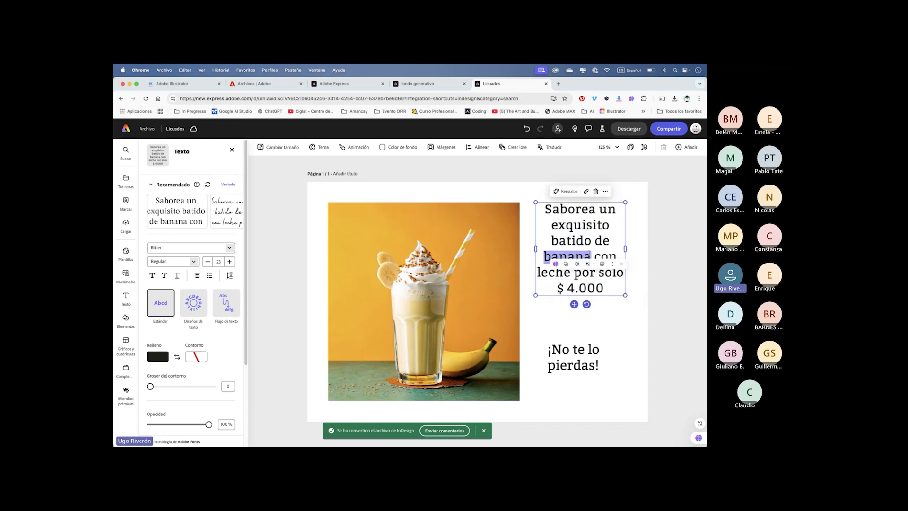
pyautogui.moveTo(545, 208); pyautogui.dragTo(606, 290)
pyautogui.click(596, 272)
pyautogui.moveTo(543, 256); pyautogui.dragTo(633, 291)
pyautogui.press('super+c')
pyautogui.press('BackSpace')
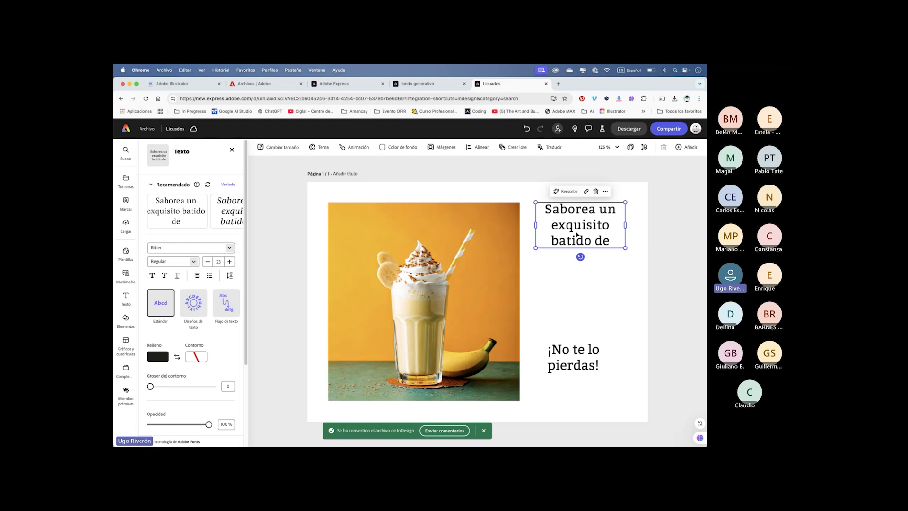
# - Paste the cut phrase as separate text blocks and arrange the copies beneath "Saborea un exquisito batido de"
pyautogui.click(564, 289)
pyautogui.press('super+v')
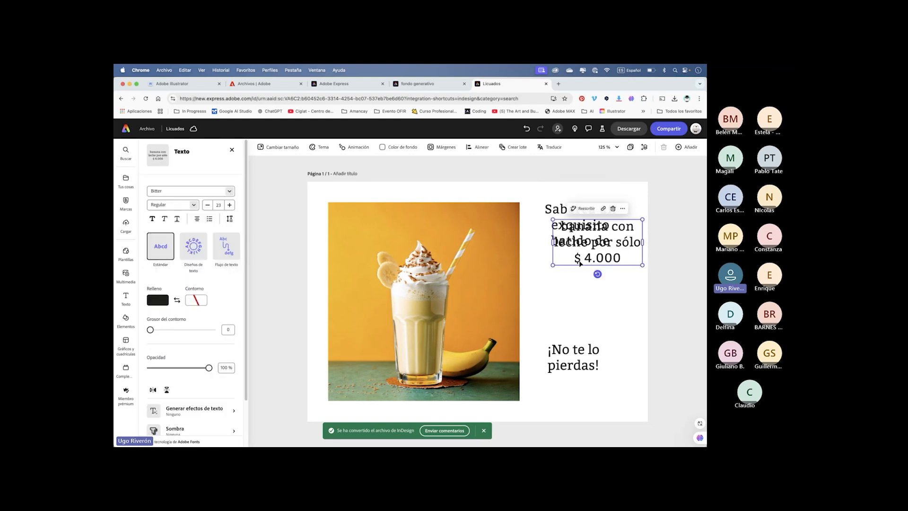
pyautogui.moveTo(580, 264); pyautogui.dragTo(573, 282)
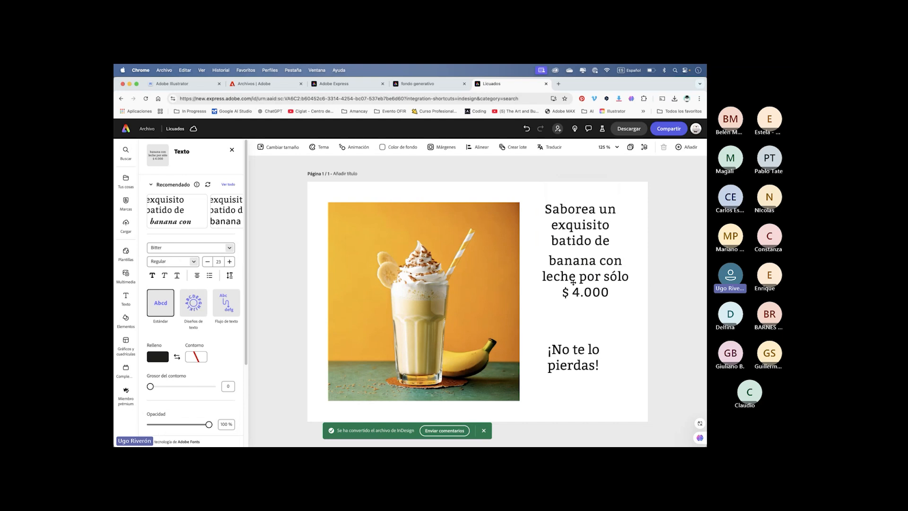
pyautogui.doubleClick(599, 261)
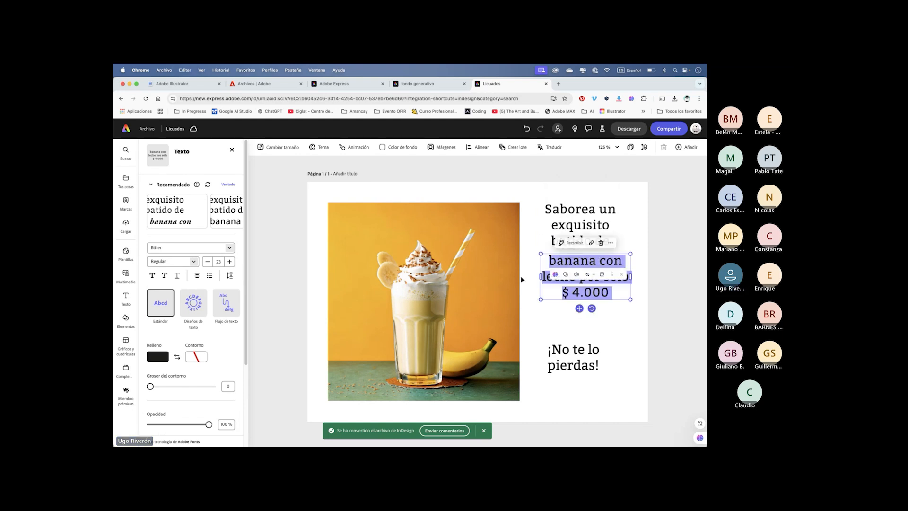
pyautogui.click(573, 275)
pyautogui.moveTo(576, 274); pyautogui.dragTo(578, 301)
pyautogui.click(591, 258)
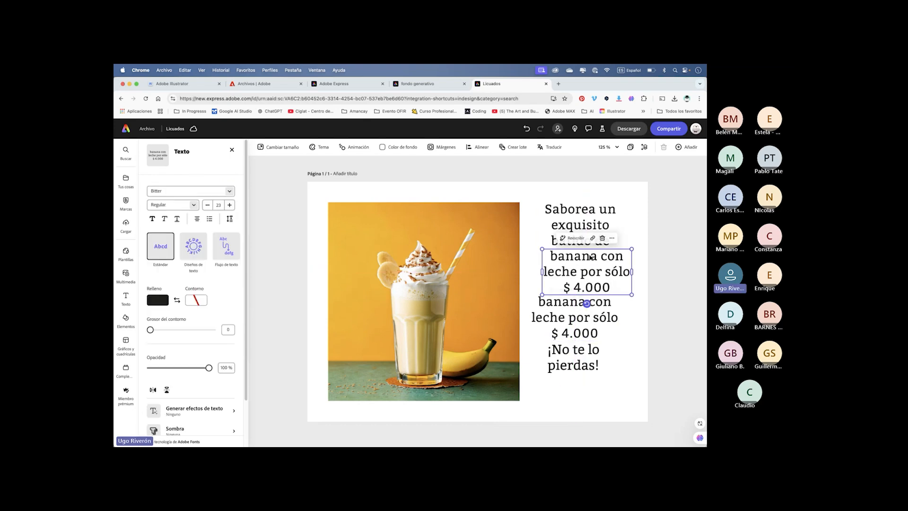
# - Trim the uppermost pasted copy to just "banana" and adjust the position of the lowest copy
pyautogui.doubleClick(597, 257)
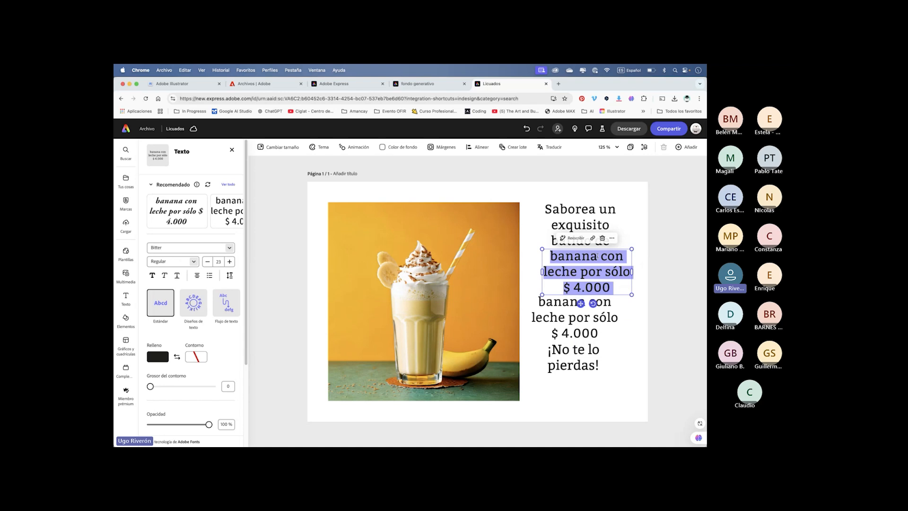
pyautogui.click(597, 256)
pyautogui.moveTo(597, 255); pyautogui.dragTo(642, 290)
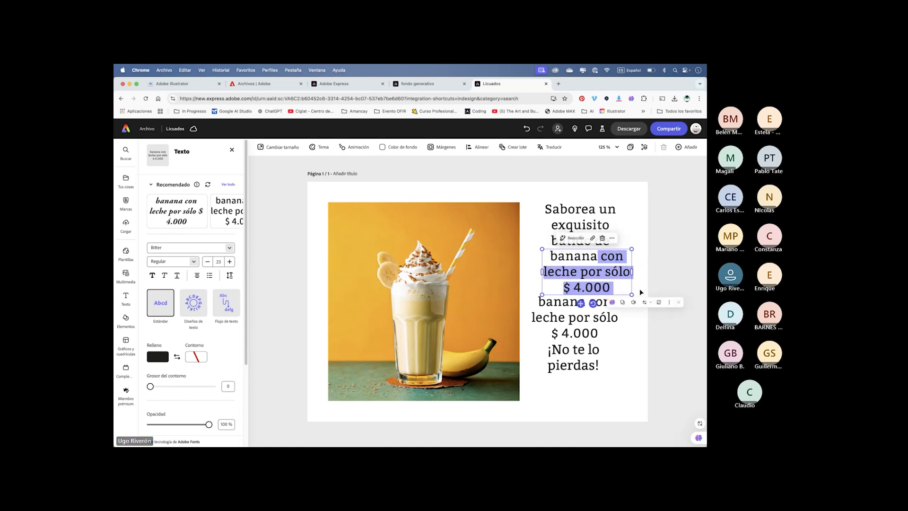
pyautogui.press('BackSpace')
pyautogui.moveTo(584, 312)
pyautogui.mouseDown()
pyautogui.moveTo(593, 276)
pyautogui.moveTo(589, 310)
pyautogui.mouseUp()
# - Remove the "$ 4.000" price from the middle copy so it reads "banana con leche por sólo"
pyautogui.doubleClick(597, 275)
pyautogui.moveTo(549, 271); pyautogui.dragTo(630, 286)
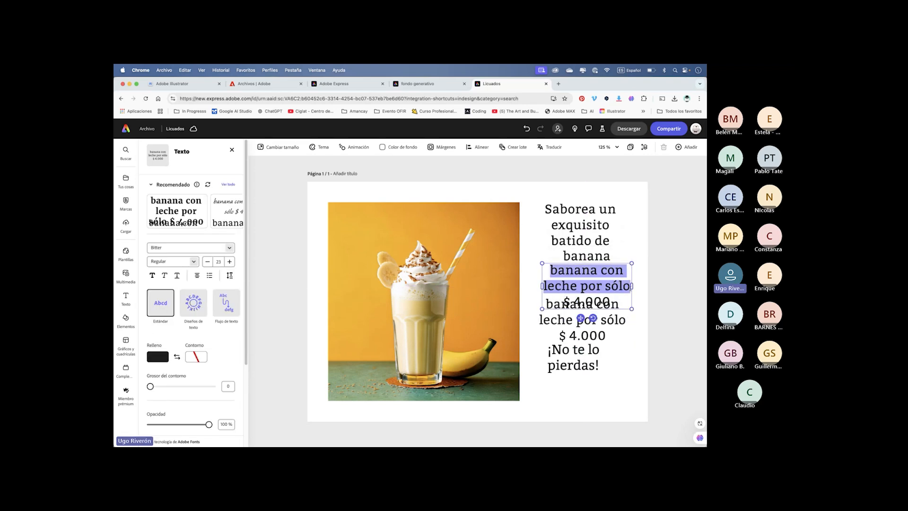
pyautogui.click(564, 301)
pyautogui.moveTo(564, 301); pyautogui.dragTo(632, 300)
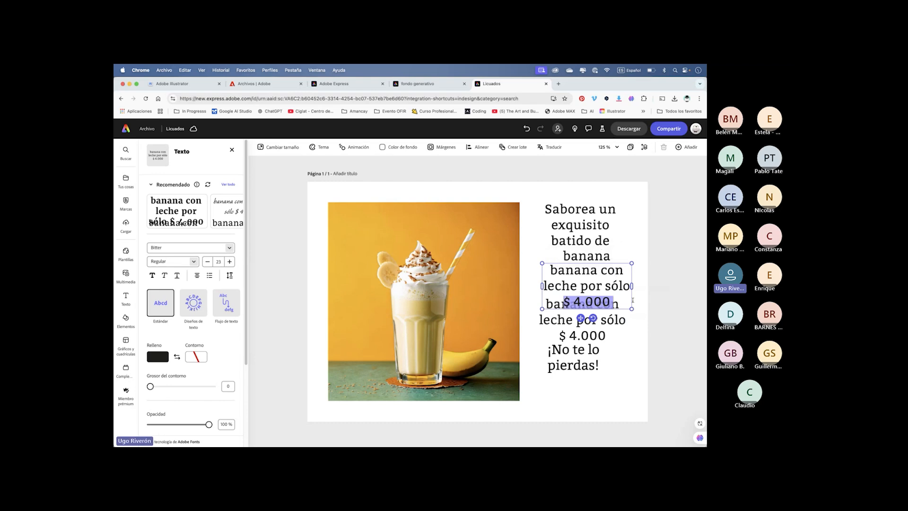
pyautogui.press('BackSpace')
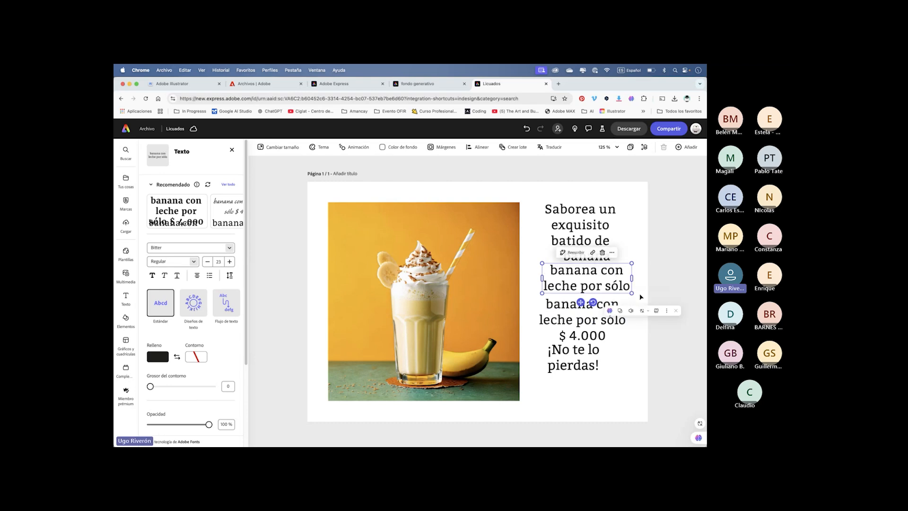
# - Trim the lowest copy to only "$ 4.000" and dismiss the floating playback widget
pyautogui.doubleClick(571, 319)
pyautogui.moveTo(545, 304); pyautogui.dragTo(627, 320)
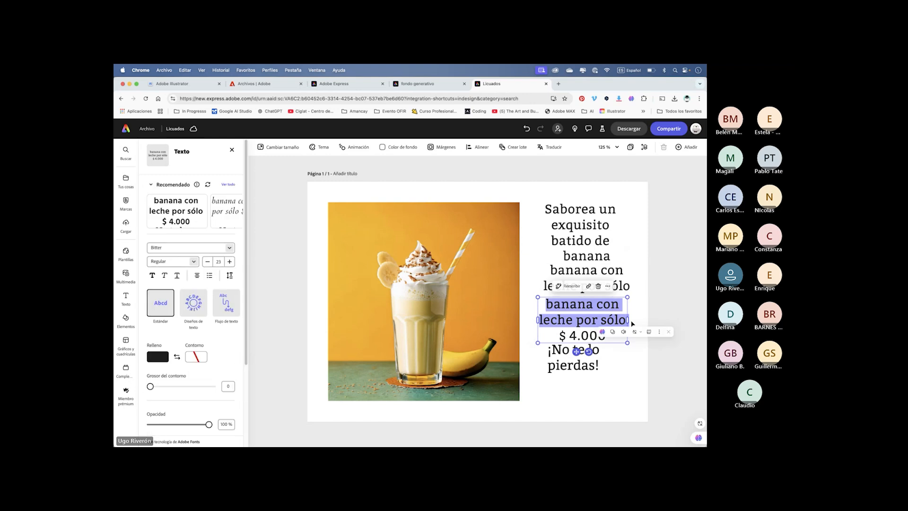
pyautogui.press('BackSpace')
pyautogui.click(632, 334)
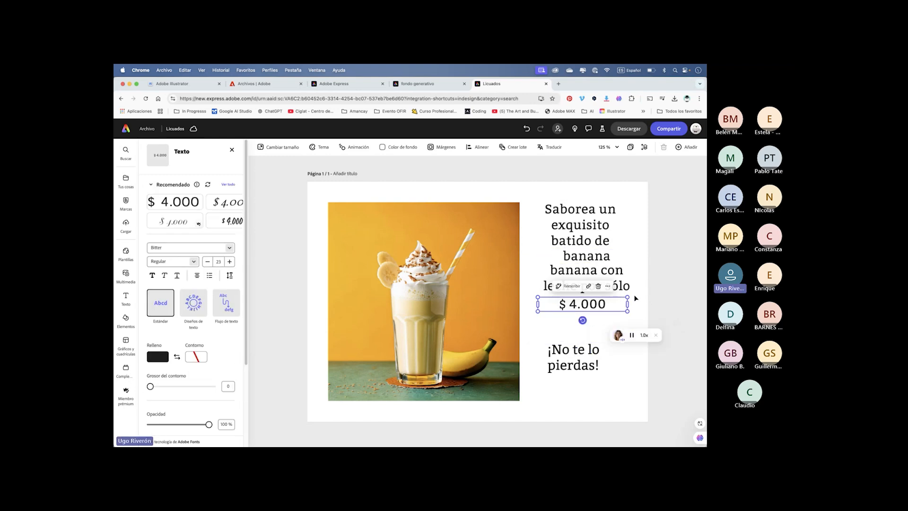
pyautogui.click(657, 335)
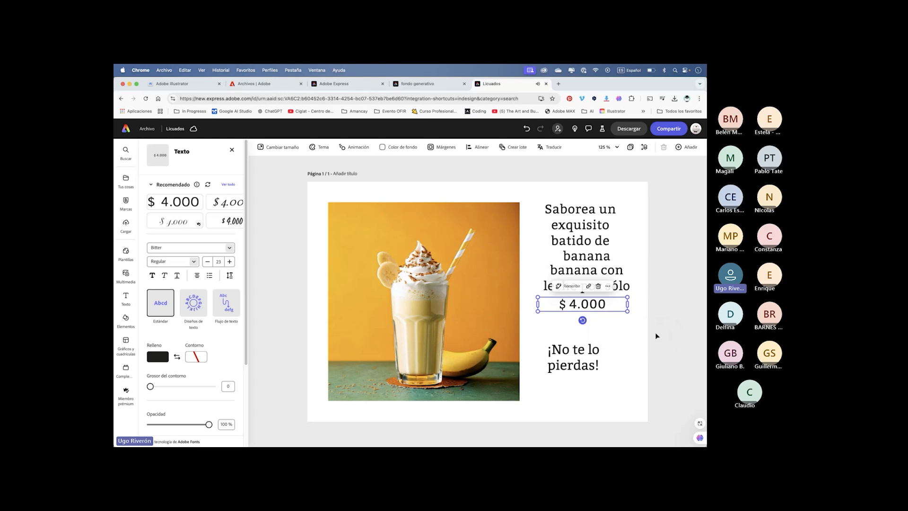
# - Fine-tune the text layout by lowering the "$ 4.000" block slightly beneath "leche por sólo"
pyautogui.click(636, 212)
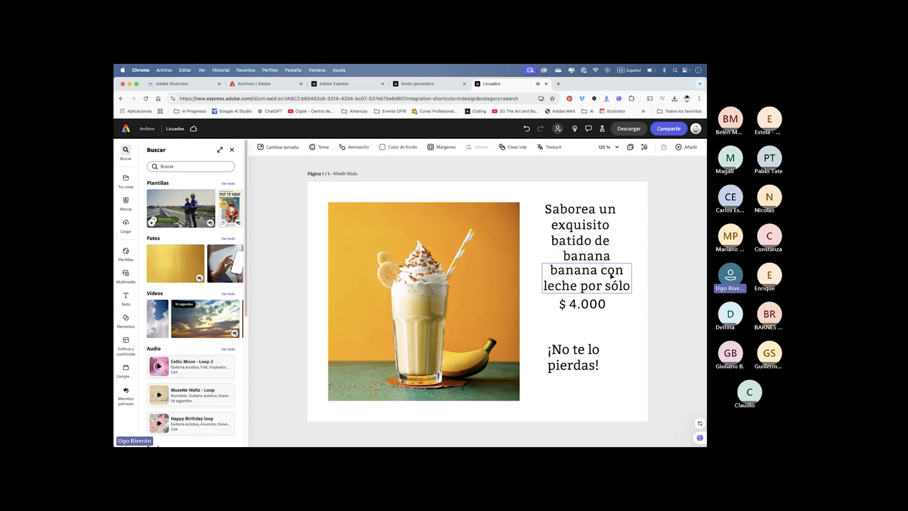
pyautogui.click(589, 225)
pyautogui.click(587, 279)
pyautogui.moveTo(592, 305); pyautogui.dragTo(594, 310)
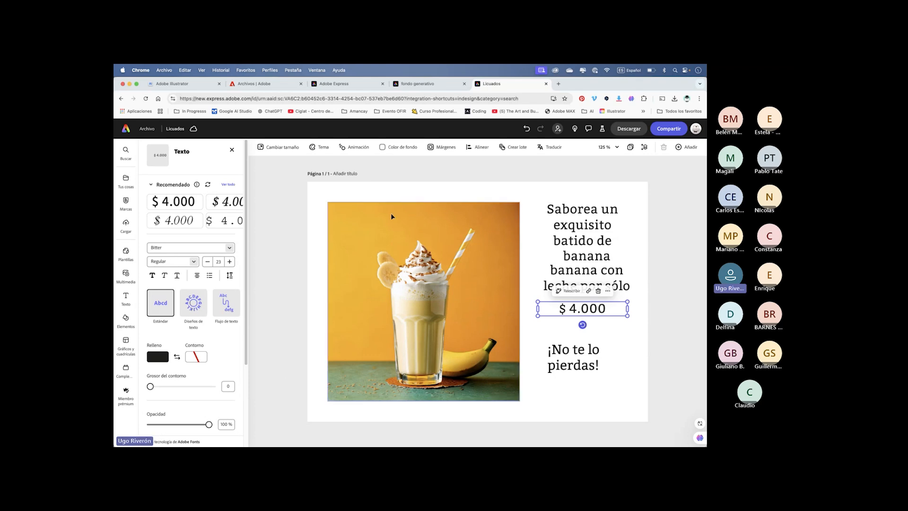
# - Change the font of the "$ 4.000" text to Lexia Black
pyautogui.click(229, 248)
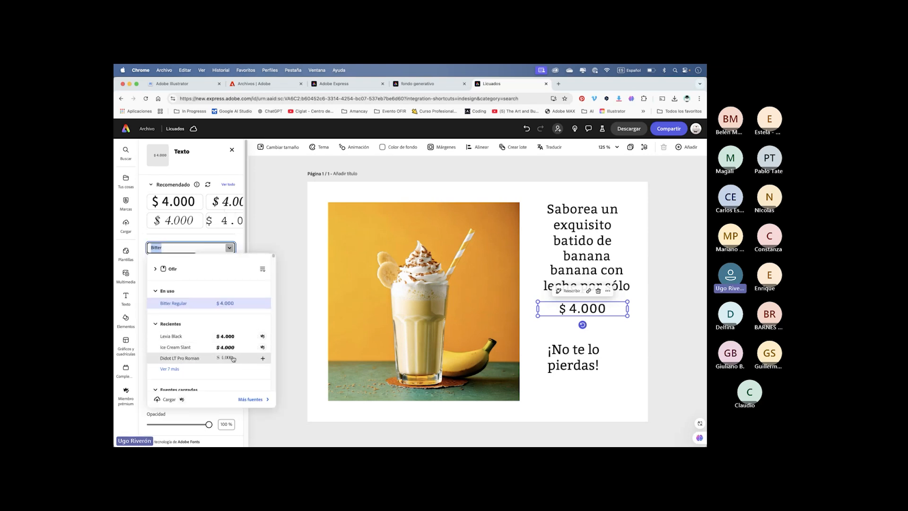
pyautogui.scroll(-3, 209, 374)
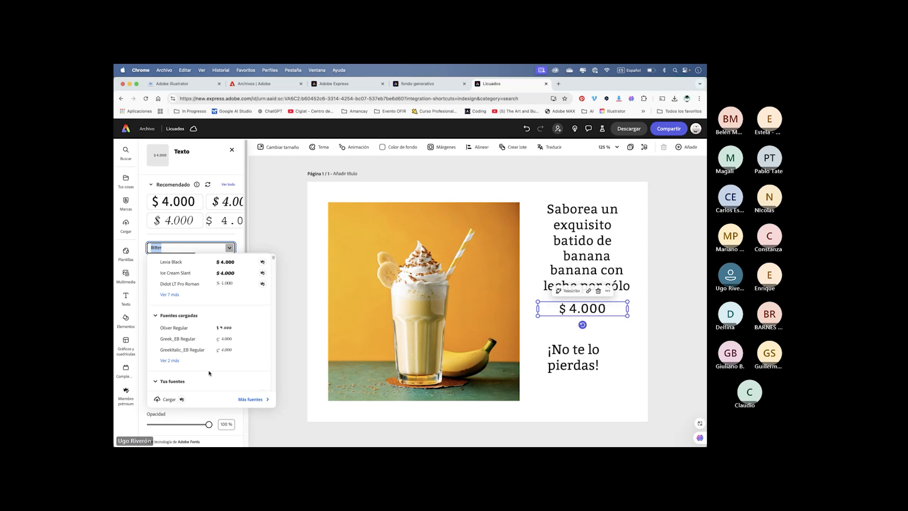
pyautogui.scroll(1, 203, 298)
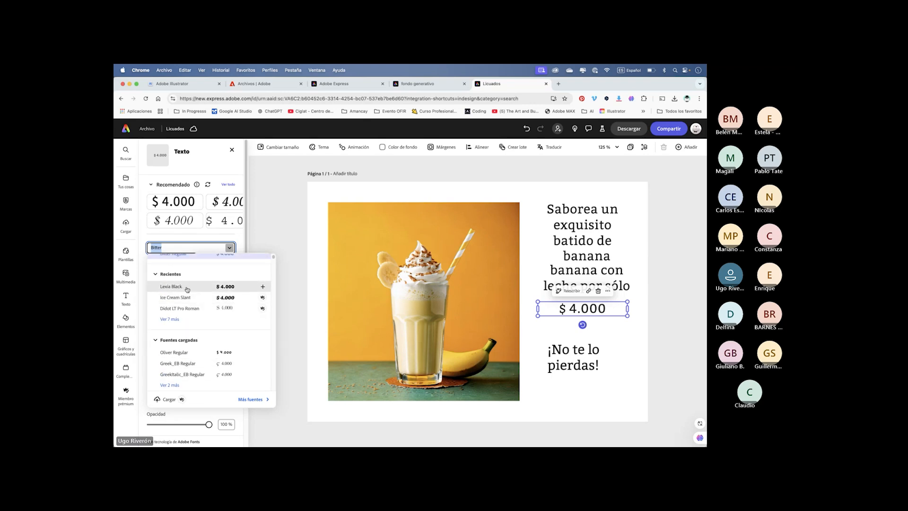
pyautogui.click(187, 289)
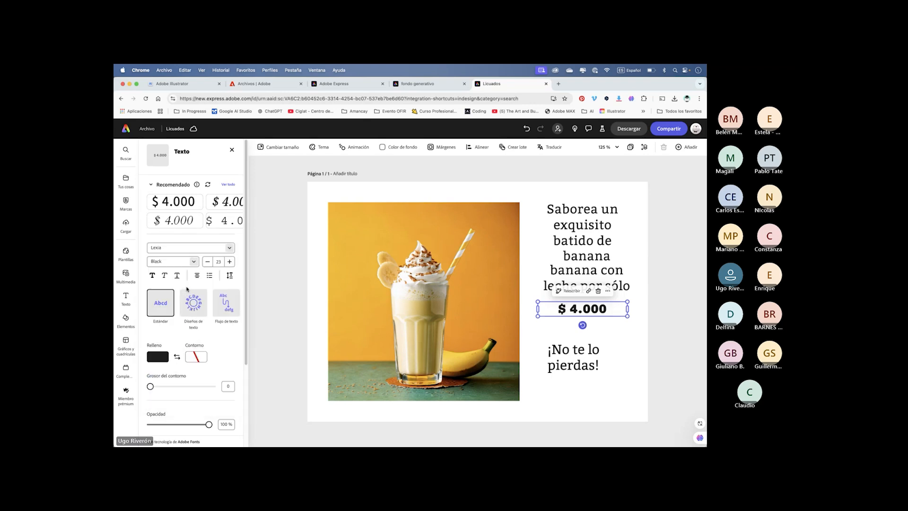
# - Move the "¡No te lo pierdas!" text block slightly down and right to centre it under the price
pyautogui.click(570, 212)
pyautogui.click(640, 268)
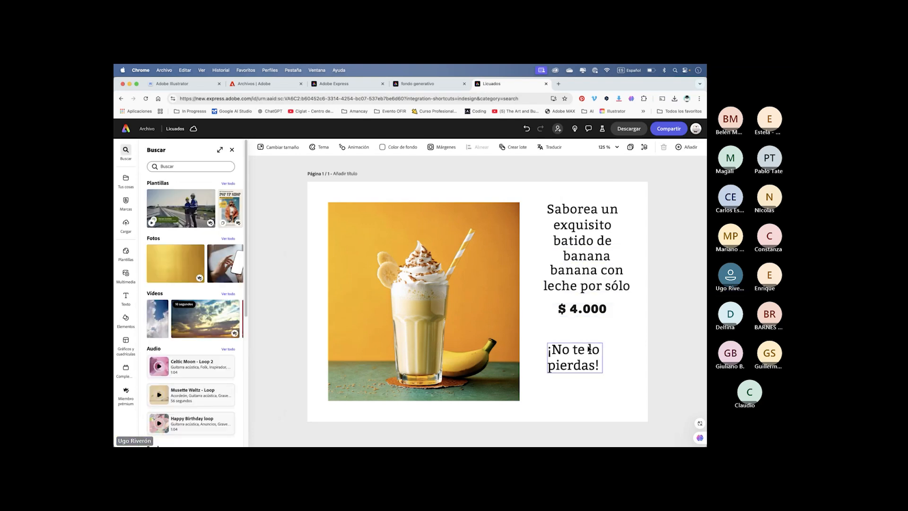
pyautogui.moveTo(589, 349); pyautogui.dragTo(601, 359)
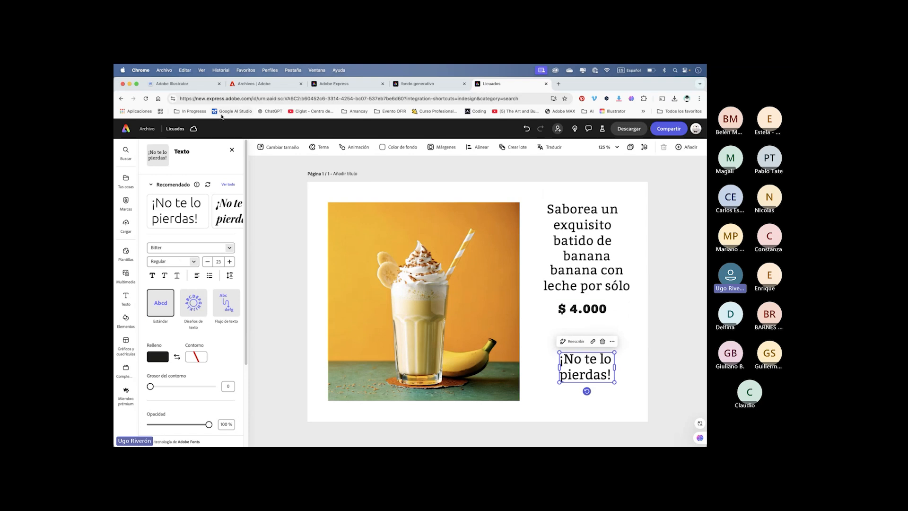
# - Leave the Licuados design for the Adobe Express home page and open the Tus cosas file area
pyautogui.click(148, 129)
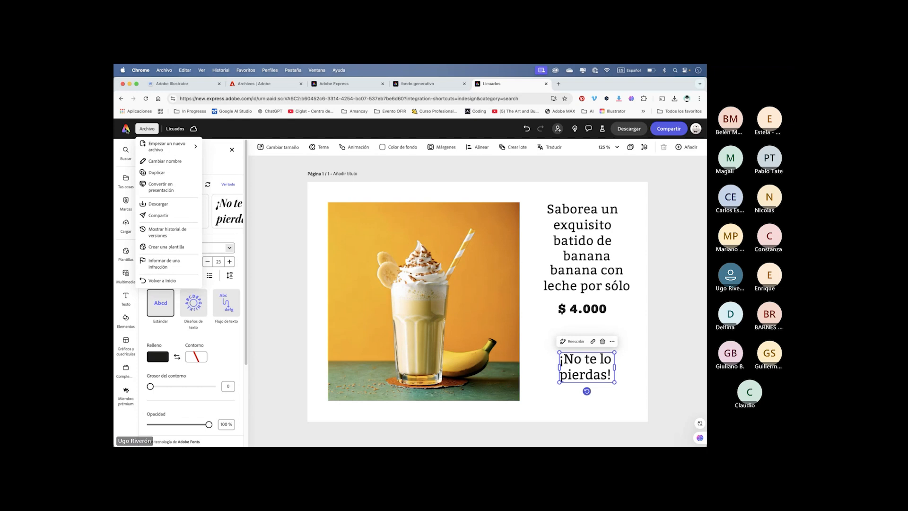
pyautogui.click(125, 129)
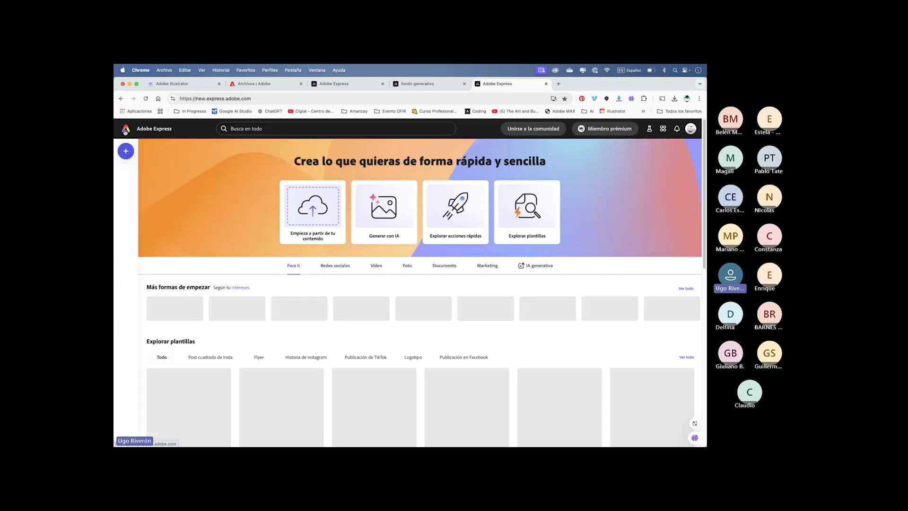
pyautogui.click(126, 192)
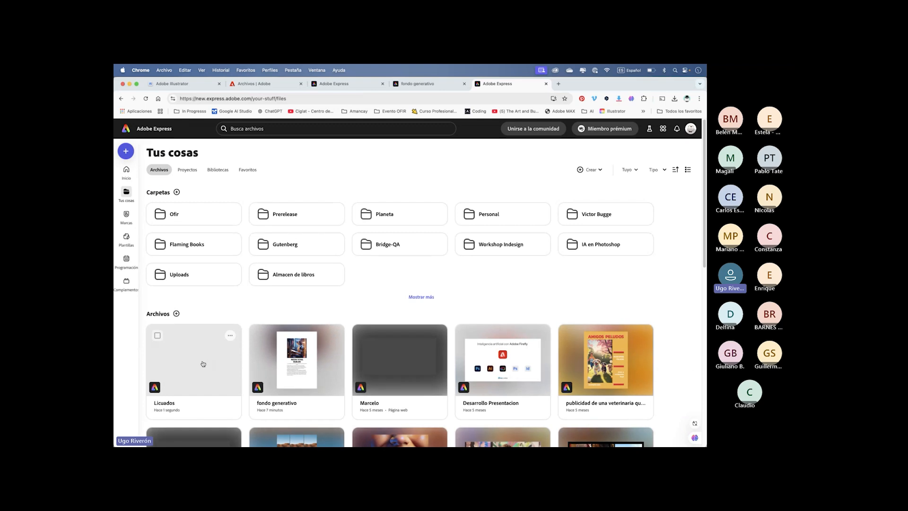
# - Browse the saved files in Tus cosas and open the Ofir folder
pyautogui.scroll(-3, 194, 312)
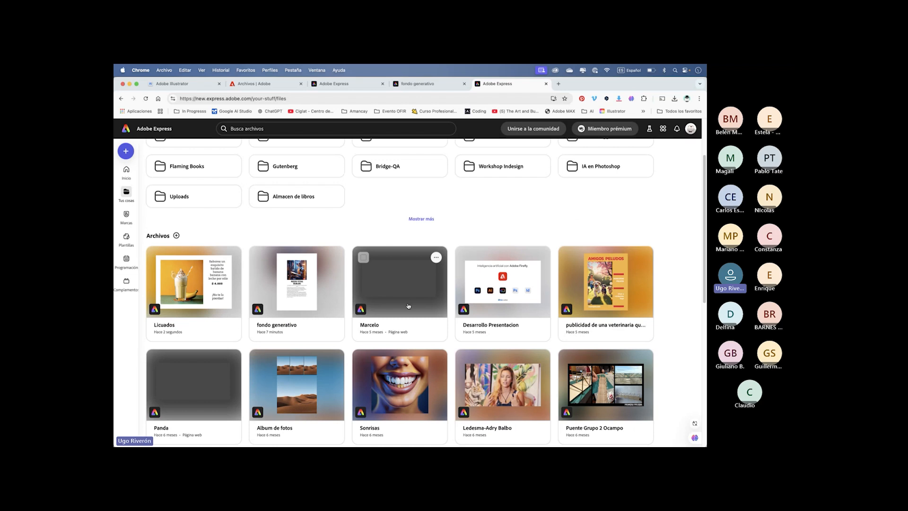
pyautogui.scroll(-4, 408, 305)
pyautogui.scroll(2, 407, 306)
pyautogui.scroll(-5, 408, 306)
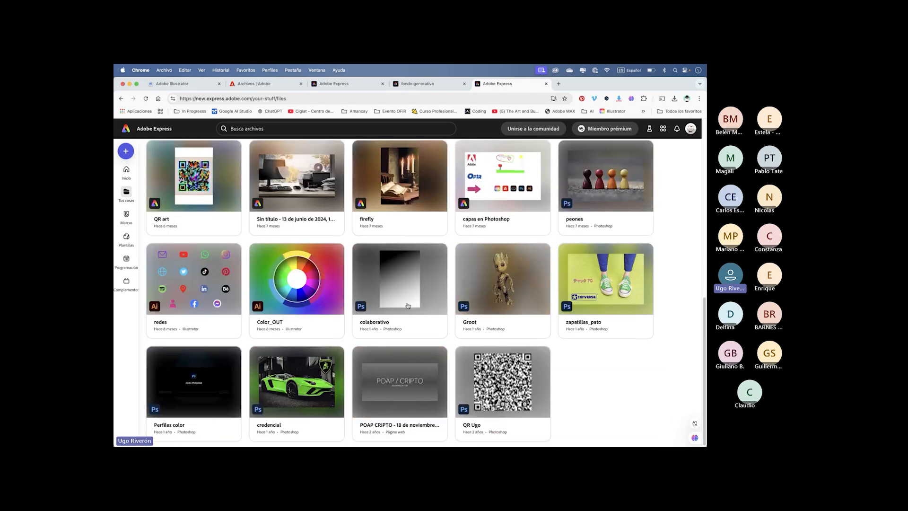
pyautogui.scroll(10, 408, 306)
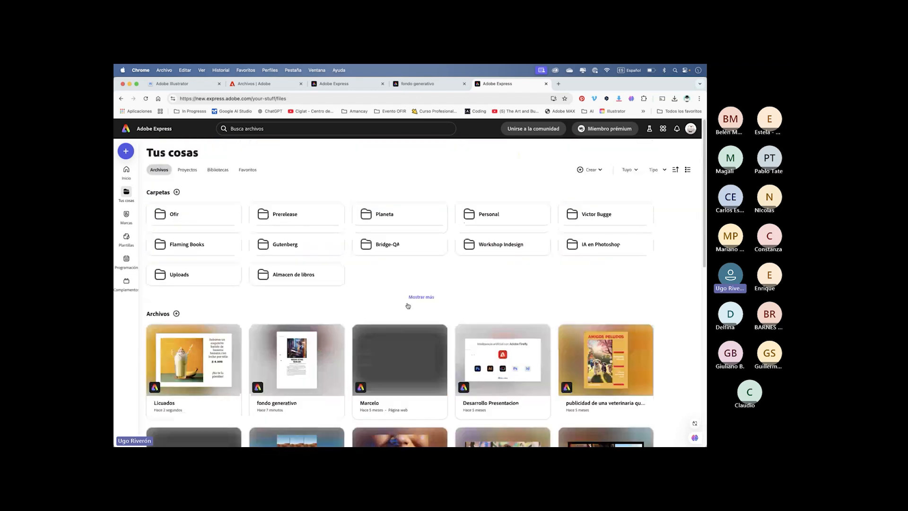
pyautogui.click(211, 214)
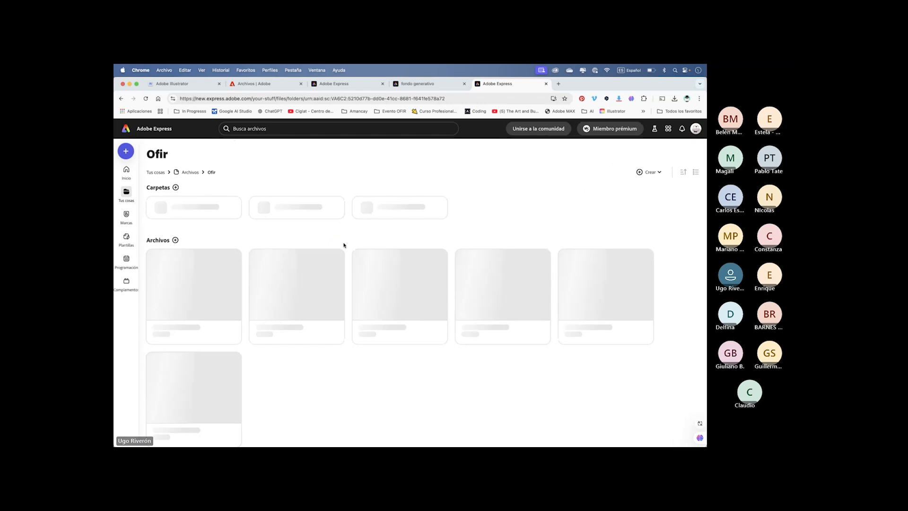
# - Open the Licuados parte 2 design from the Ofir folder and review all its flavour and language pages in grid view
pyautogui.click(418, 292)
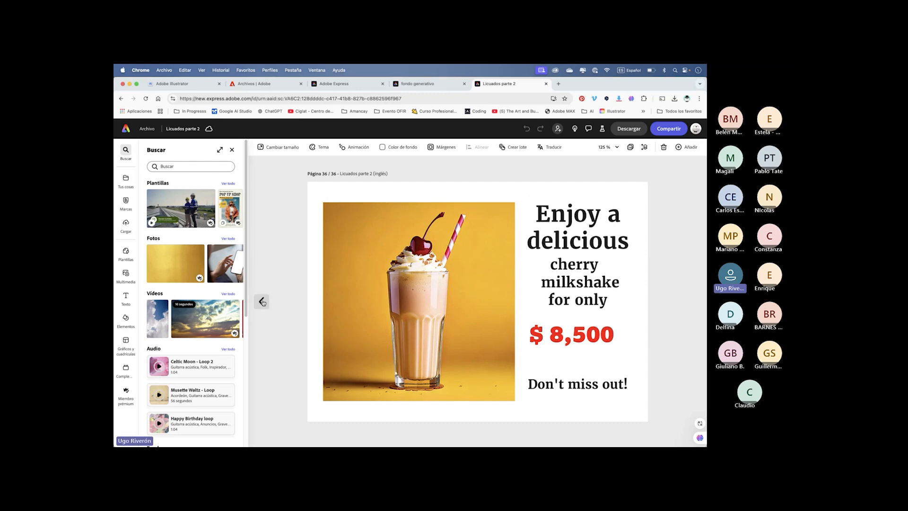
pyautogui.click(632, 147)
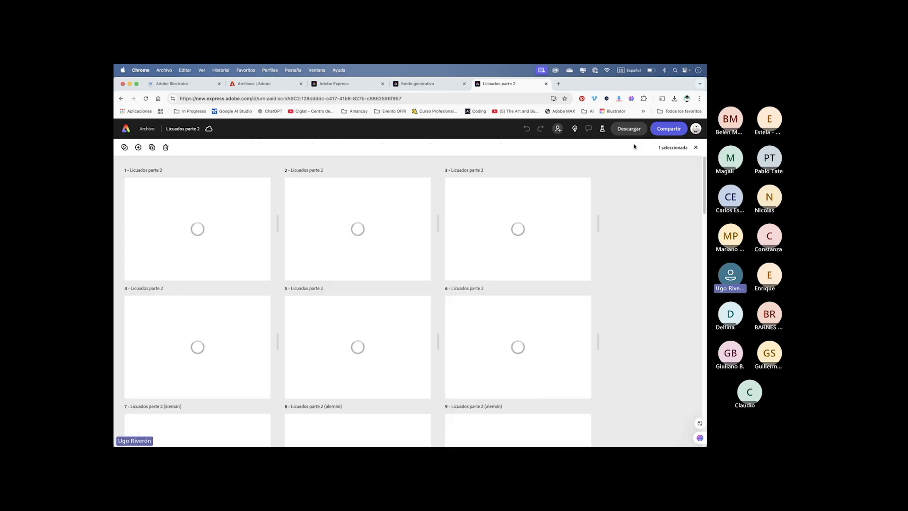
pyautogui.scroll(-3, 344, 230)
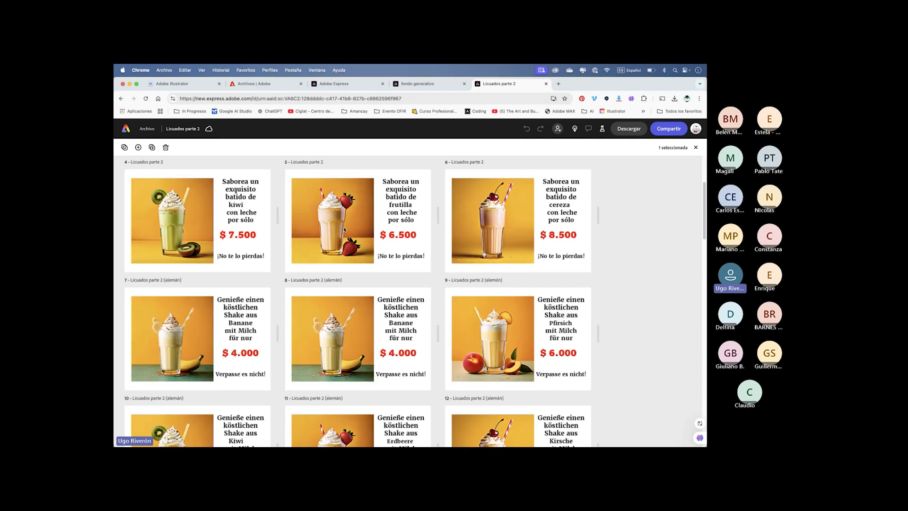
pyautogui.scroll(-5, 344, 231)
pyautogui.scroll(10, 344, 230)
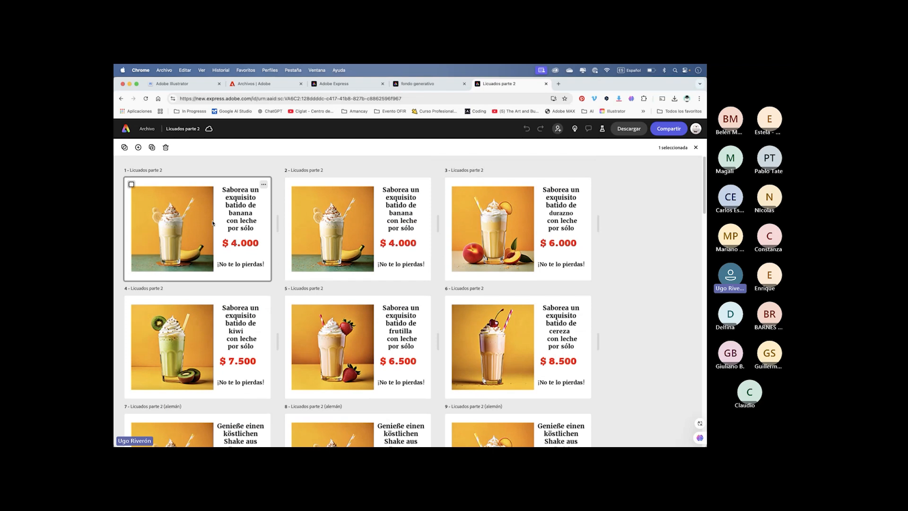
pyautogui.scroll(-1, 359, 331)
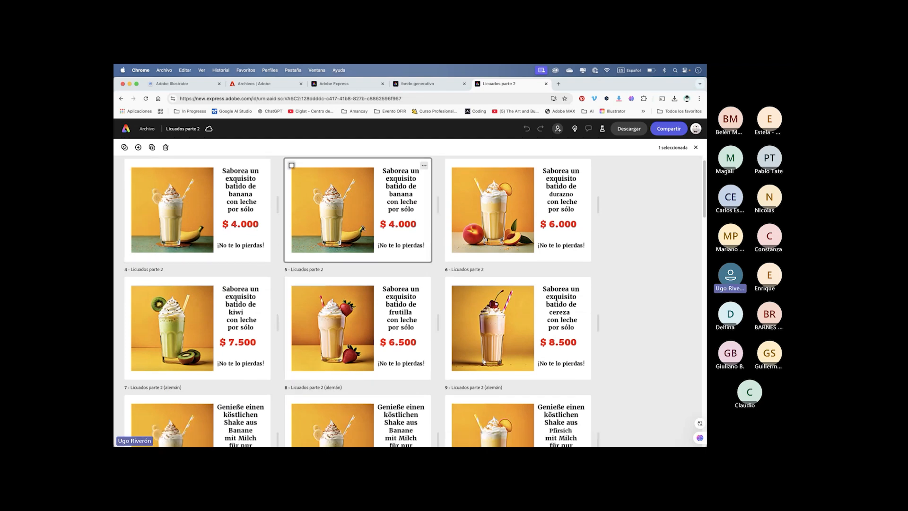
pyautogui.scroll(-4, 345, 321)
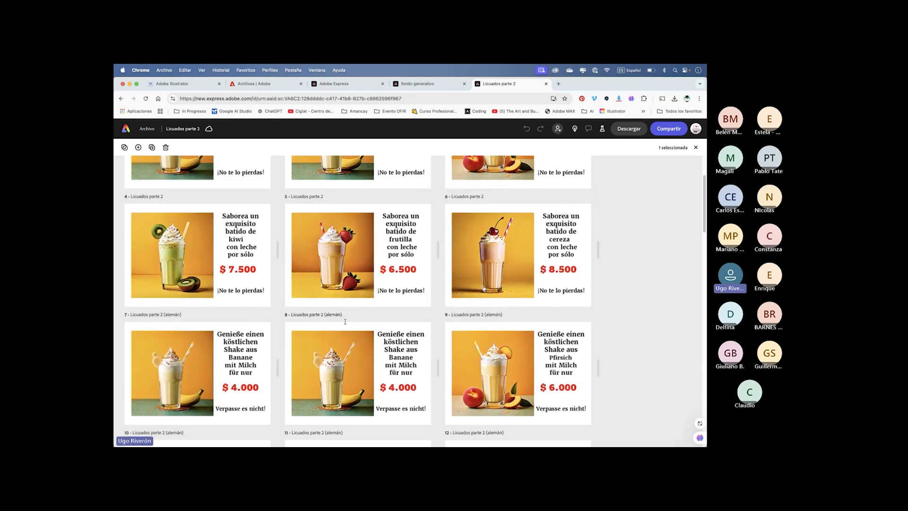
pyautogui.scroll(-4, 345, 322)
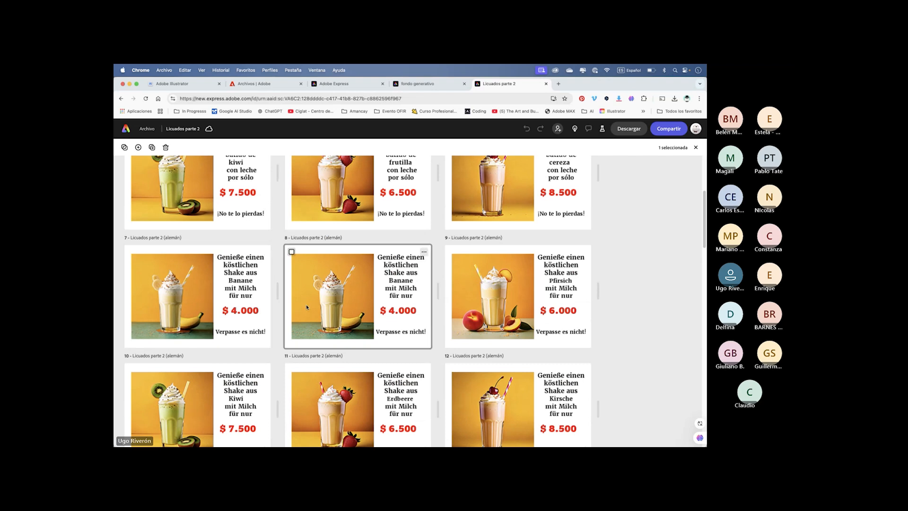
pyautogui.scroll(-20, 307, 306)
pyautogui.scroll(-20, 307, 308)
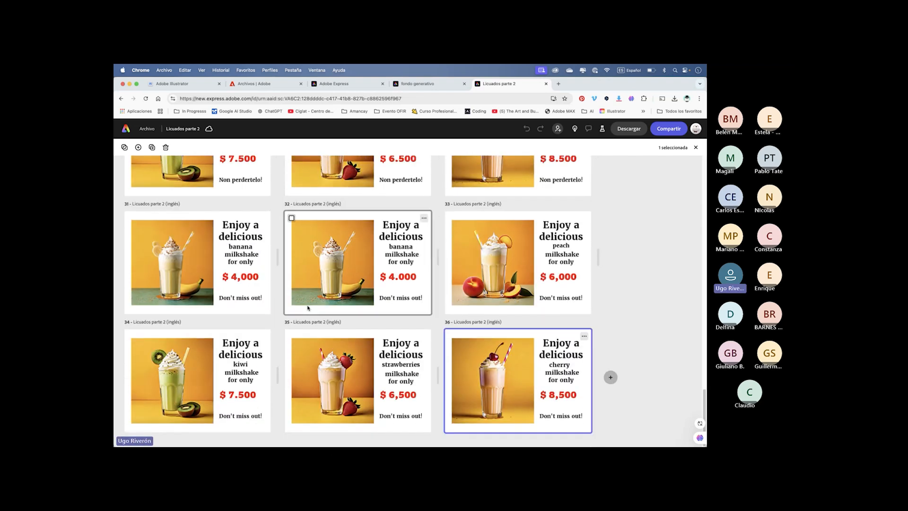
pyautogui.scroll(20, 307, 308)
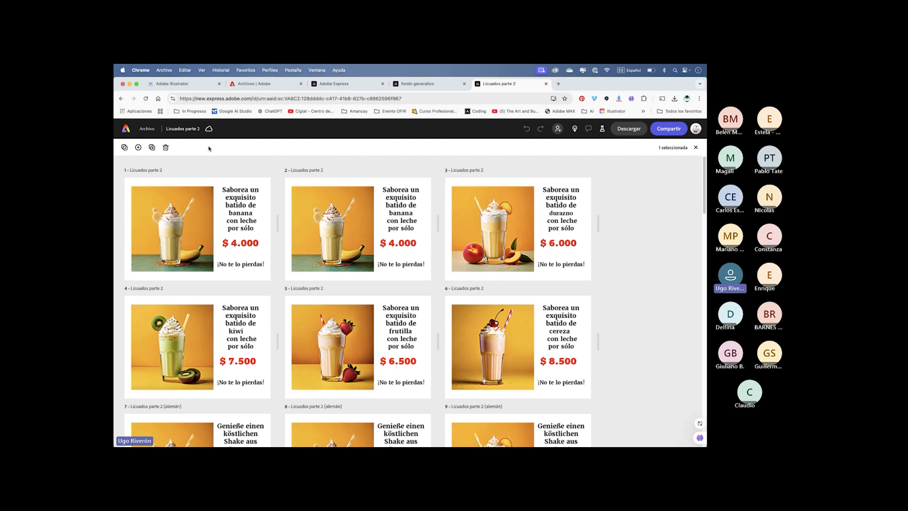
# - Return to the Tus cosas files, reopen the Licuados design and select its banana milkshake image
pyautogui.click(126, 130)
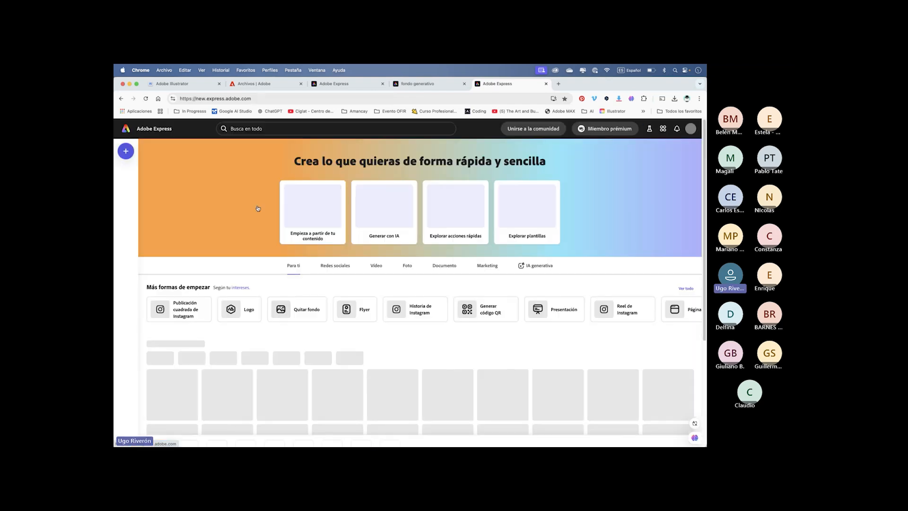
pyautogui.scroll(-10, 210, 341)
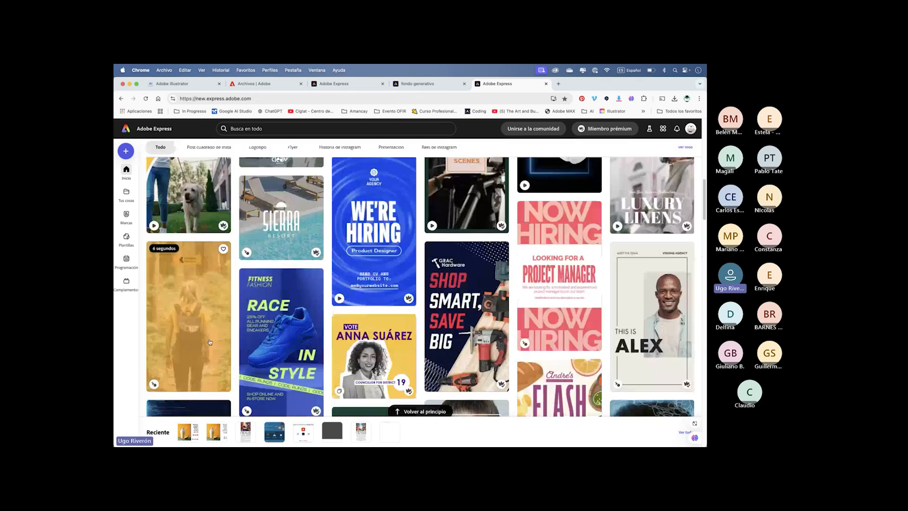
pyautogui.click(126, 192)
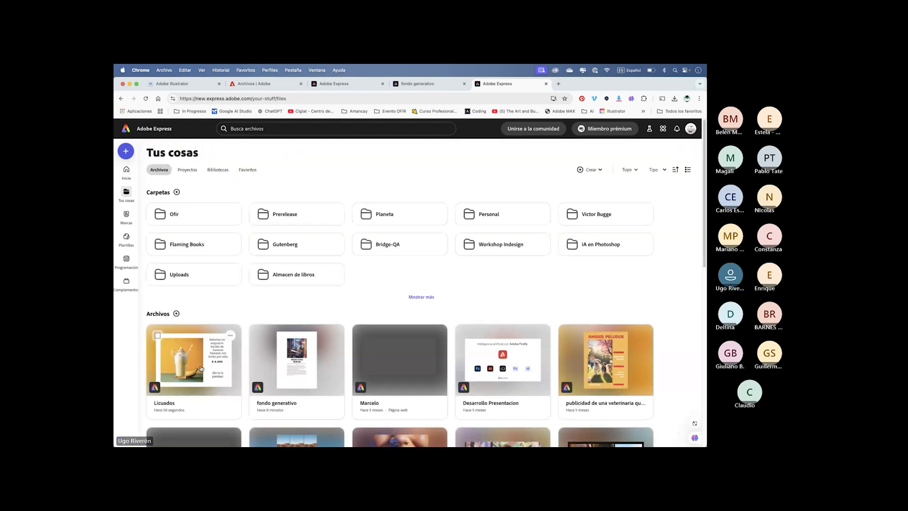
pyautogui.click(201, 369)
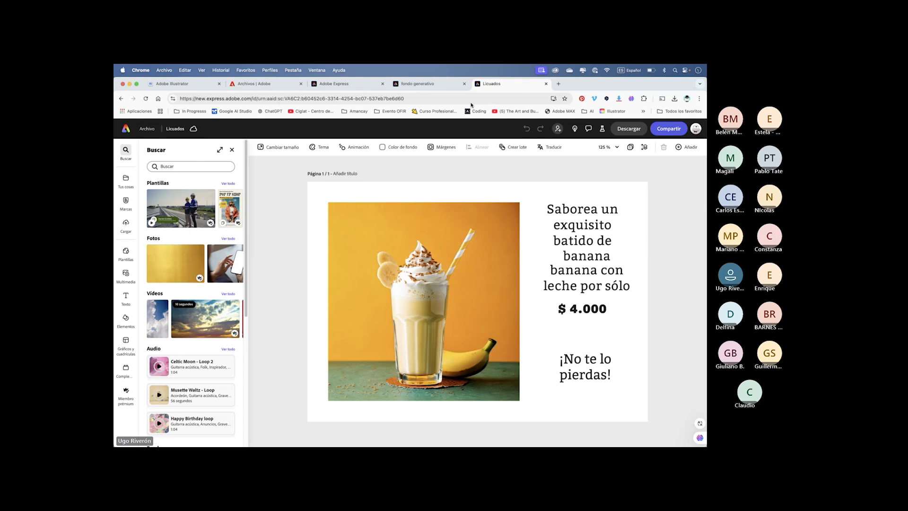
pyautogui.click(598, 237)
pyautogui.click(455, 268)
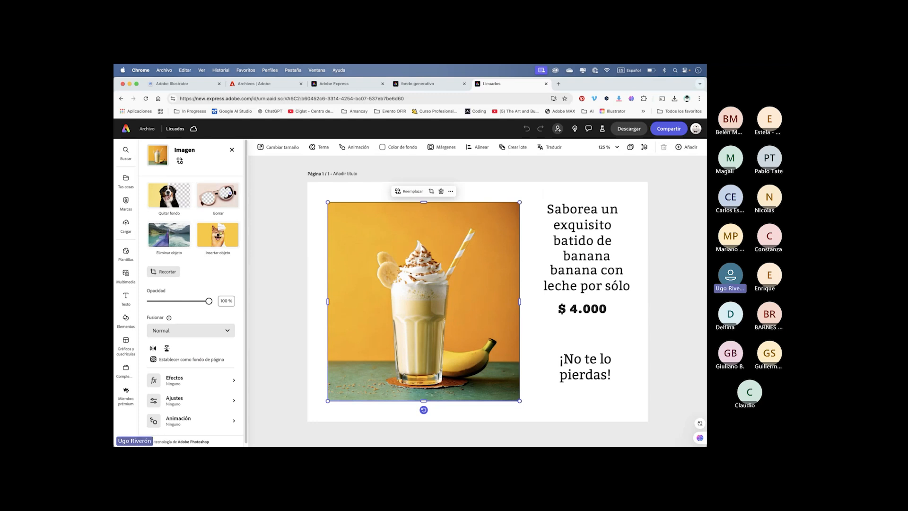
# - Switch to Adobe Photoshop (Beta) and enlarge its window to fill the screen
pyautogui.moveTo(489, 442)
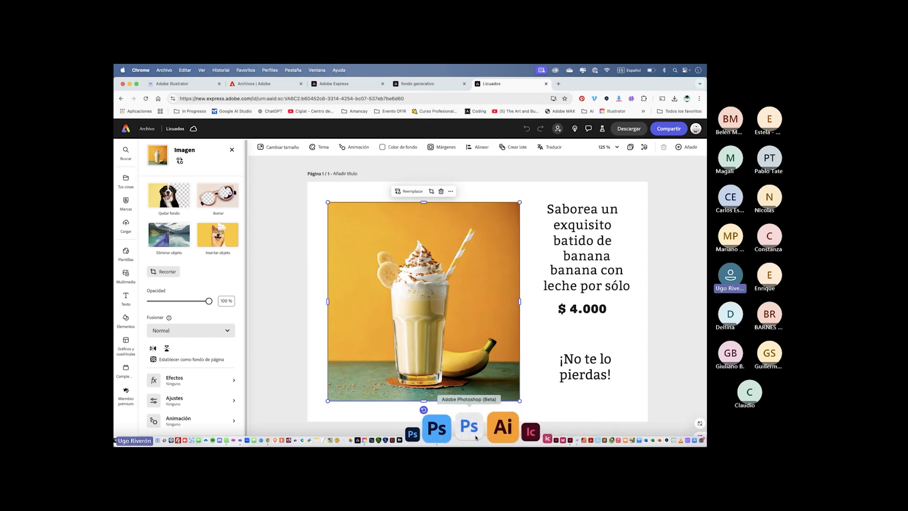
pyautogui.click(475, 438)
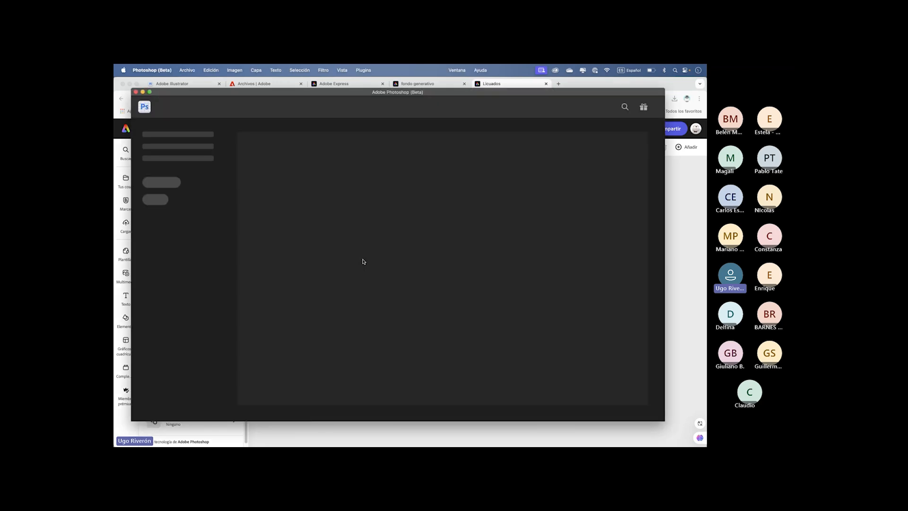
pyautogui.moveTo(257, 92); pyautogui.dragTo(241, 82)
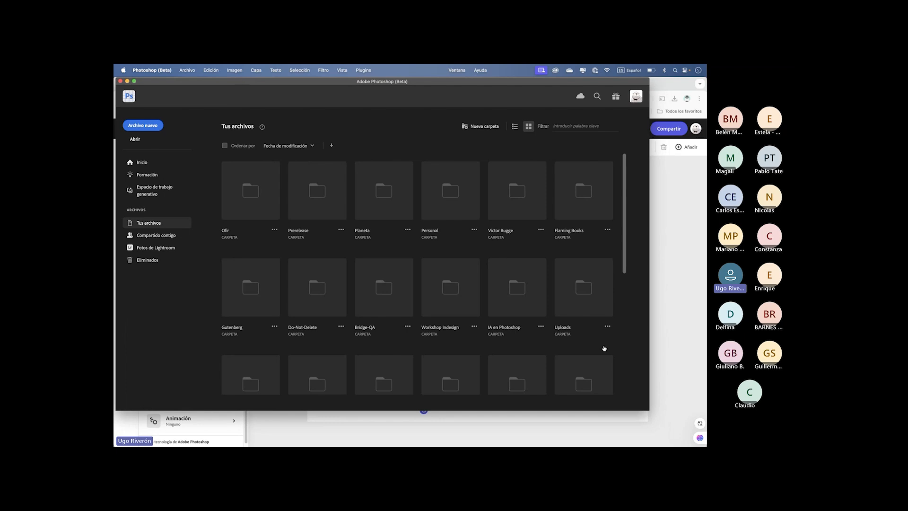
pyautogui.moveTo(647, 400); pyautogui.dragTo(703, 443)
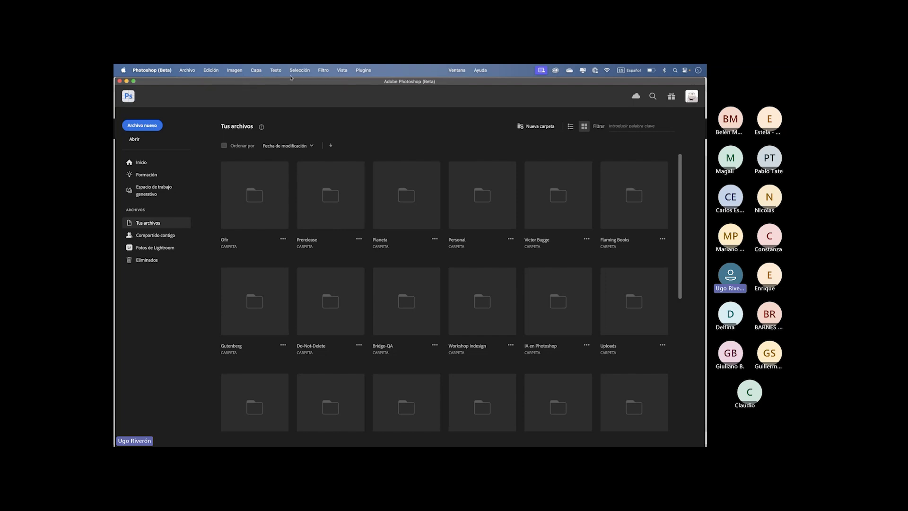
# - Open the Interfaz preferences and display the available interface languages
pyautogui.click(186, 70)
pyautogui.moveTo(169, 71)
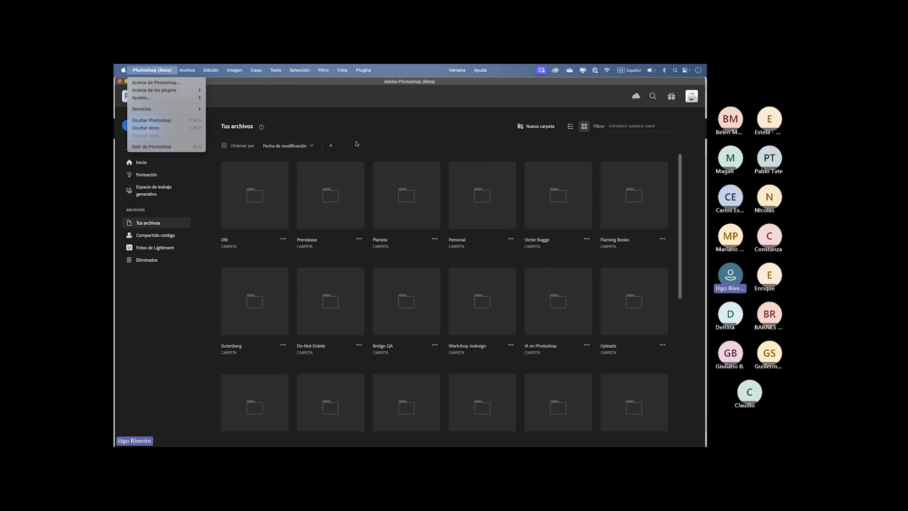
pyautogui.click(211, 177)
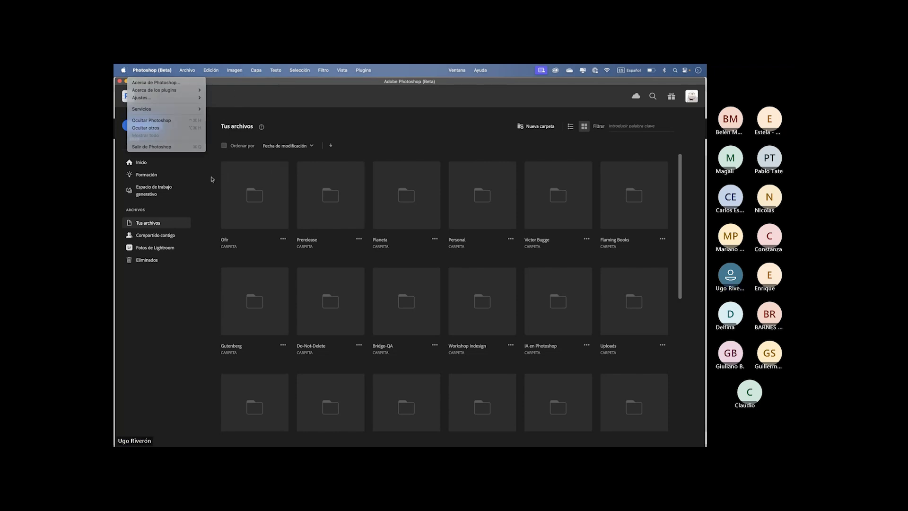
pyautogui.click(169, 71)
pyautogui.moveTo(186, 98)
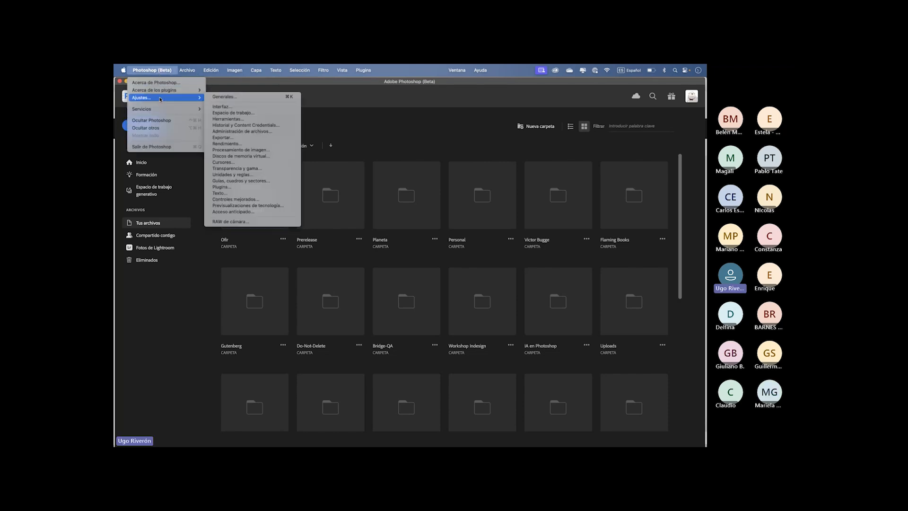
pyautogui.click(262, 98)
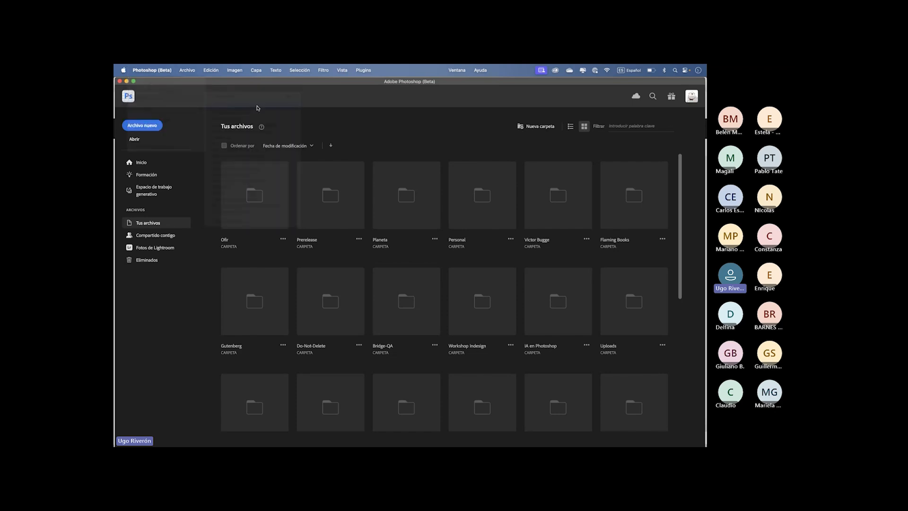
pyautogui.moveTo(347, 153); pyautogui.dragTo(351, 126)
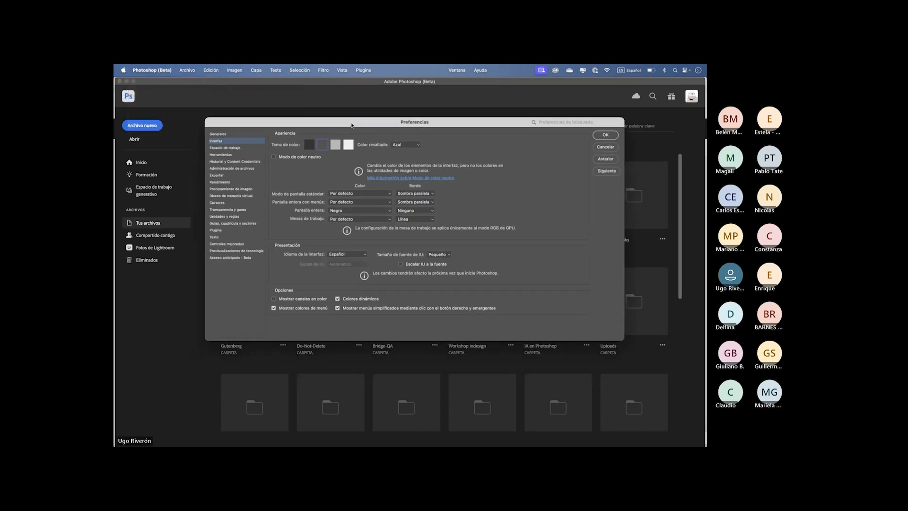
pyautogui.click(358, 254)
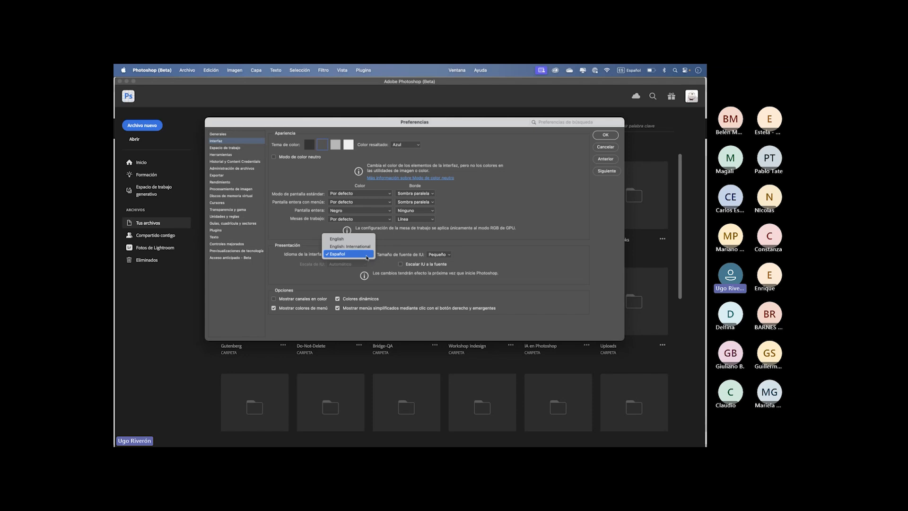
# - Set the interface colour theme to the lightest option and apply the preferences
pyautogui.moveTo(382, 123); pyautogui.dragTo(391, 141)
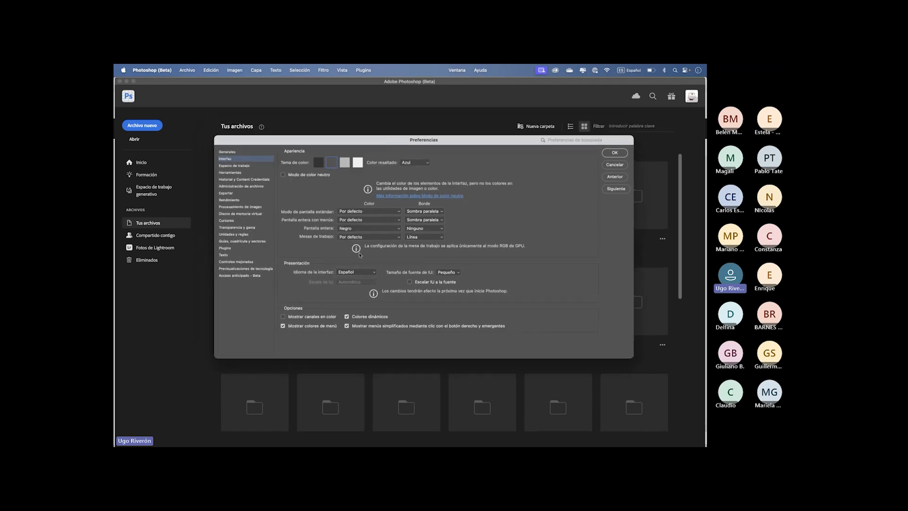
pyautogui.click(358, 163)
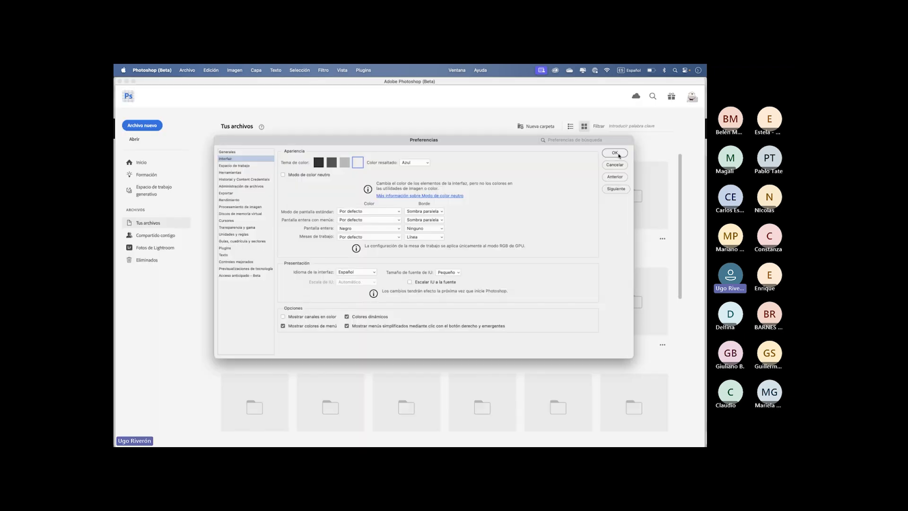
pyautogui.click(615, 153)
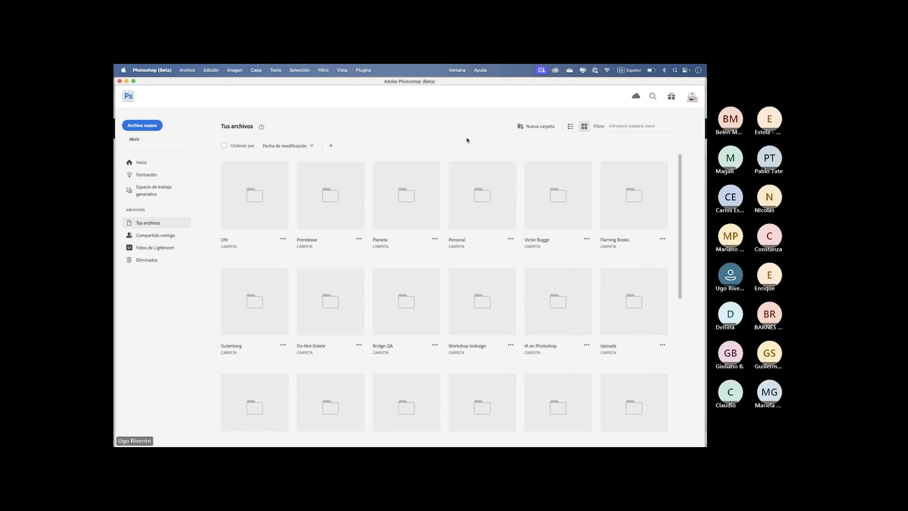
# - Switch back and forth between the home screen and the empty editing workspace, ending on the home screen
pyautogui.click(130, 98)
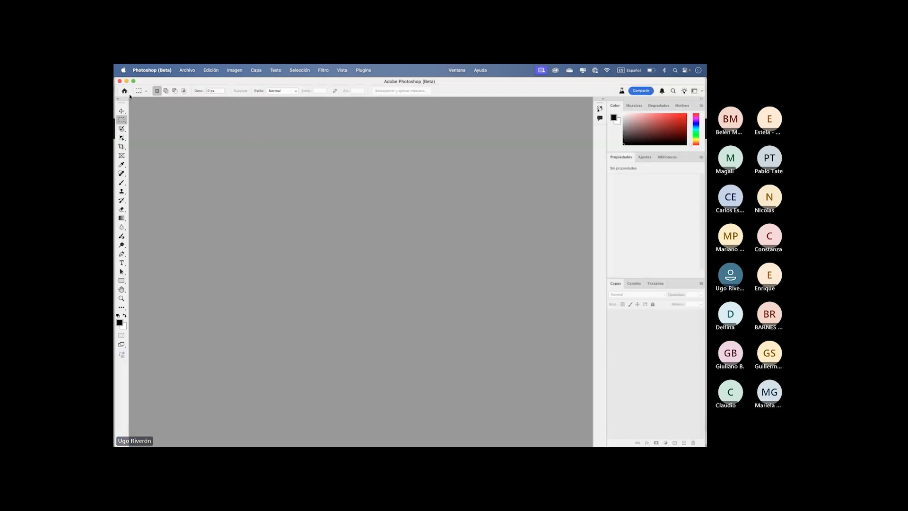
pyautogui.click(126, 96)
pyautogui.click(127, 96)
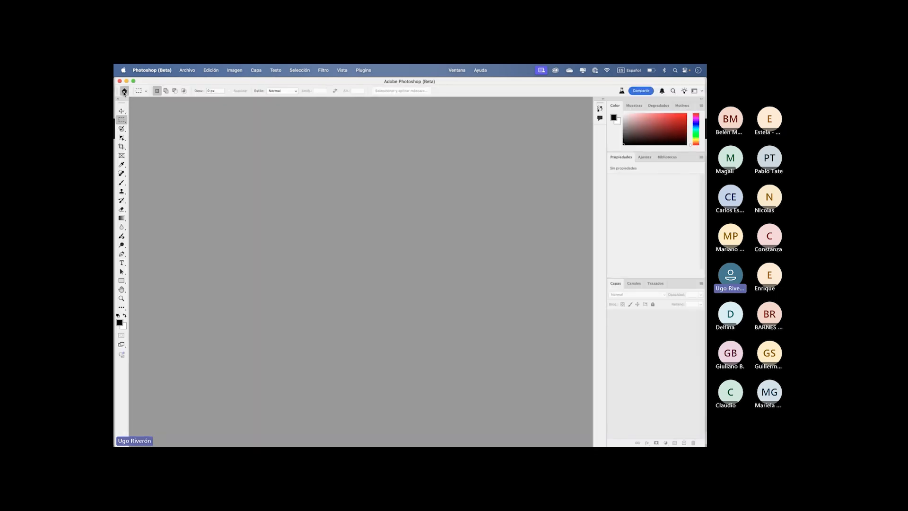
pyautogui.click(123, 91)
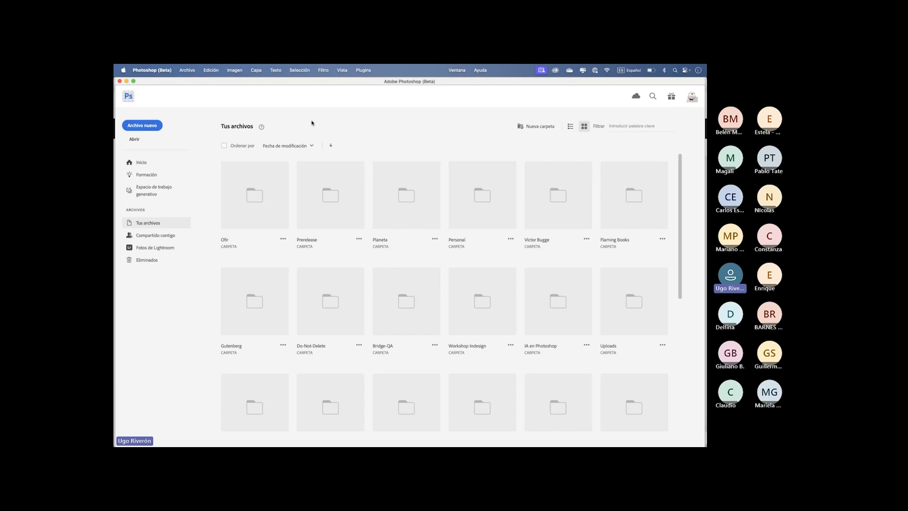
pyautogui.click(128, 97)
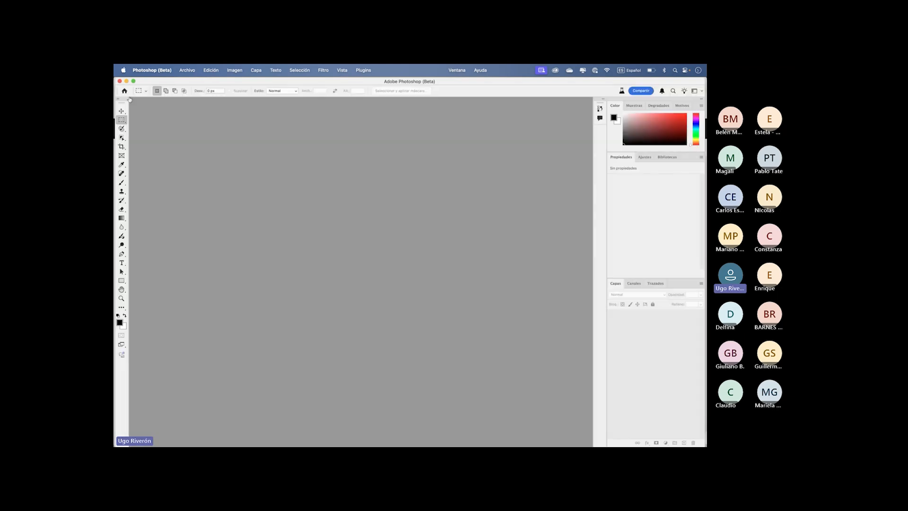
pyautogui.click(124, 92)
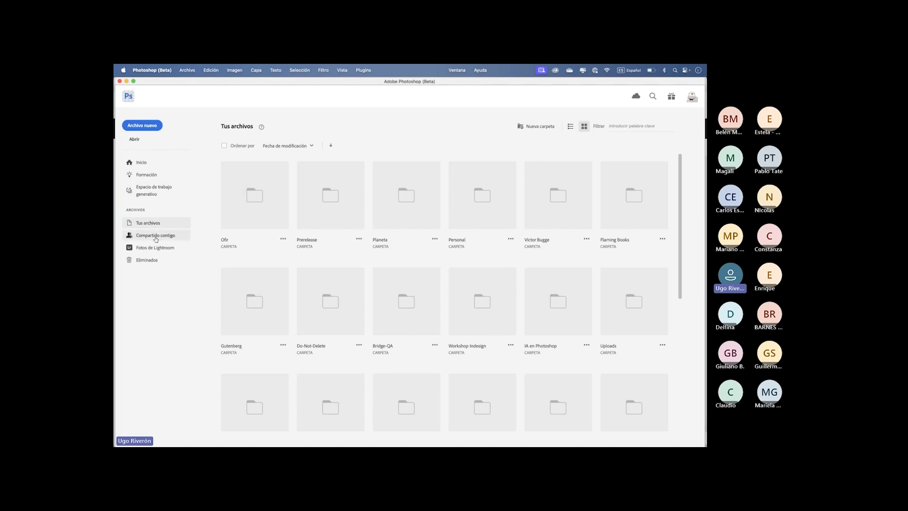
# - View the Inicio section of the home screen and open the Formación tutorials
pyautogui.click(142, 162)
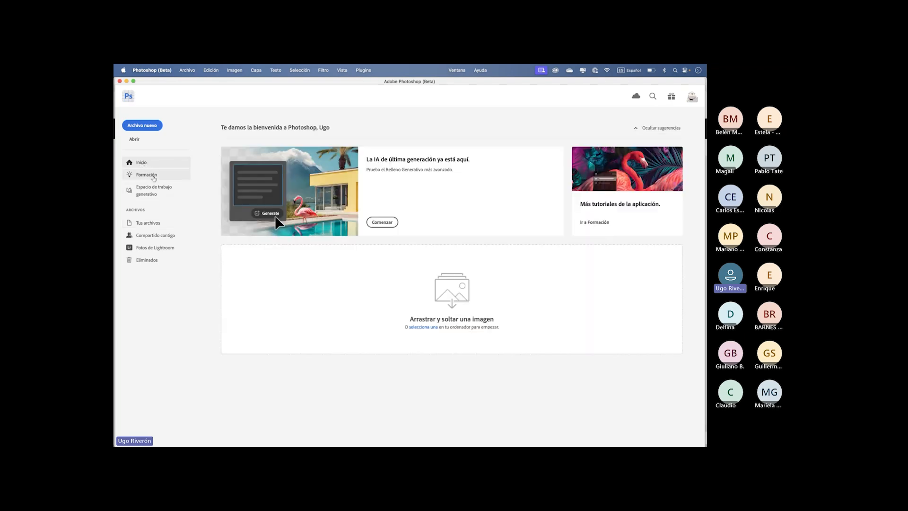
pyautogui.click(152, 175)
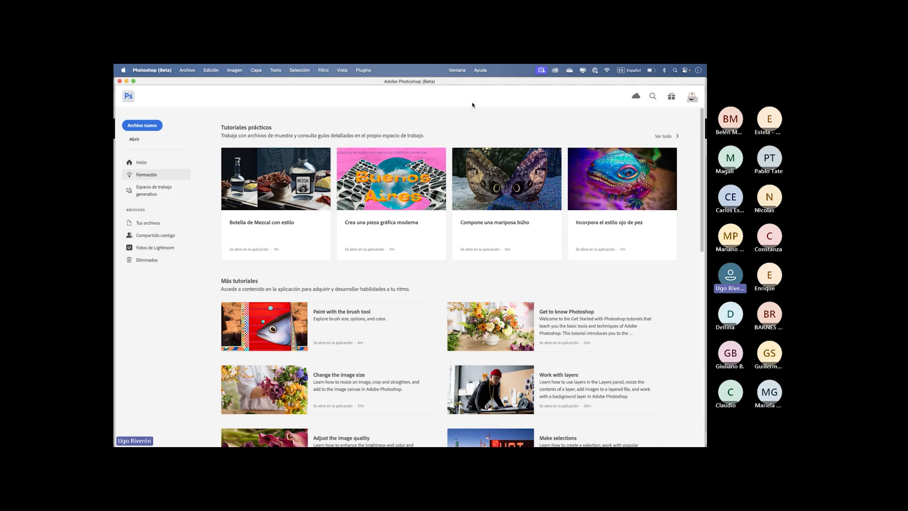
pyautogui.moveTo(508, 442)
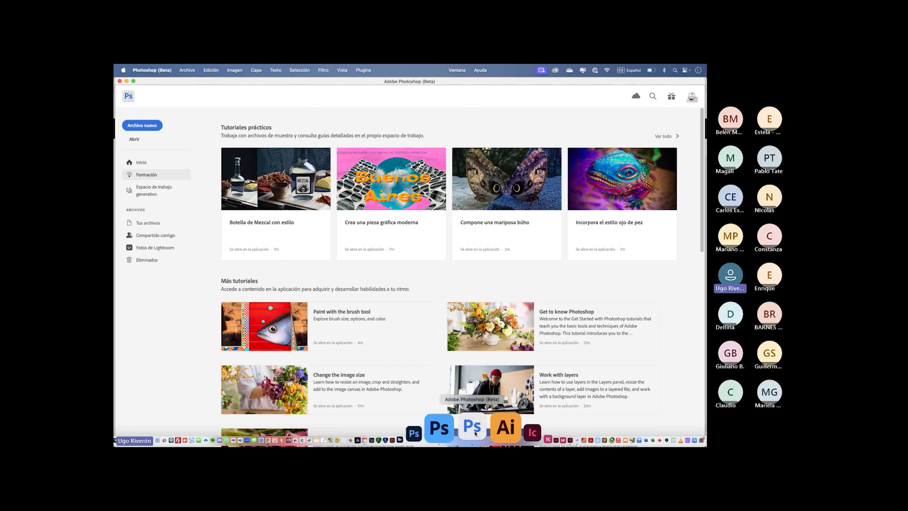
# - Switch to Photoshop 2025 and look over its home screen and the open playa.psdc and Parametricos.psdc documents
pyautogui.click(469, 433)
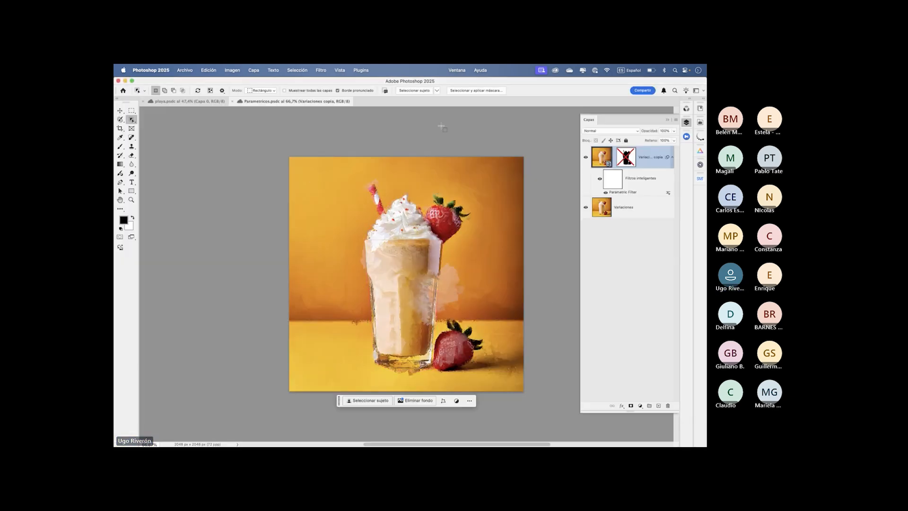
pyautogui.click(123, 91)
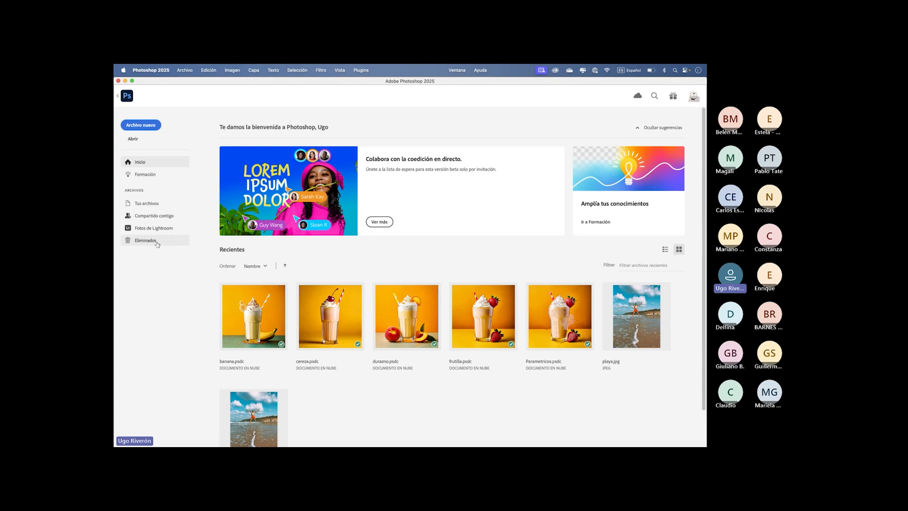
pyautogui.click(126, 97)
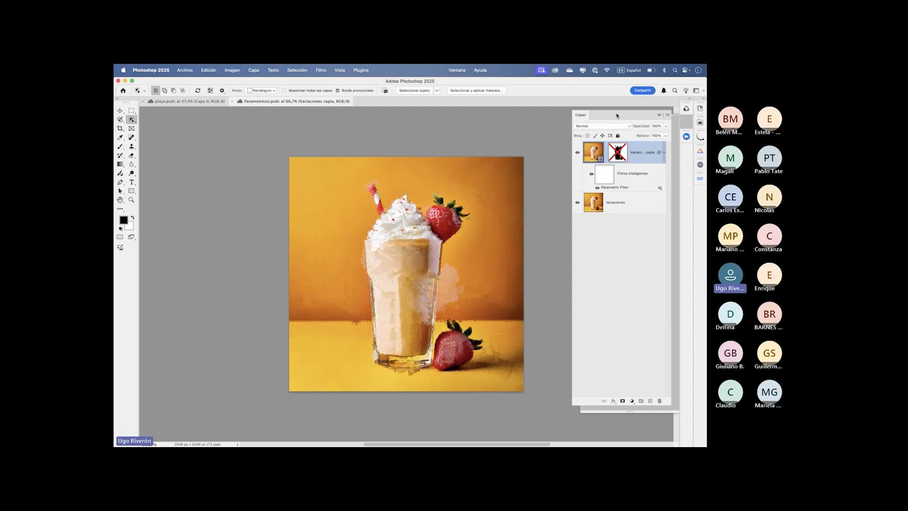
pyautogui.click(189, 101)
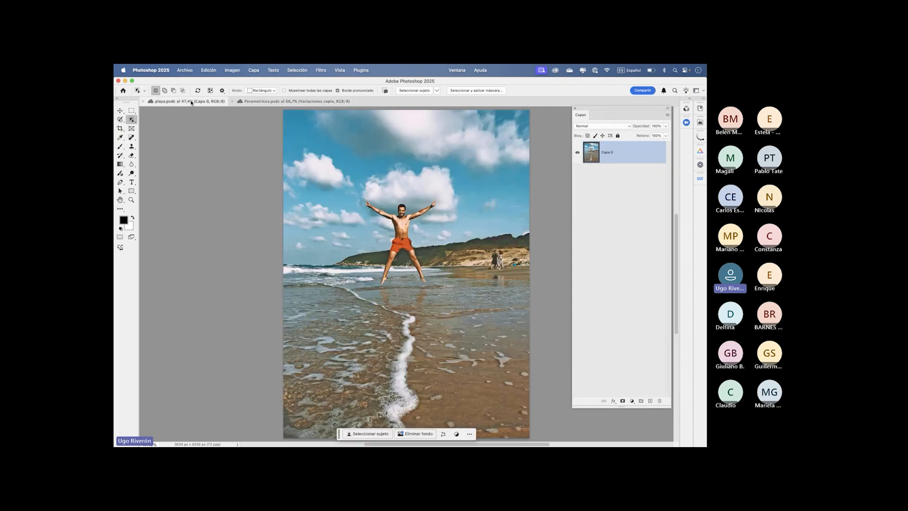
pyautogui.click(284, 101)
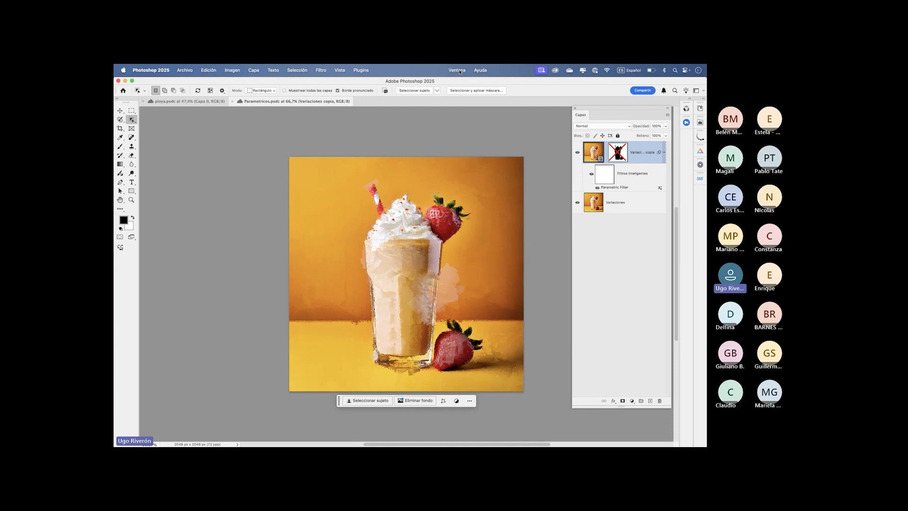
# - Display the version history of Parametricos.psdc beside the canvas, close the overlapping floating panels, and make the history area taller
pyautogui.click(186, 71)
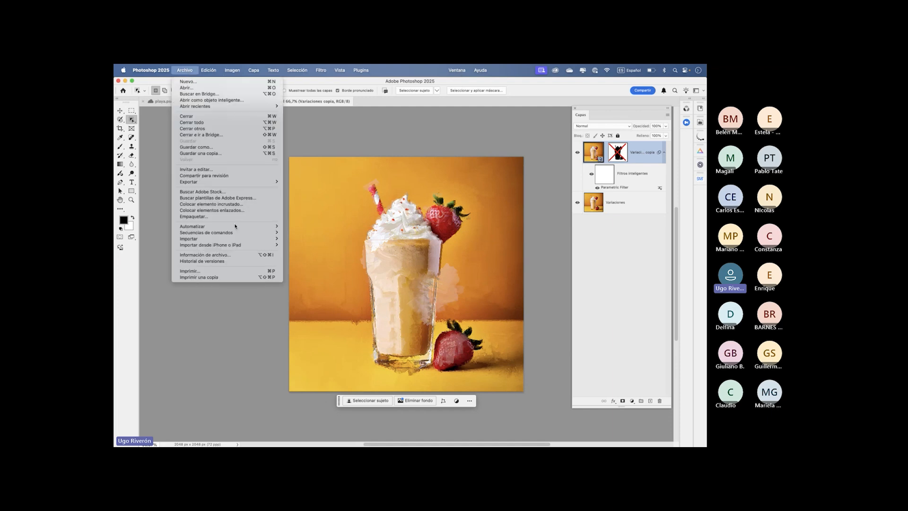
pyautogui.click(216, 262)
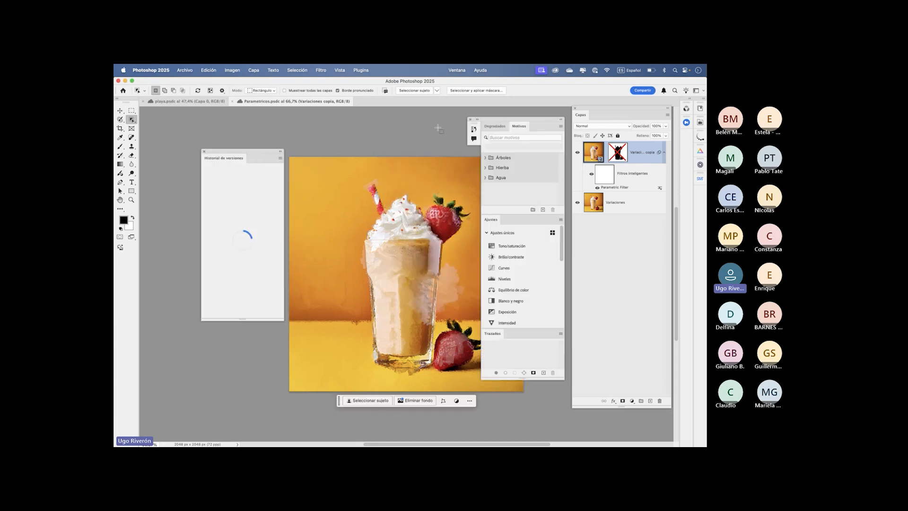
pyautogui.click(471, 119)
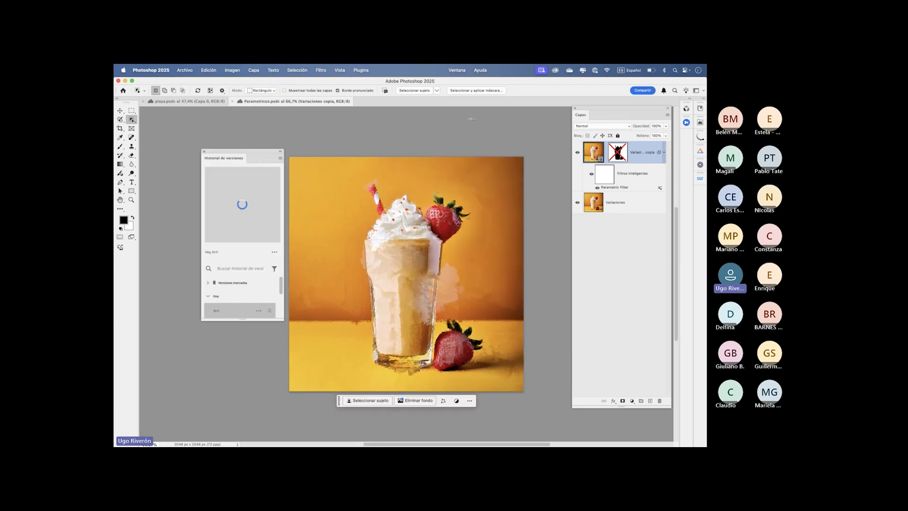
pyautogui.moveTo(256, 151); pyautogui.dragTo(237, 112)
pyautogui.moveTo(265, 281); pyautogui.dragTo(274, 385)
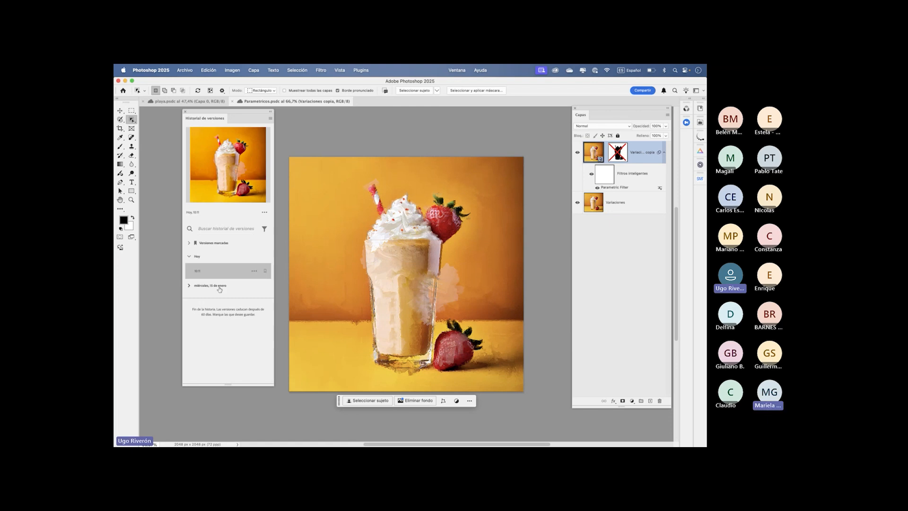
# - Expand the version history for miércoles, 15 de enero and preview its saved versions down to the one with the circular background design
pyautogui.click(189, 285)
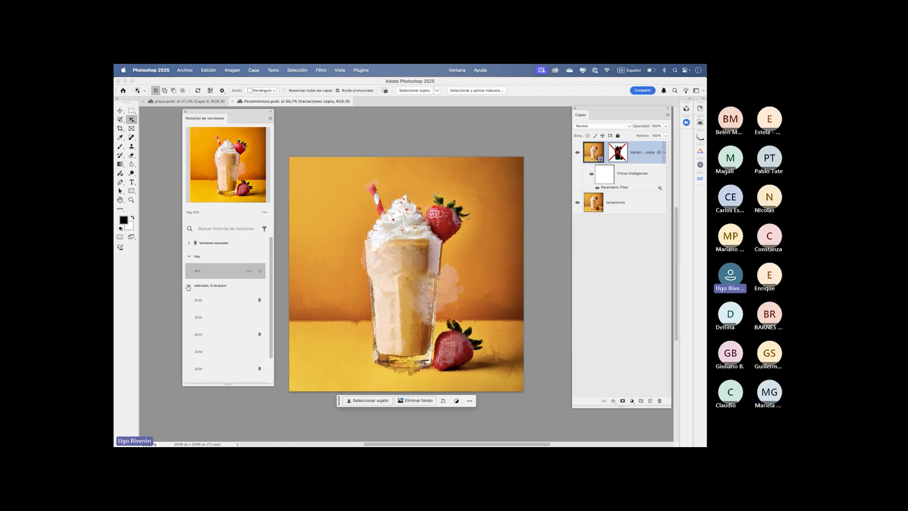
pyautogui.click(210, 305)
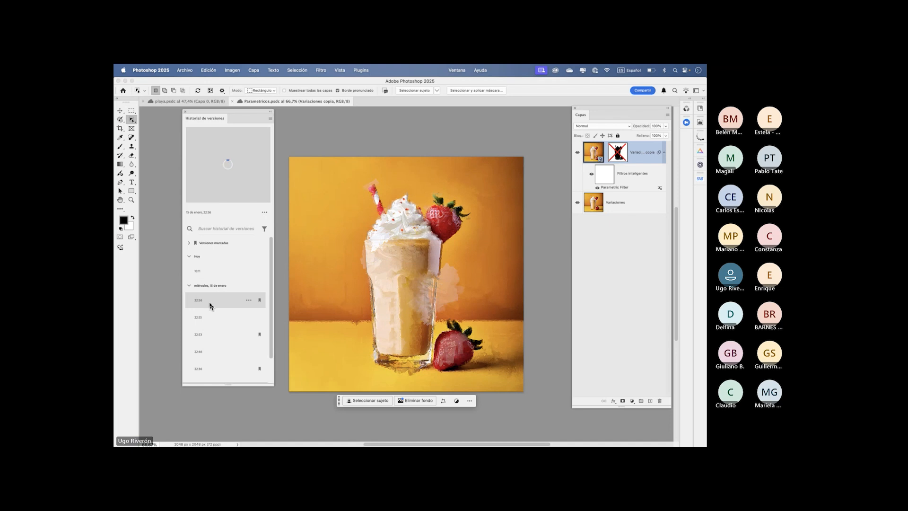
pyautogui.click(208, 319)
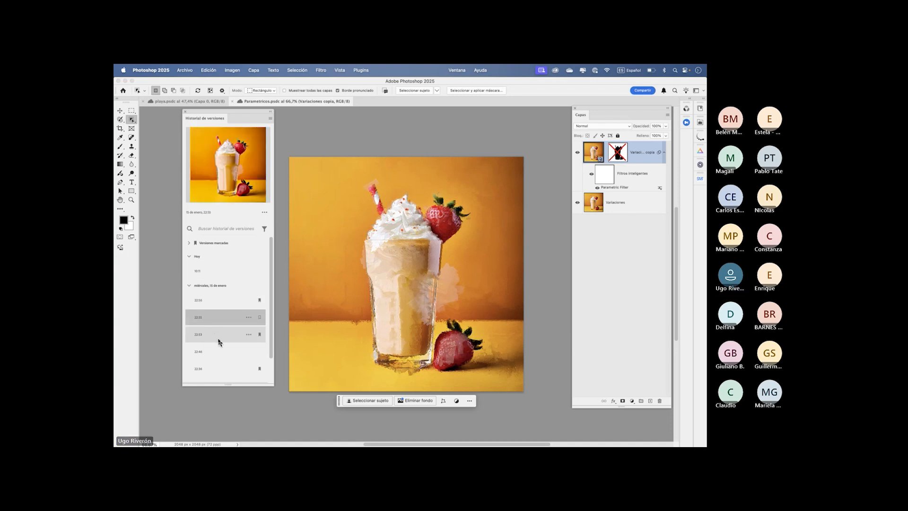
pyautogui.click(219, 340)
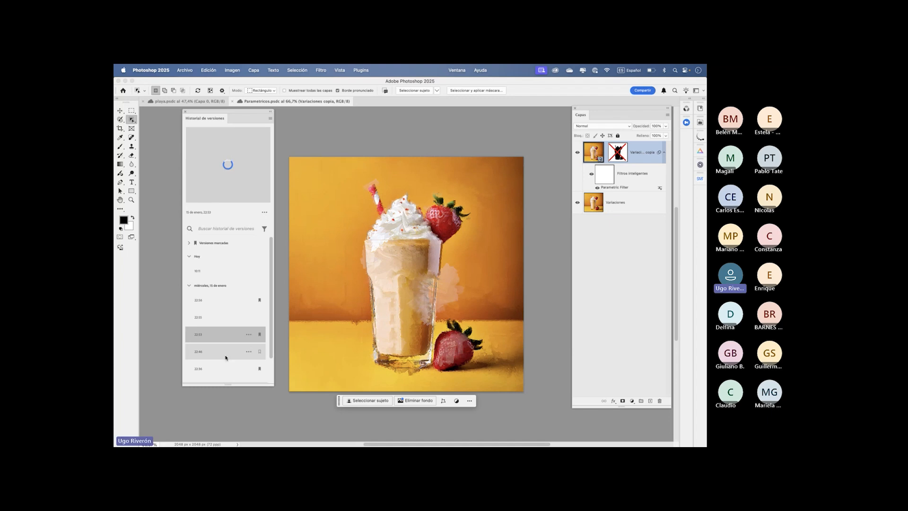
pyautogui.click(228, 368)
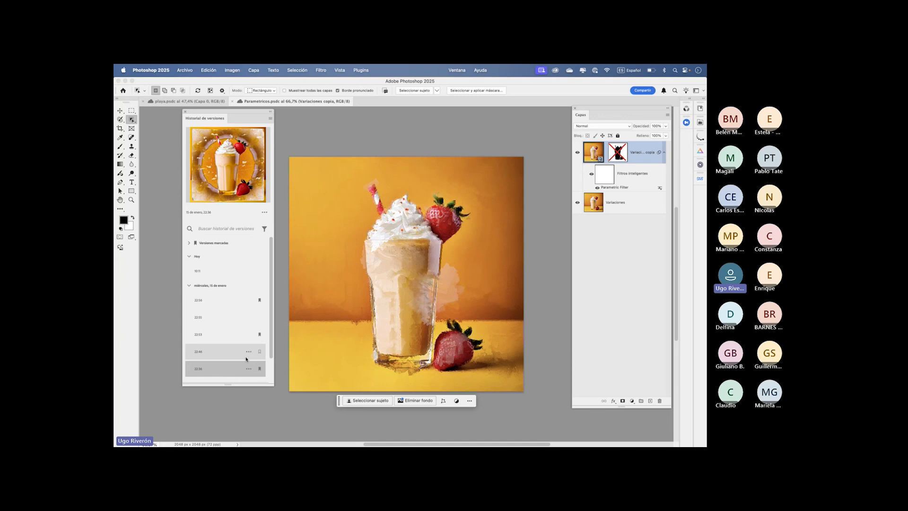
# - Revert Parametricos.psdc to the 15 de enero version with the circular background design
pyautogui.click(248, 368)
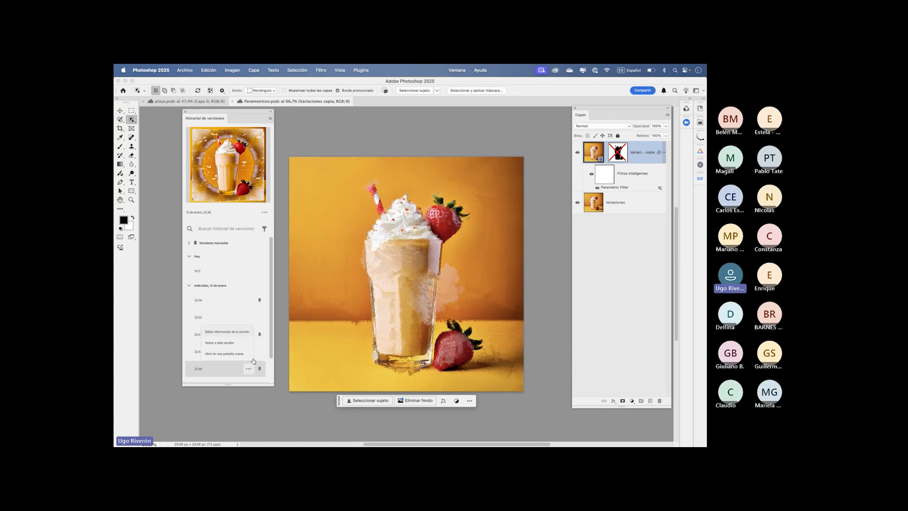
pyautogui.click(228, 346)
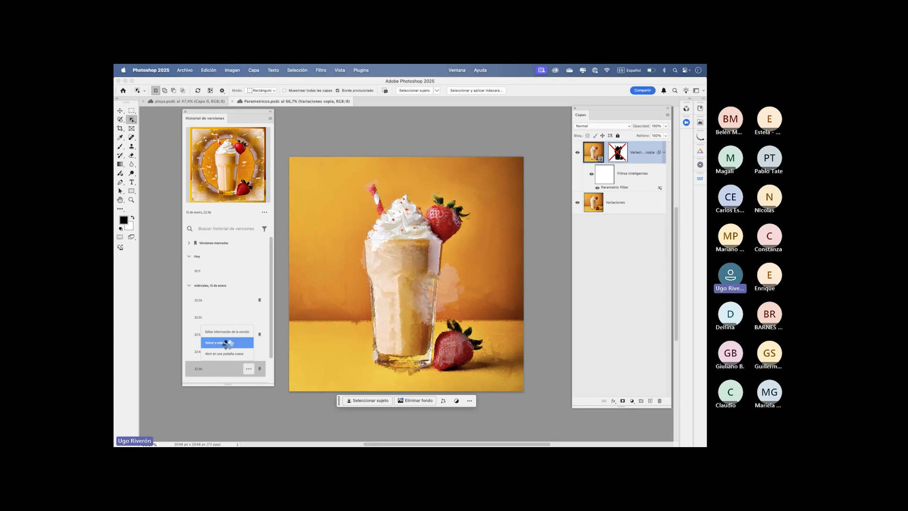
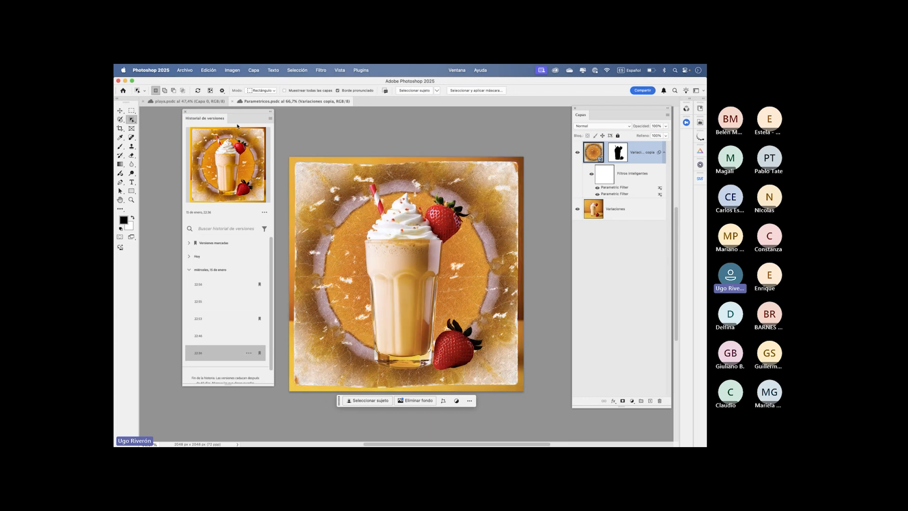
# - Move the version history clear of the artwork and enlarge it until the whole 15 de enero list fits
pyautogui.moveTo(236, 118); pyautogui.dragTo(212, 119)
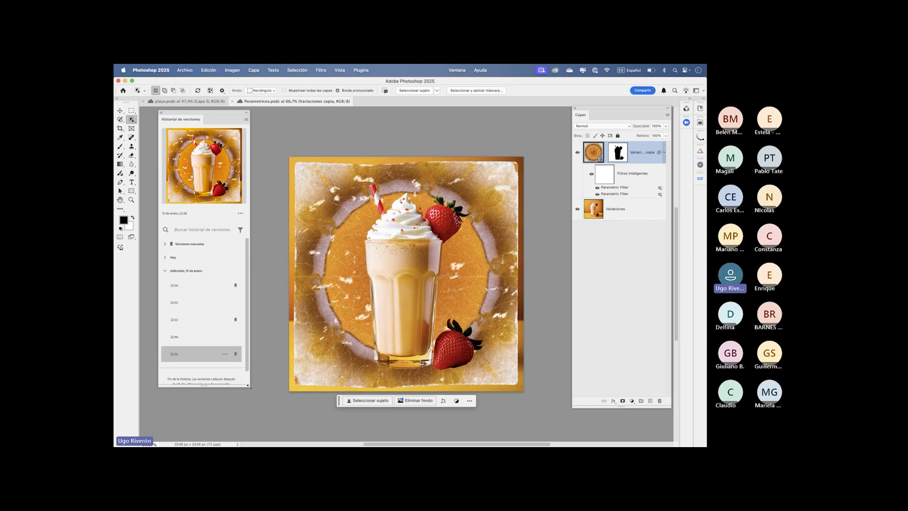
pyautogui.moveTo(250, 388); pyautogui.dragTo(265, 406)
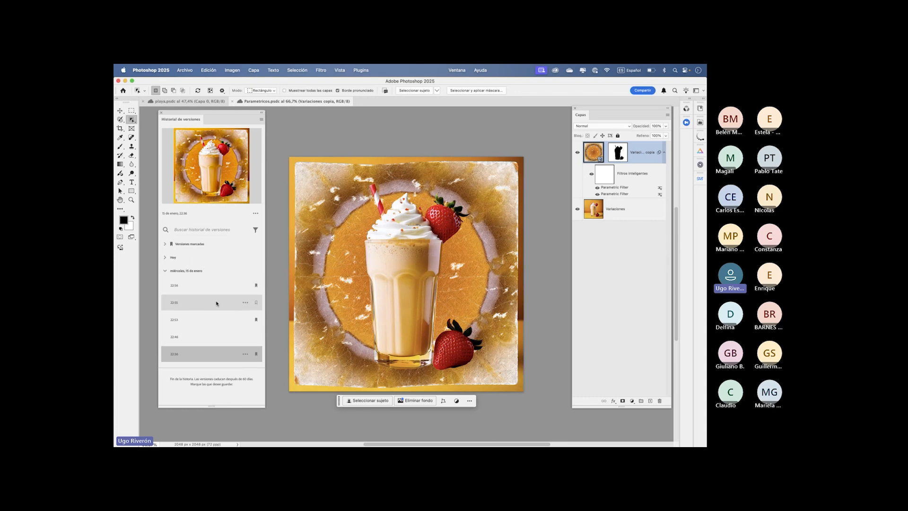
pyautogui.click(255, 303)
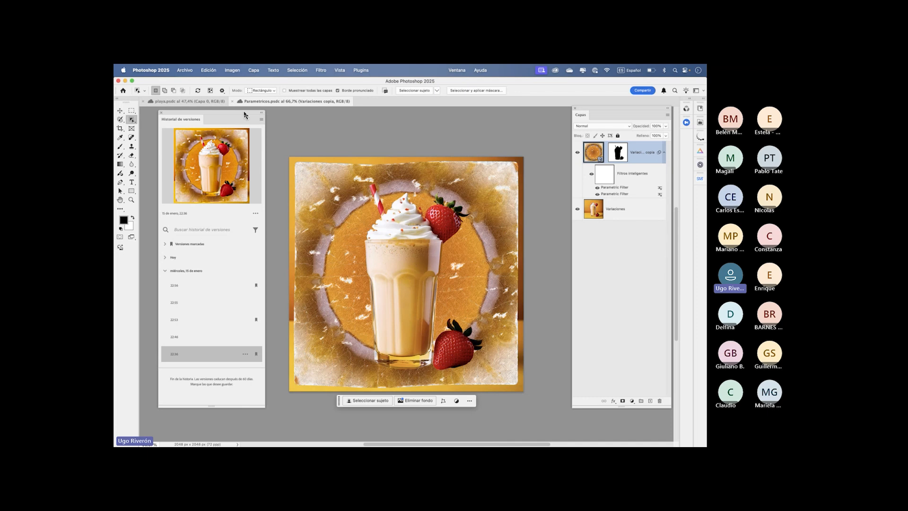
pyautogui.moveTo(221, 114); pyautogui.dragTo(210, 119)
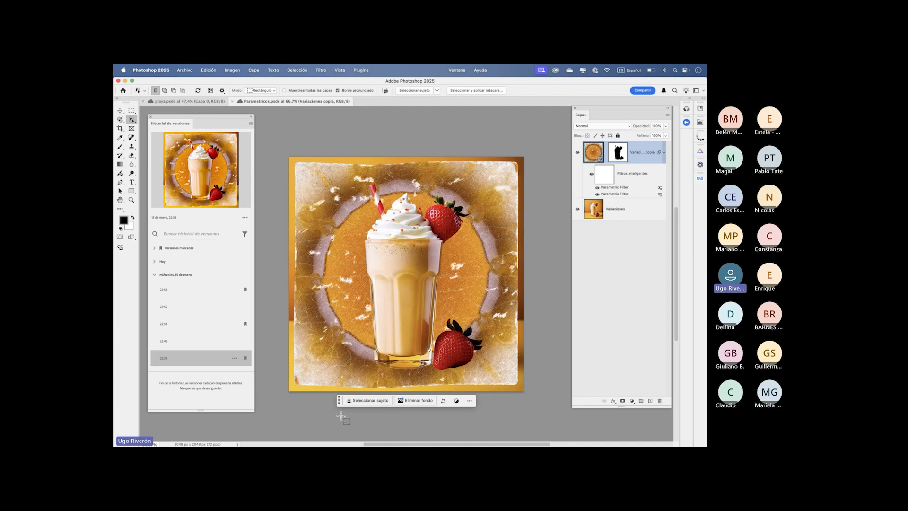
# - Switch to Photoshop (Beta), open the Generative Workspace after accepting the generative AI terms, and shift its window slightly
pyautogui.moveTo(506, 442)
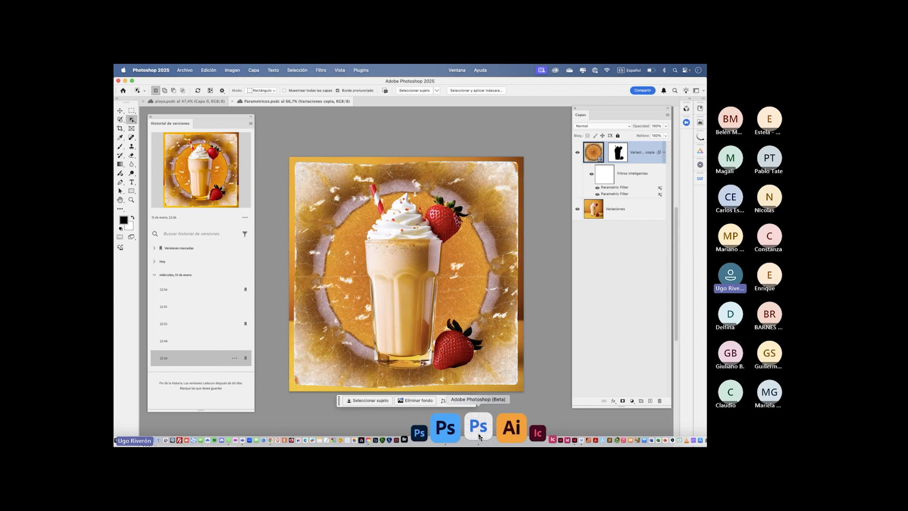
pyautogui.click(479, 436)
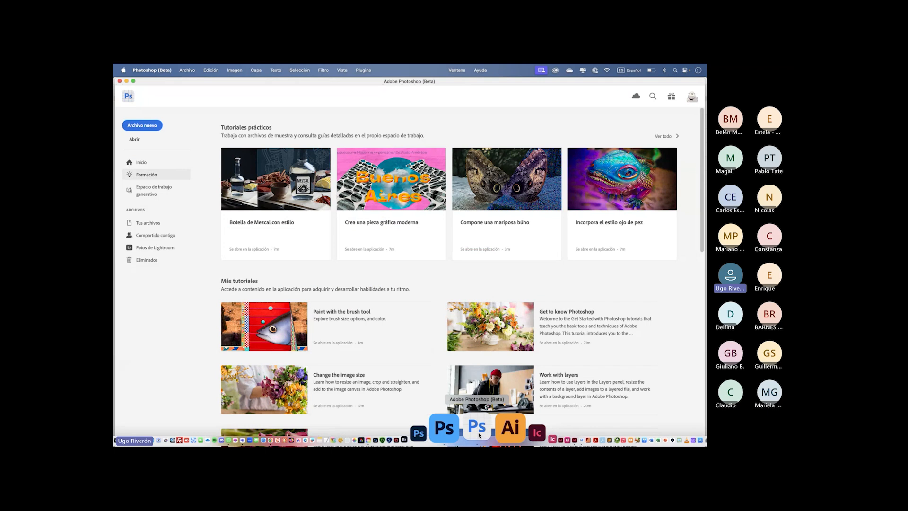
pyautogui.click(144, 190)
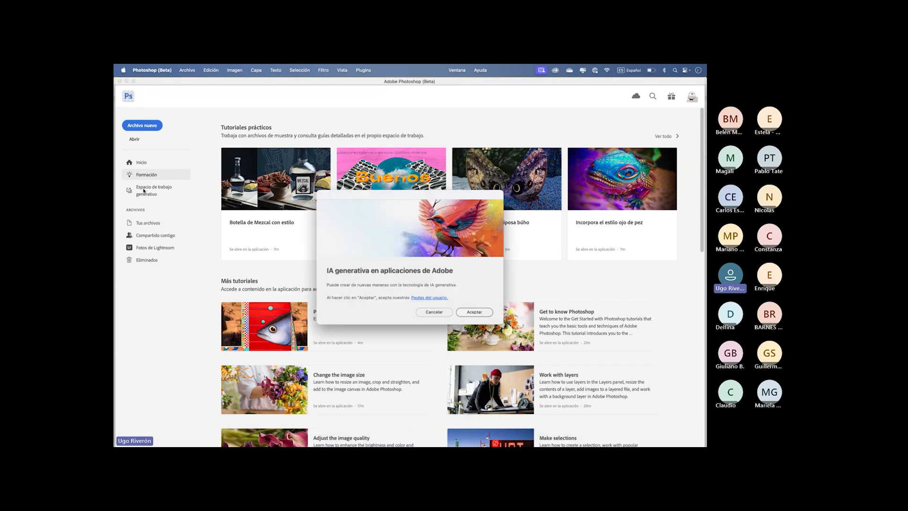
pyautogui.click(474, 313)
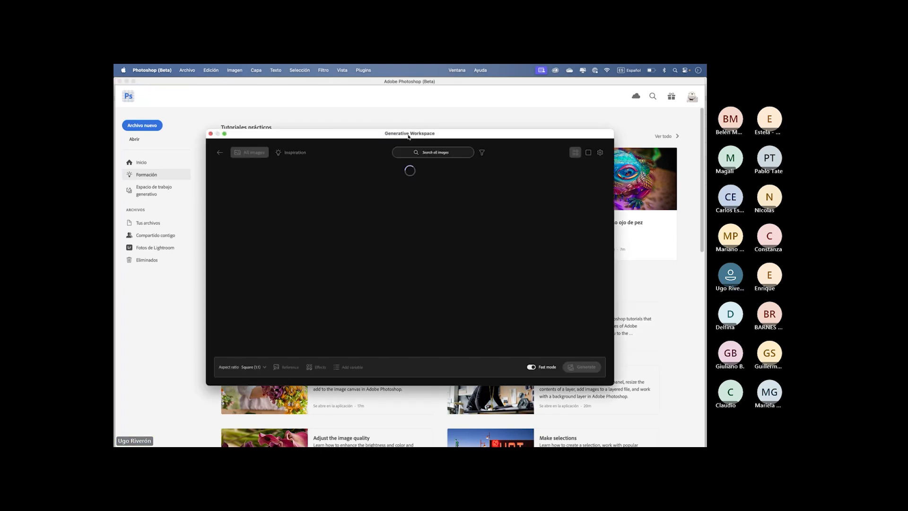
pyautogui.moveTo(407, 135); pyautogui.dragTo(413, 129)
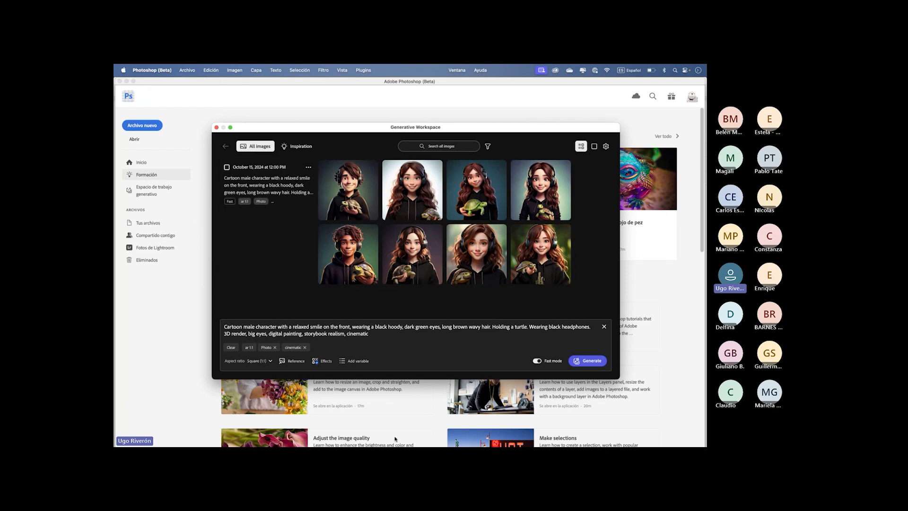
# - Switch to InDesign and copy the English strawberry milkshake prompt from the text frame on the pasteboard
pyautogui.press('super+Tab')
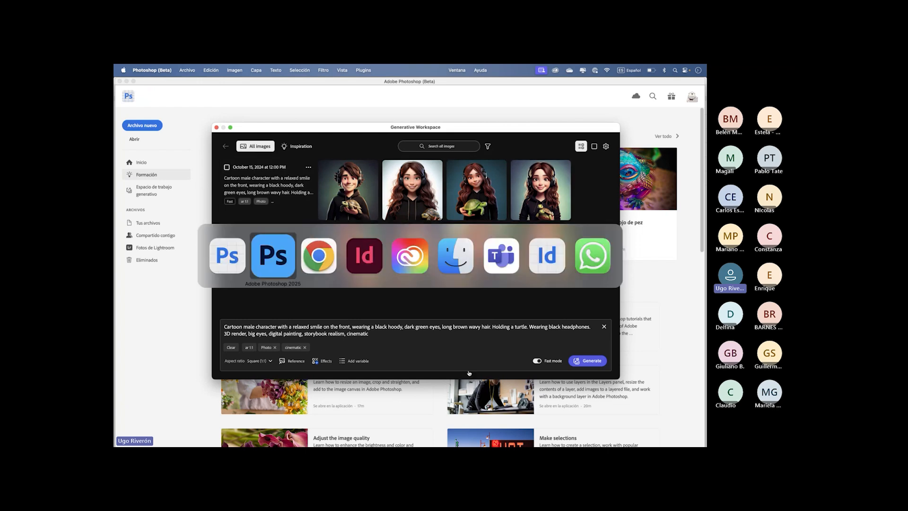
pyautogui.press('super+Tab')
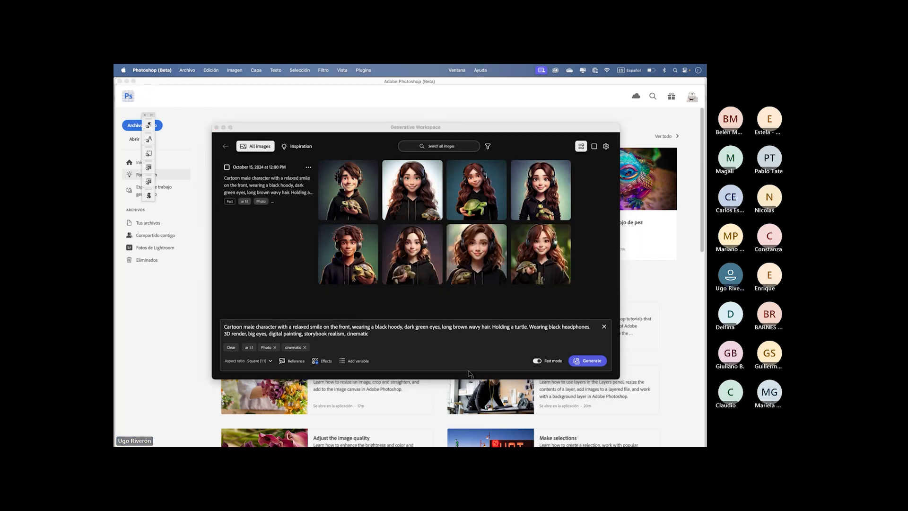
pyautogui.hscroll(-5, 260, 261)
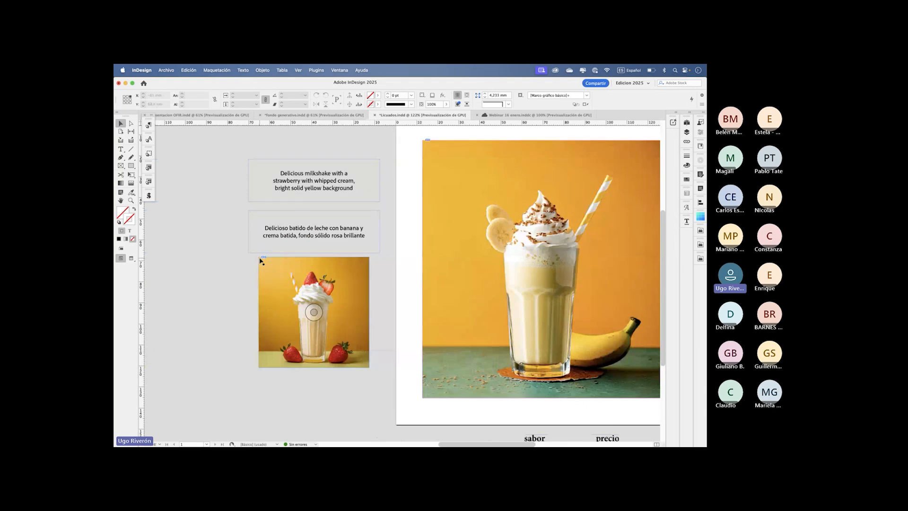
pyautogui.doubleClick(308, 180)
pyautogui.moveTo(276, 170); pyautogui.dragTo(363, 188)
pyautogui.press('super+c')
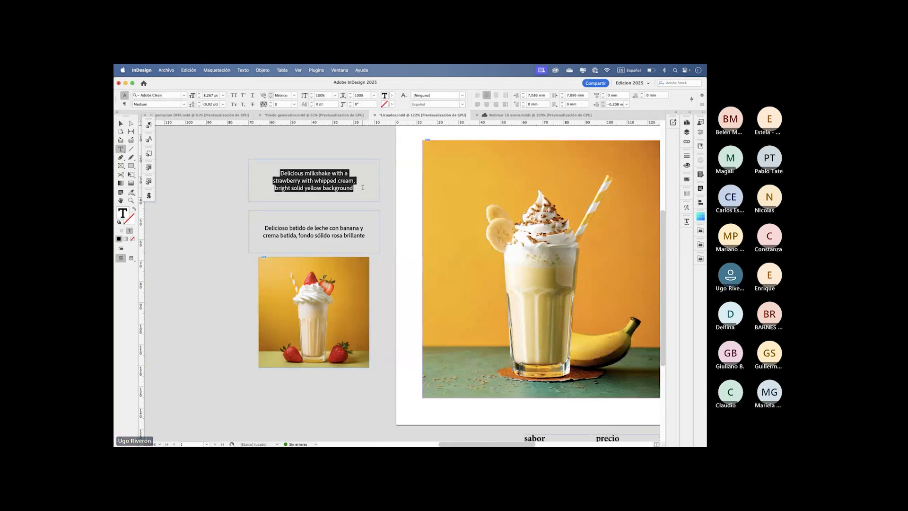
# - Back in Photoshop (Beta), generate images from the prompt "Delicious milkshake with a strawberry with whipped cream, bright solid yellow background"
pyautogui.press('super+Tab')
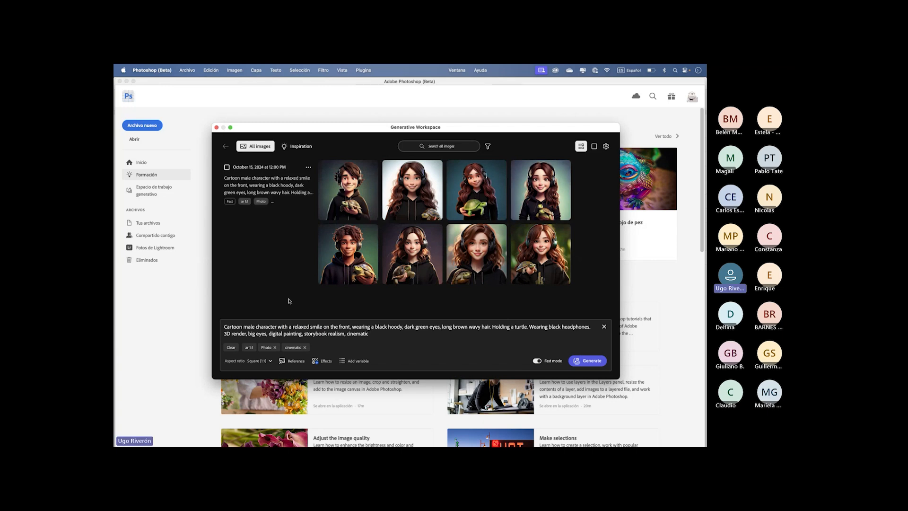
pyautogui.press('super+a')
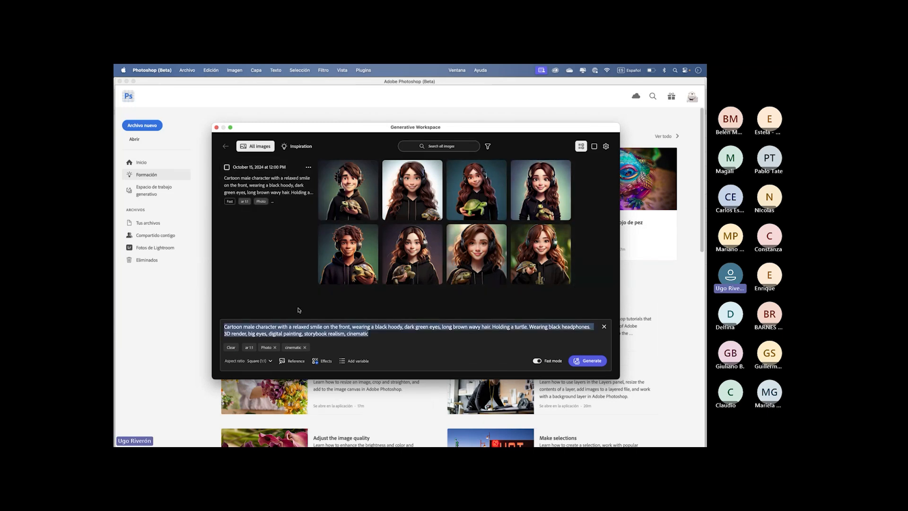
pyautogui.press('super+v')
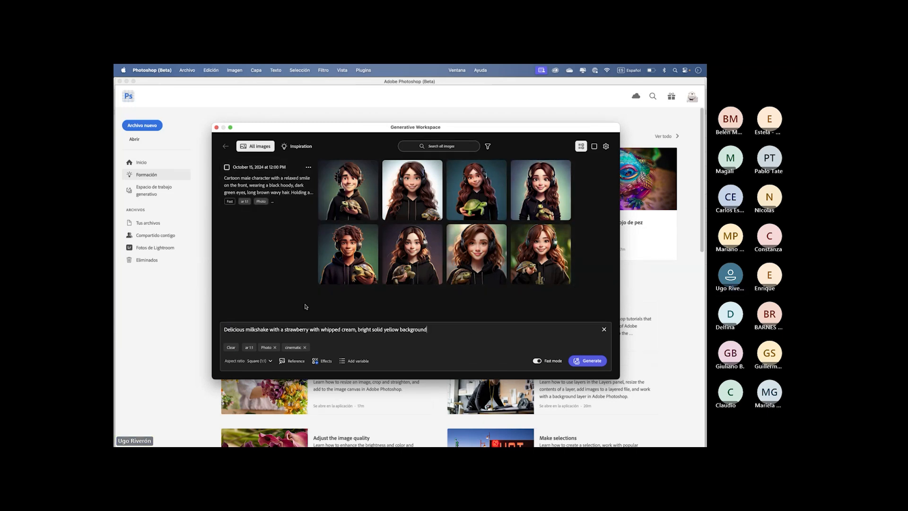
pyautogui.click(583, 361)
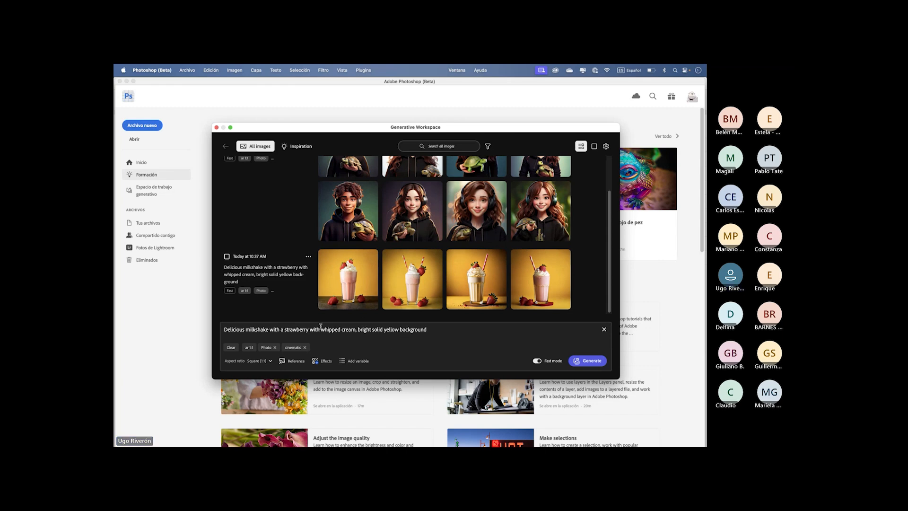
# - Replace "strawberry" in the prompt with a variable listing strawberry, banana, kiwi, peach, cherry
pyautogui.moveTo(284, 329); pyautogui.dragTo(308, 328)
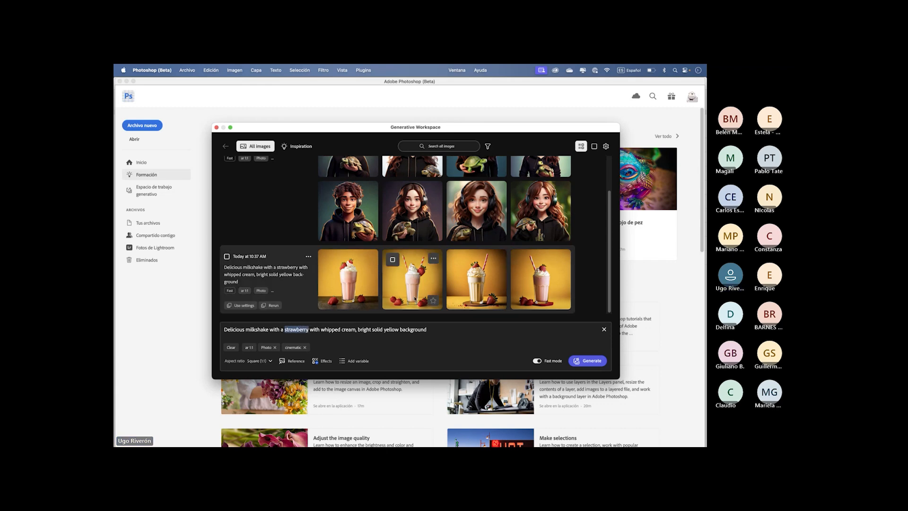
pyautogui.press('BackSpace')
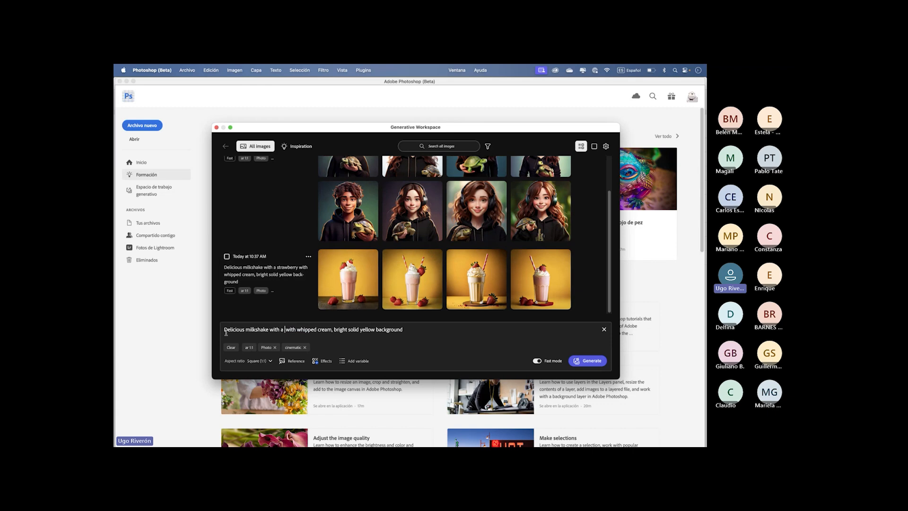
pyautogui.click(344, 363)
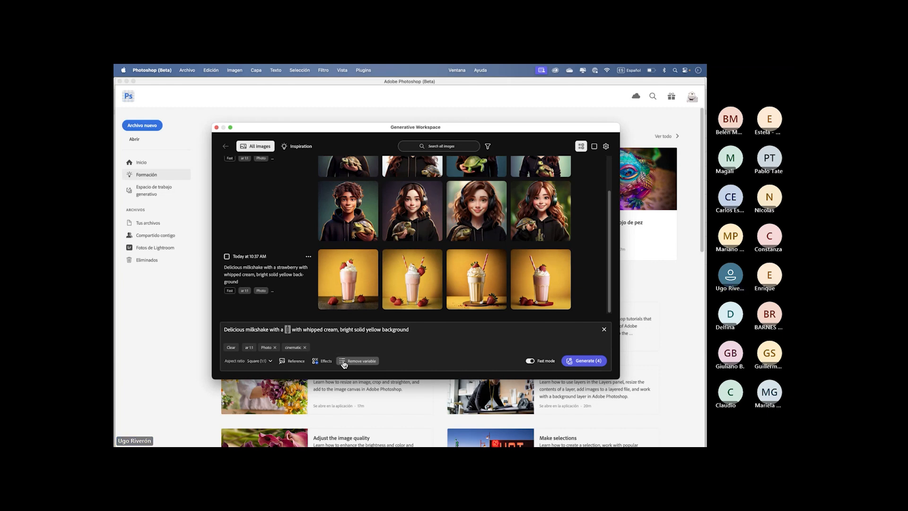
pyautogui.write('strawberry')
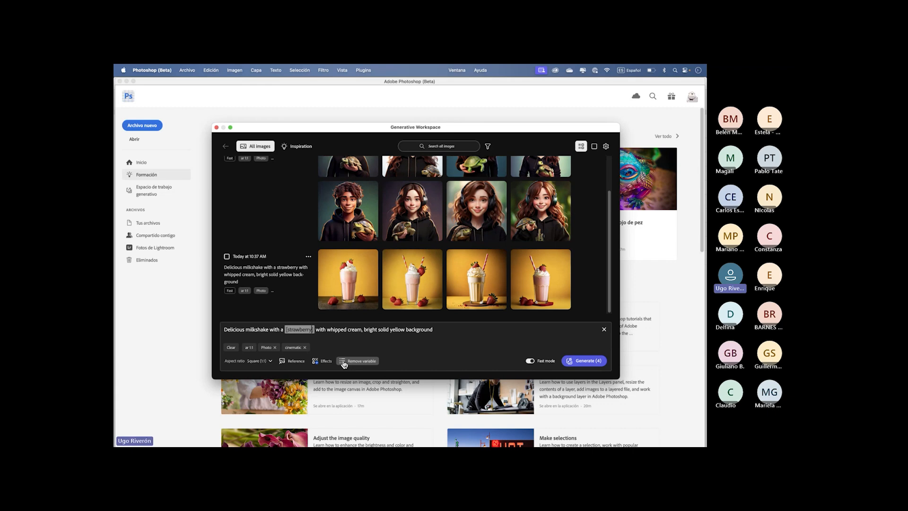
pyautogui.write(', ')
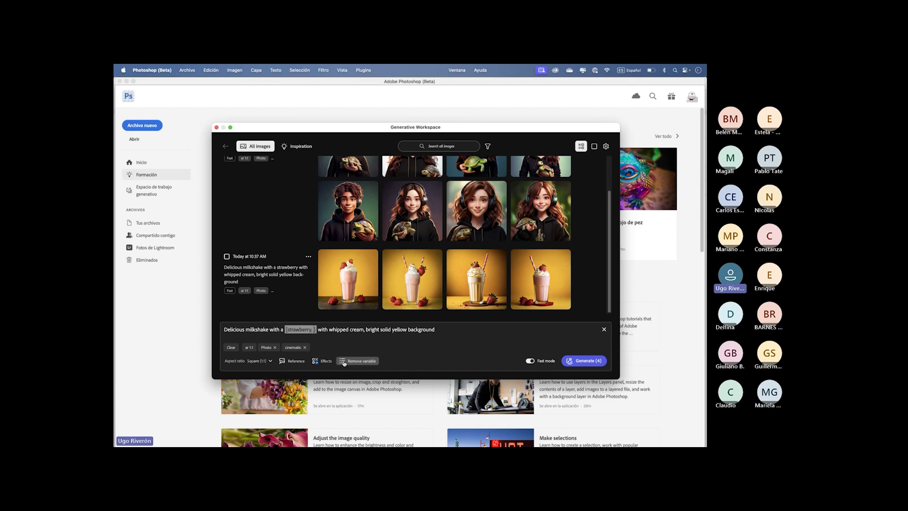
pyautogui.write('bana')
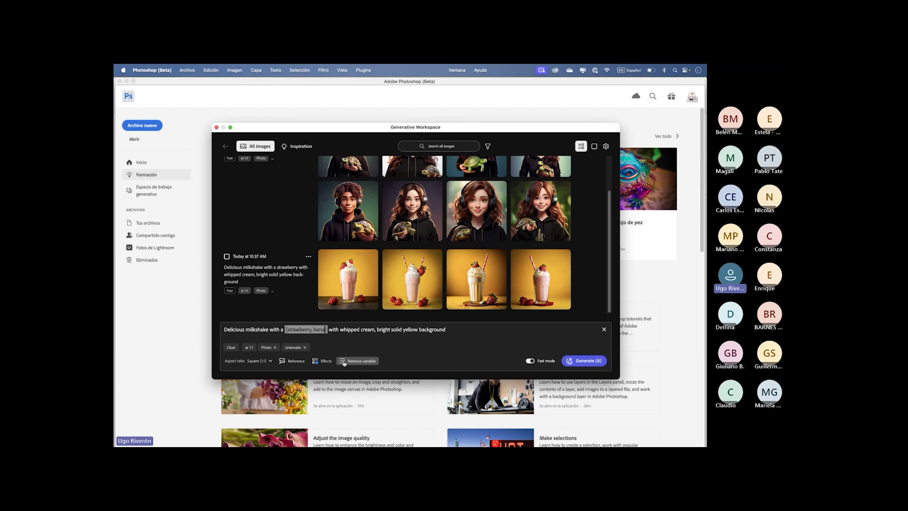
pyautogui.write('na,')
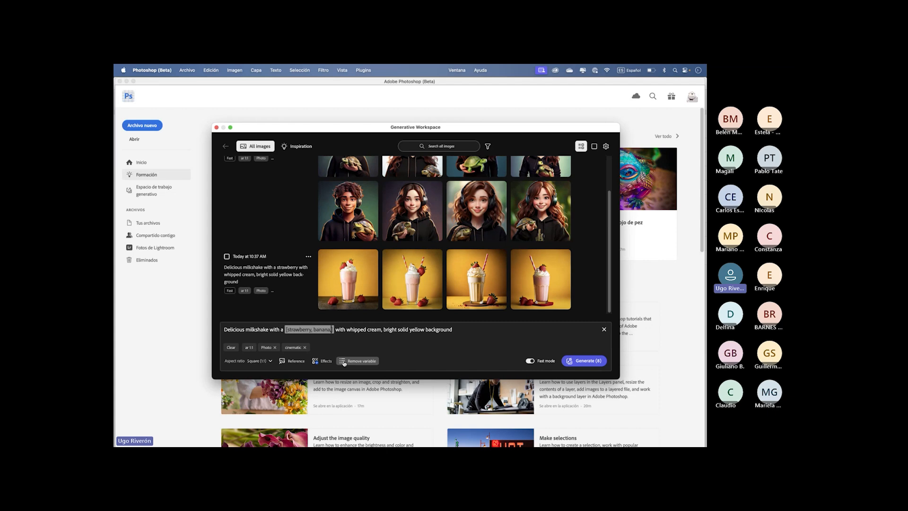
pyautogui.write(' kiwi, ')
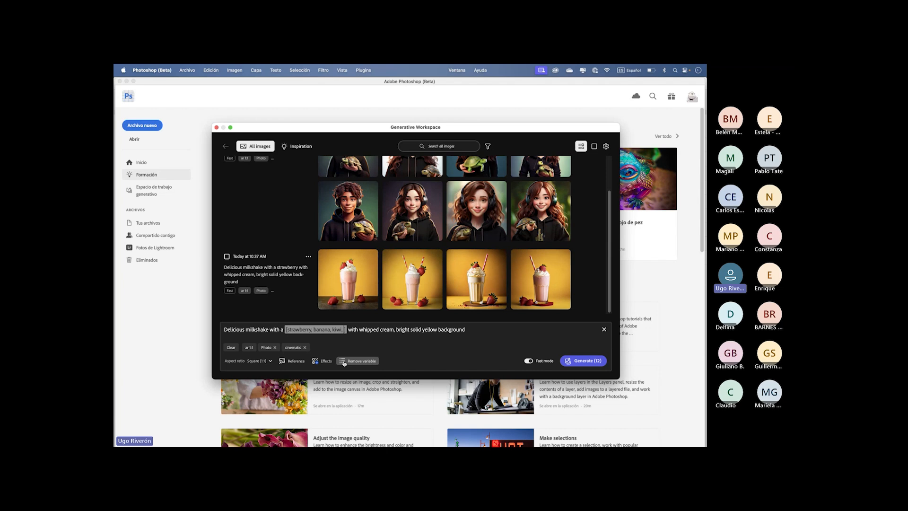
pyautogui.write('peach')
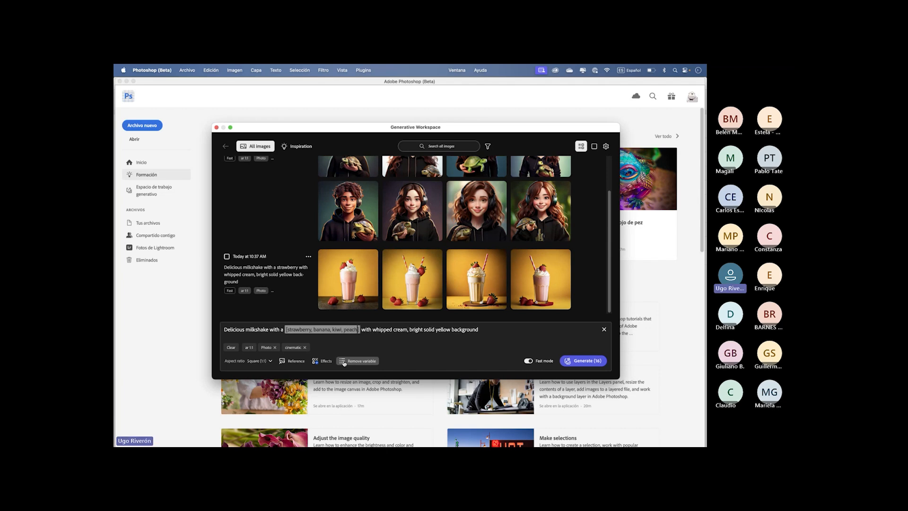
pyautogui.write(', che')
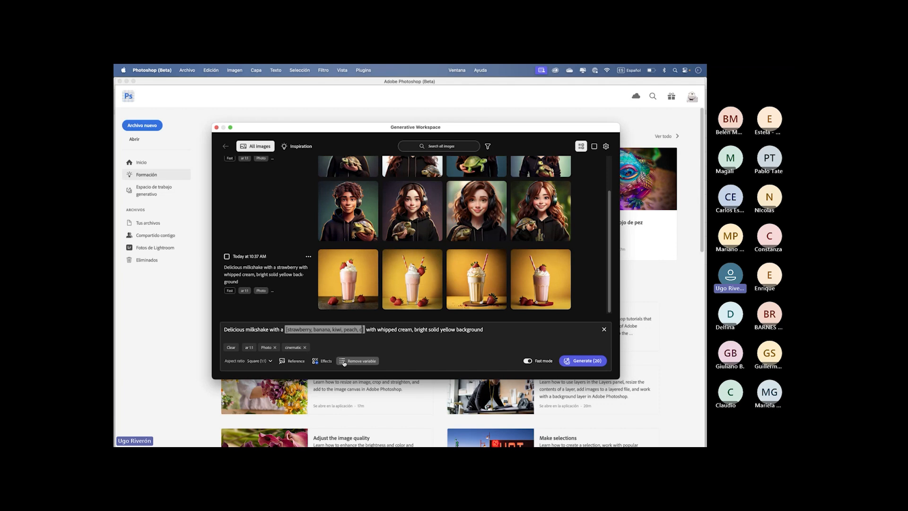
pyautogui.write('rry')
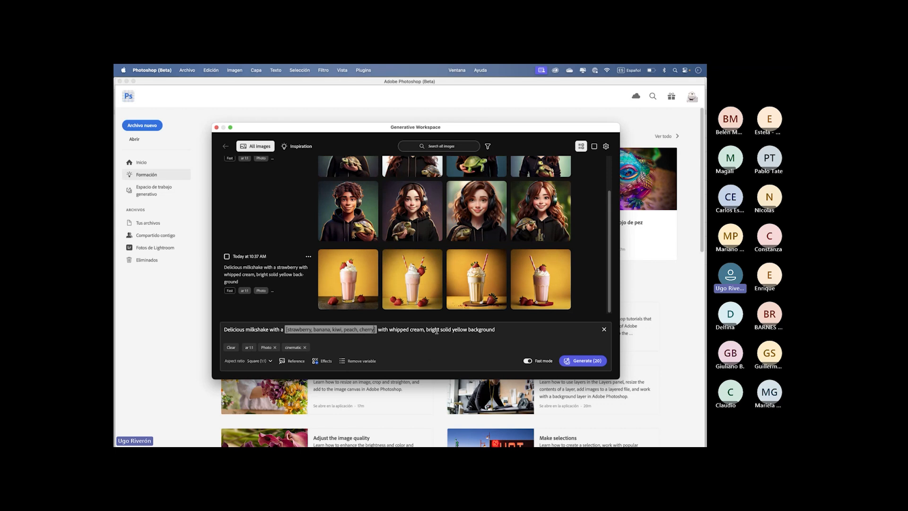
# - Review the available effects and the composition and style reference options for the milkshake prompt
pyautogui.click(458, 330)
pyautogui.click(320, 362)
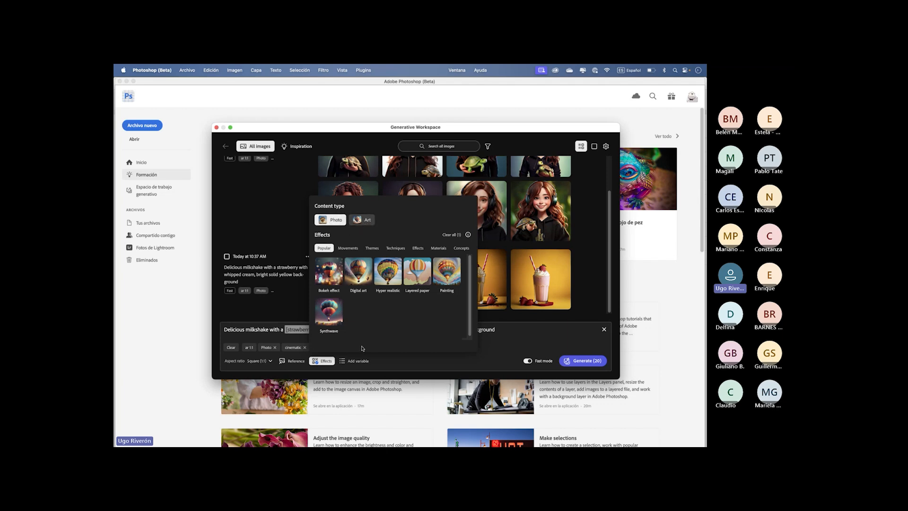
pyautogui.click(295, 361)
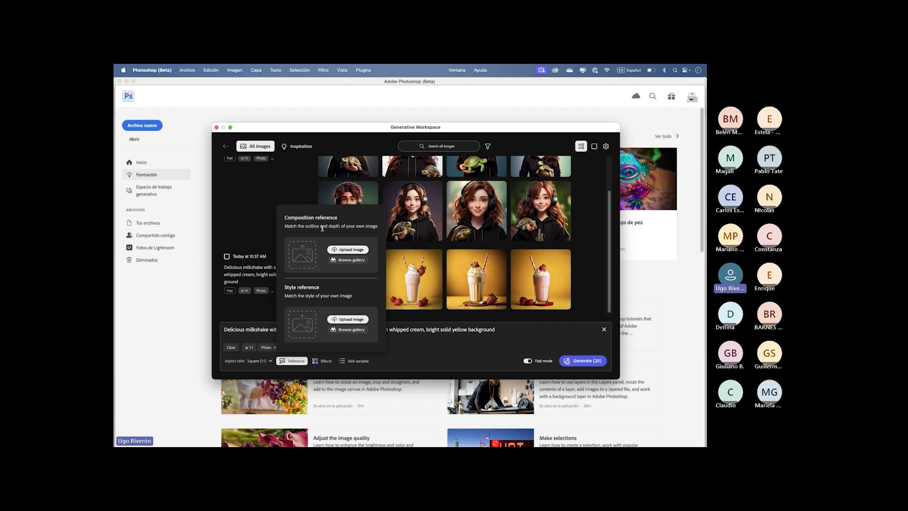
pyautogui.click(296, 361)
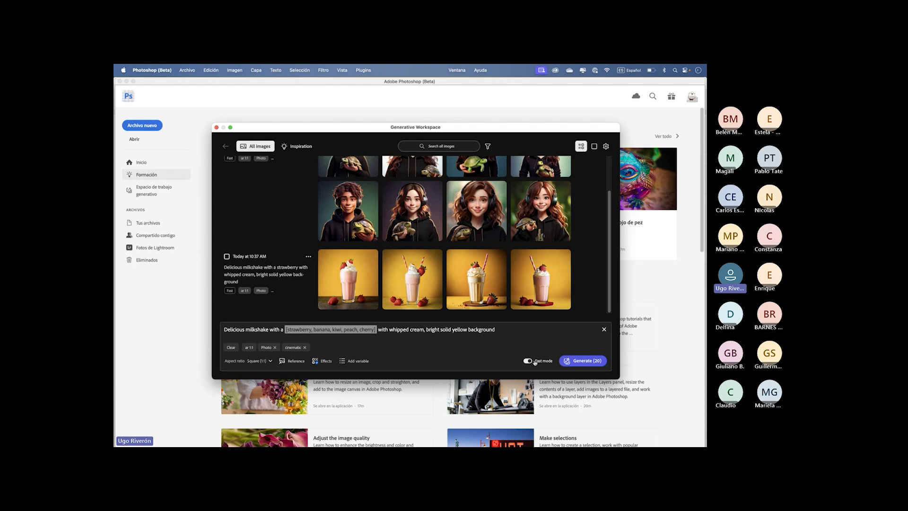
# - Generate the milkshake images for all the fruit variations and look through the results
pyautogui.click(578, 361)
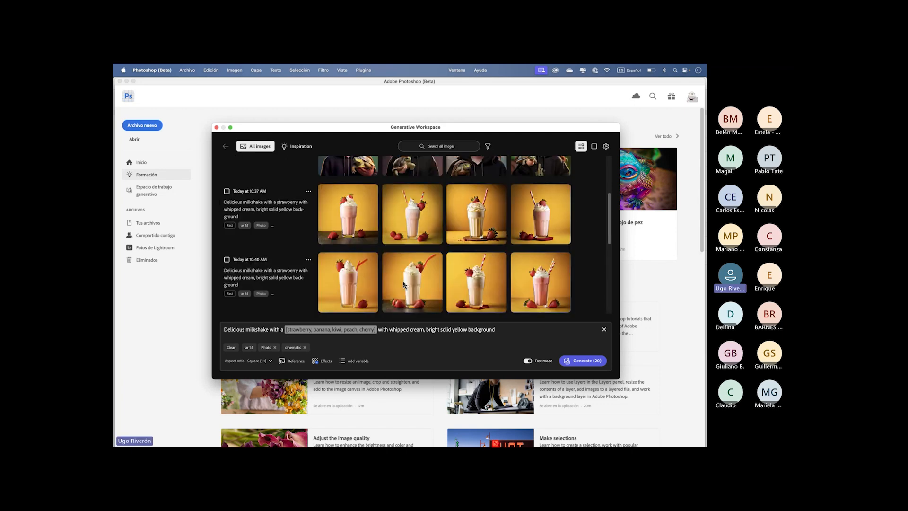
pyautogui.scroll(-2, 404, 285)
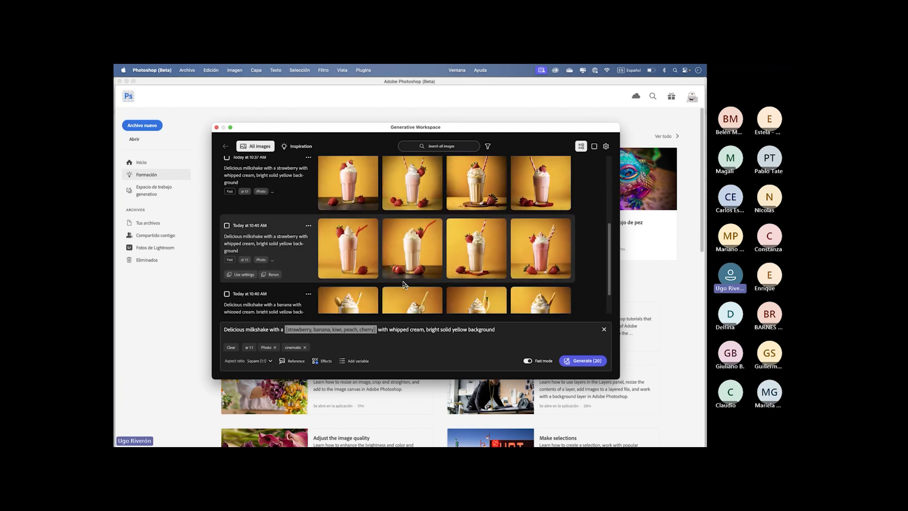
pyautogui.scroll(-1, 403, 285)
pyautogui.scroll(-3, 403, 285)
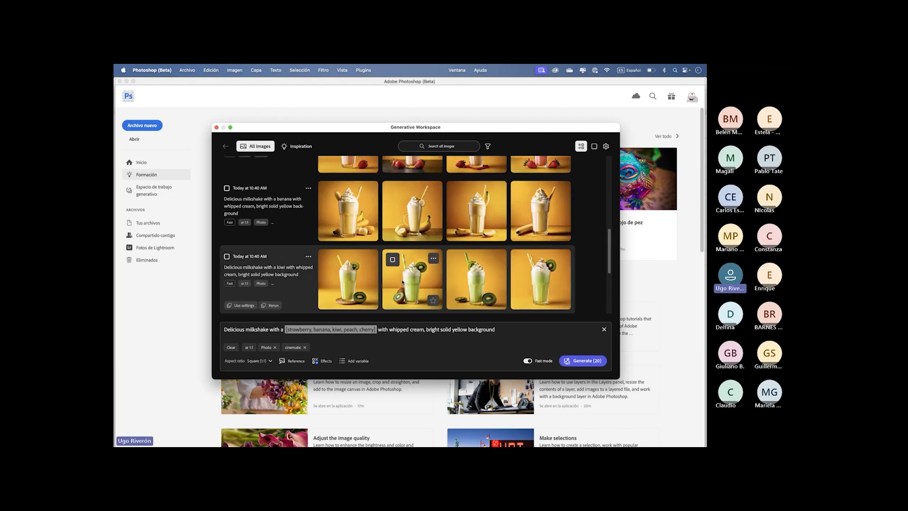
pyautogui.scroll(-1, 402, 282)
pyautogui.scroll(-2, 403, 282)
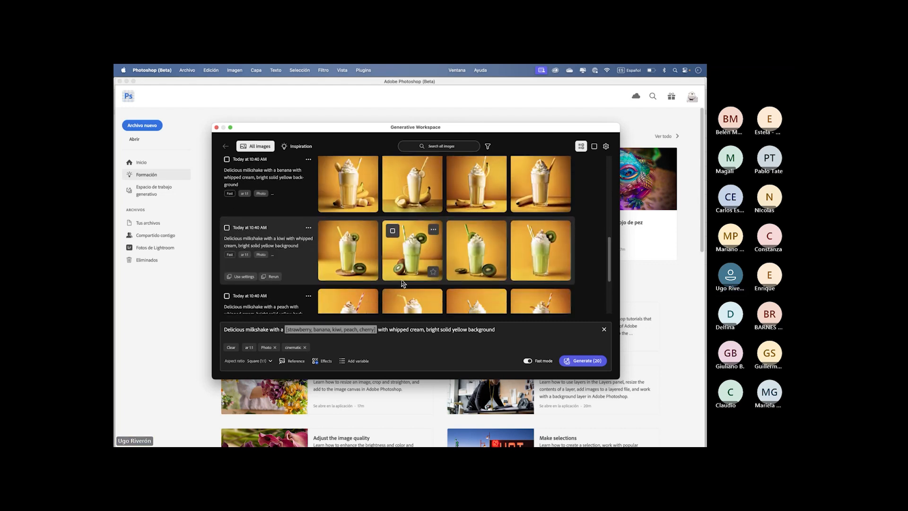
# - Look through the generated milkshake images for the banana, kiwi, peach and cherry variations
pyautogui.scroll(-1, 402, 282)
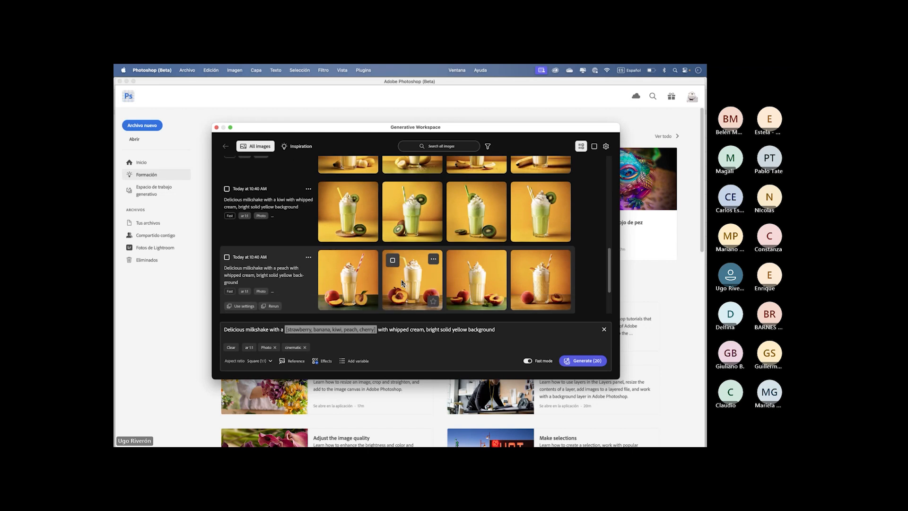
pyautogui.scroll(-3, 402, 283)
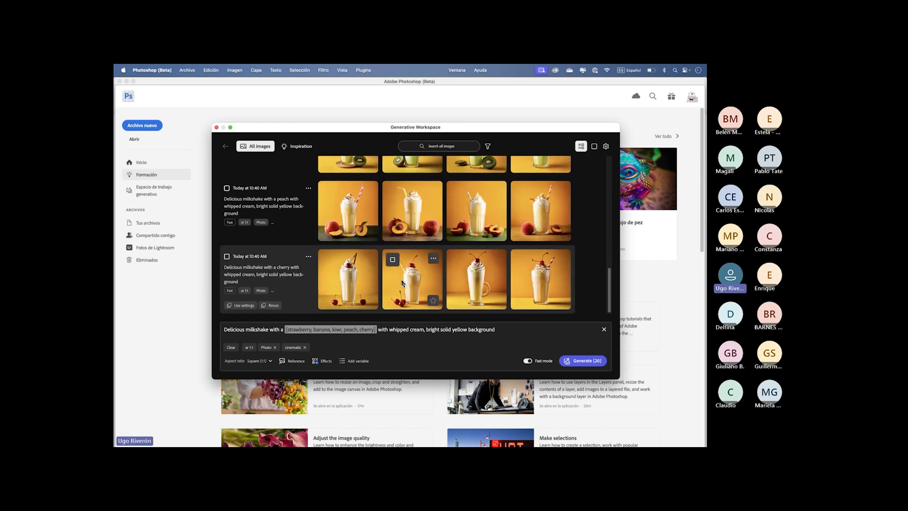
pyautogui.scroll(10, 402, 282)
pyautogui.scroll(5, 402, 282)
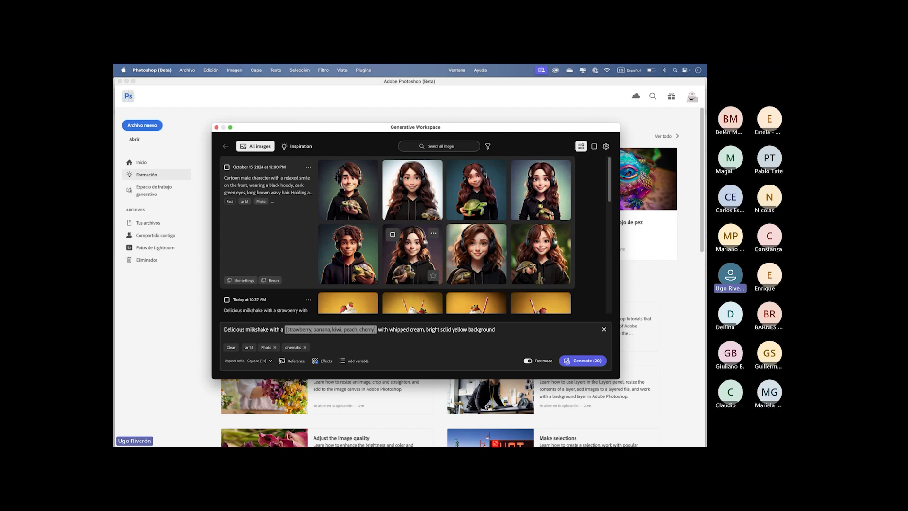
pyautogui.scroll(-10, 411, 268)
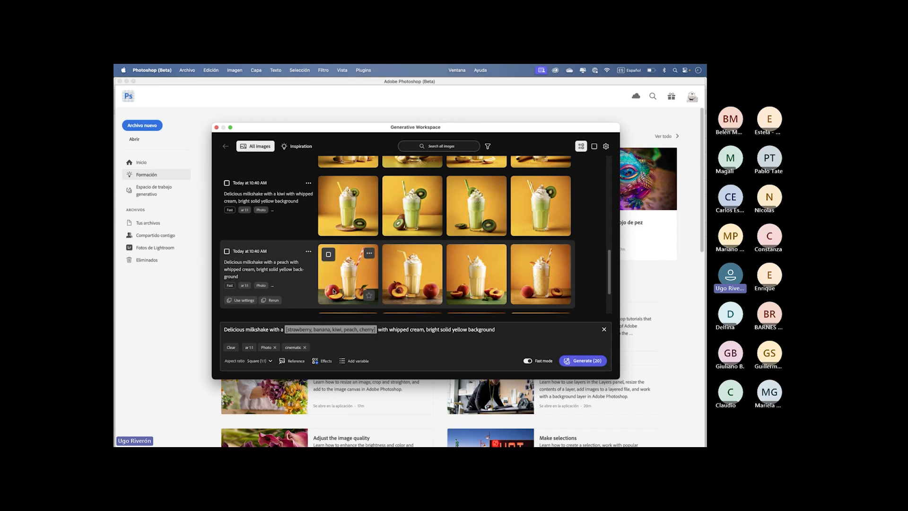
pyautogui.scroll(3, 414, 242)
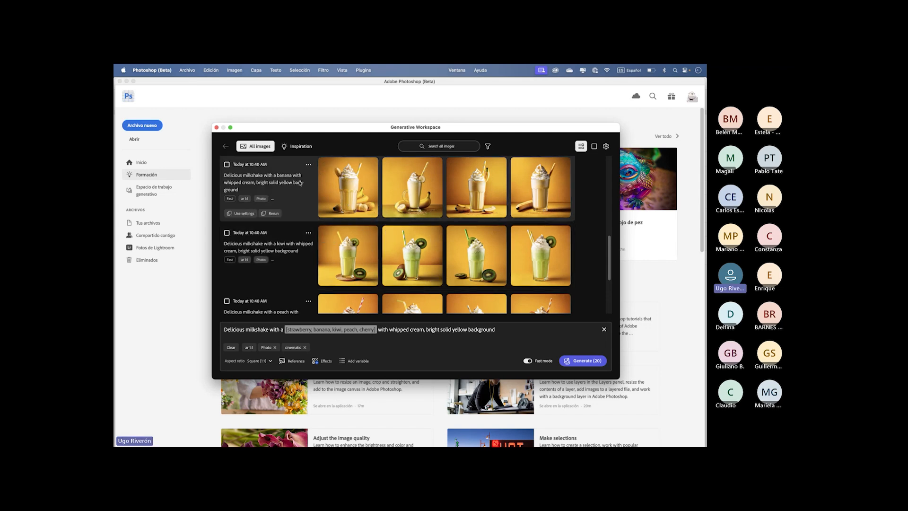
pyautogui.scroll(-5, 422, 290)
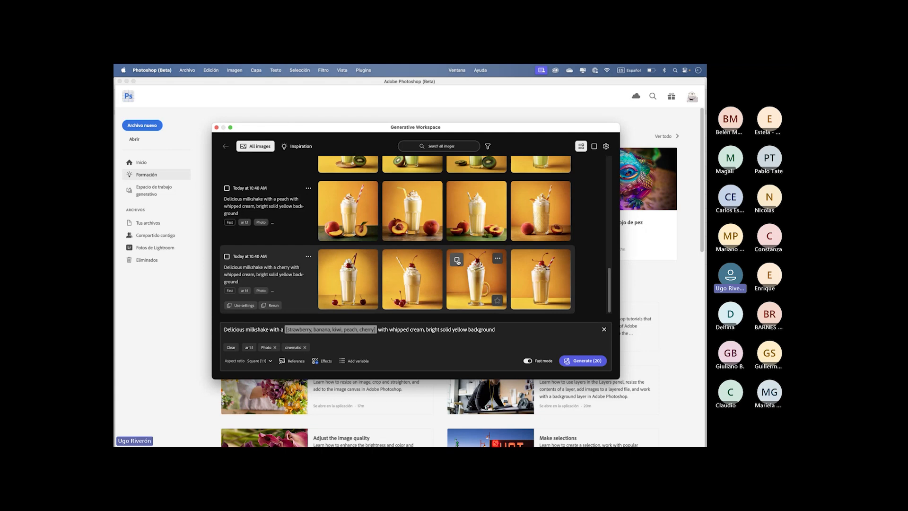
# - Select one generated image per fruit: the third cherry, third peach, second kiwi, second banana and third strawberry milkshake
pyautogui.click(456, 260)
pyautogui.scroll(1, 434, 252)
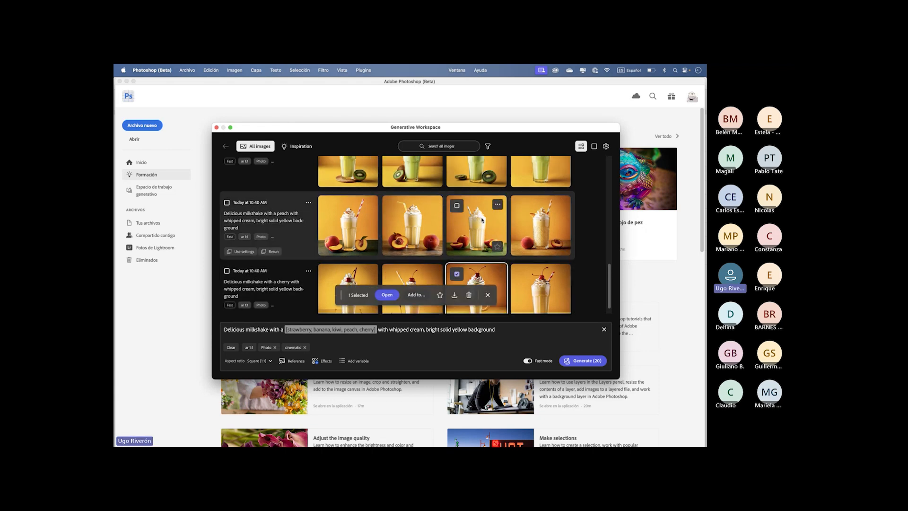
pyautogui.scroll(5, 435, 227)
pyautogui.click(392, 223)
pyautogui.scroll(1, 399, 222)
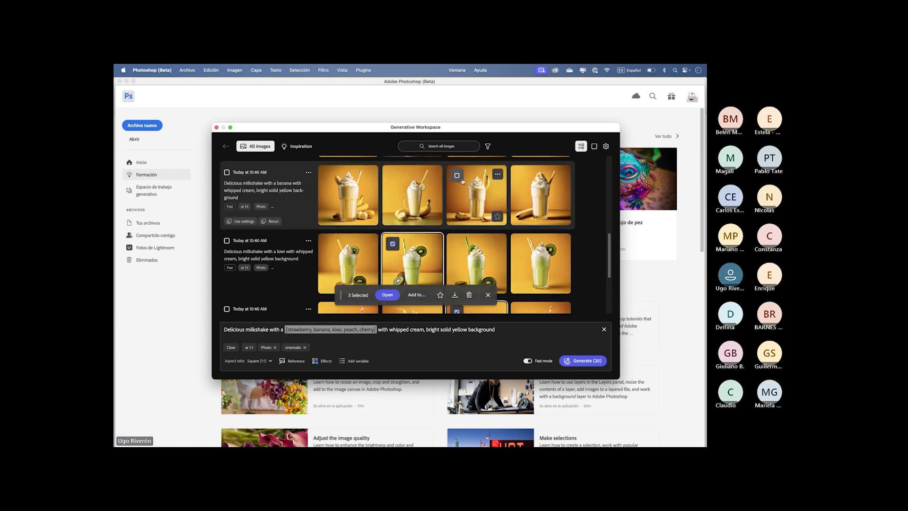
pyautogui.click(392, 176)
pyautogui.scroll(5, 473, 213)
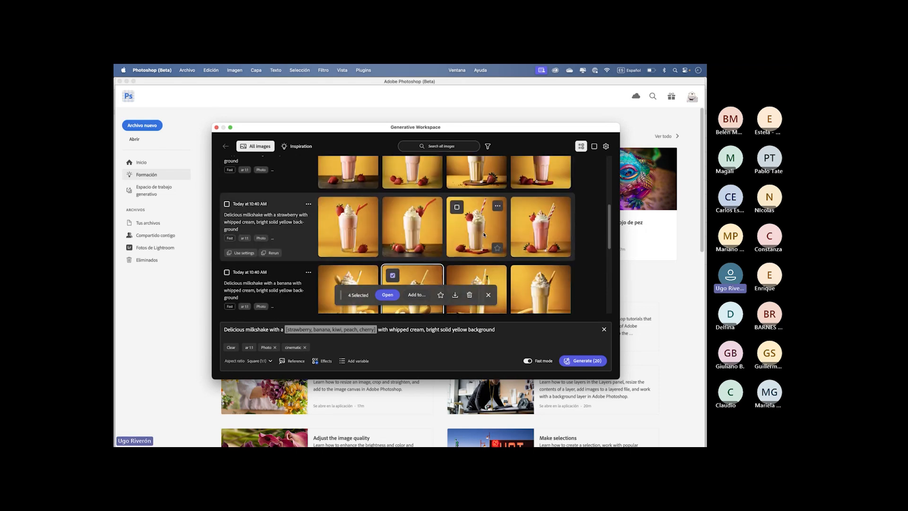
pyautogui.scroll(-5, 477, 227)
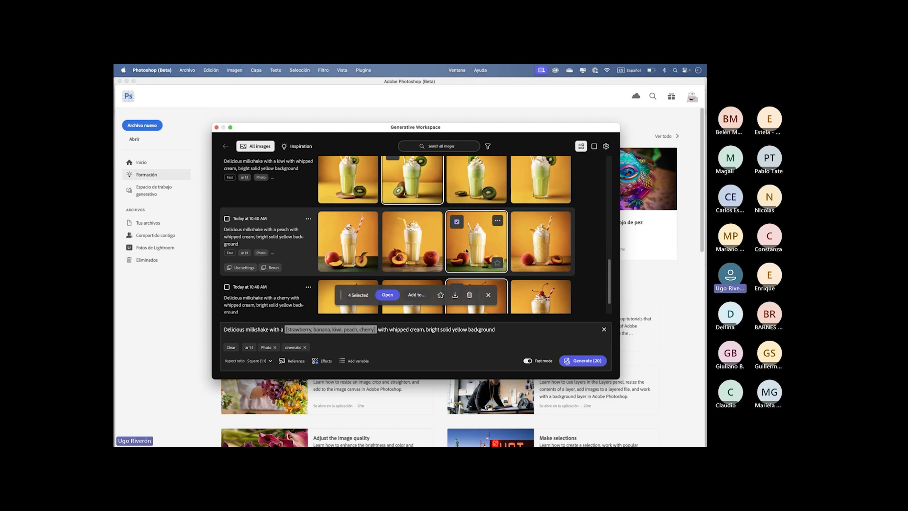
pyautogui.scroll(-2, 468, 246)
pyautogui.scroll(-2, 467, 251)
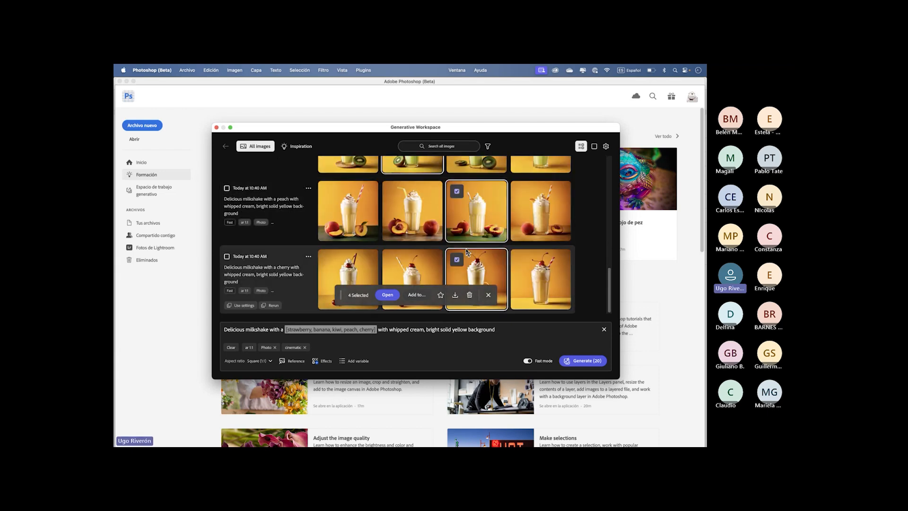
pyautogui.scroll(8, 467, 252)
pyautogui.scroll(-3, 467, 250)
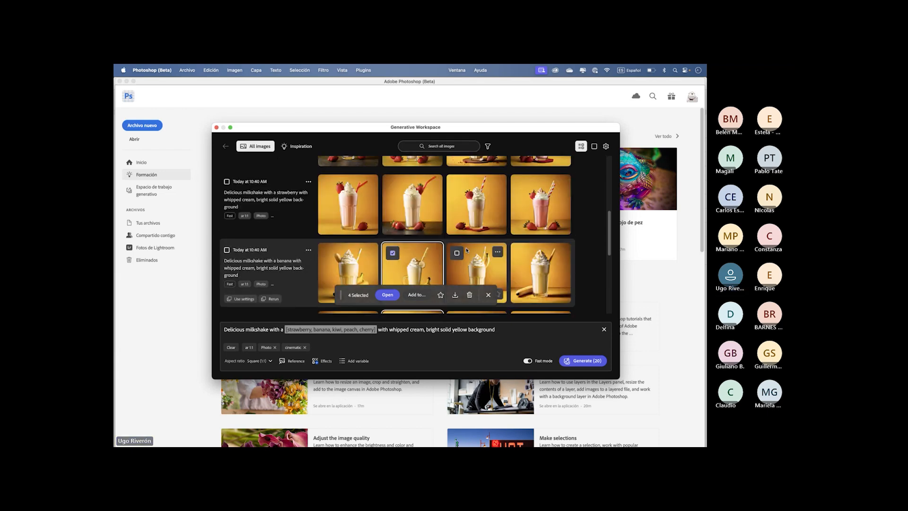
pyautogui.click(456, 185)
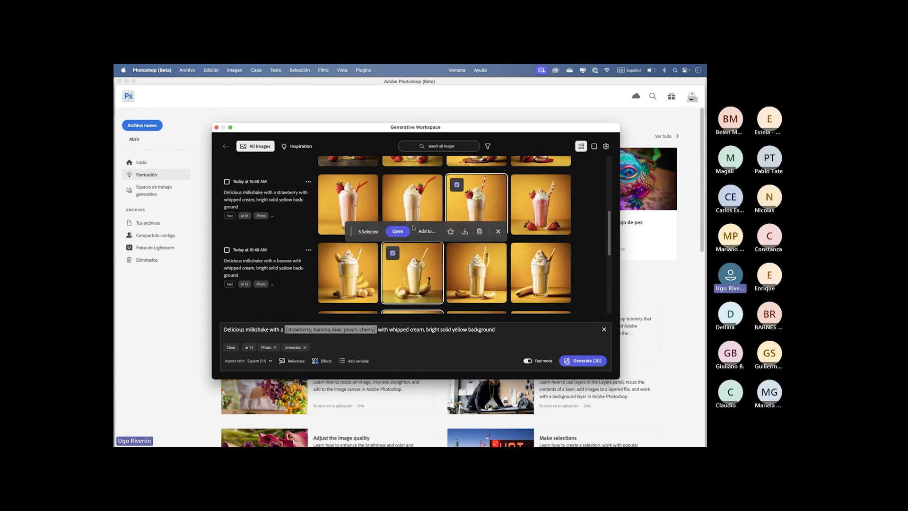
# - Review the destination and layer options for adding the selected images to a document, then cancel and clear the selection
pyautogui.click(426, 231)
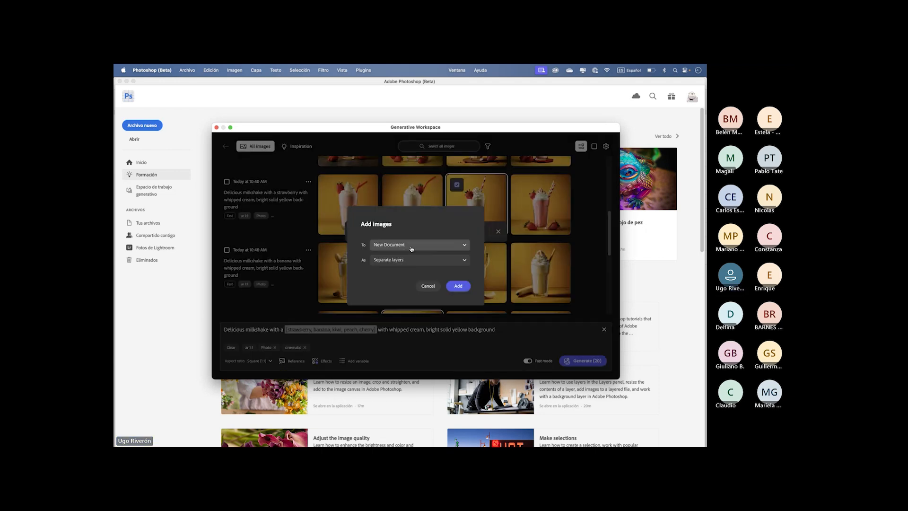
pyautogui.click(413, 249)
pyautogui.click(396, 259)
pyautogui.click(395, 260)
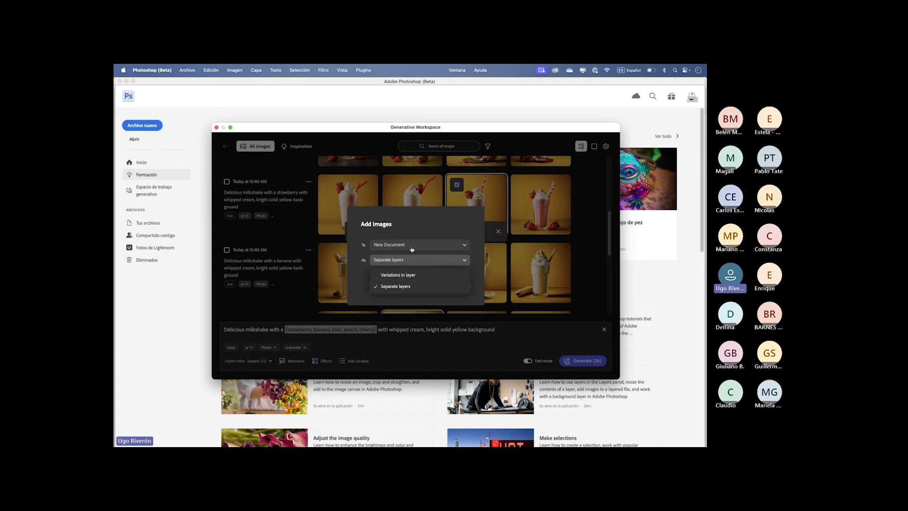
pyautogui.click(425, 223)
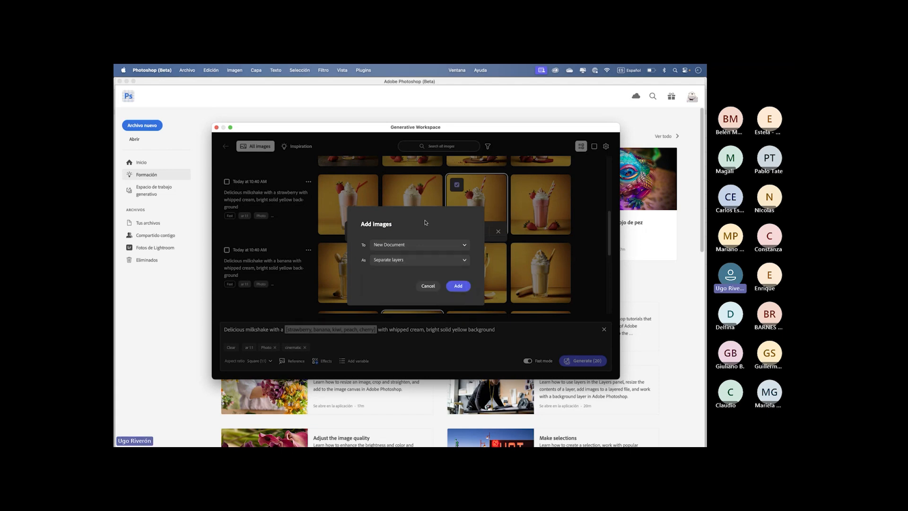
pyautogui.click(428, 286)
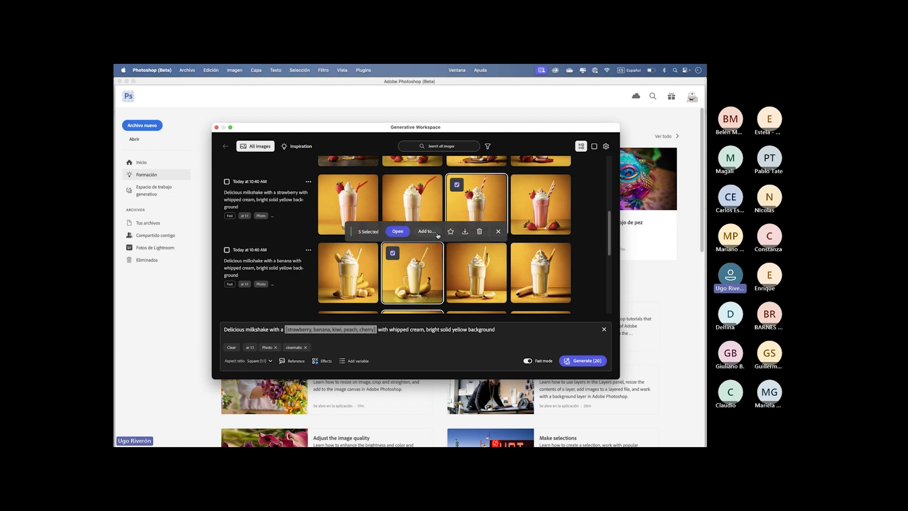
pyautogui.click(498, 231)
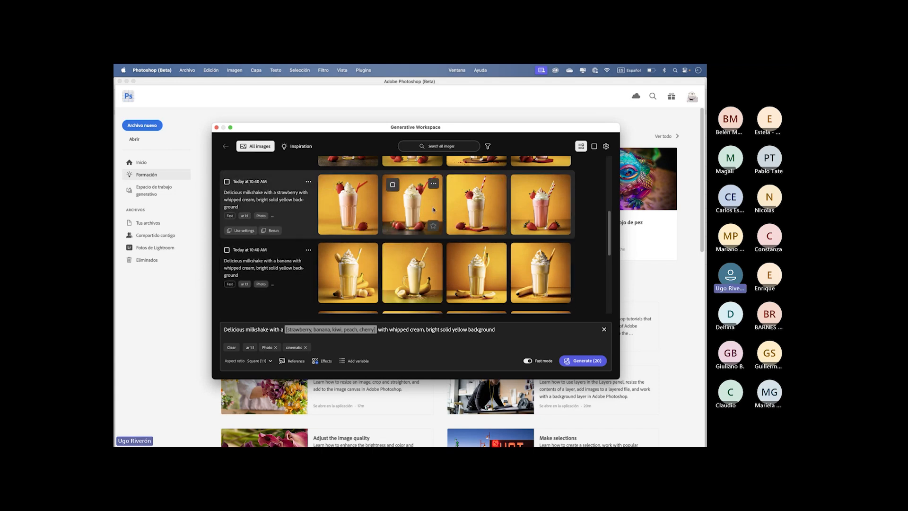
# - Move the Generative Workspace window slightly down and switch to the Licuados design in Adobe Express in Chrome
pyautogui.moveTo(465, 129); pyautogui.dragTo(471, 150)
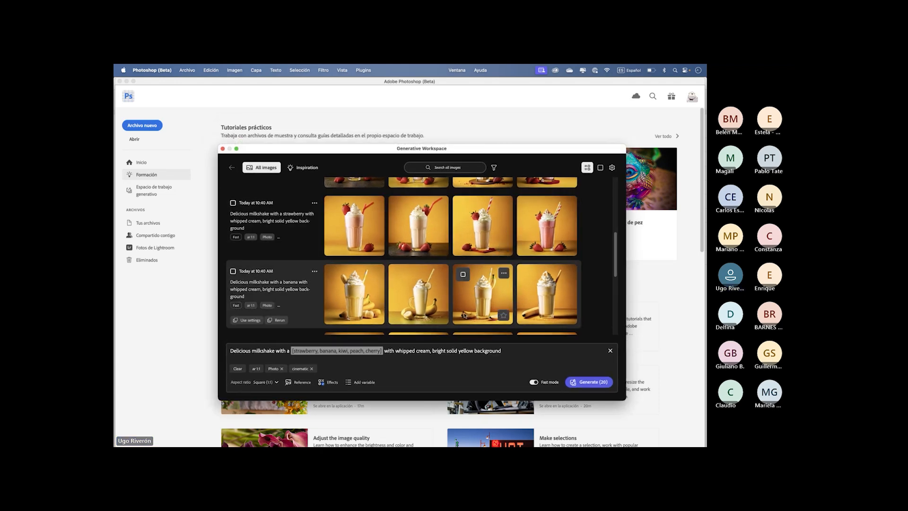
pyautogui.press('super+Tab')
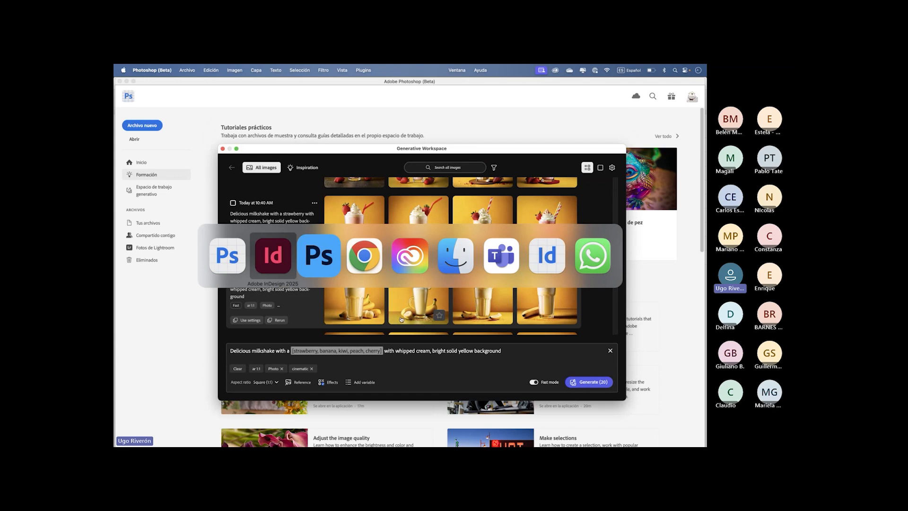
pyautogui.press('super+Tab')
pyautogui.press('super+Tab')
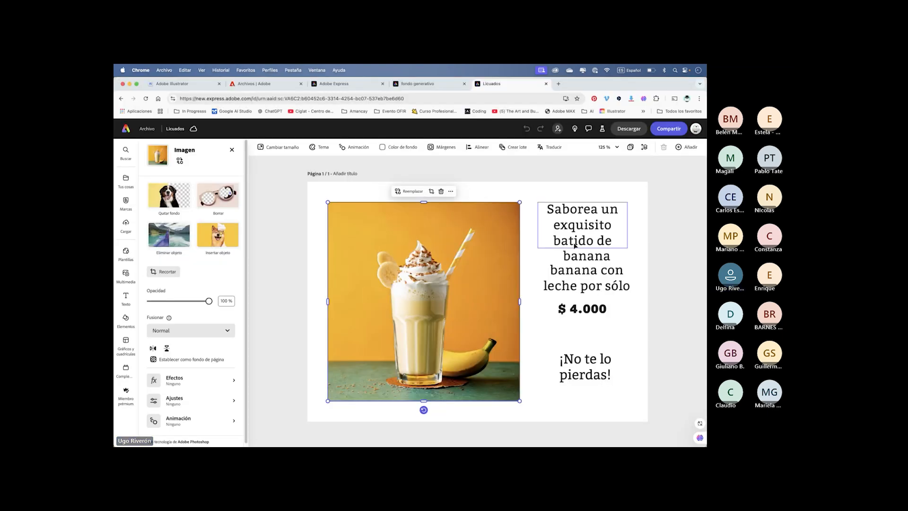
# - Examine the separate elements of the milkshake flyer: the headline text, the fruit name, the price and the picture
pyautogui.click(292, 249)
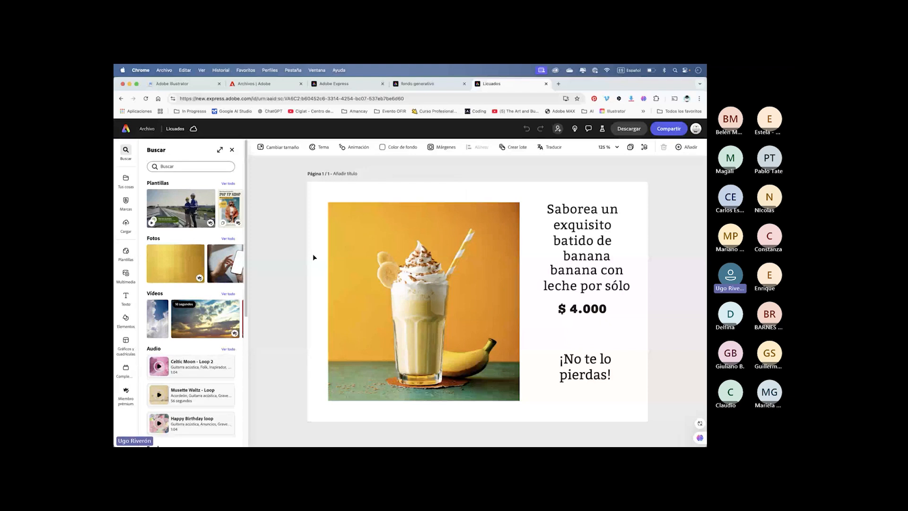
pyautogui.click(579, 226)
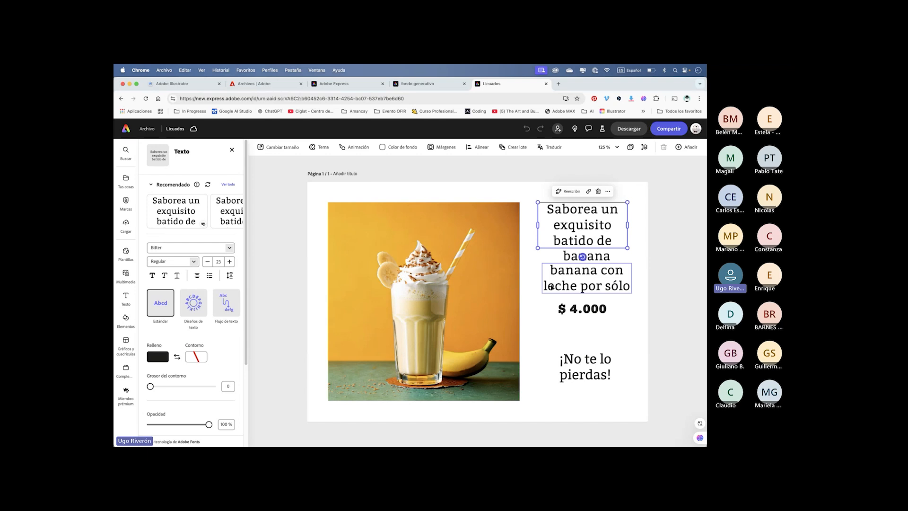
pyautogui.click(570, 259)
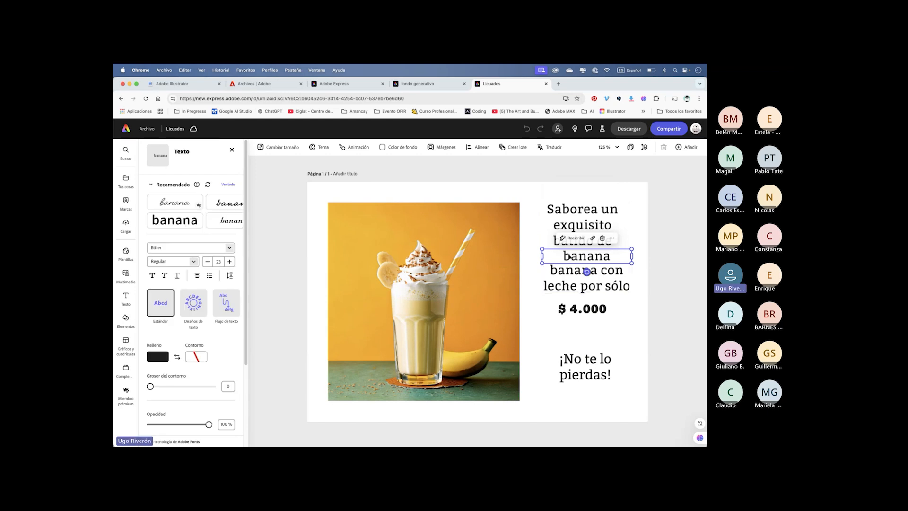
pyautogui.click(574, 313)
pyautogui.click(486, 294)
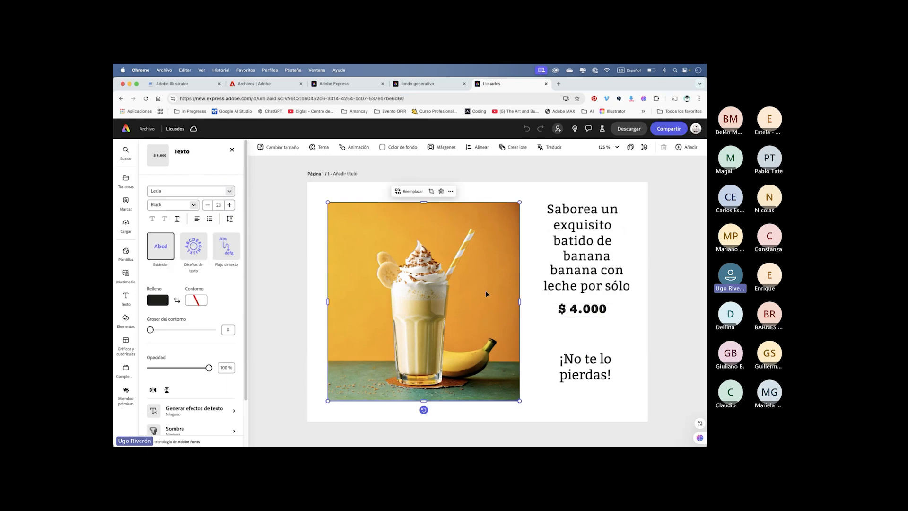
pyautogui.click(647, 274)
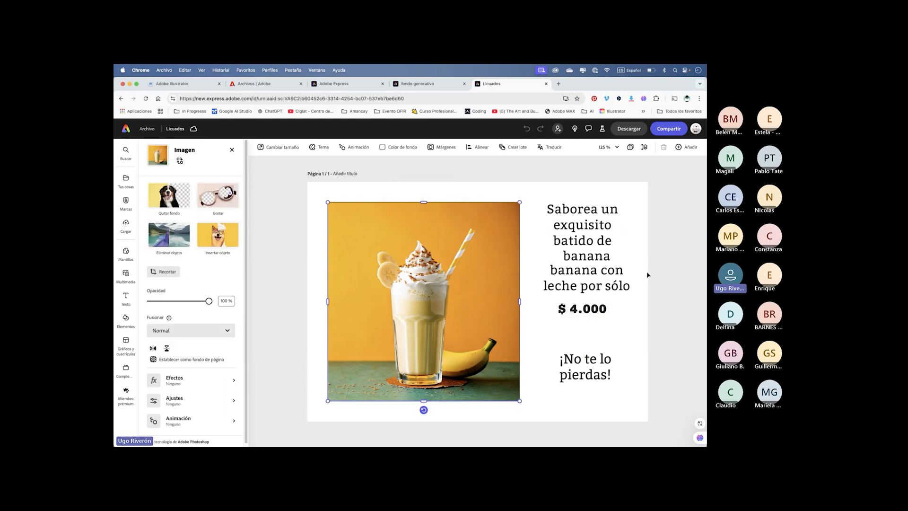
# - Start a batch creation for the flyer, import listado.csv from the Evento OFIR folder and continue to the element configuration
pyautogui.click(505, 148)
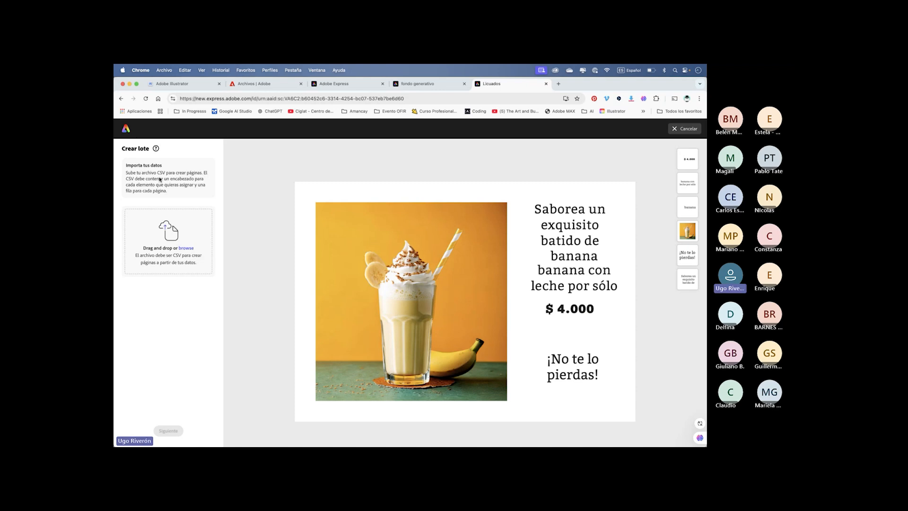
pyautogui.click(184, 248)
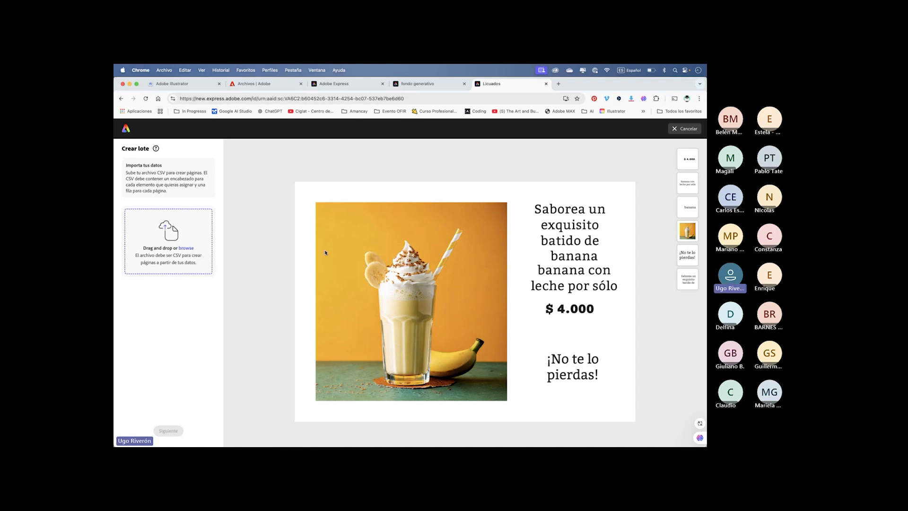
pyautogui.doubleClick(331, 176)
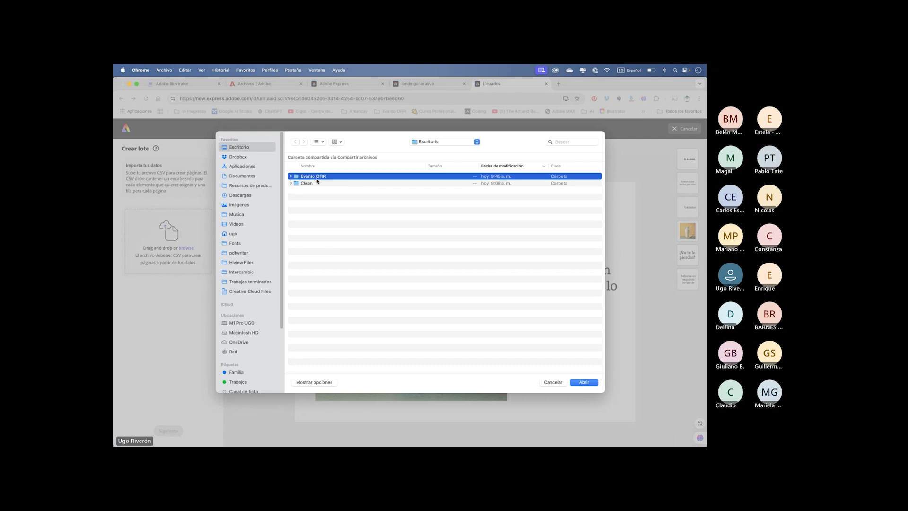
pyautogui.click(311, 231)
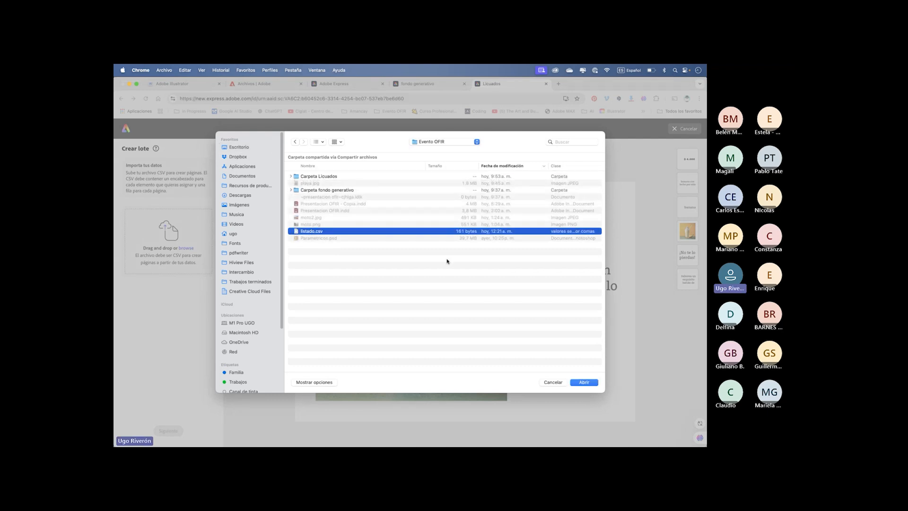
pyautogui.click(583, 383)
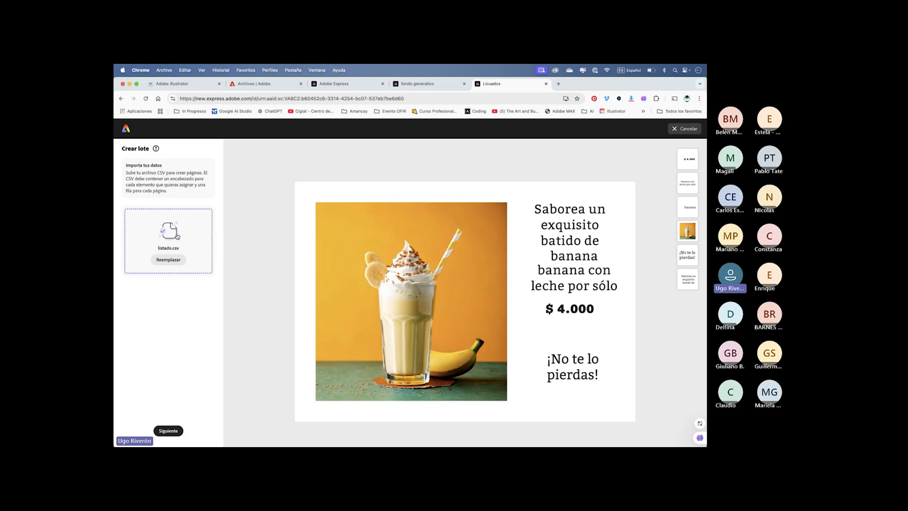
pyautogui.click(171, 431)
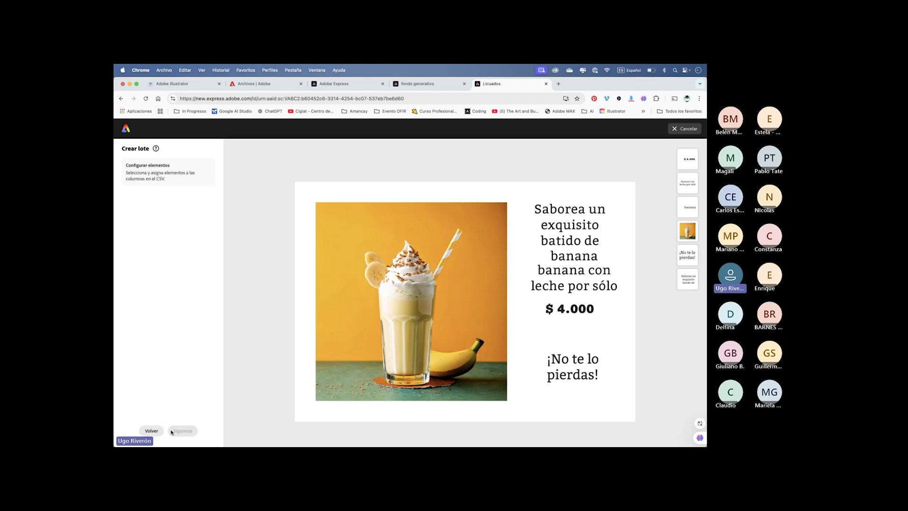
# - Connect the standalone "banana" text and the "$ 4.000" price as batch elements
pyautogui.click(564, 257)
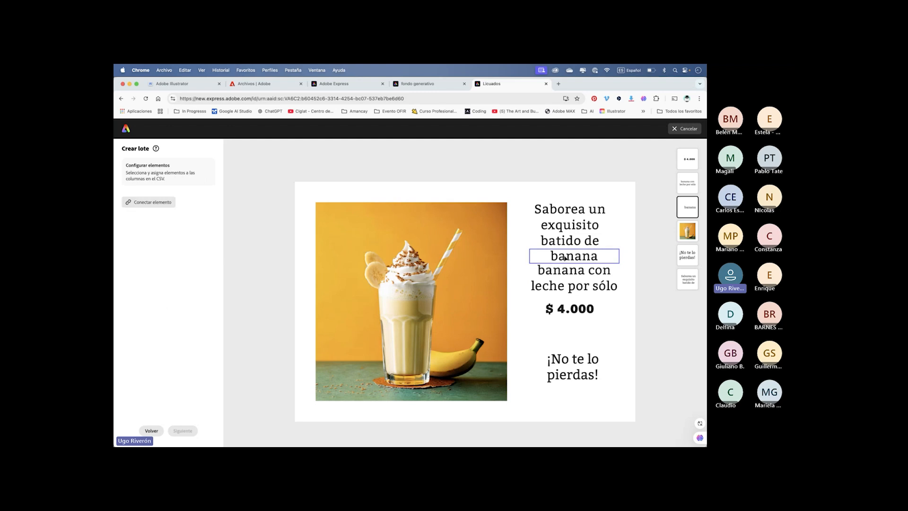
pyautogui.click(151, 204)
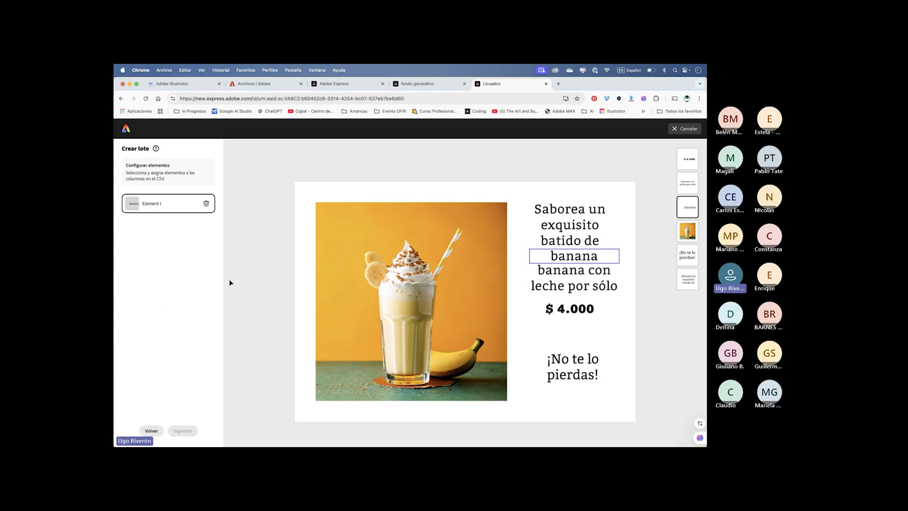
pyautogui.click(573, 312)
pyautogui.click(151, 221)
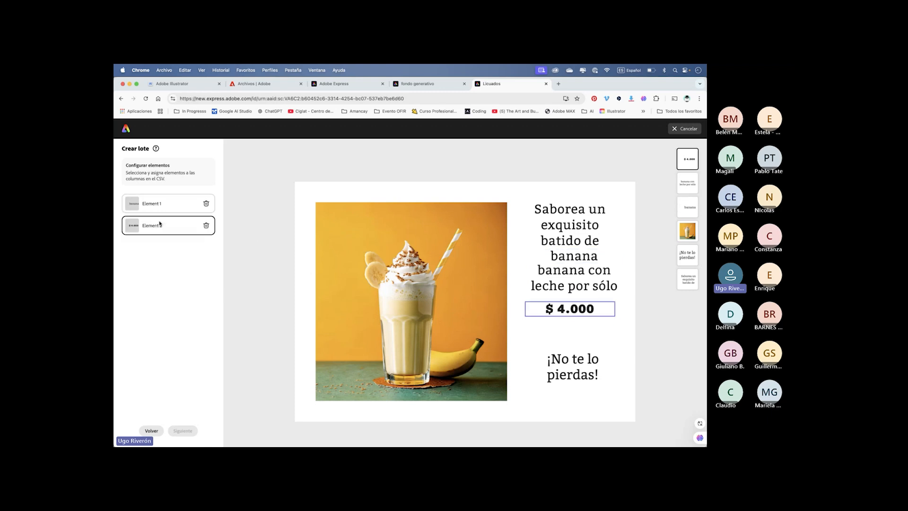
# - Connect the milkshake picture as a batch element and assign it to the "imagen" column
pyautogui.click(433, 289)
pyautogui.click(150, 243)
pyautogui.doubleClick(154, 248)
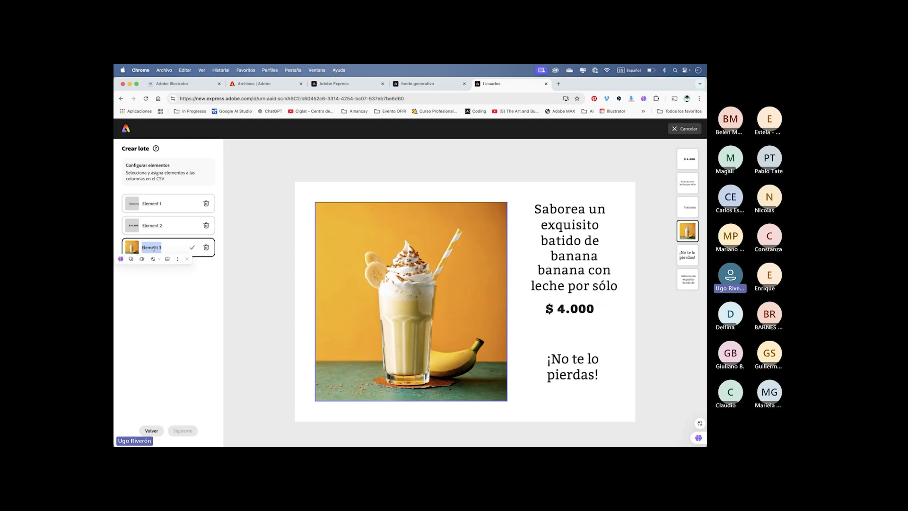
pyautogui.write('imagen')
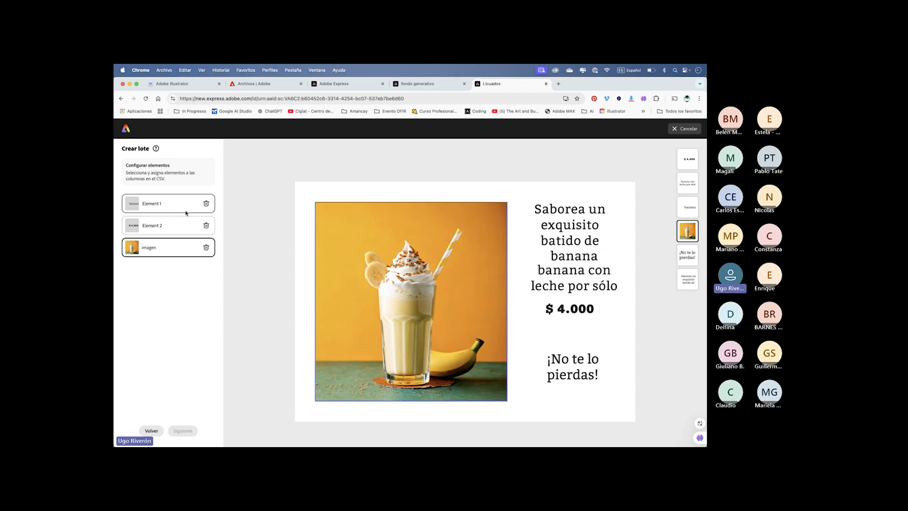
# - Assign the banana text to the "sabor" column and the price to "precio", and continue to the batch preview
pyautogui.click(154, 205)
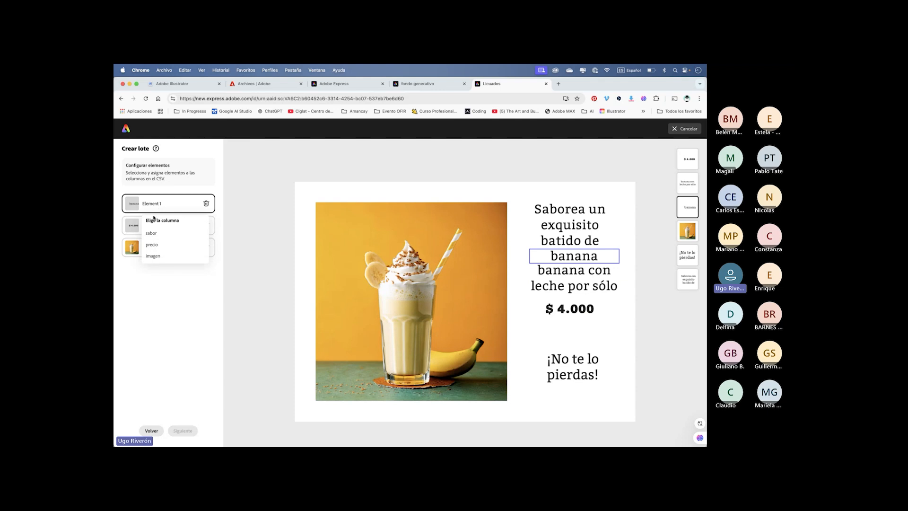
pyautogui.click(152, 233)
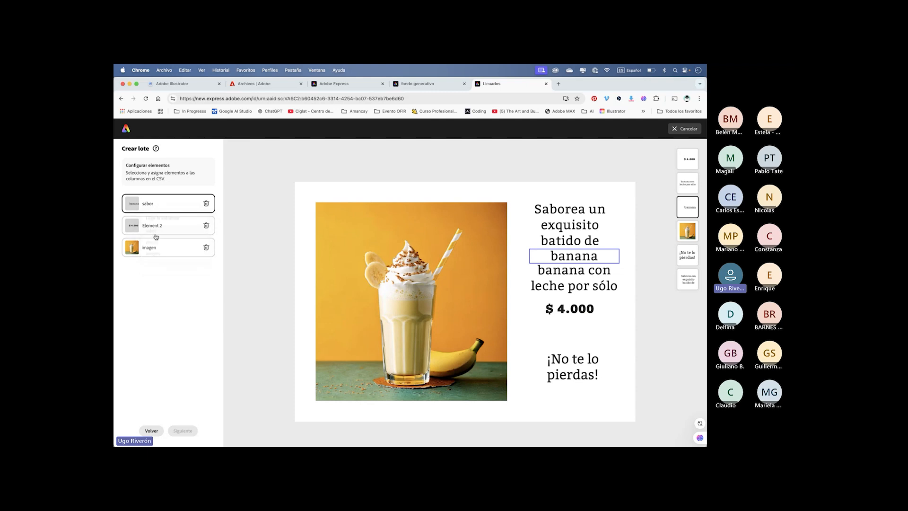
pyautogui.click(573, 314)
pyautogui.click(154, 226)
pyautogui.click(152, 267)
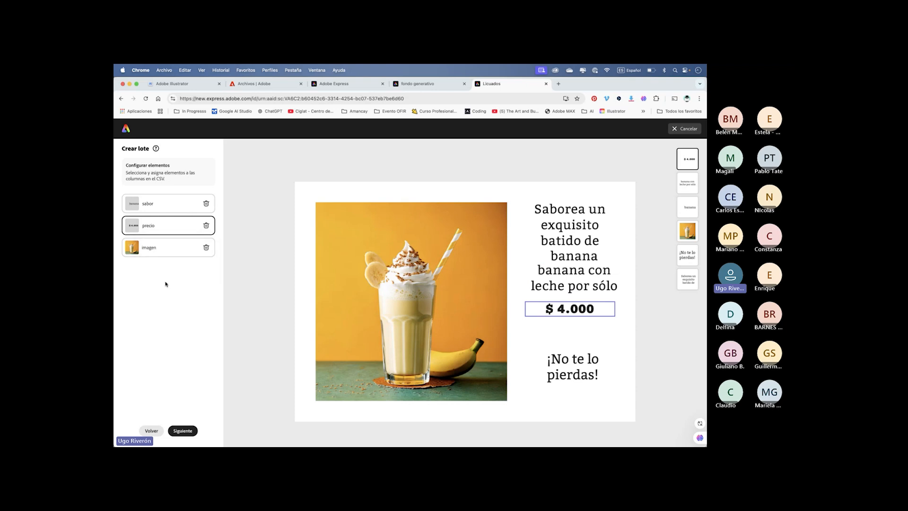
pyautogui.click(182, 430)
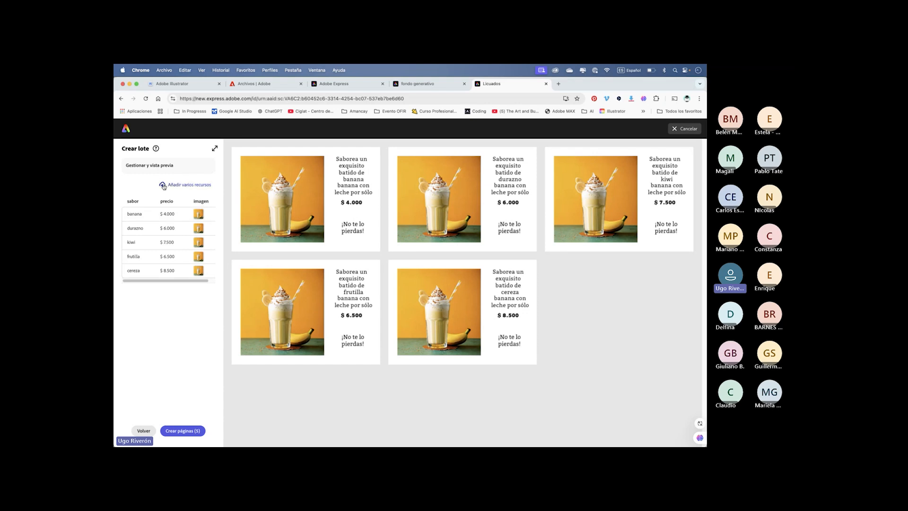
# - Assign the matching milkshake pictures from the Ofir library to the banana, durazno, kiwi, frutilla and cereza rows, and create the five pages
pyautogui.click(198, 214)
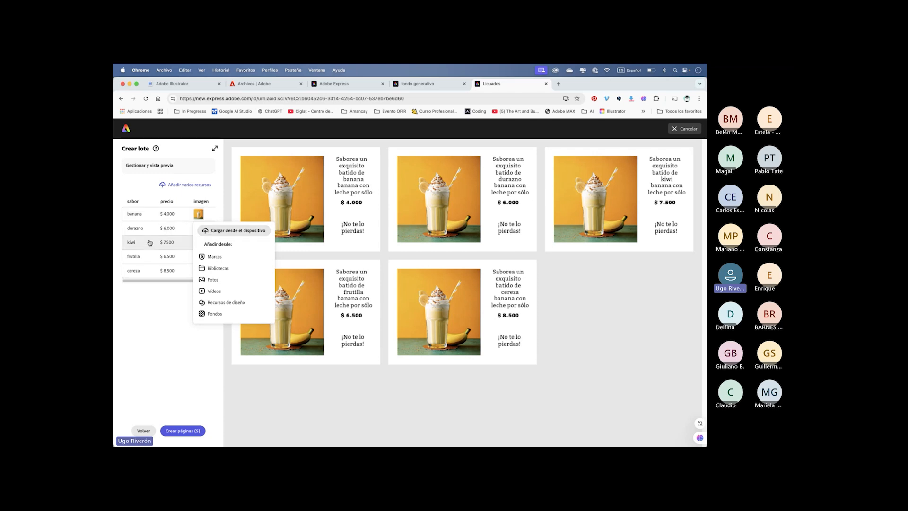
pyautogui.click(212, 269)
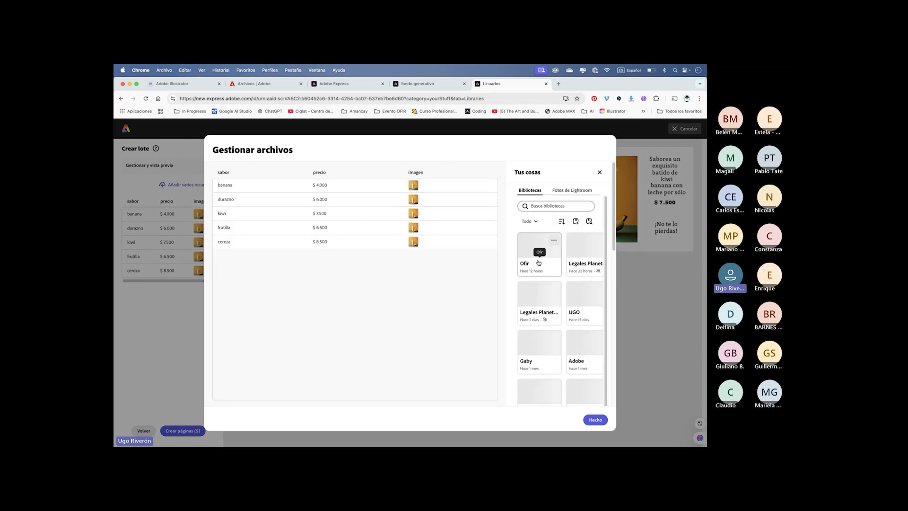
pyautogui.click(539, 257)
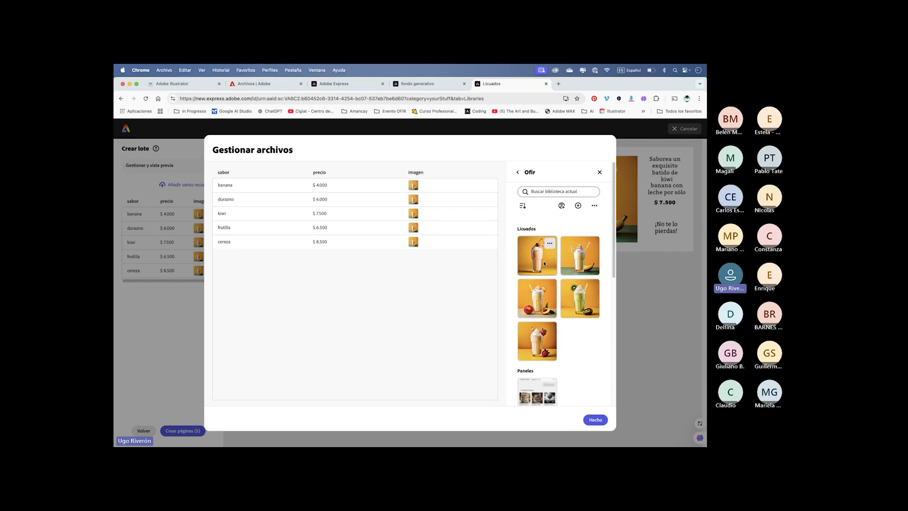
pyautogui.moveTo(589, 277); pyautogui.dragTo(416, 186)
pyautogui.moveTo(540, 303); pyautogui.dragTo(413, 198)
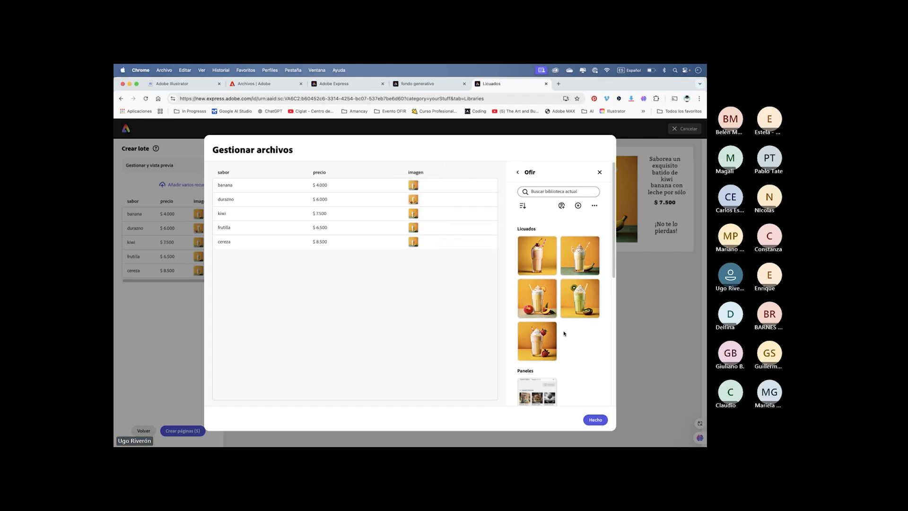
pyautogui.moveTo(579, 298); pyautogui.dragTo(413, 213)
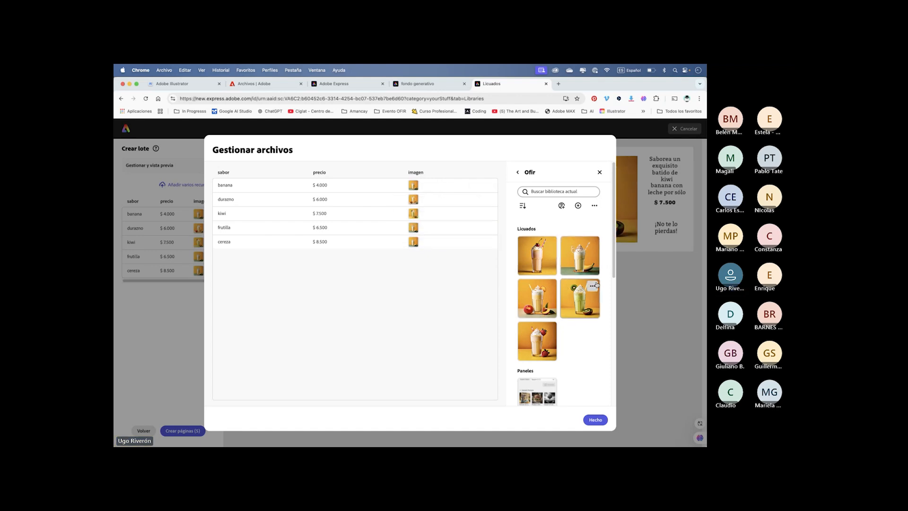
pyautogui.moveTo(542, 343); pyautogui.dragTo(414, 231)
pyautogui.moveTo(536, 256); pyautogui.dragTo(417, 240)
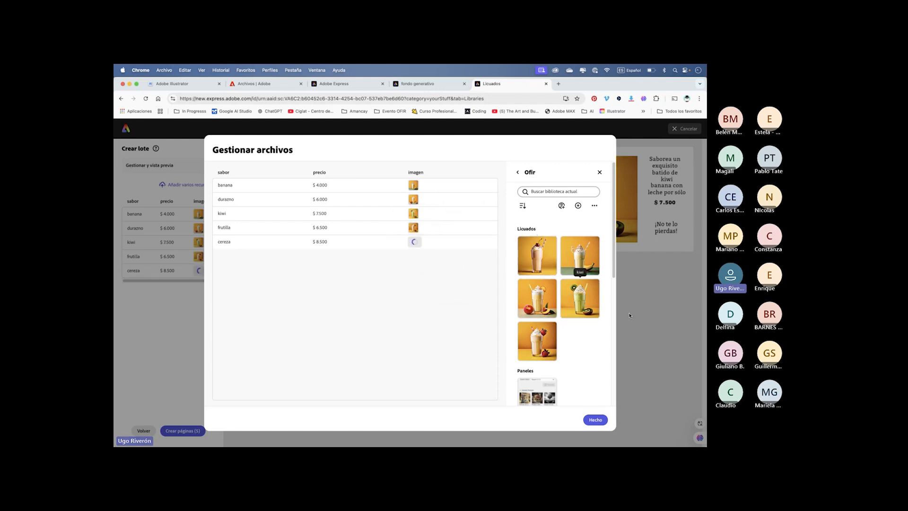
pyautogui.click(598, 422)
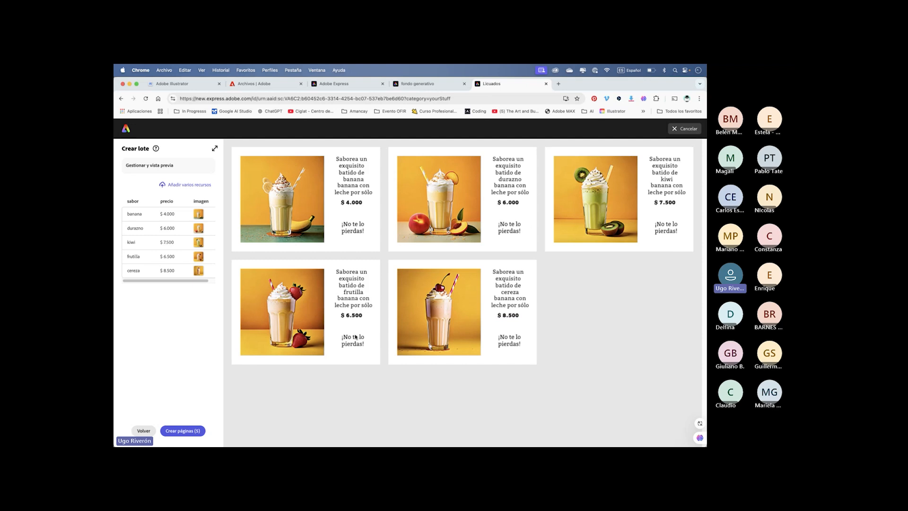
pyautogui.click(187, 431)
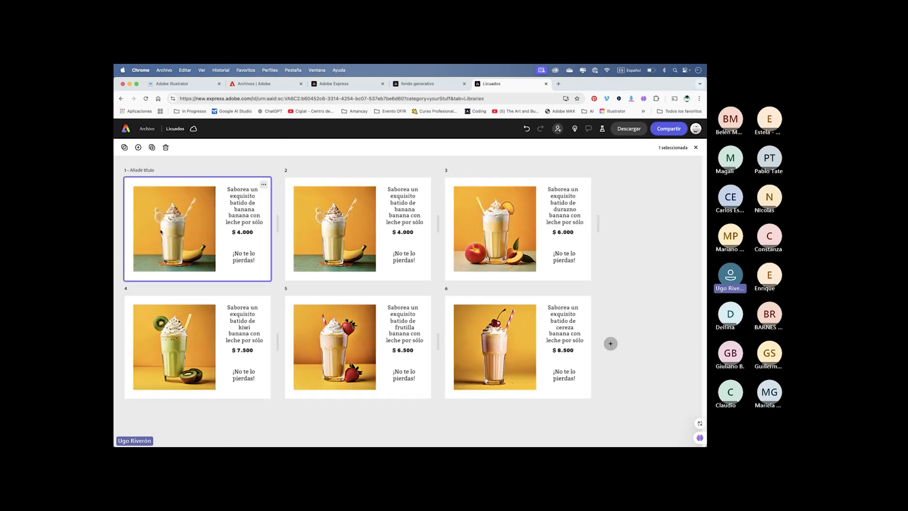
# - Open the first flyer and check each generated page's fruit name, price and picture, returning to page 1
pyautogui.doubleClick(256, 236)
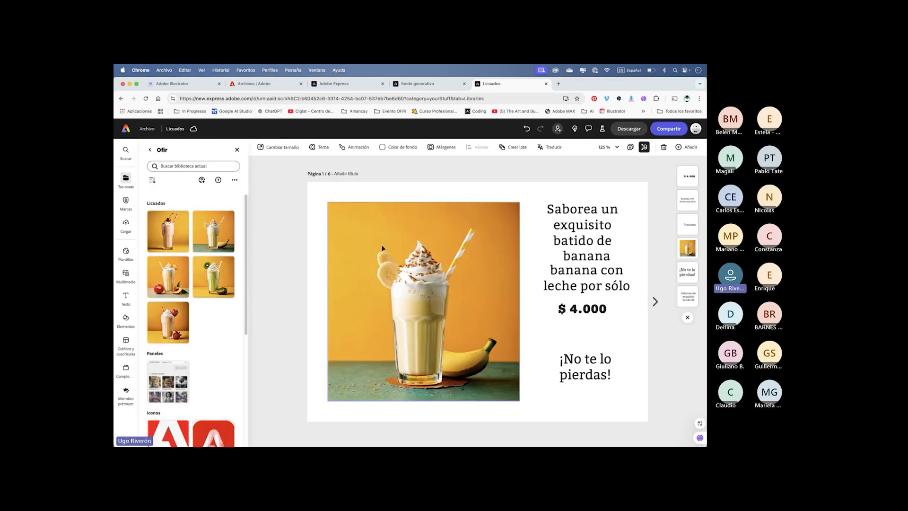
pyautogui.click(655, 301)
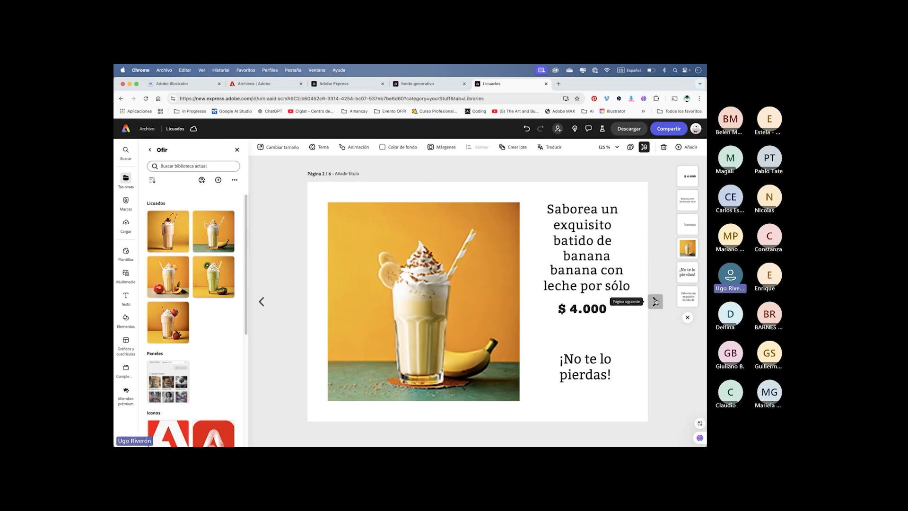
pyautogui.click(654, 301)
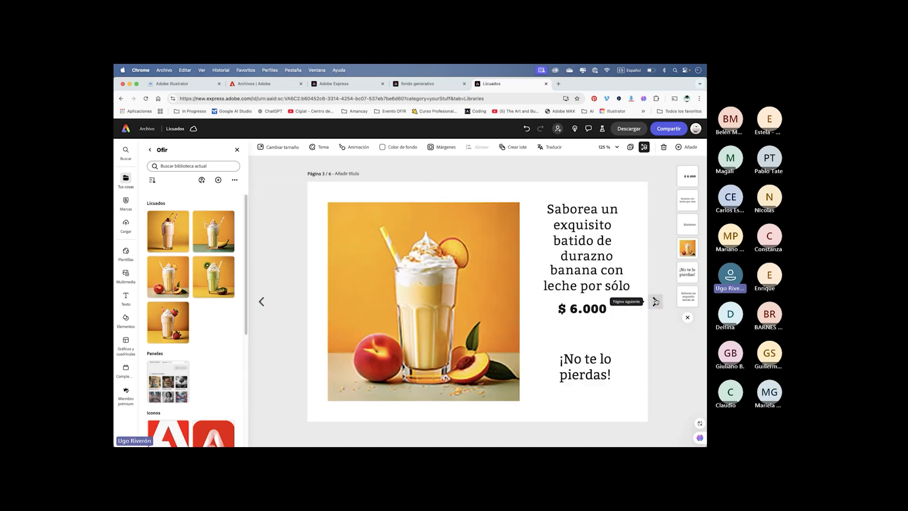
pyautogui.click(655, 301)
pyautogui.click(654, 301)
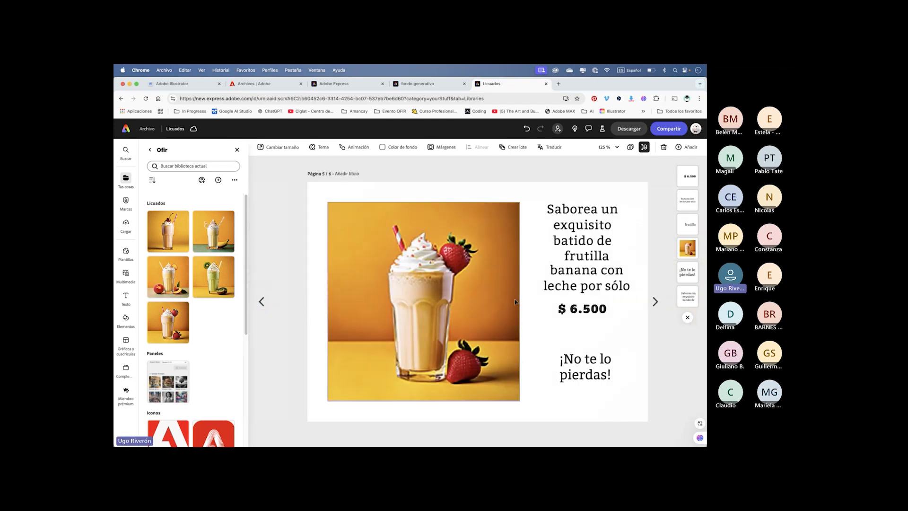
pyautogui.click(655, 301)
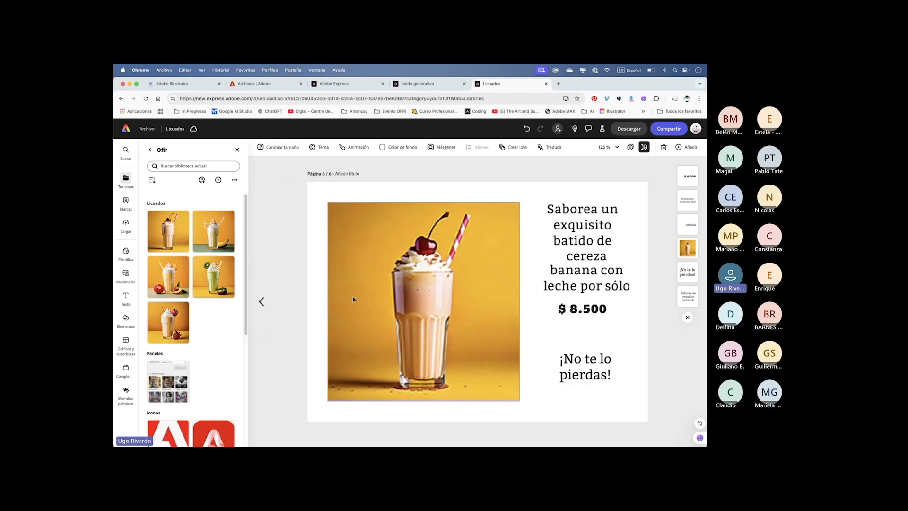
pyautogui.click(261, 301)
pyautogui.click(262, 302)
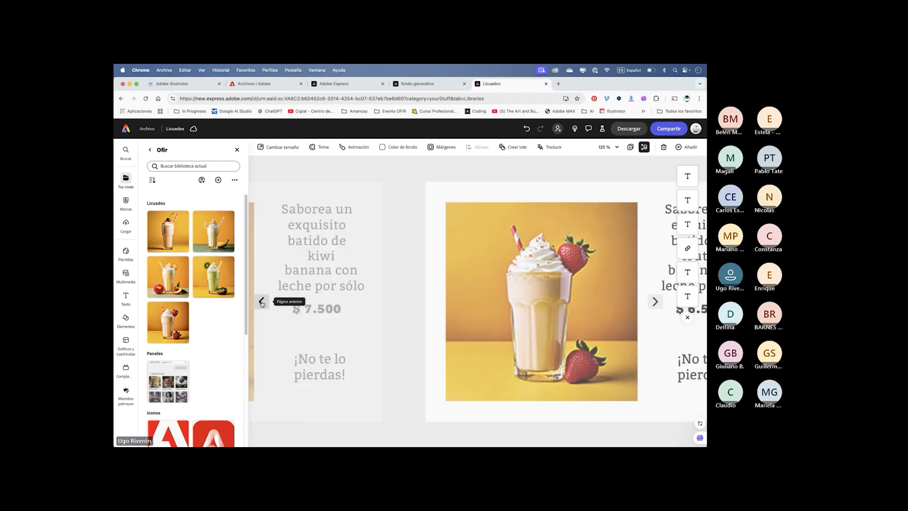
pyautogui.click(261, 302)
pyautogui.click(261, 302)
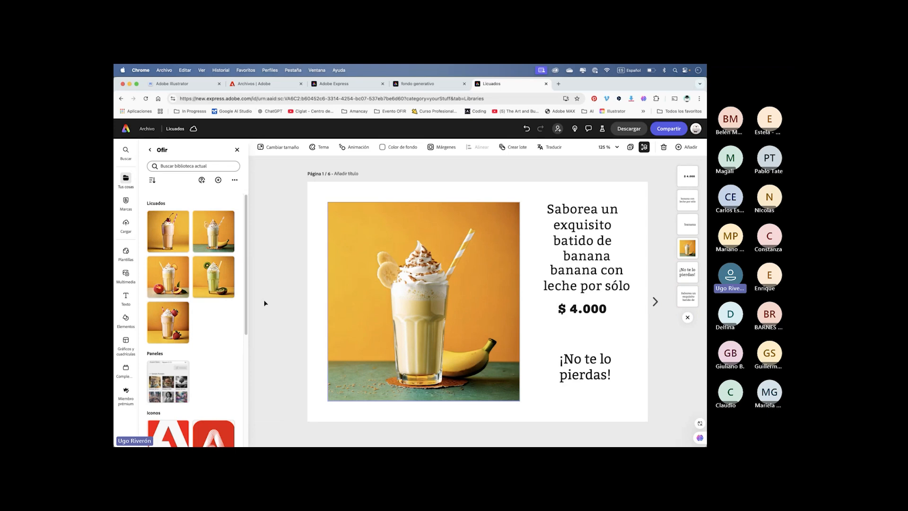
# - Translate all six flyer pages into German, Italian, Japanese and English
pyautogui.click(550, 148)
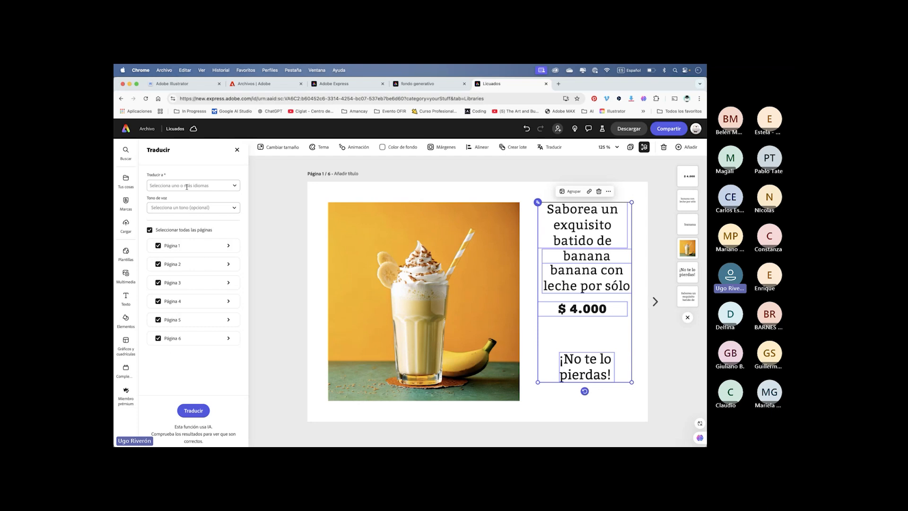
pyautogui.click(236, 187)
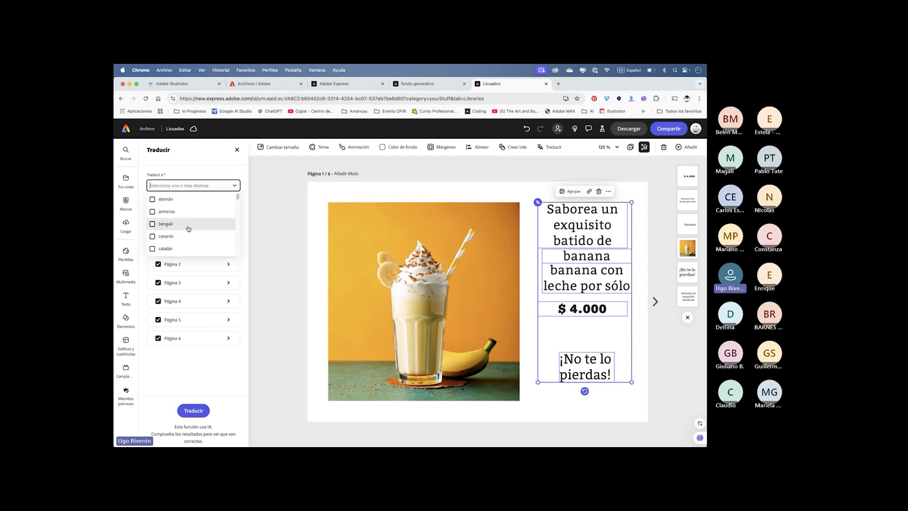
pyautogui.click(171, 199)
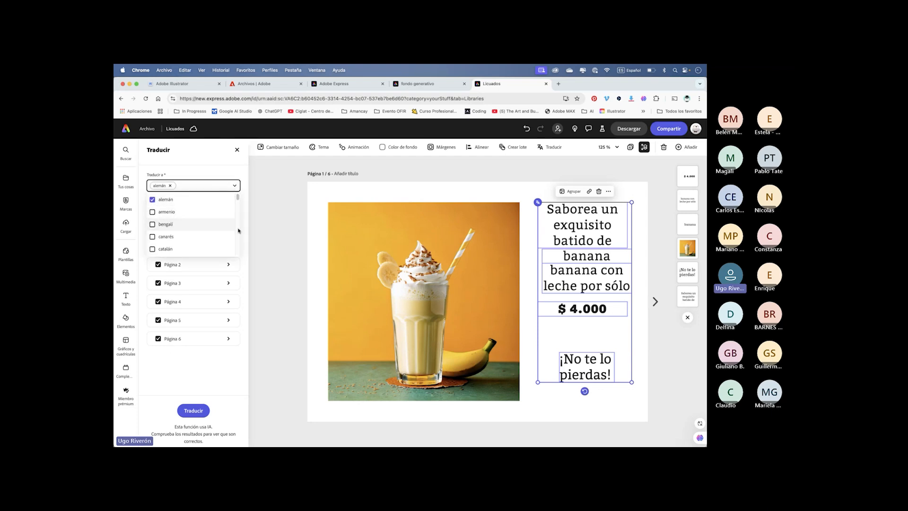
pyautogui.scroll(-5, 238, 230)
pyautogui.click(152, 215)
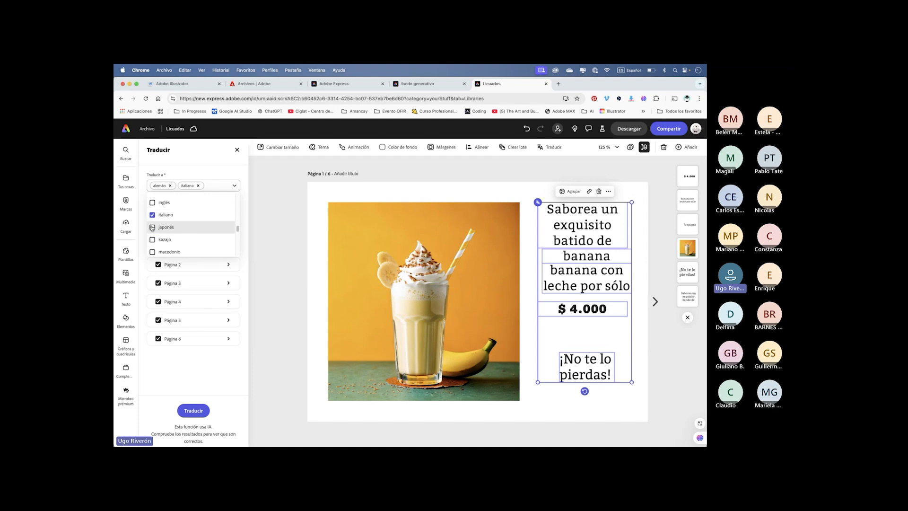
pyautogui.click(152, 227)
pyautogui.click(152, 212)
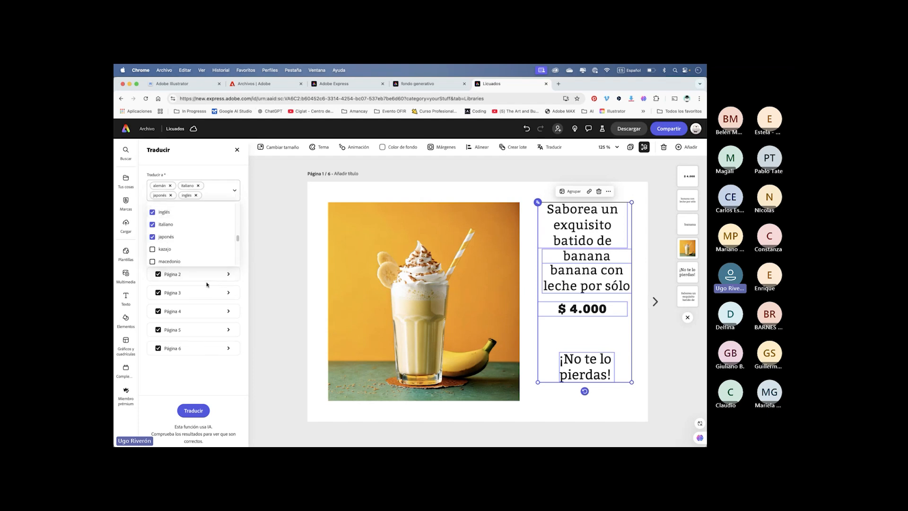
pyautogui.click(193, 410)
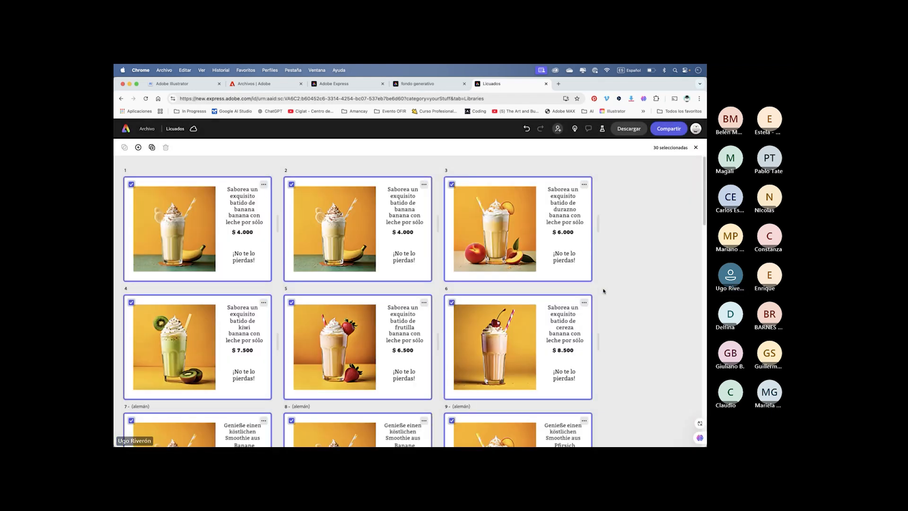
# - Review the translated flyers in the page overview and open the English strawberry flyer
pyautogui.scroll(-10, 619, 348)
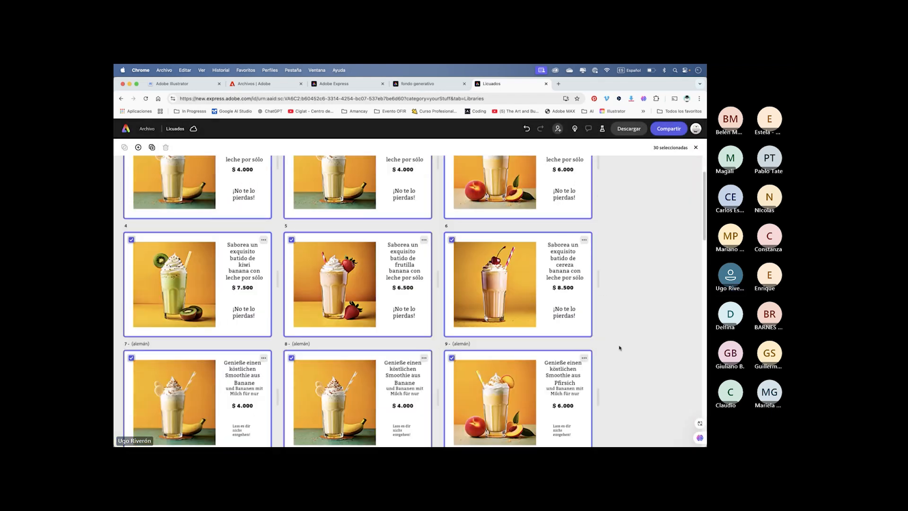
pyautogui.scroll(-8, 619, 348)
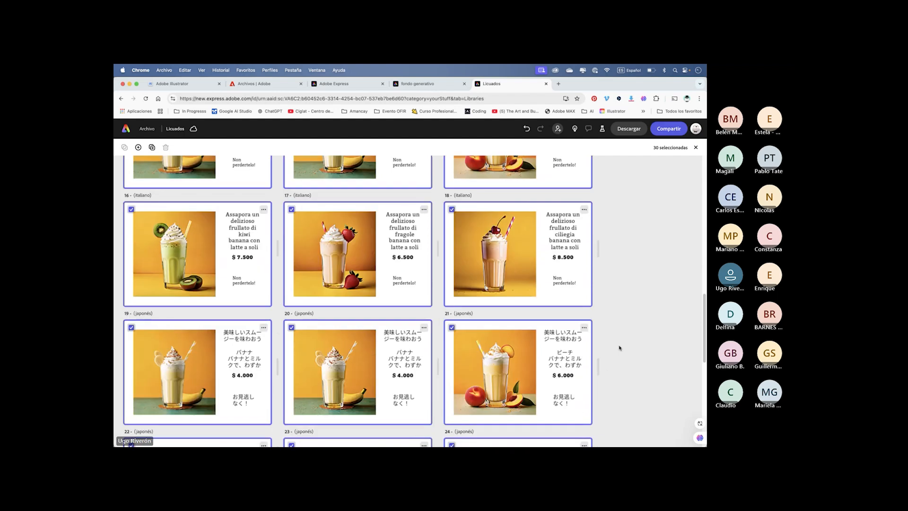
pyautogui.scroll(-2, 620, 348)
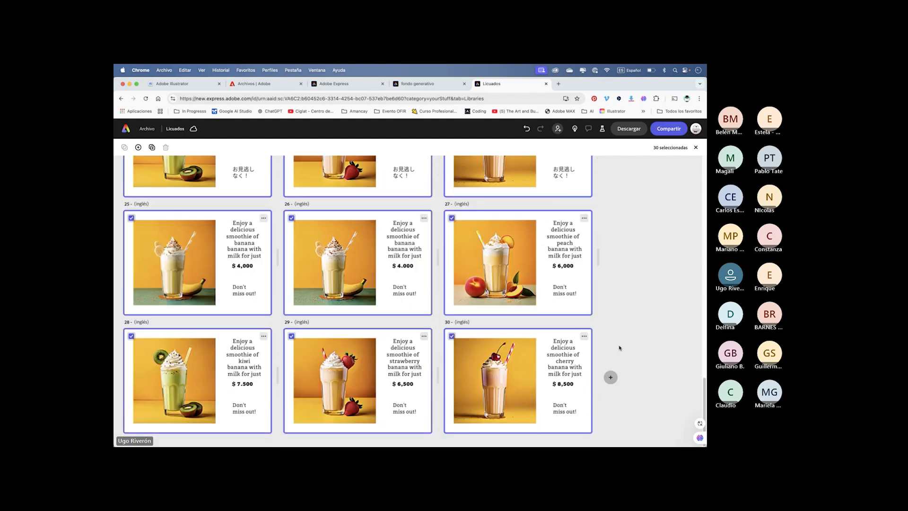
pyautogui.scroll(3, 620, 348)
pyautogui.scroll(-2, 619, 348)
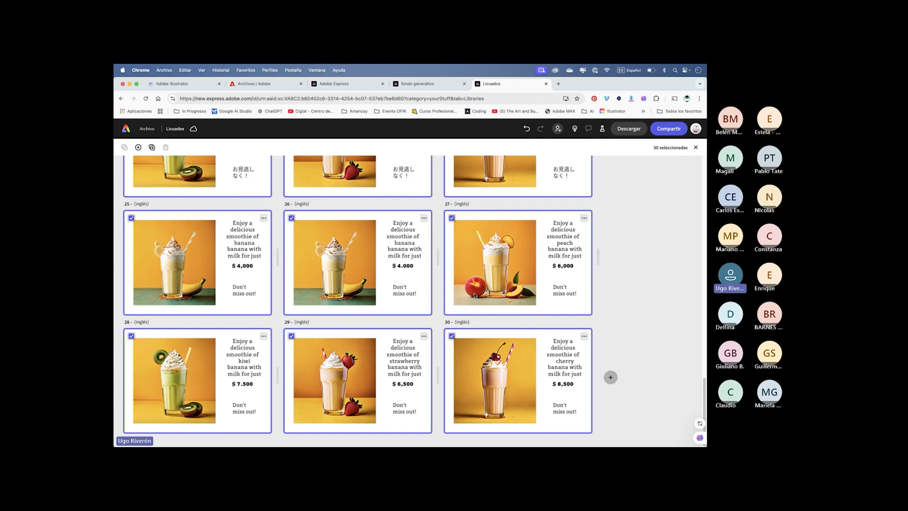
pyautogui.doubleClick(411, 365)
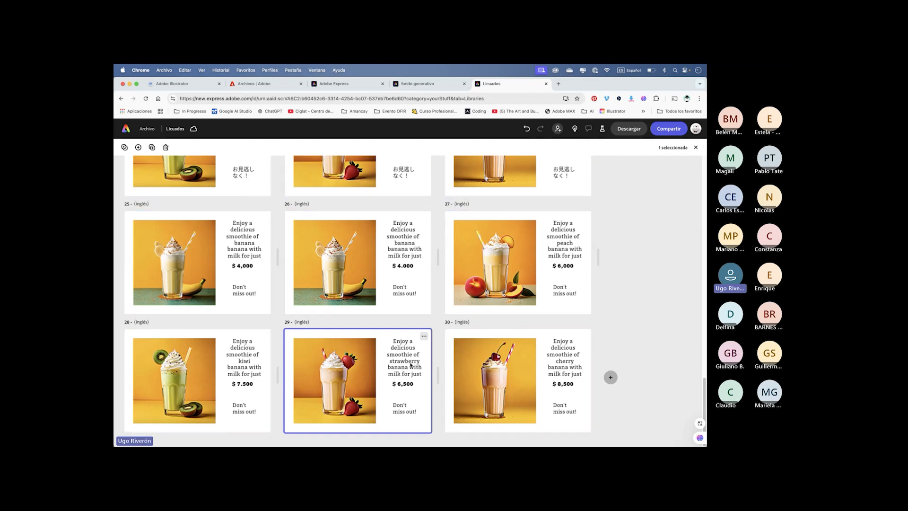
# - Examine the "strawberry" text box on the English flyer, and leave the Ofir library and close its panel
pyautogui.click(590, 257)
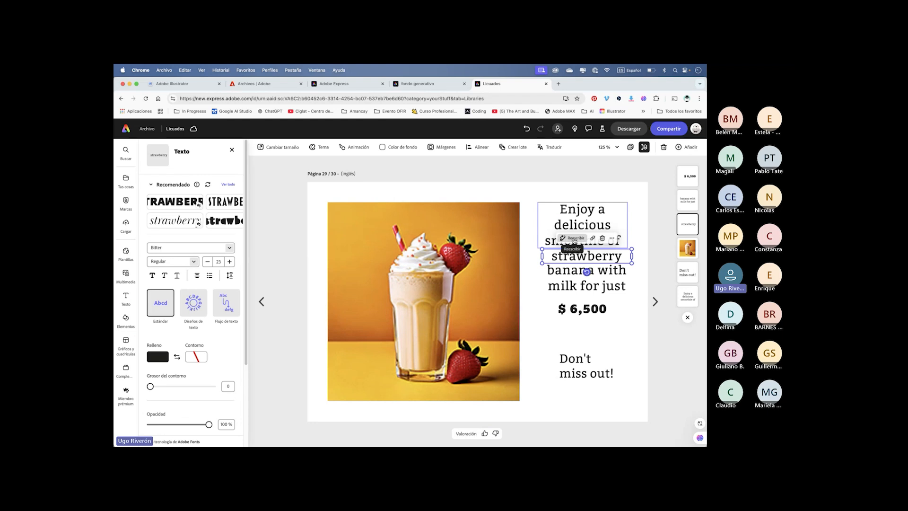
pyautogui.moveTo(542, 263)
pyautogui.mouseDown()
pyautogui.moveTo(562, 258)
pyautogui.moveTo(533, 264)
pyautogui.moveTo(568, 258)
pyautogui.moveTo(541, 262)
pyautogui.mouseUp()
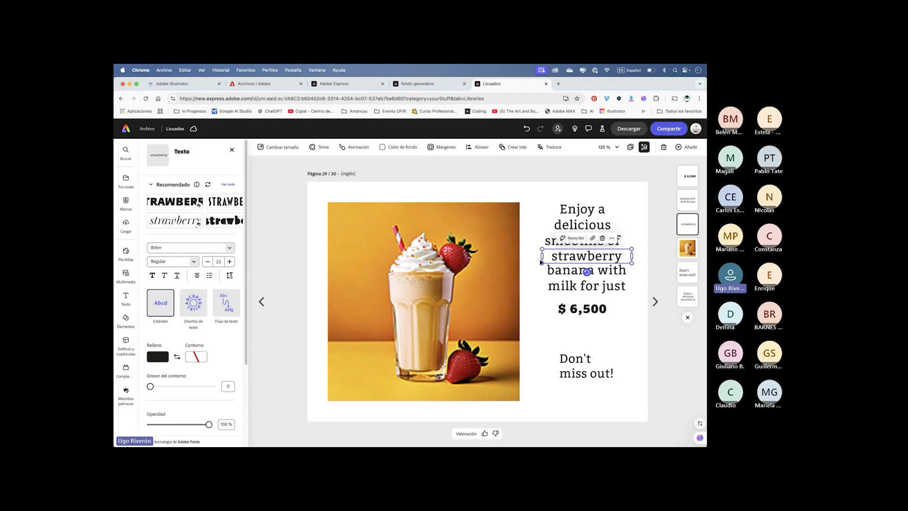
pyautogui.click(546, 347)
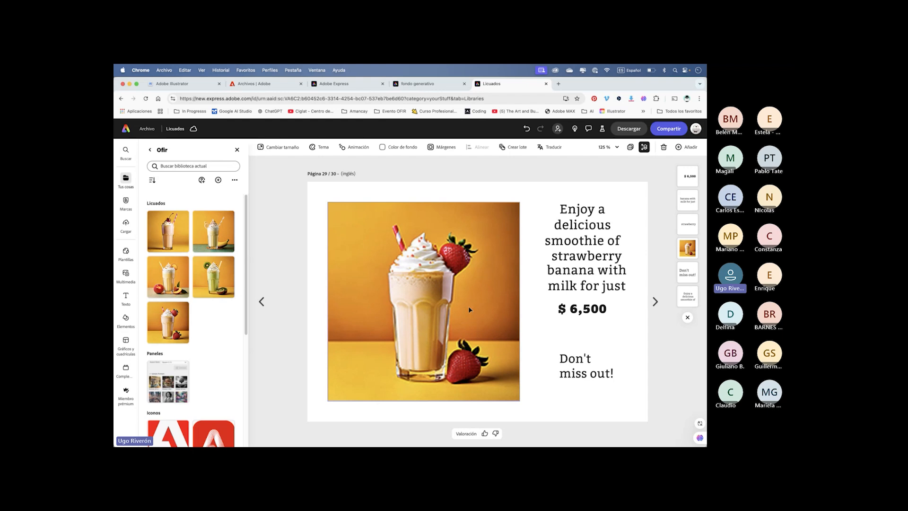
pyautogui.click(150, 151)
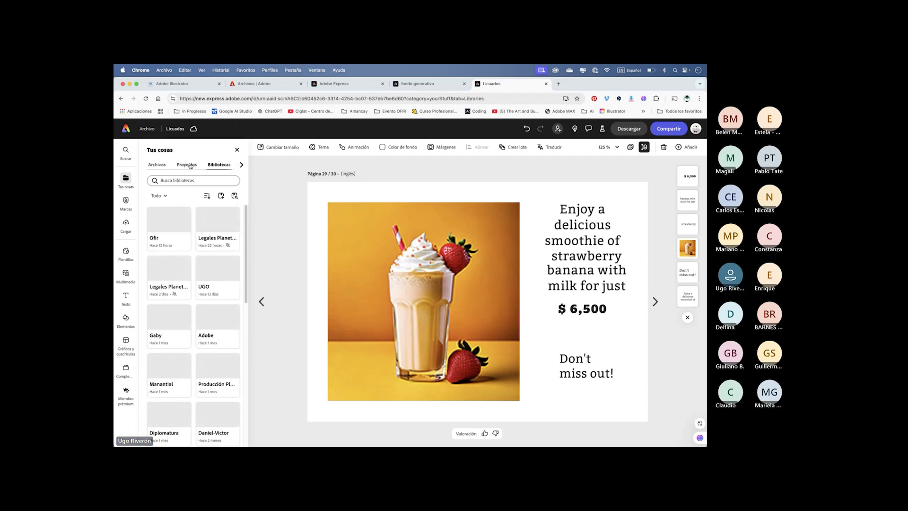
pyautogui.click(237, 150)
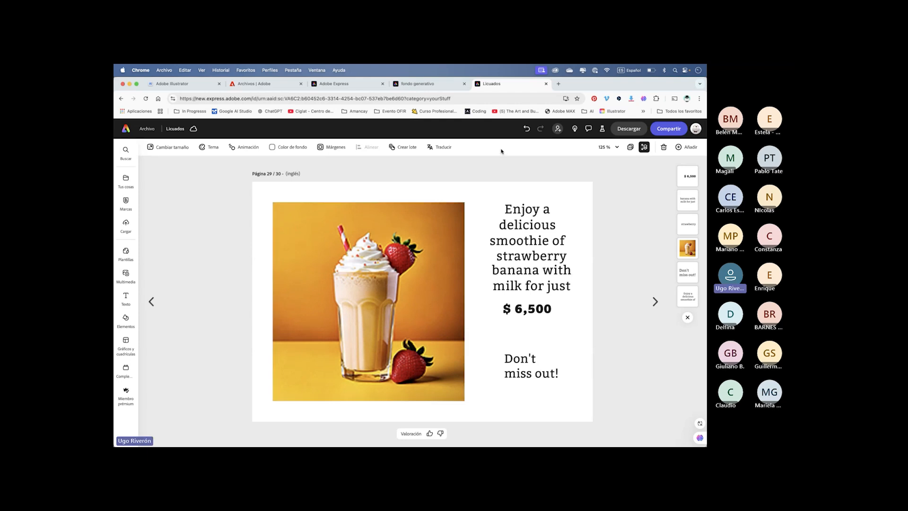
# - Look at the Generative Workspace in Photoshop (Beta), return to the Licuados flyer in Chrome and begin switching applications again
pyautogui.press('super+Tab')
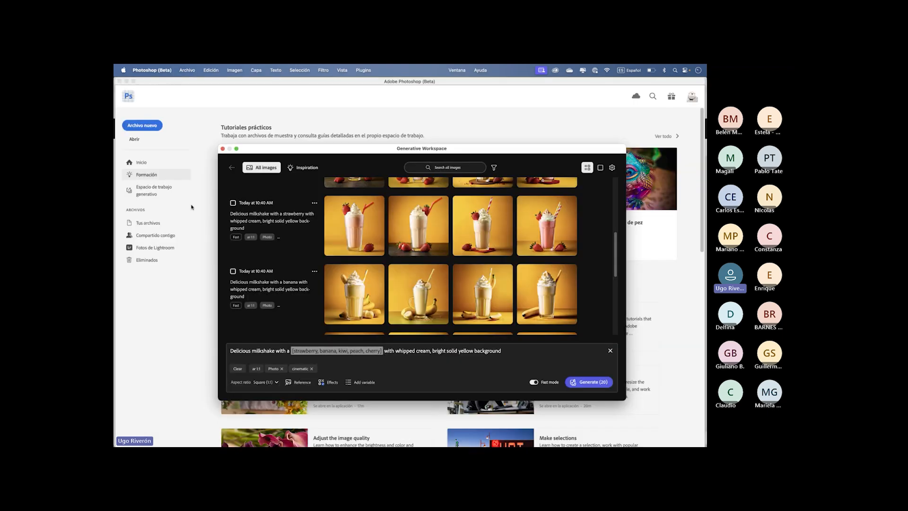
pyautogui.press('super+Tab')
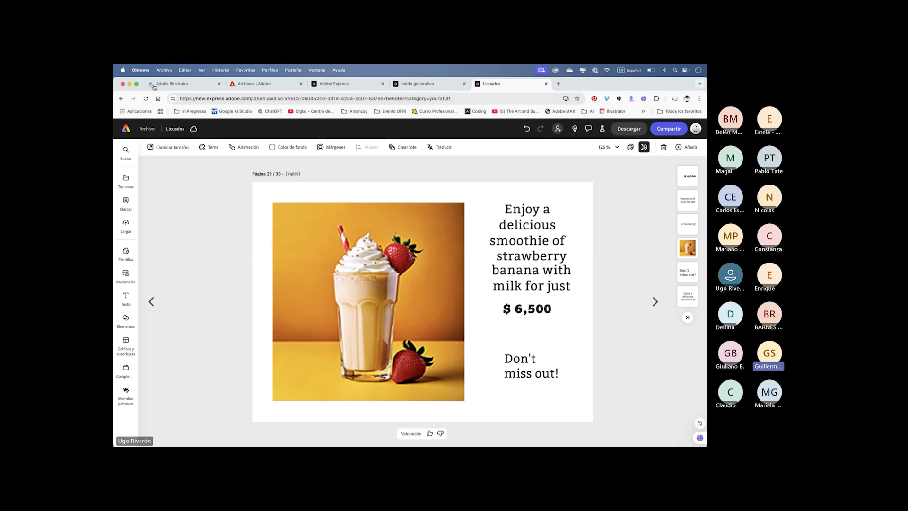
pyautogui.press('super+Tab')
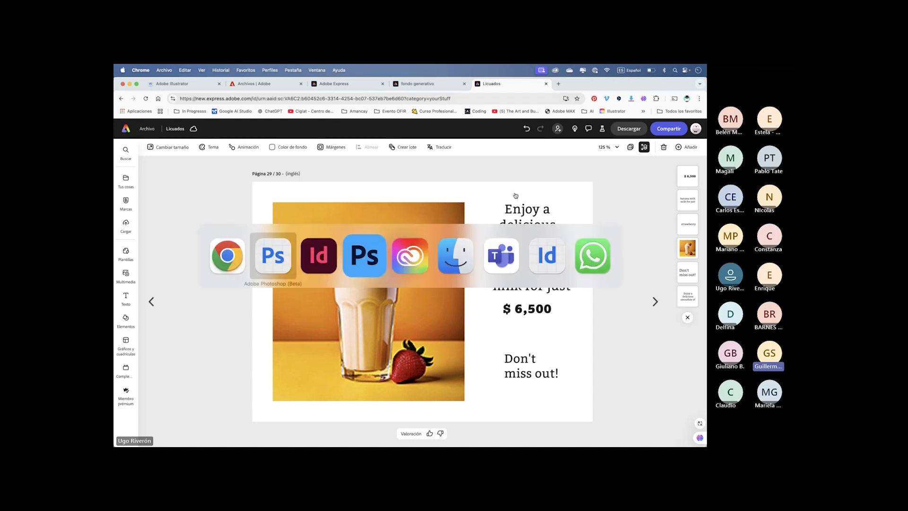
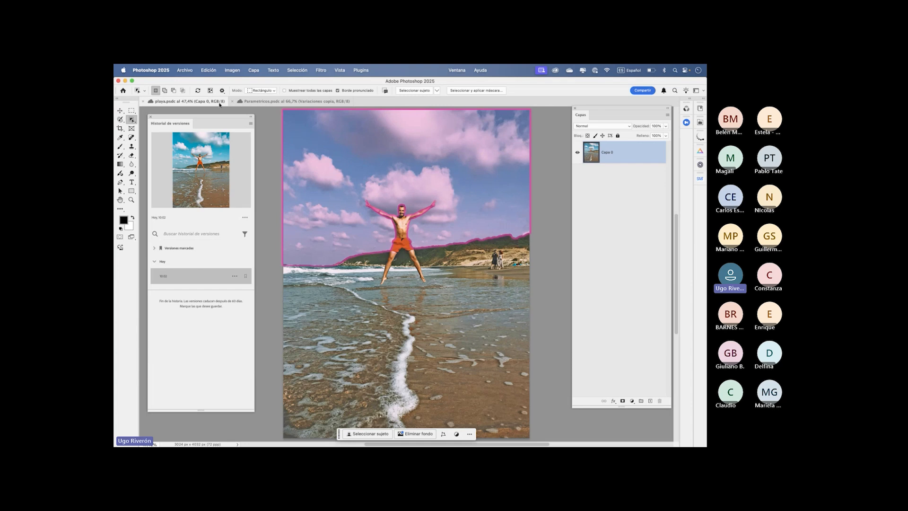
# - Activate the Remove tool and accept the generative AI user guidelines
pyautogui.click(135, 111)
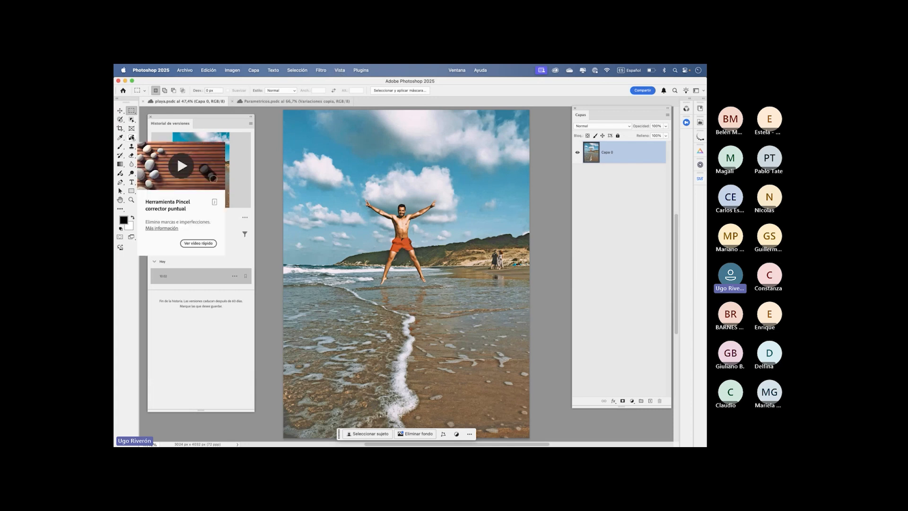
pyautogui.moveTo(132, 137); pyautogui.dragTo(157, 152)
pyautogui.click(165, 144)
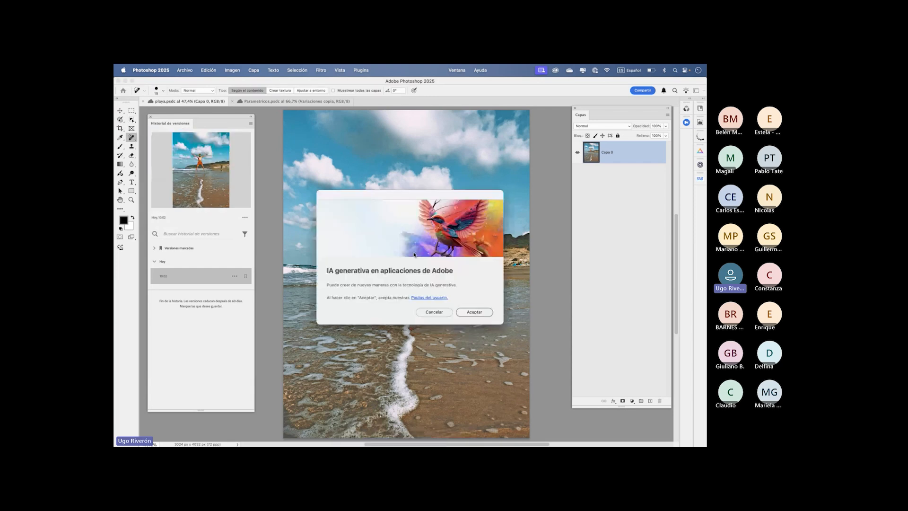
pyautogui.click(474, 312)
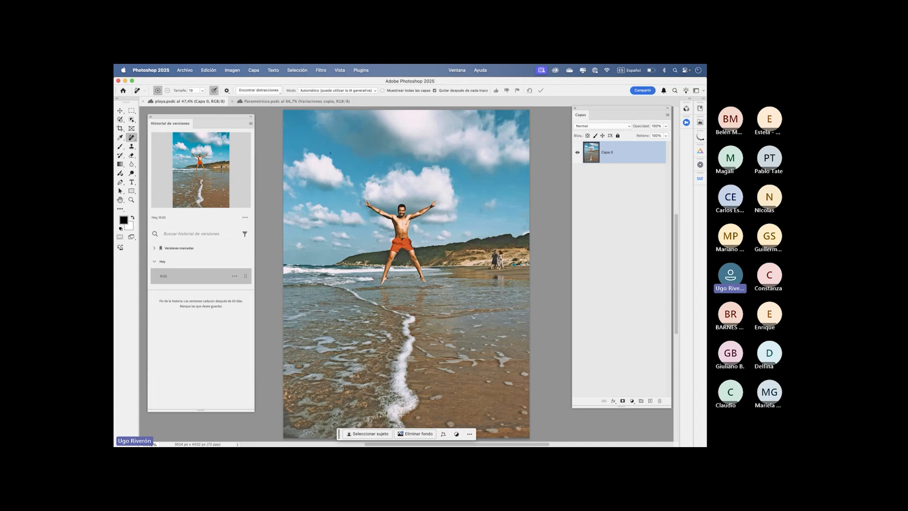
# - Enlarge the Remove tool's brush and paint over the jumping man to erase him from the beach photo
pyautogui.click(201, 91)
pyautogui.moveTo(201, 101); pyautogui.dragTo(217, 101)
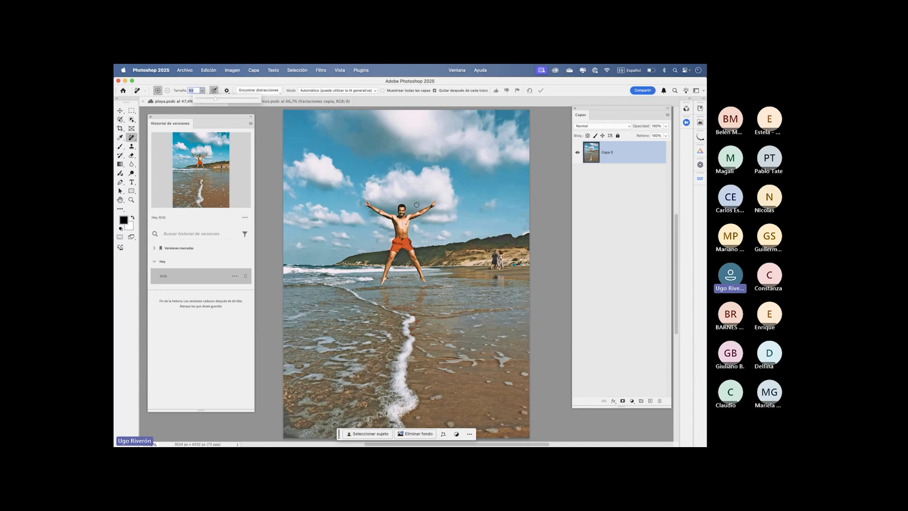
pyautogui.moveTo(367, 213)
pyautogui.mouseDown()
pyautogui.moveTo(388, 240)
pyautogui.moveTo(381, 288)
pyautogui.moveTo(428, 237)
pyautogui.moveTo(440, 201)
pyautogui.moveTo(387, 200)
pyautogui.moveTo(413, 198)
pyautogui.mouseUp()
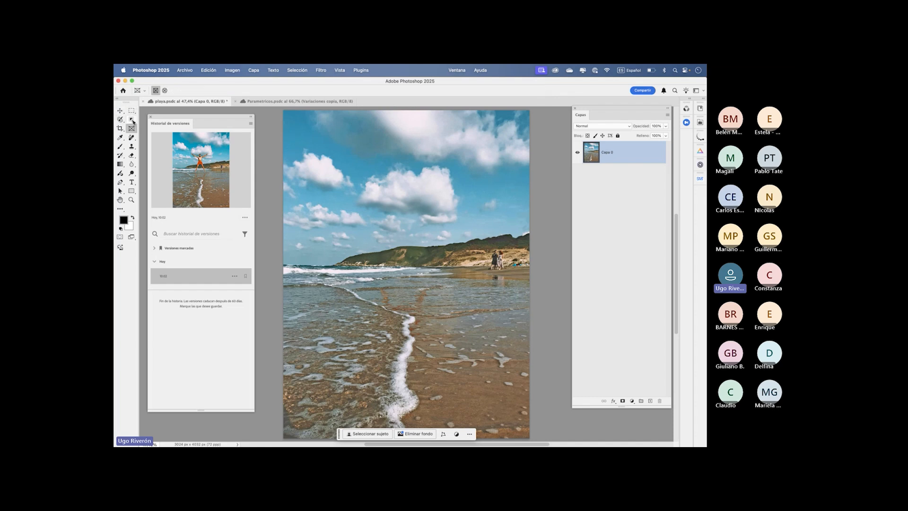
# - Activate the Object Selection tool and undo the removal of the jumping man
pyautogui.click(131, 110)
pyautogui.click(131, 128)
pyautogui.click(132, 120)
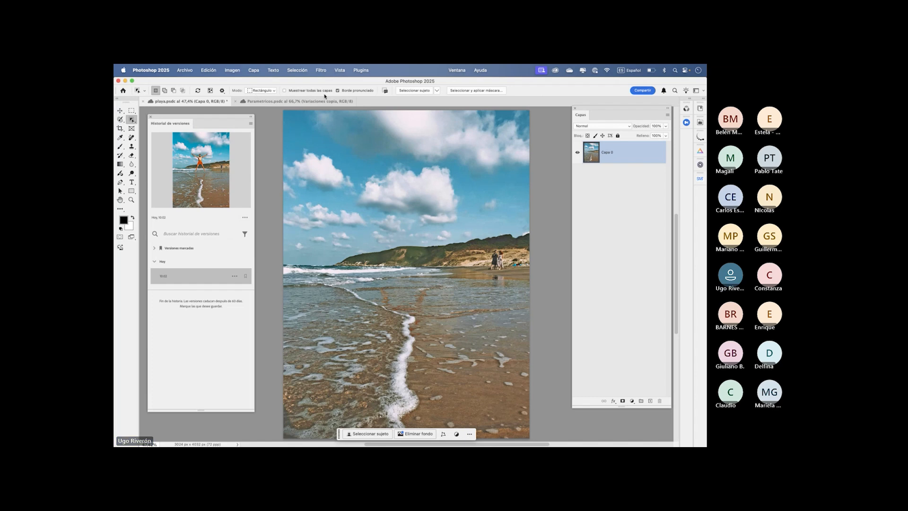
pyautogui.click(209, 70)
pyautogui.click(214, 84)
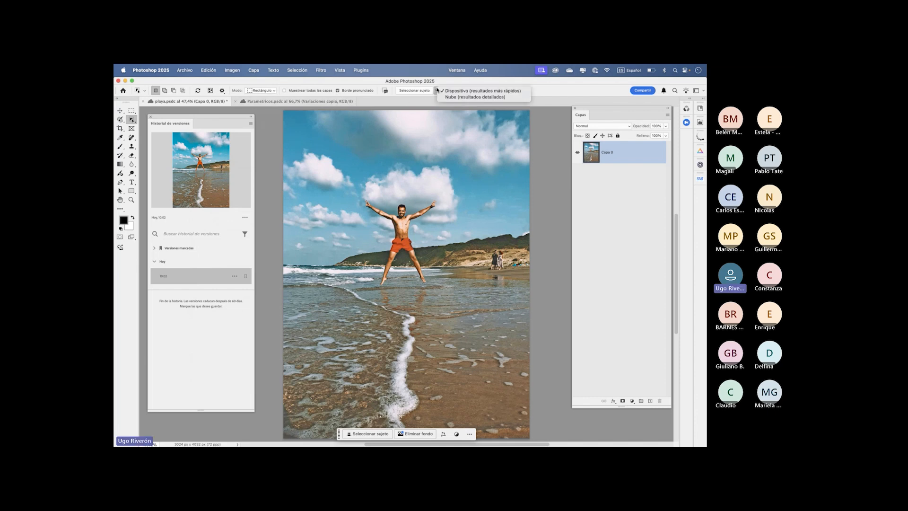
# - Select the jumping man with Select Subject, and try the Object Selection tool's Lasso mode before restoring Rectangle mode
pyautogui.click(414, 90)
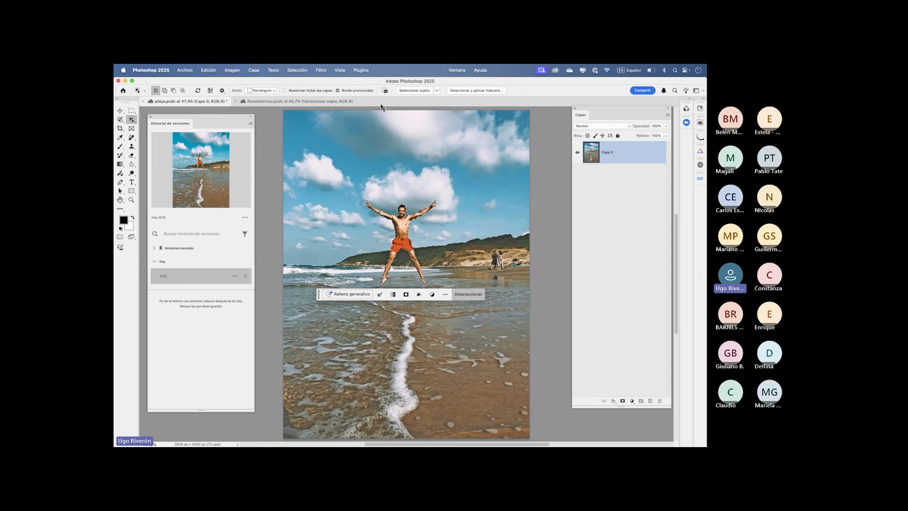
pyautogui.click(261, 90)
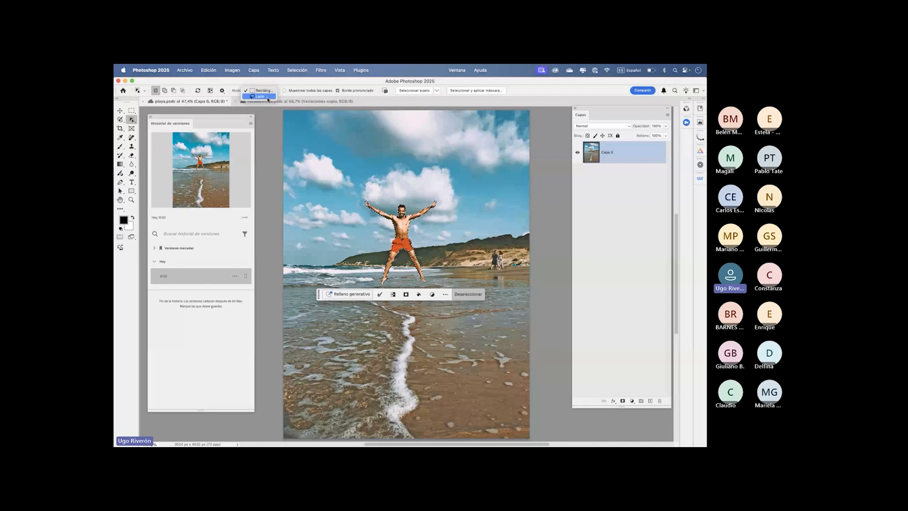
pyautogui.click(266, 97)
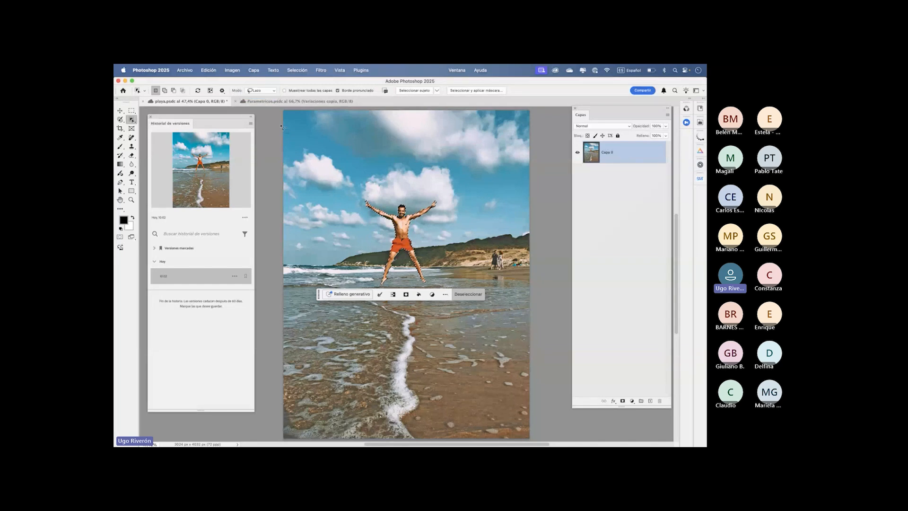
pyautogui.click(275, 92)
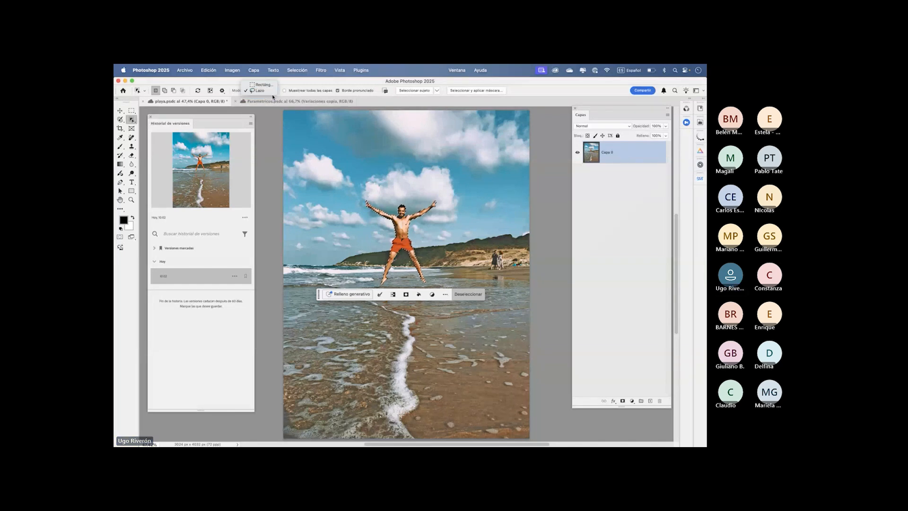
pyautogui.click(261, 84)
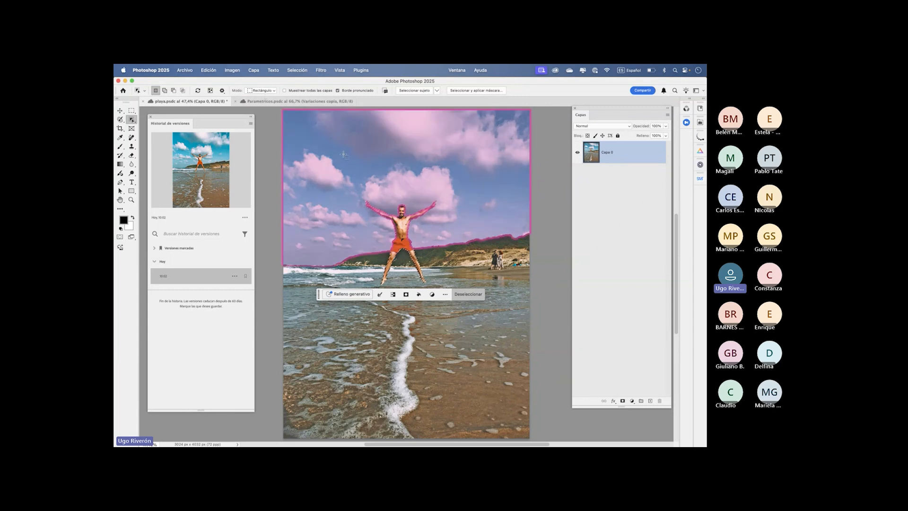
# - Reselect the jumping man by framing him with a rectangular Object Selection, and clear the selection
pyautogui.press('super+d')
pyautogui.moveTo(347, 175); pyautogui.dragTo(458, 301)
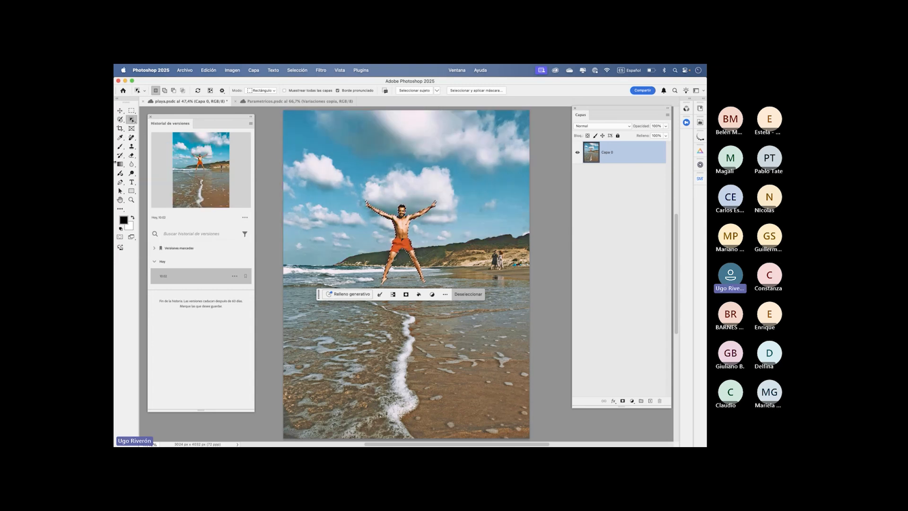
pyautogui.click(132, 110)
pyautogui.press('super+d')
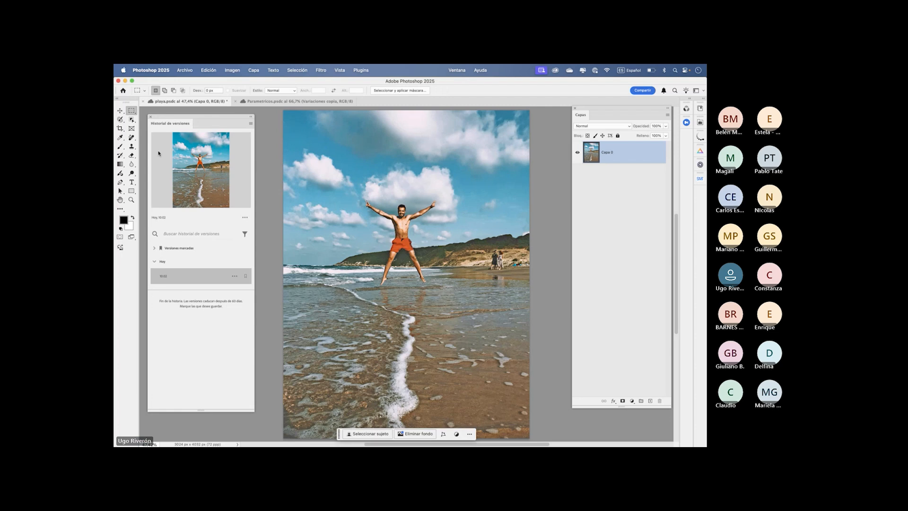
# - Detect the background people with the Remove tool's Find Distractions option for people, and remove them from the beach
pyautogui.click(132, 138)
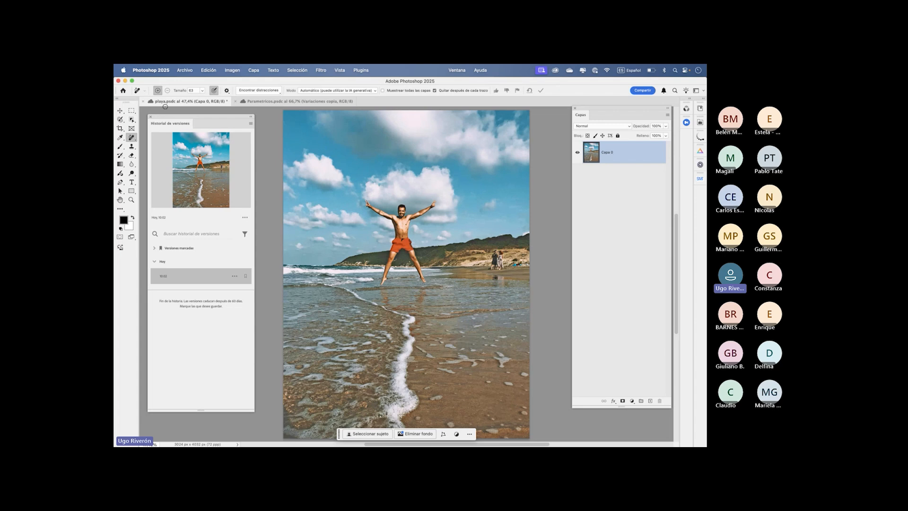
pyautogui.click(279, 92)
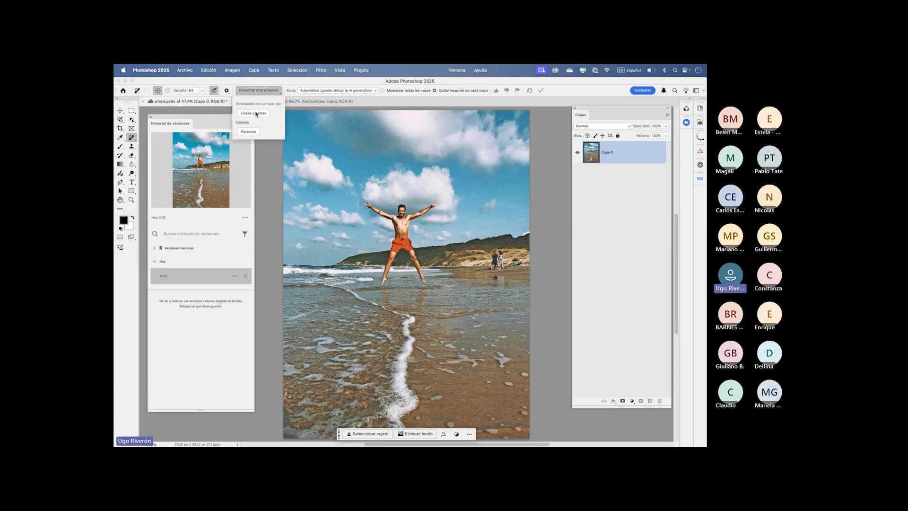
pyautogui.click(270, 93)
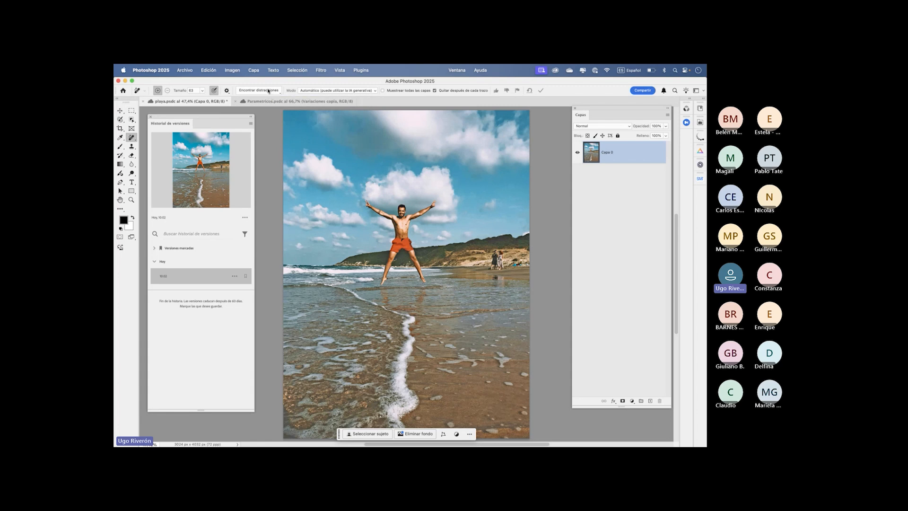
pyautogui.click(269, 92)
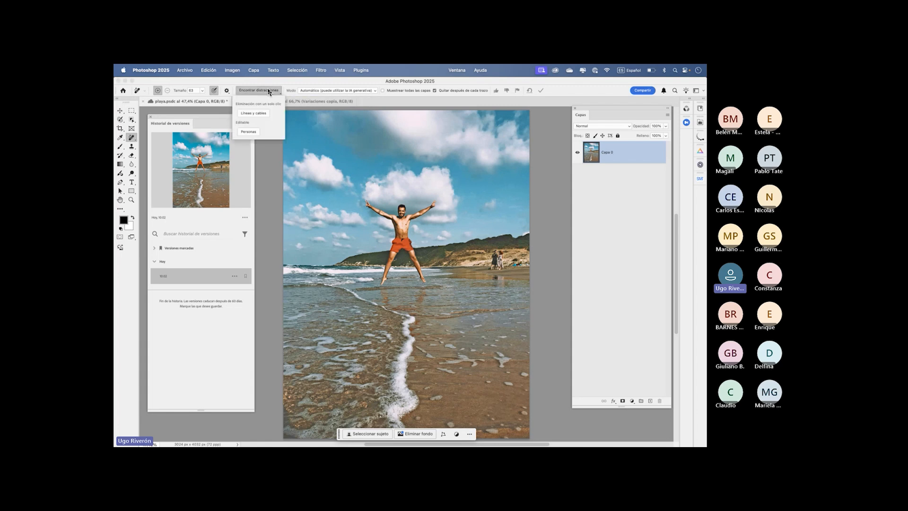
pyautogui.click(248, 132)
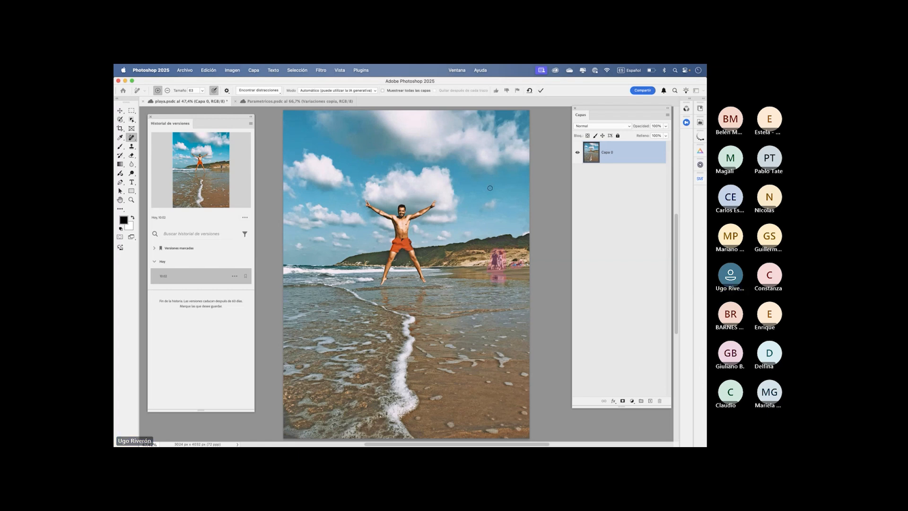
pyautogui.press('Return')
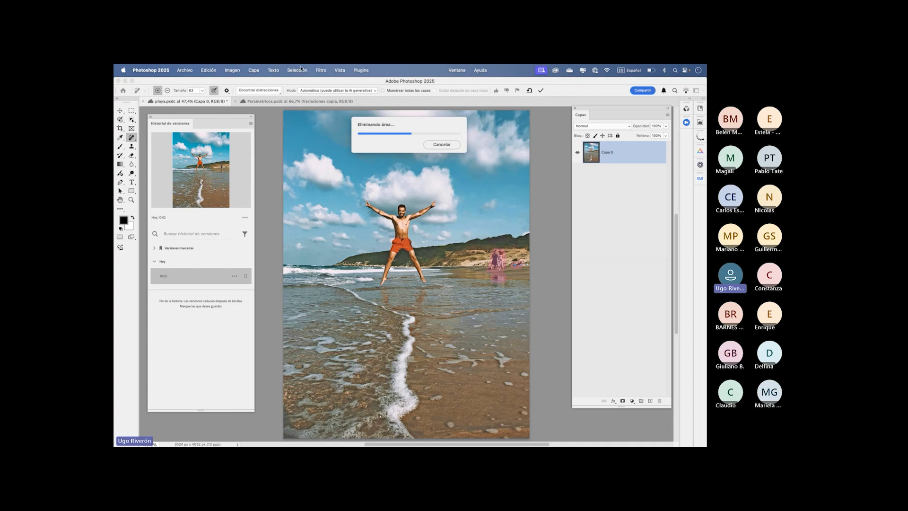
# - Review the Remove tool's generative AI modes and undo the removal of the background people
pyautogui.click(344, 90)
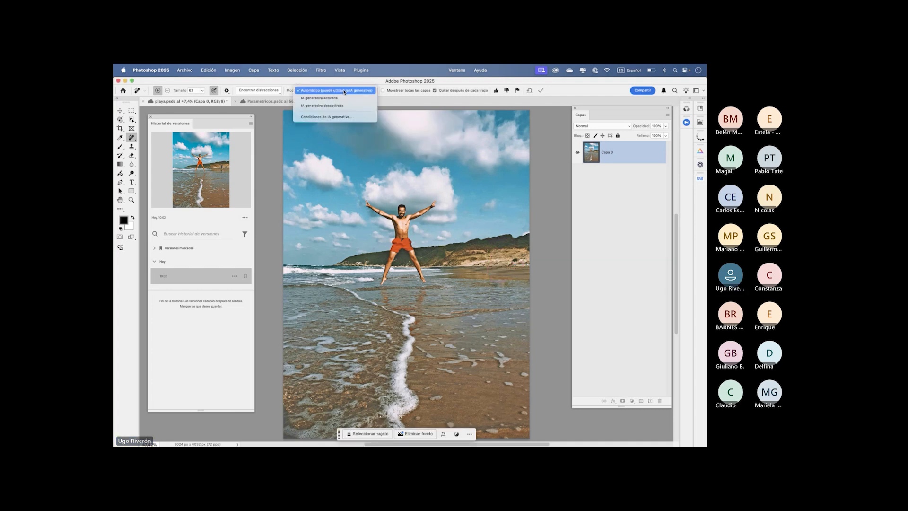
pyautogui.click(332, 92)
pyautogui.click(329, 90)
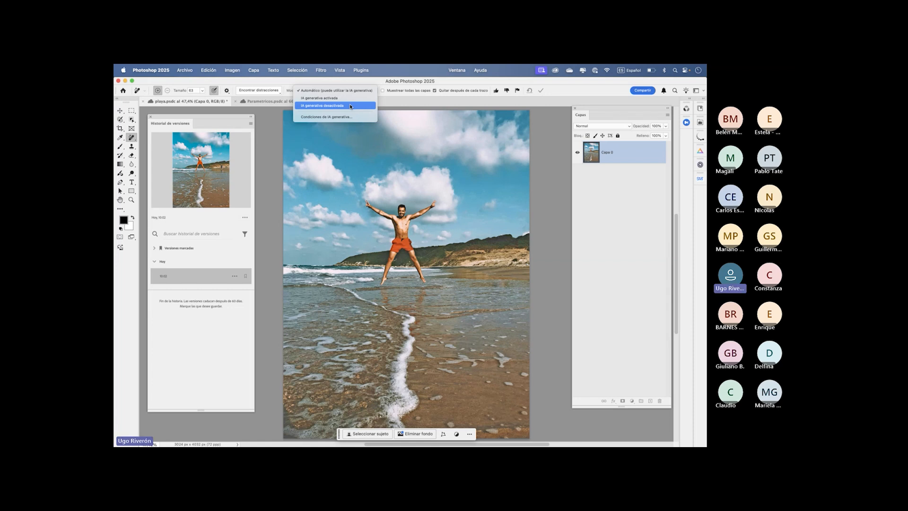
pyautogui.click(561, 90)
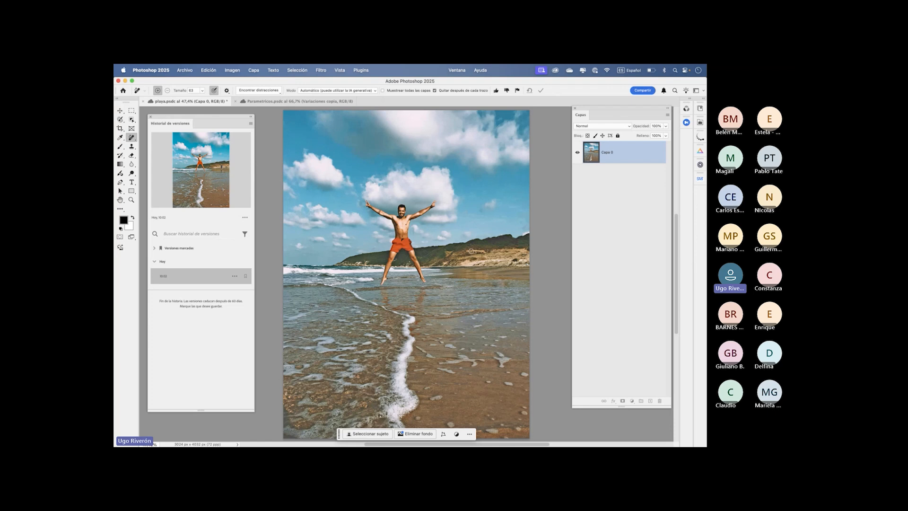
pyautogui.press('super+z')
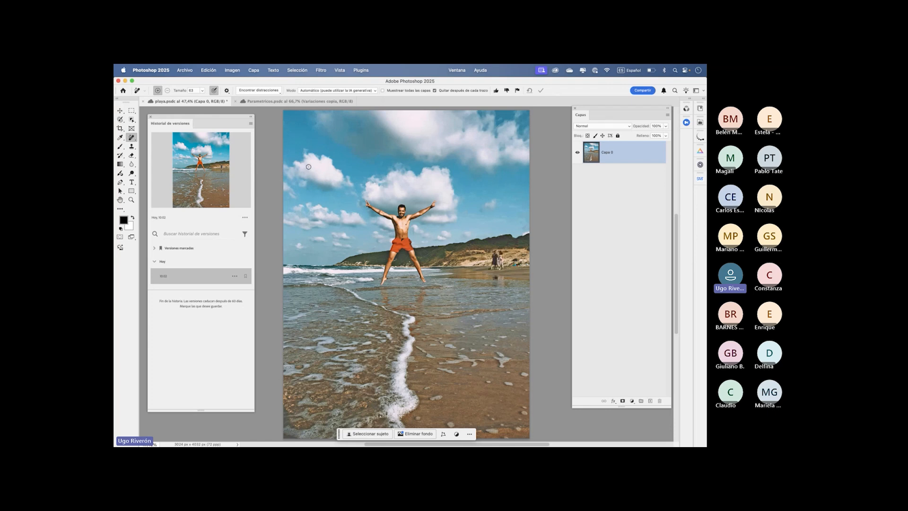
# - Add an empty layer above the photo and try to select the jumping man on it with Object Selection
pyautogui.click(649, 401)
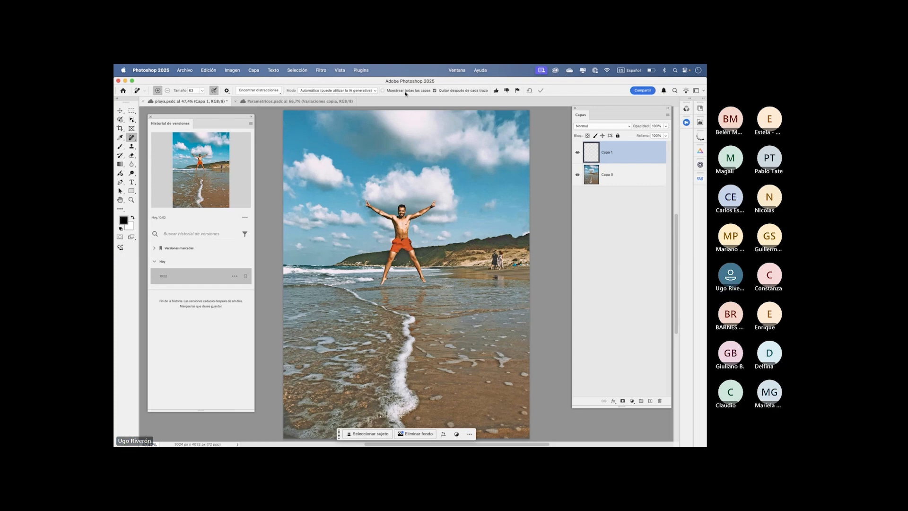
pyautogui.click(132, 120)
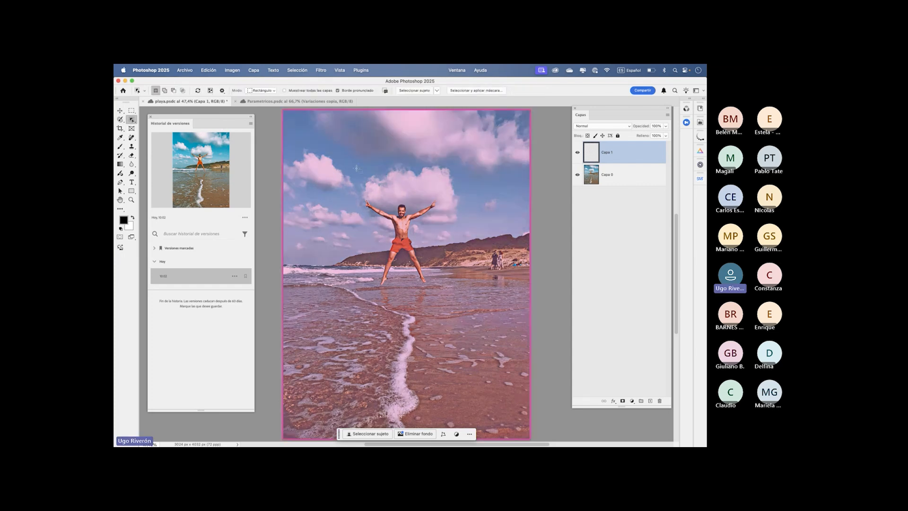
pyautogui.moveTo(354, 181); pyautogui.dragTo(455, 305)
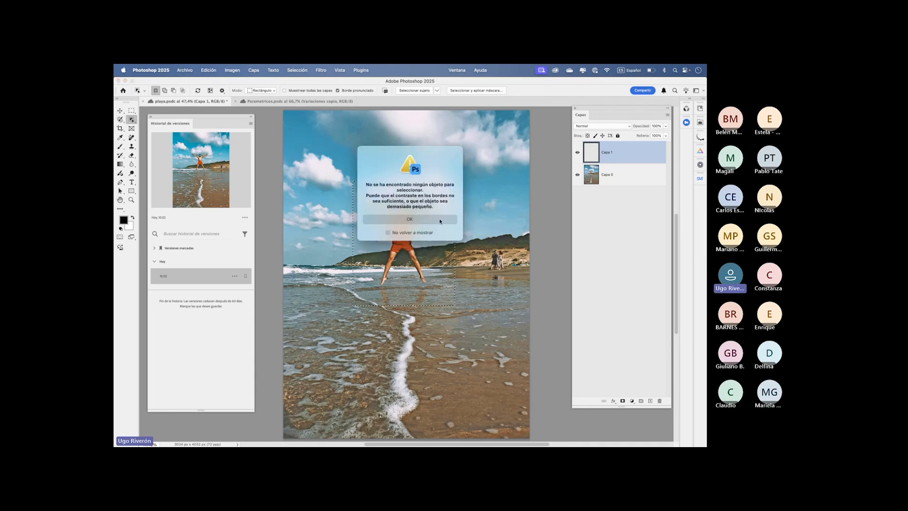
pyautogui.click(409, 218)
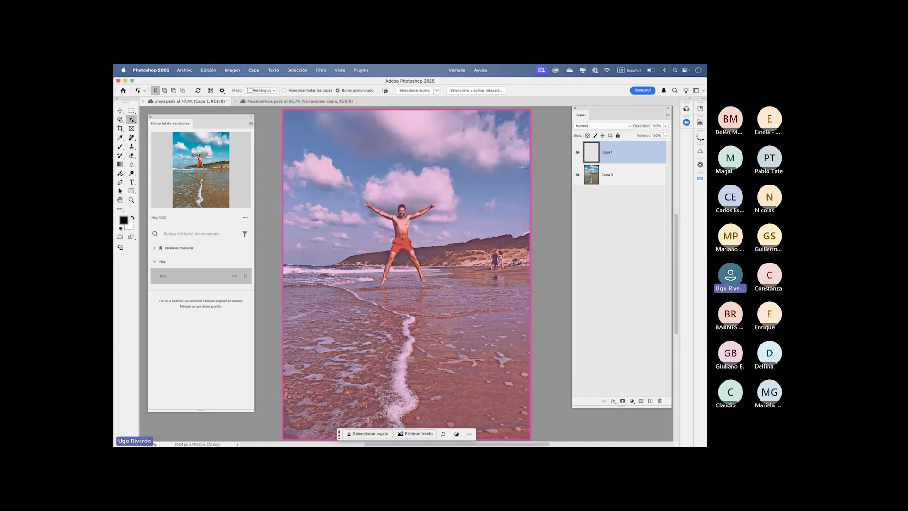
# - Toggle the photo layer's visibility, and select the jumping man with Object Selection set to sample all layers
pyautogui.click(577, 174)
pyautogui.click(577, 175)
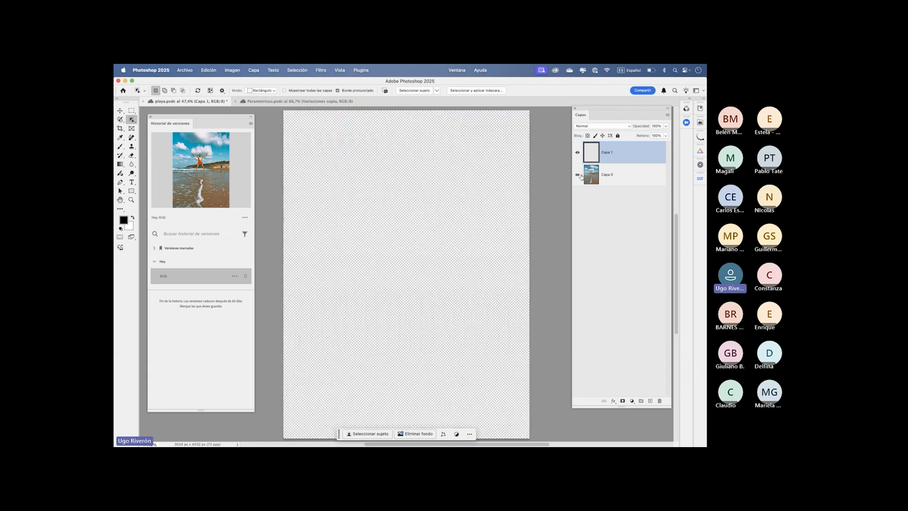
pyautogui.click(284, 90)
pyautogui.moveTo(357, 191); pyautogui.dragTo(459, 290)
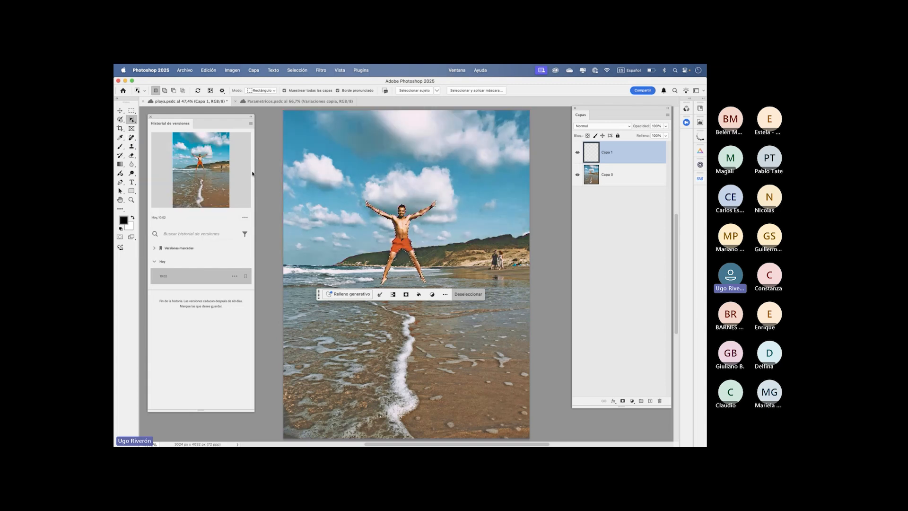
# - Clear the selection around the jumping man and delete the empty layer Capa 1
pyautogui.press('m')
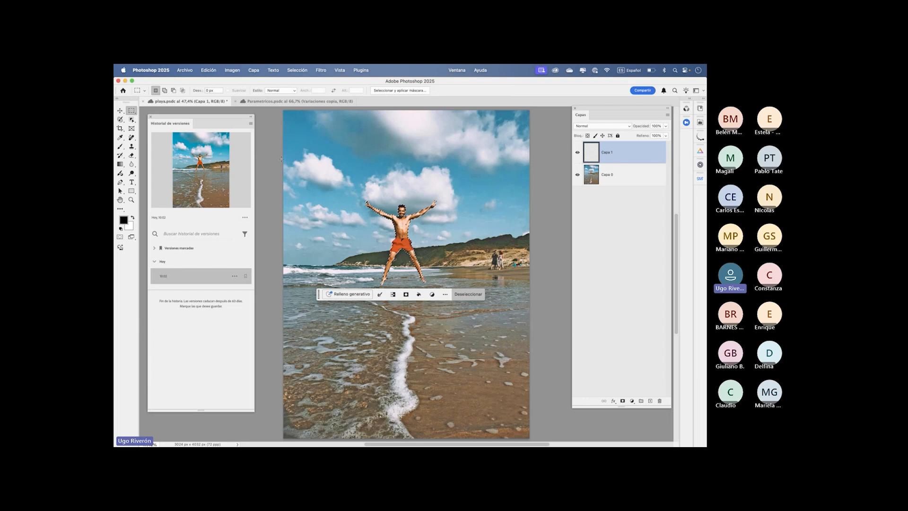
pyautogui.click(279, 158)
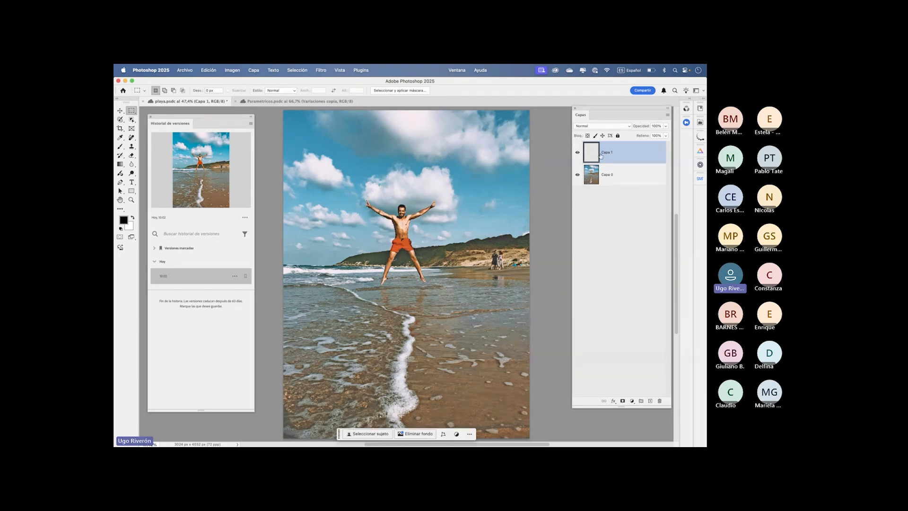
pyautogui.moveTo(625, 155); pyautogui.dragTo(659, 400)
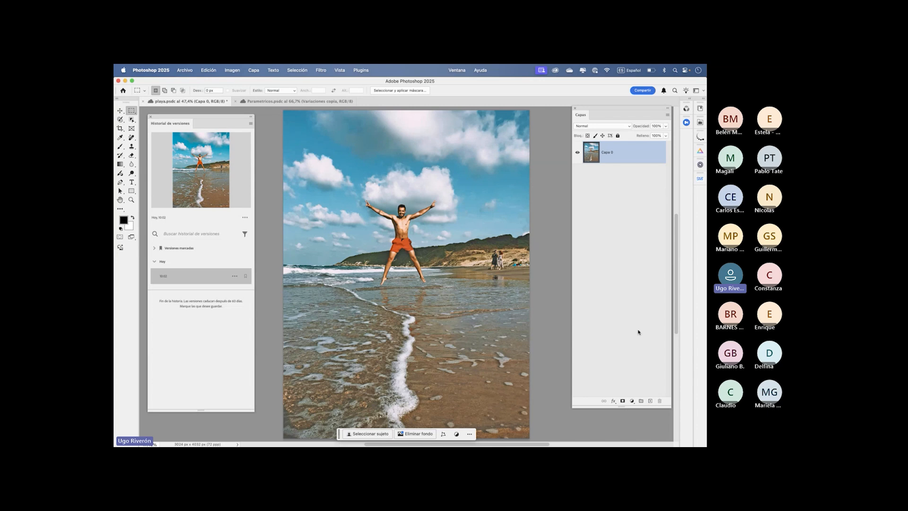
# - Open the beach photo in the Camera Raw filter and remove the jumping man using Remove with generative AI
pyautogui.click(321, 70)
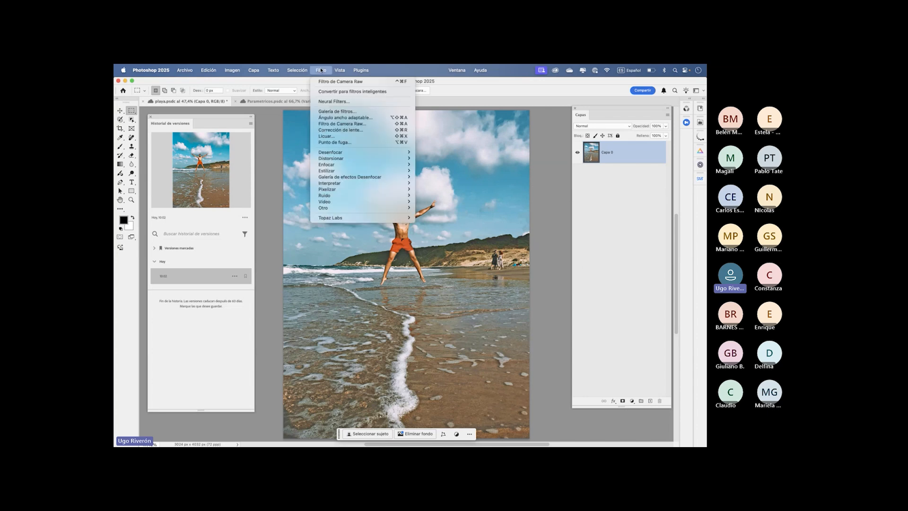
pyautogui.click(341, 125)
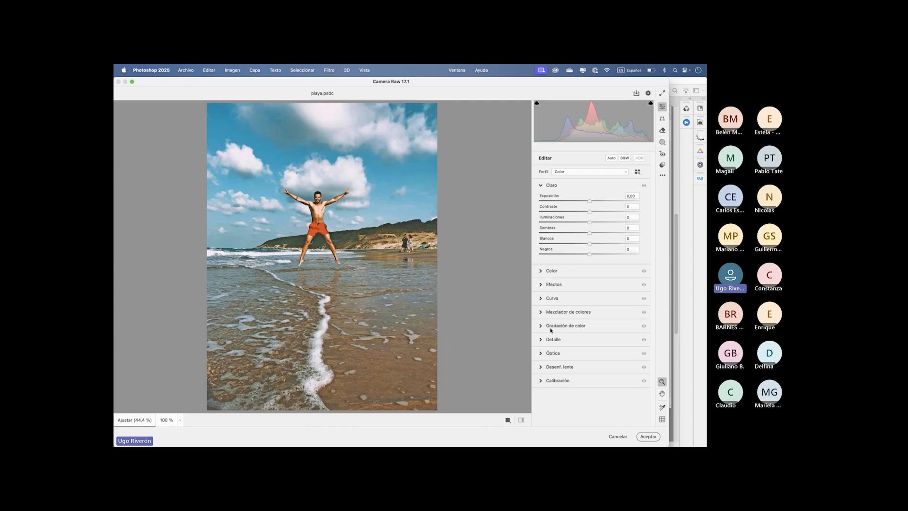
pyautogui.click(661, 131)
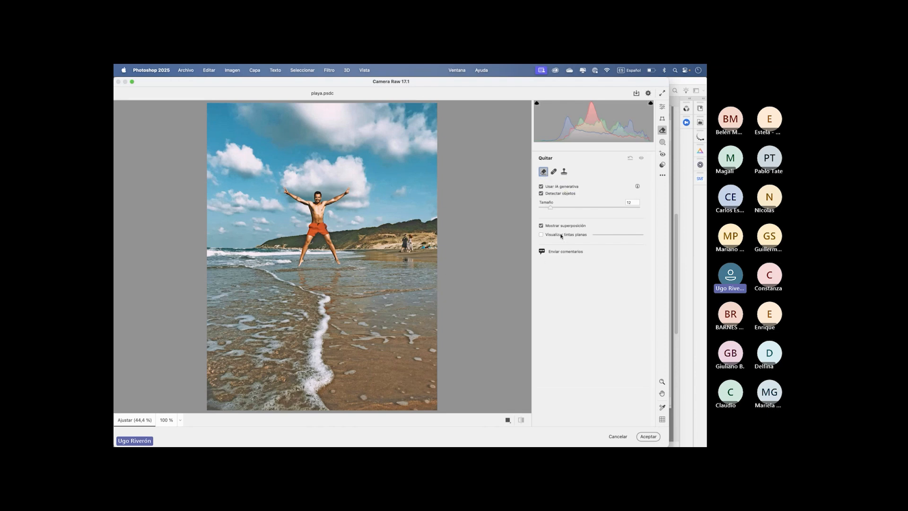
pyautogui.click(554, 171)
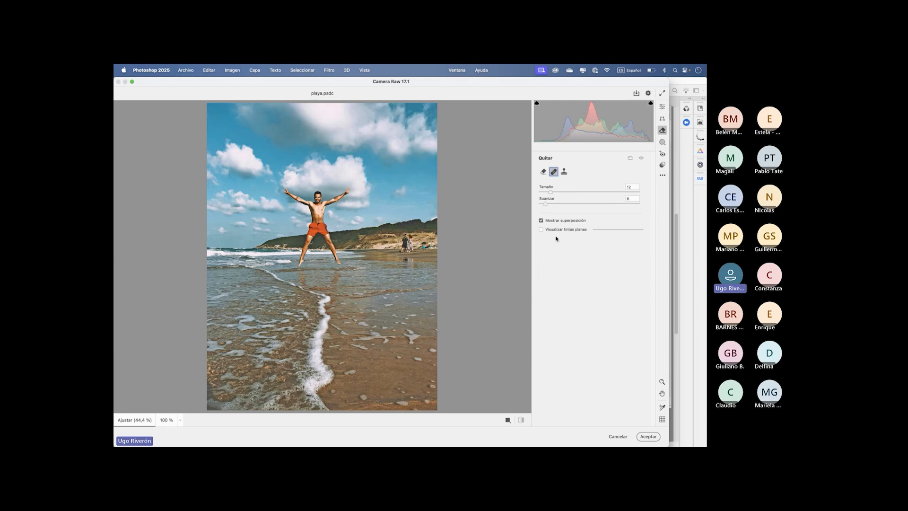
pyautogui.click(543, 171)
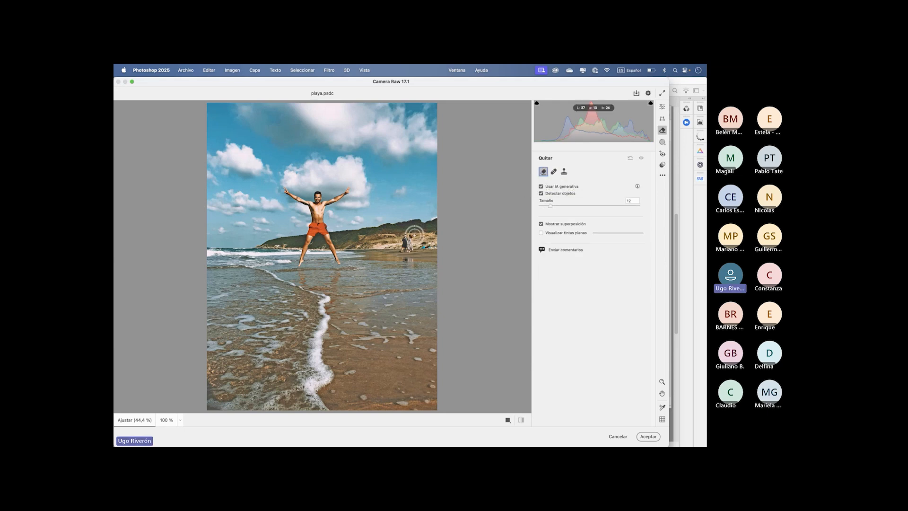
pyautogui.moveTo(327, 194)
pyautogui.mouseDown()
pyautogui.moveTo(288, 184)
pyautogui.moveTo(355, 184)
pyautogui.moveTo(342, 207)
pyautogui.moveTo(343, 248)
pyautogui.moveTo(329, 266)
pyautogui.moveTo(302, 263)
pyautogui.moveTo(285, 191)
pyautogui.mouseUp()
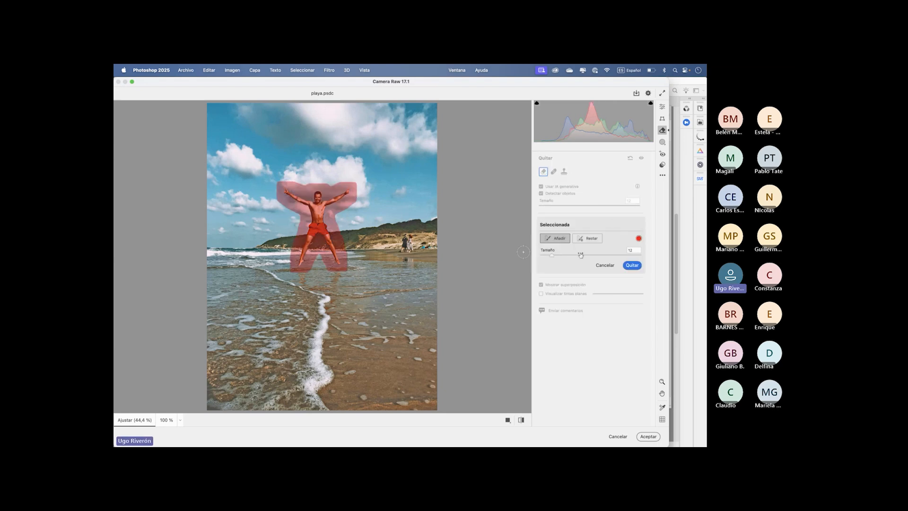
pyautogui.click(633, 266)
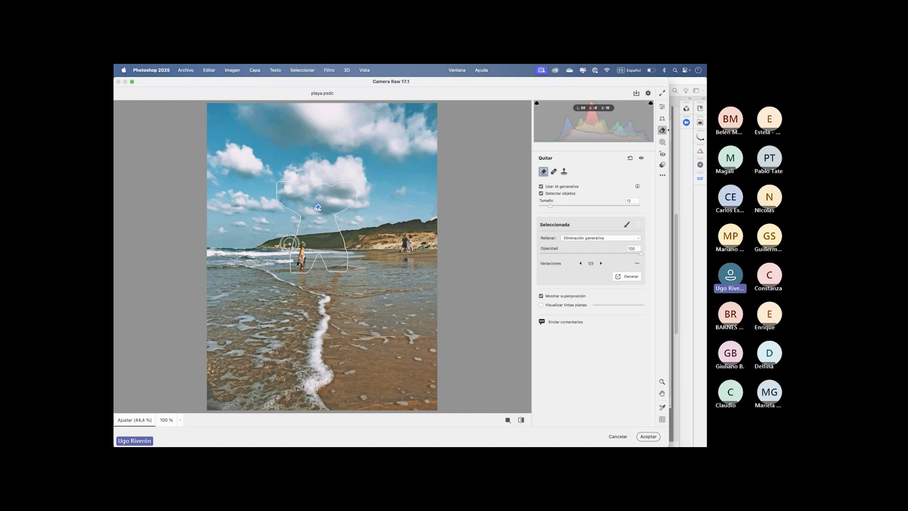
# - Remove the small figure at the shoreline with generative AI, accept the Camera Raw edits, and undo the filter
pyautogui.click(300, 275)
pyautogui.click(631, 266)
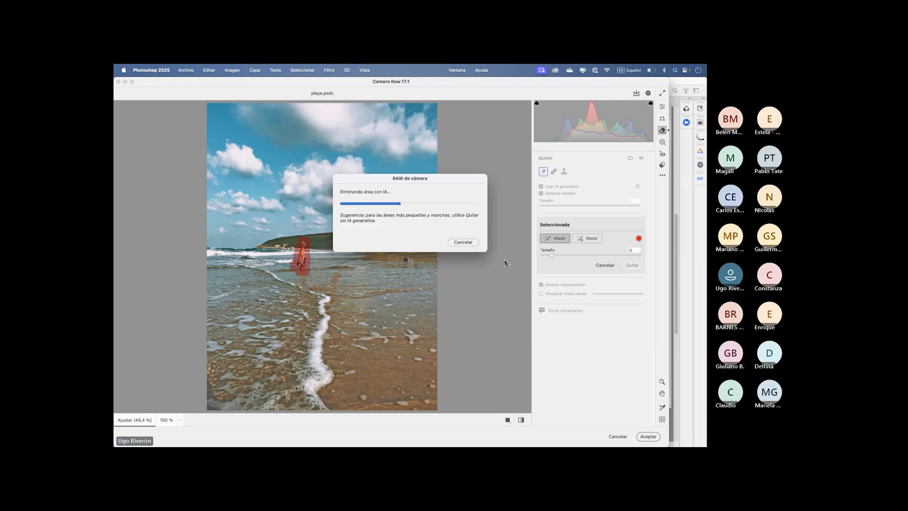
pyautogui.click(662, 107)
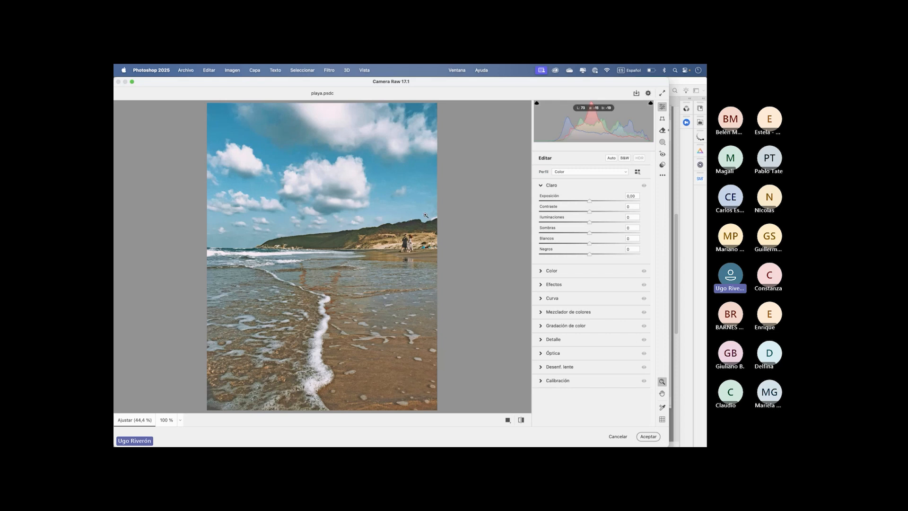
pyautogui.click(648, 437)
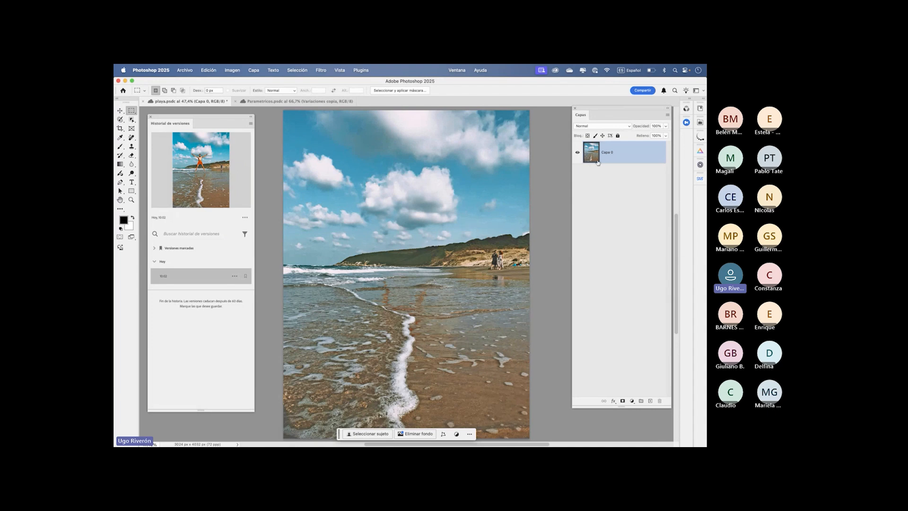
pyautogui.press('super+z')
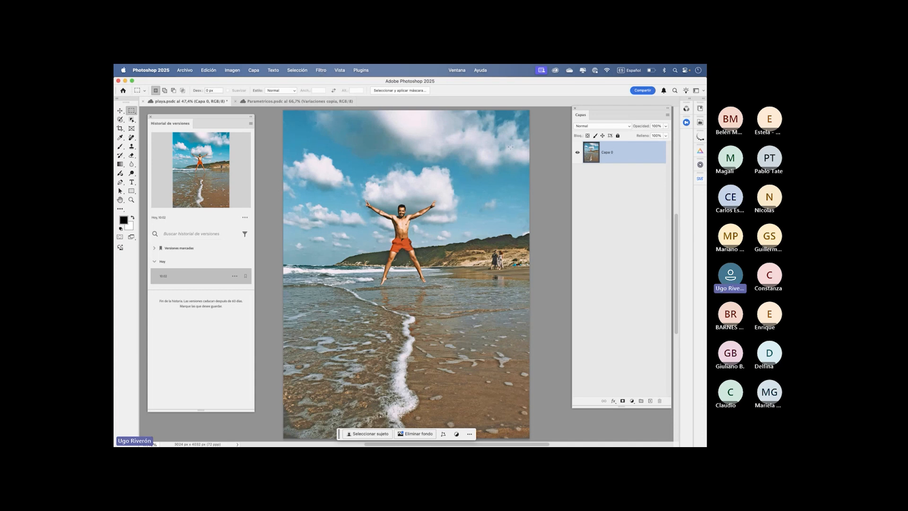
# - Convert the photo layer Capa 0 for smart filters and check that the Camera Raw filter is available for it
pyautogui.rightClick(641, 159)
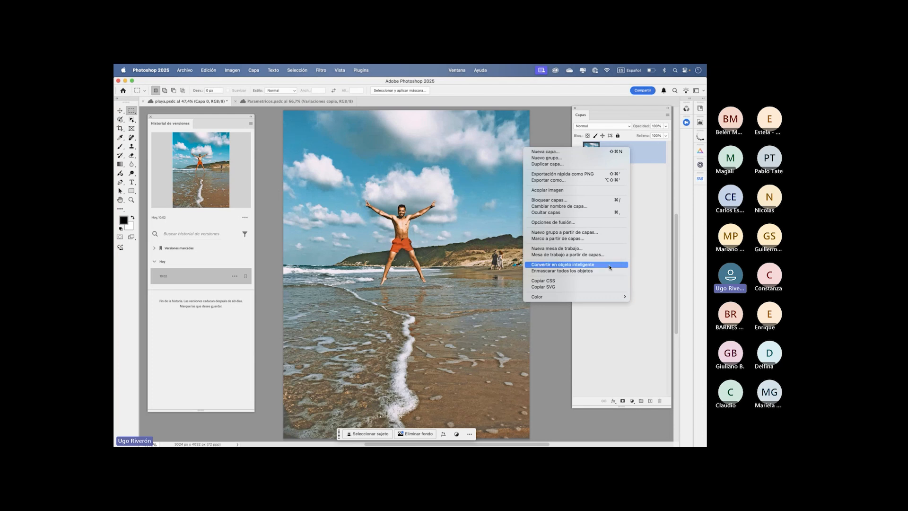
pyautogui.click(625, 264)
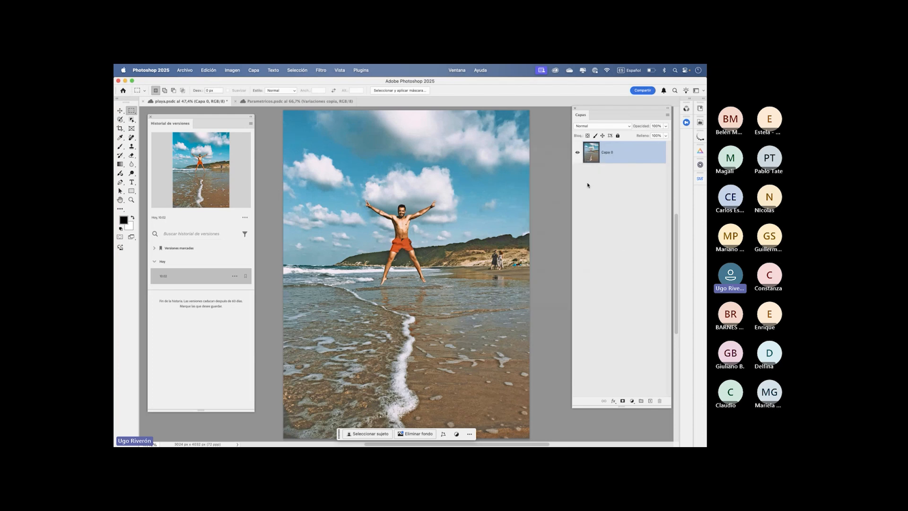
pyautogui.click(321, 70)
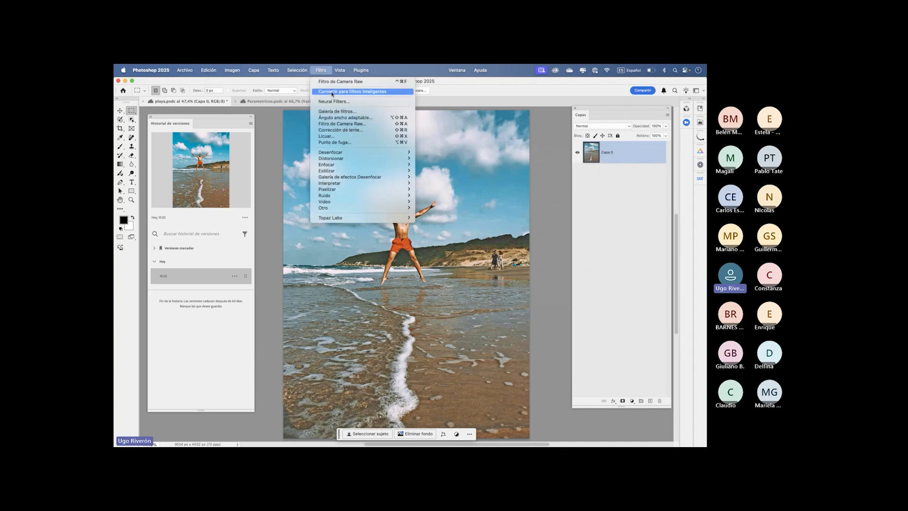
pyautogui.click(332, 93)
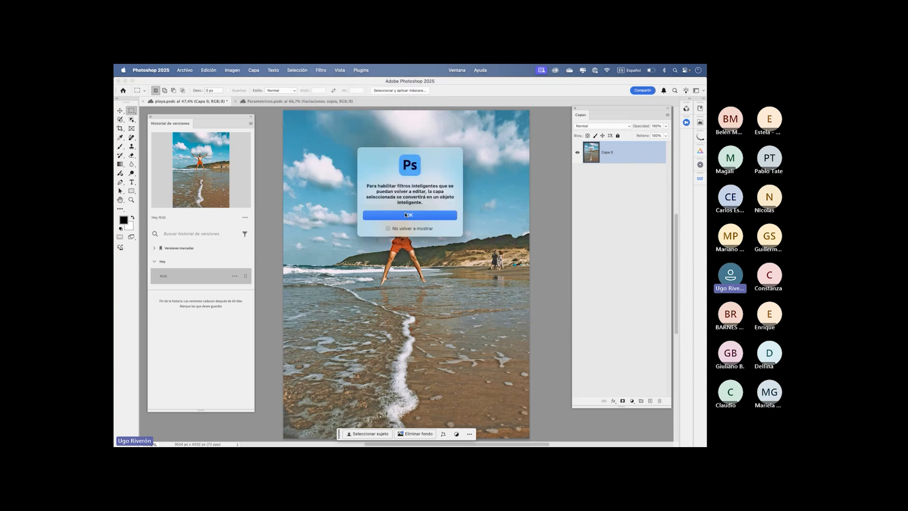
pyautogui.click(405, 215)
pyautogui.click(317, 71)
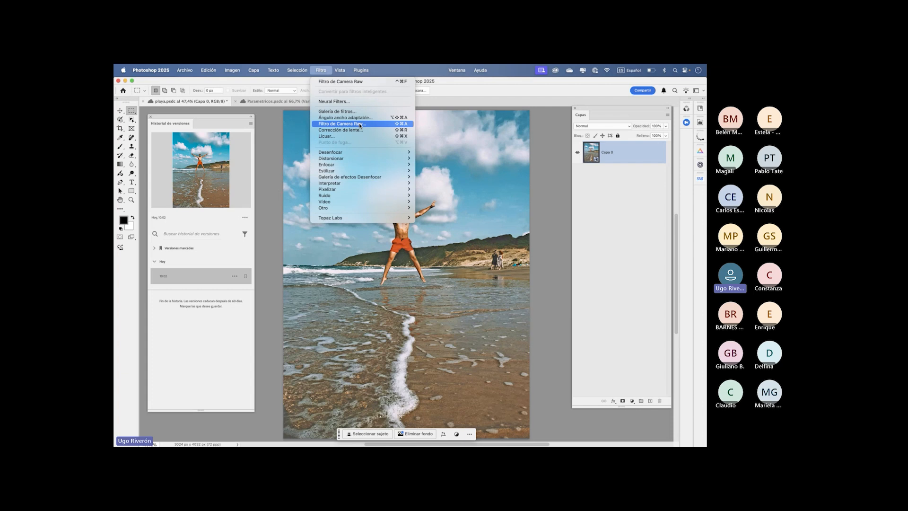
pyautogui.click(603, 187)
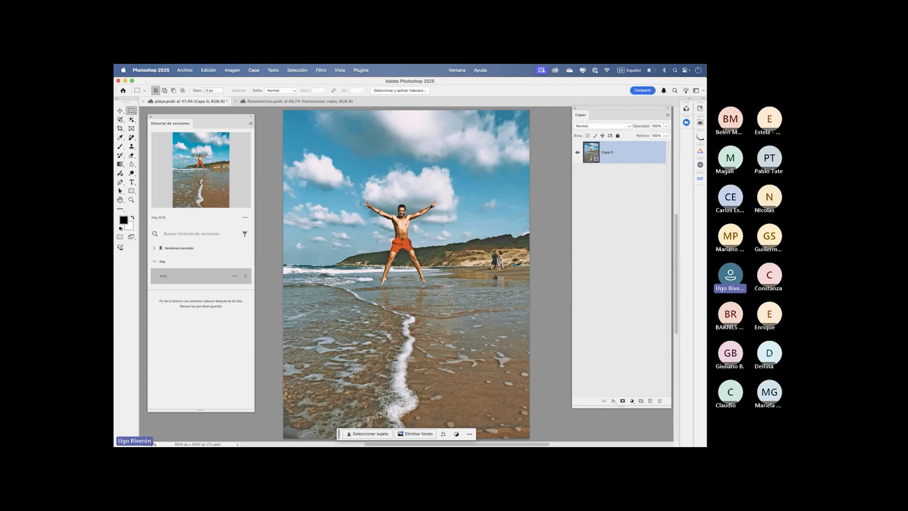
# - Move the version history panel slightly inward, and save and close playa.psdc
pyautogui.moveTo(191, 117); pyautogui.dragTo(212, 130)
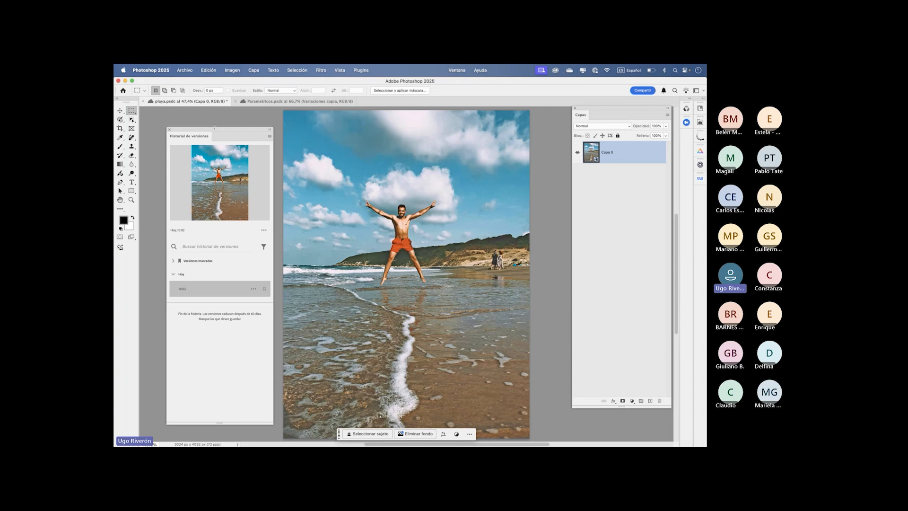
pyautogui.press('super+s')
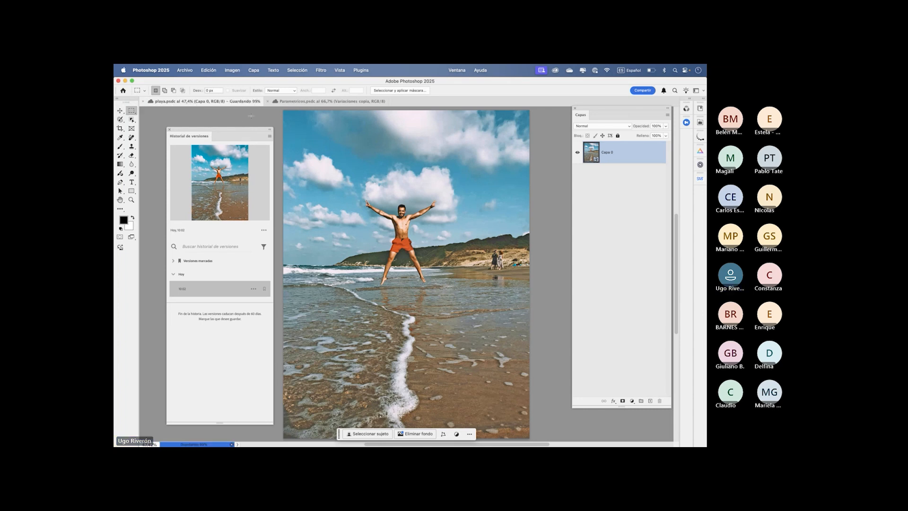
pyautogui.press('super+w')
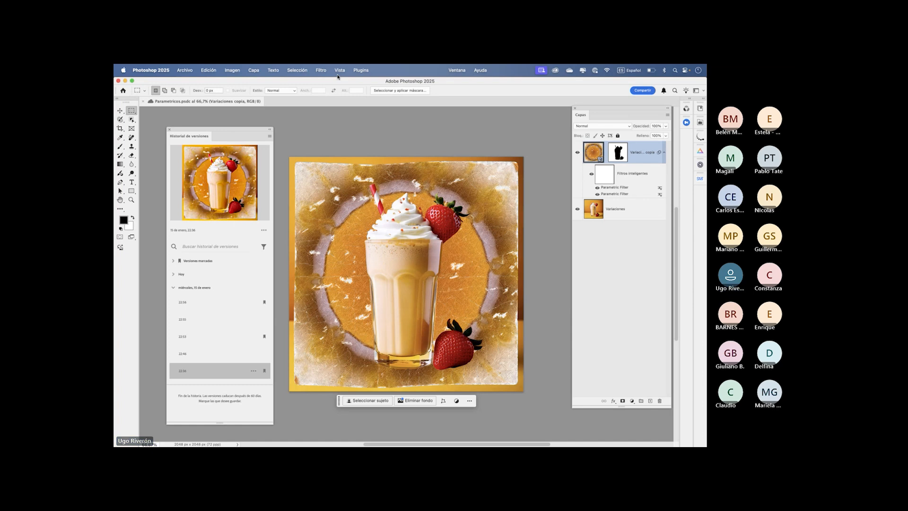
# - Check the filters available for the milkshake document in Photoshop 2025, and quit that version to switch to Photoshop (Beta)
pyautogui.click(322, 72)
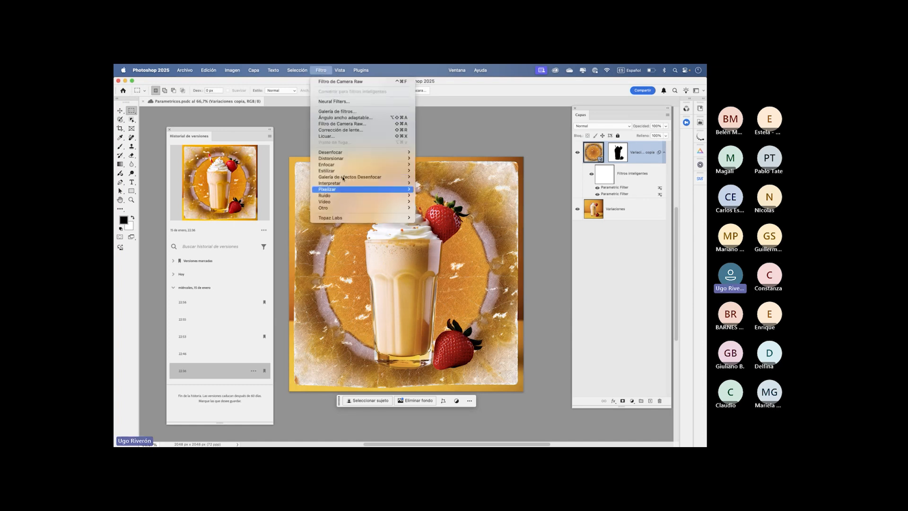
pyautogui.click(486, 186)
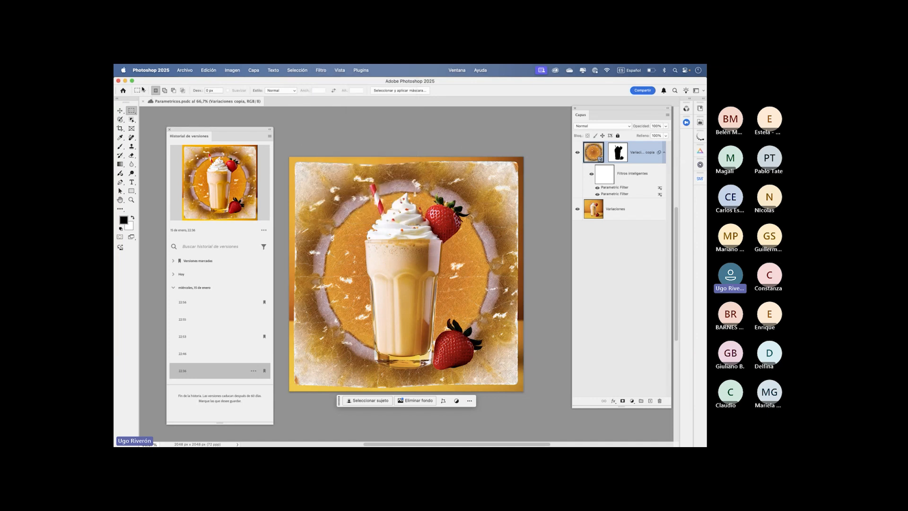
pyautogui.click(151, 70)
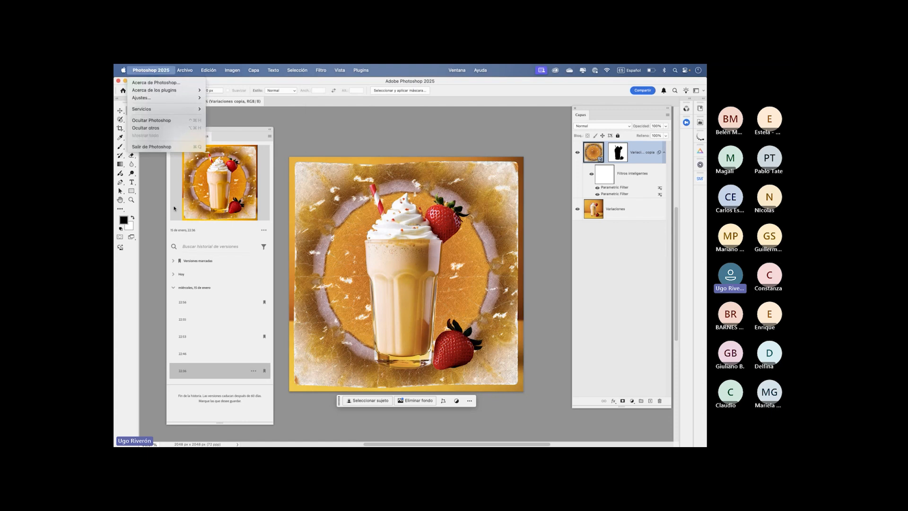
pyautogui.click(163, 146)
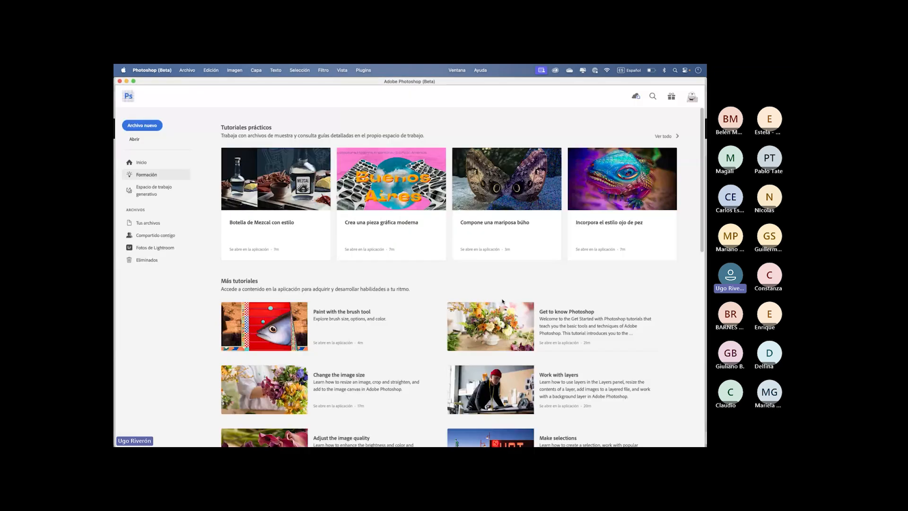
# - Open the cloud document Parametricos from the Ofir folder in Photoshop (Beta)
pyautogui.click(135, 140)
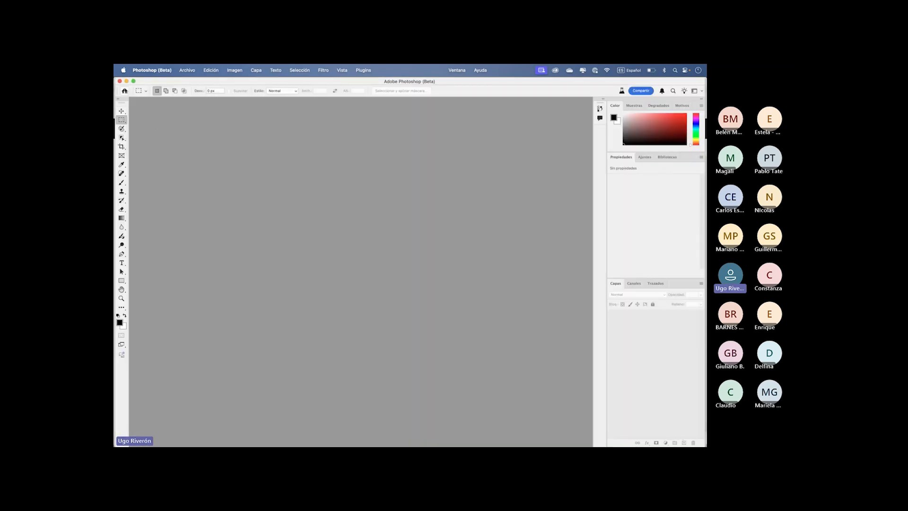
pyautogui.click(125, 91)
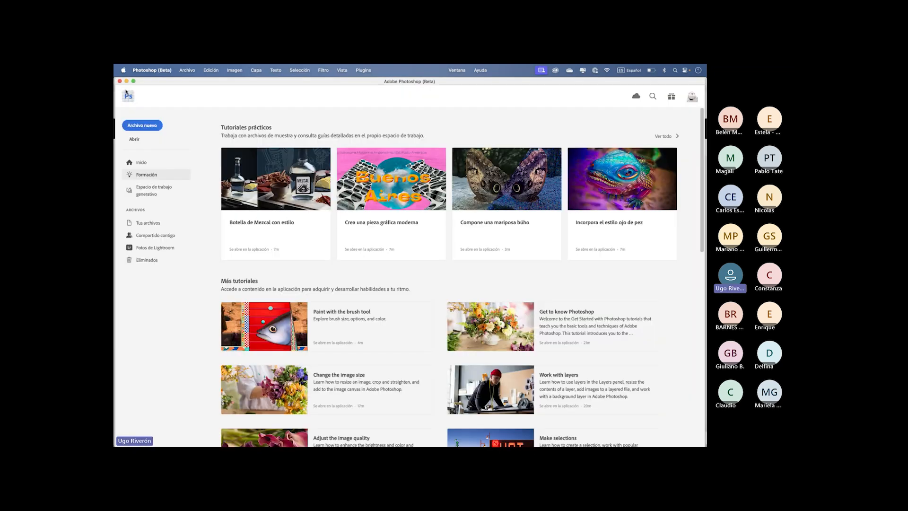
pyautogui.click(151, 223)
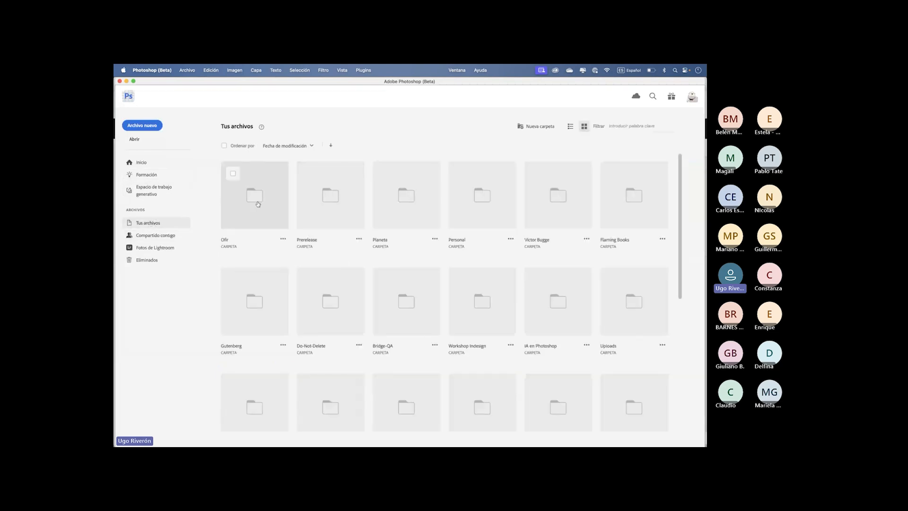
pyautogui.click(255, 199)
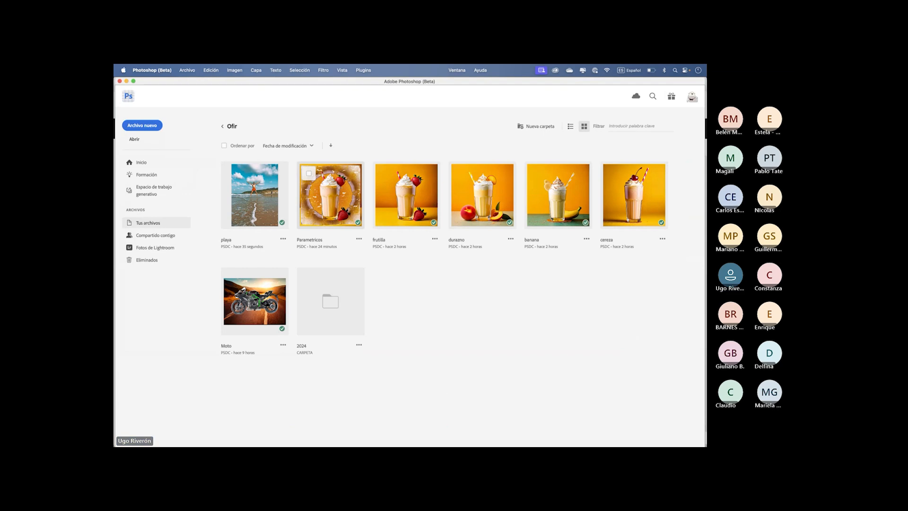
pyautogui.click(331, 195)
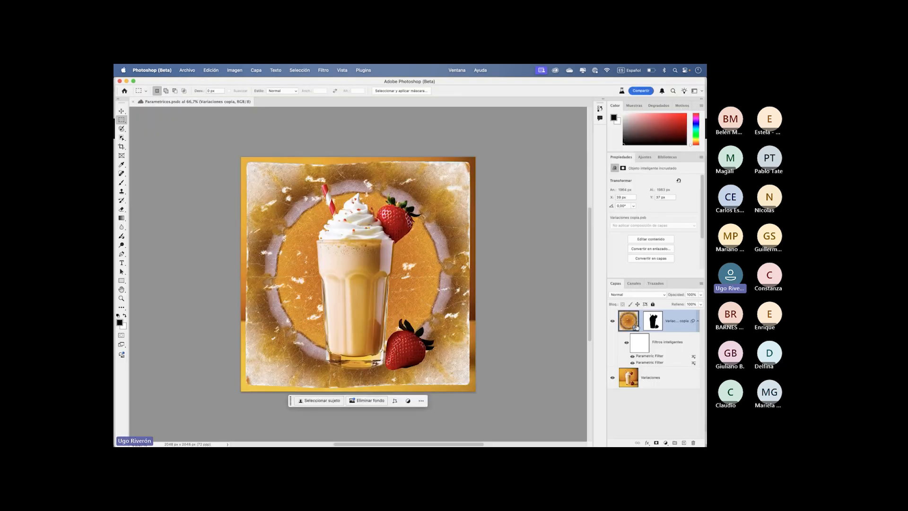
# - Float the Layers panel beside the canvas, collapse the remaining docked panels, and lengthen the Layers panel
pyautogui.moveTo(615, 284); pyautogui.dragTo(589, 118)
pyautogui.click(701, 100)
pyautogui.moveTo(636, 204); pyautogui.dragTo(638, 353)
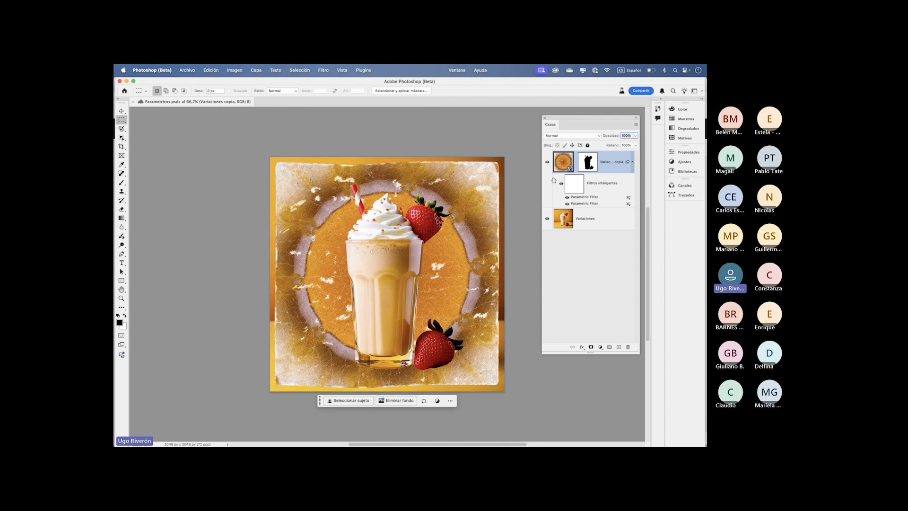
# - Hide the Variaciones copia layer and apply the Bordado parametric filter to the Variaciones layer, with the filter gallery placed beside the canvas
pyautogui.click(547, 161)
pyautogui.click(596, 219)
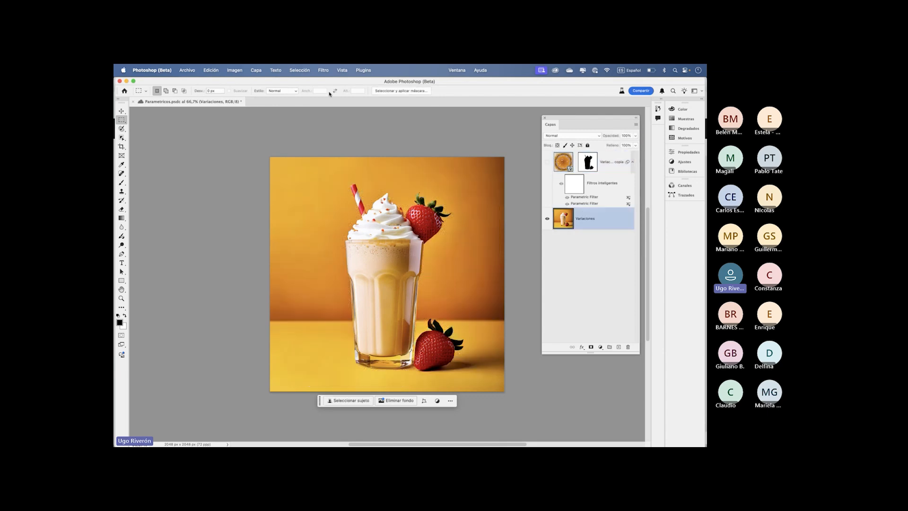
pyautogui.click(323, 71)
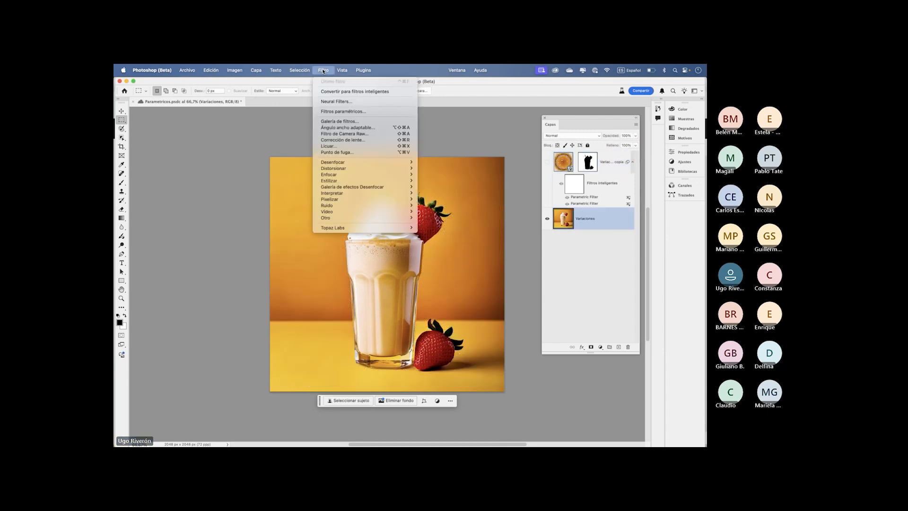
pyautogui.click(333, 113)
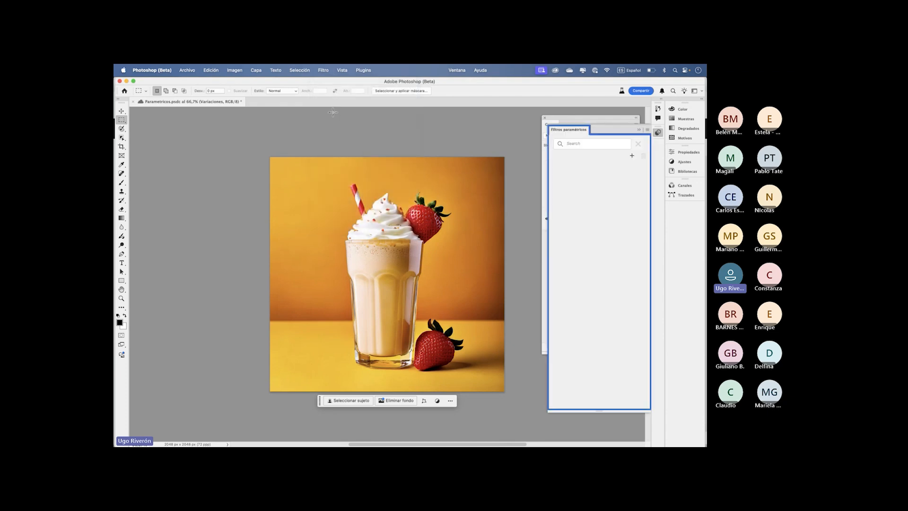
pyautogui.moveTo(569, 130); pyautogui.dragTo(165, 125)
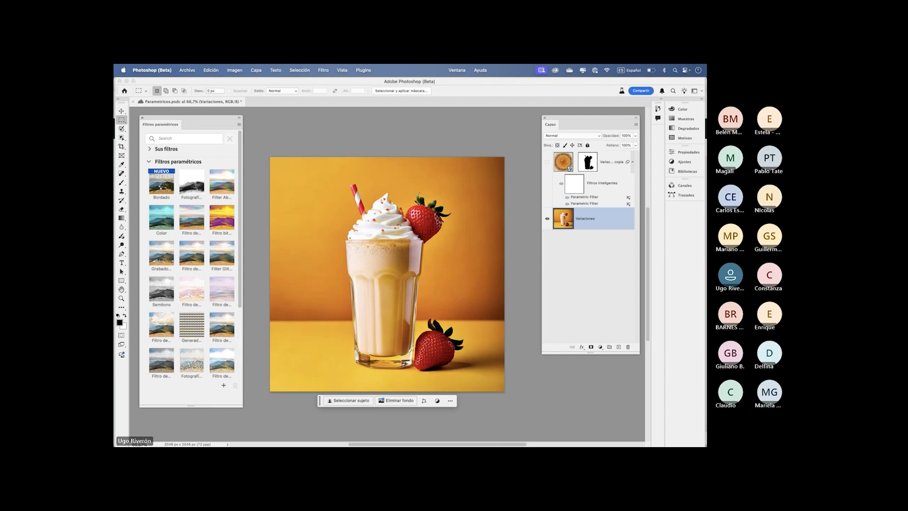
pyautogui.click(161, 187)
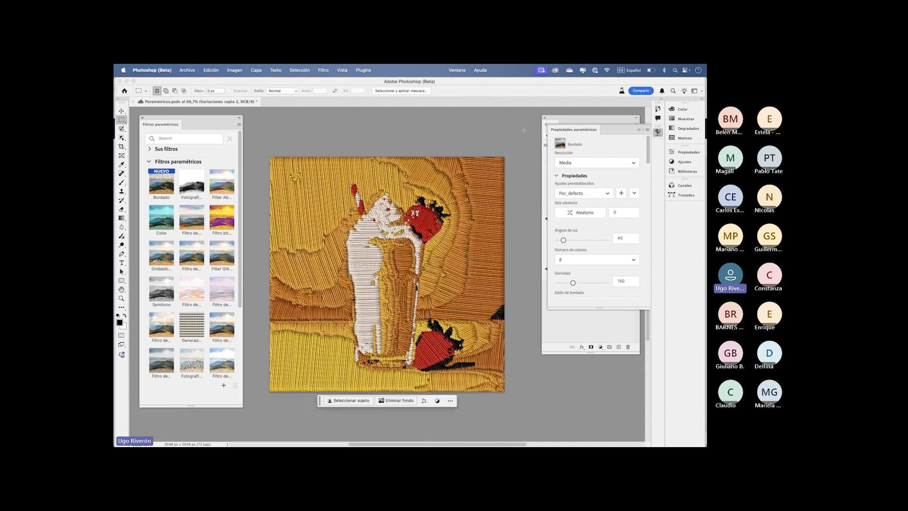
# - Set the Bordado filter's resolution to Ultra and place its properties panel over the upper part of the workspace
pyautogui.moveTo(587, 129); pyautogui.dragTo(460, 212)
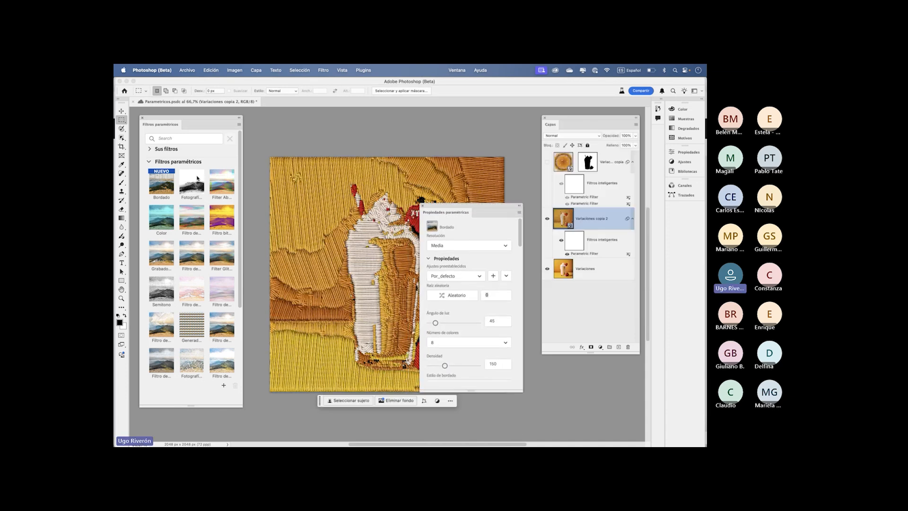
pyautogui.moveTo(474, 210); pyautogui.dragTo(478, 123)
pyautogui.click(476, 161)
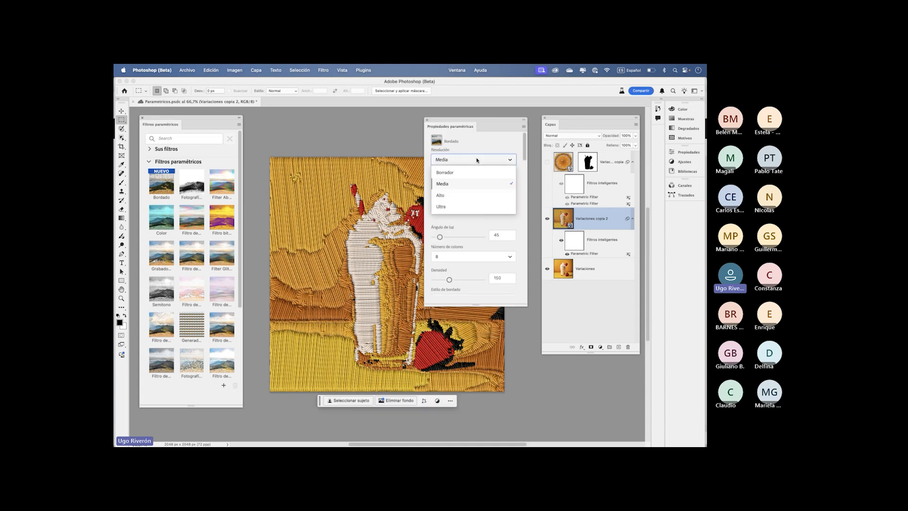
pyautogui.click(471, 208)
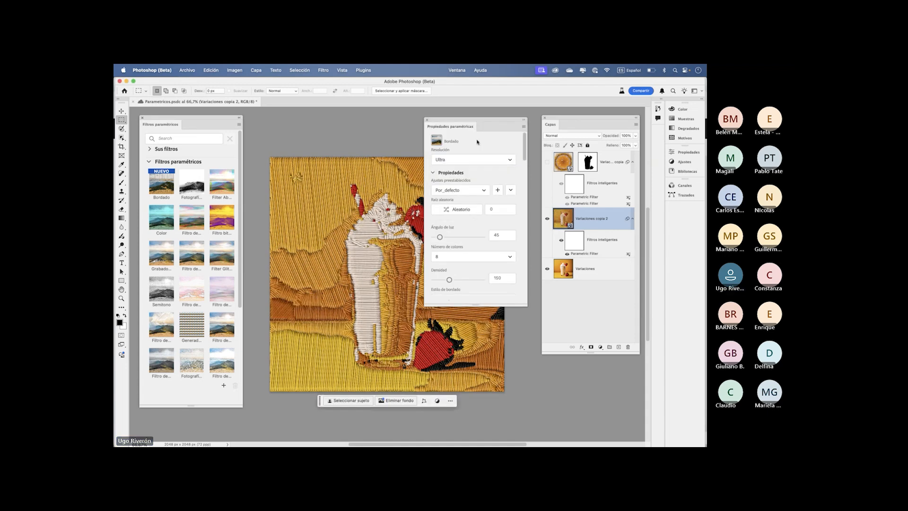
pyautogui.moveTo(480, 129); pyautogui.dragTo(498, 121)
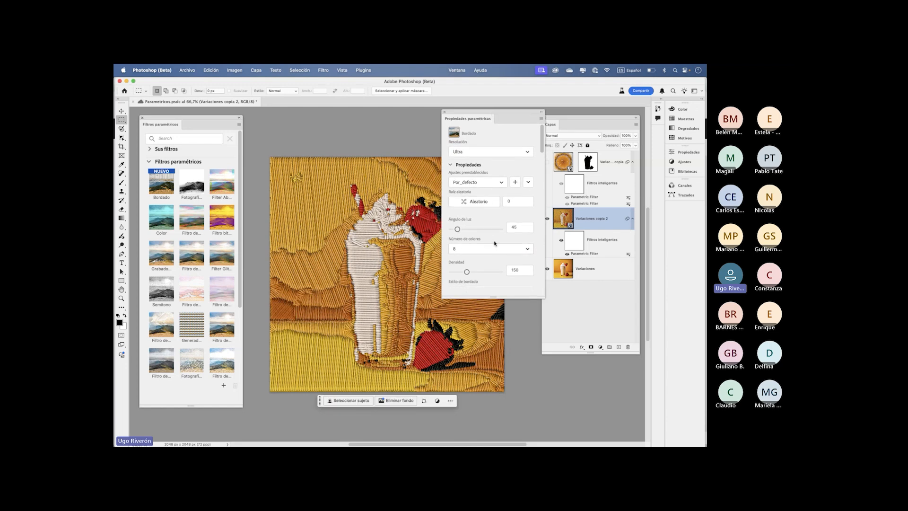
# - Set the Bordado filter's light angle to 97 and density to 199, keeping the number of colours at 8
pyautogui.click(528, 250)
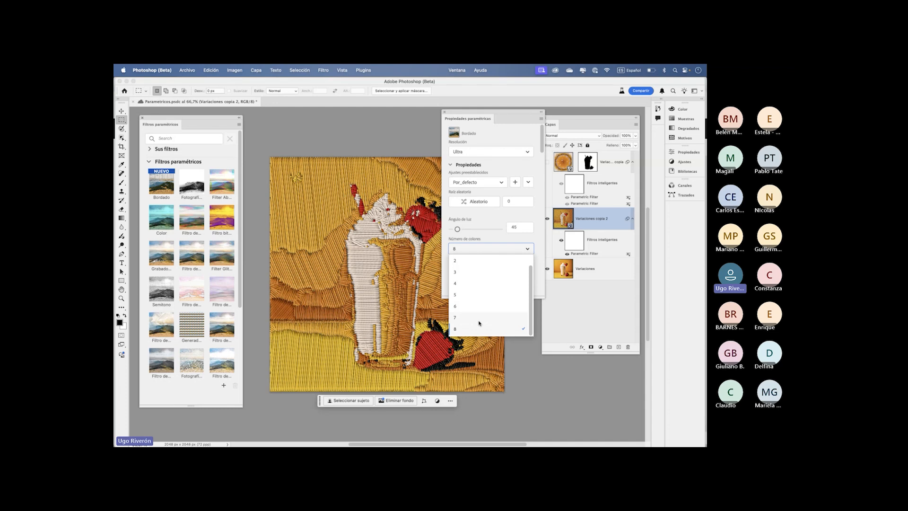
pyautogui.click(458, 229)
pyautogui.moveTo(458, 229)
pyautogui.mouseDown()
pyautogui.moveTo(485, 229)
pyautogui.moveTo(465, 229)
pyautogui.mouseUp()
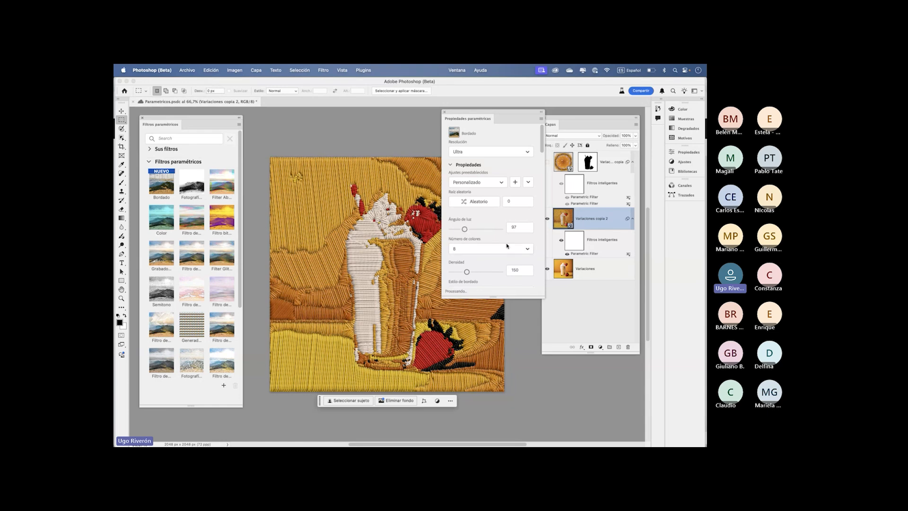
pyautogui.moveTo(467, 272); pyautogui.dragTo(479, 273)
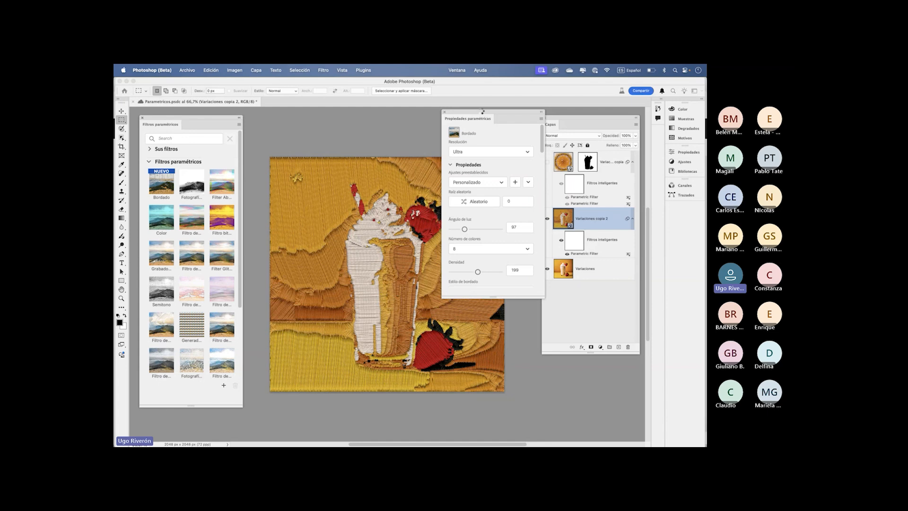
pyautogui.moveTo(499, 124); pyautogui.dragTo(349, 150)
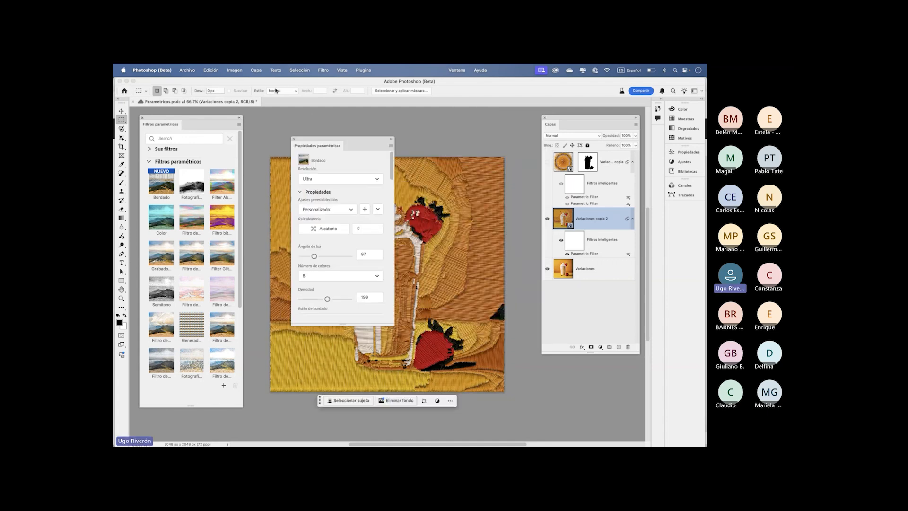
# - Check where the parametric filters command is listed and place the parametric properties panel next to the filter gallery
pyautogui.click(323, 70)
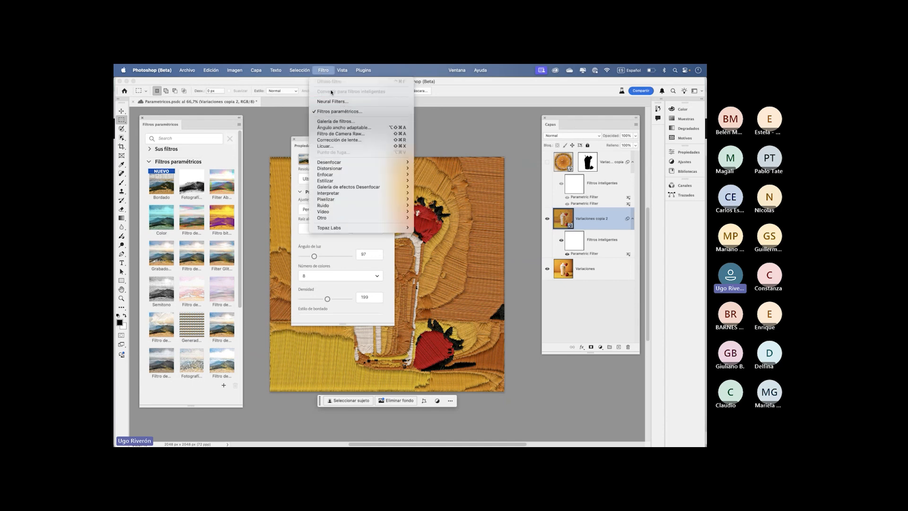
pyautogui.click(305, 141)
pyautogui.moveTo(296, 133)
pyautogui.mouseDown()
pyautogui.moveTo(281, 134)
pyautogui.moveTo(301, 141)
pyautogui.moveTo(298, 132)
pyautogui.mouseUp()
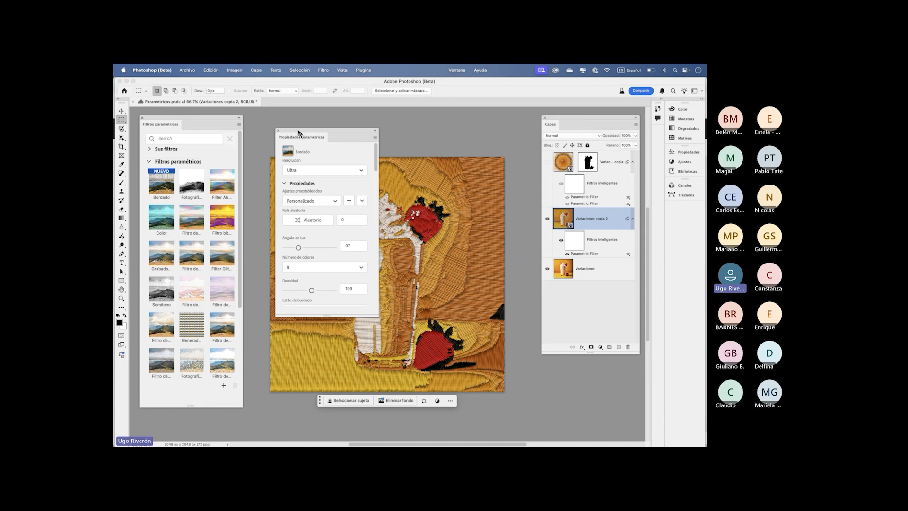
pyautogui.moveTo(301, 133); pyautogui.dragTo(308, 123)
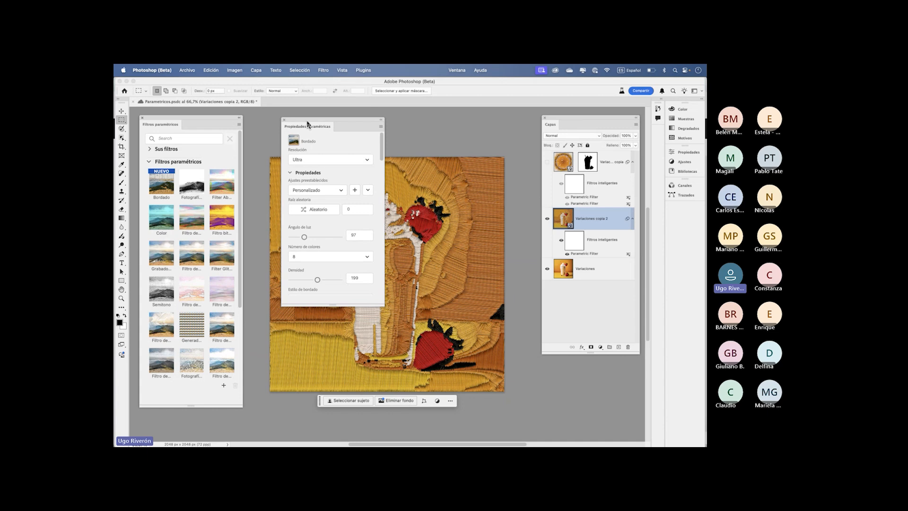
pyautogui.moveTo(304, 121); pyautogui.dragTo(281, 119)
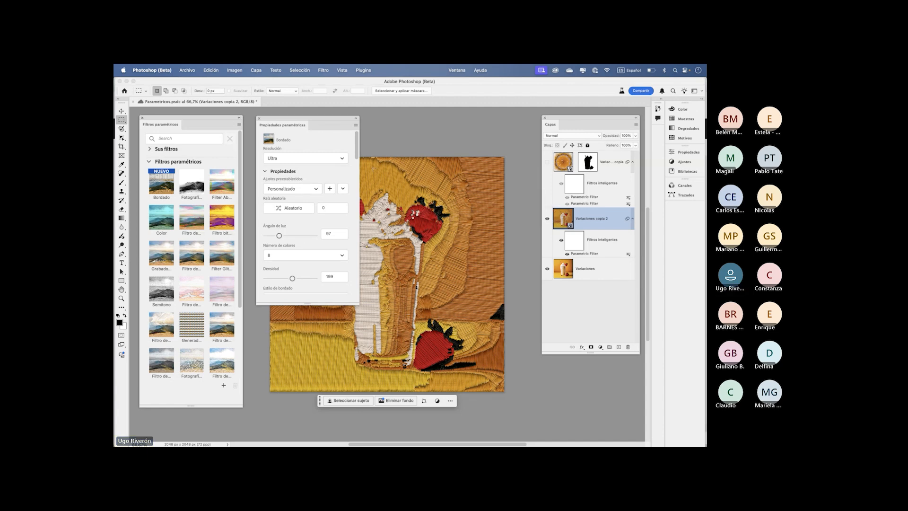
# - Hide the Variaciones copia 2 layer, show Variaciones copia, and rearrange the floating panels to uncover the milkshake
pyautogui.click(546, 219)
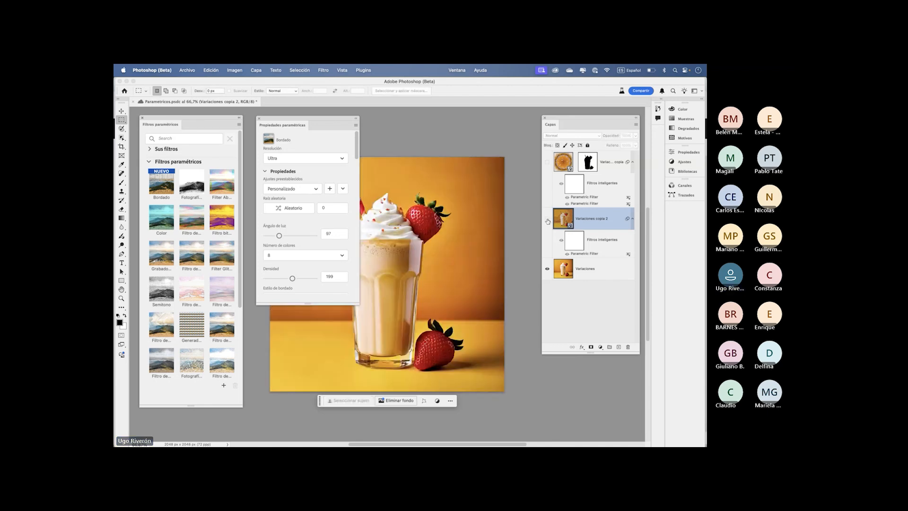
pyautogui.click(547, 162)
pyautogui.moveTo(338, 121); pyautogui.dragTo(478, 356)
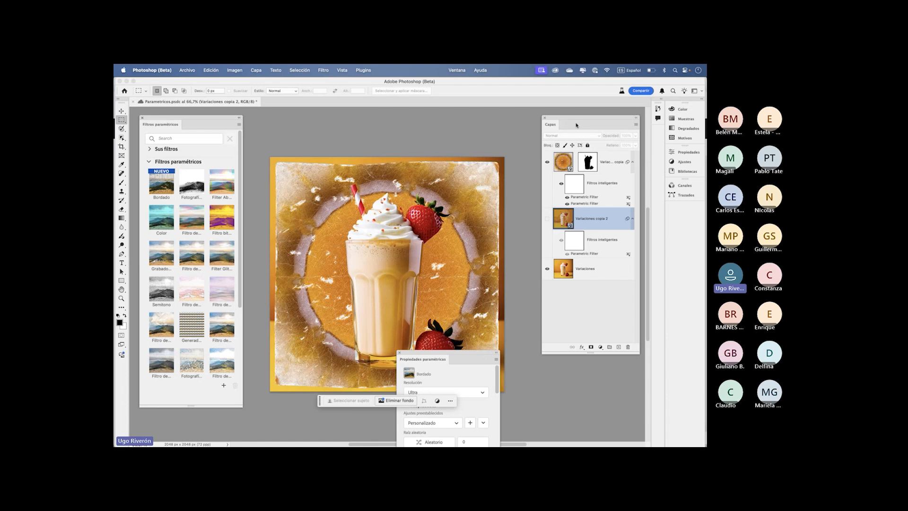
pyautogui.moveTo(575, 123); pyautogui.dragTo(568, 108)
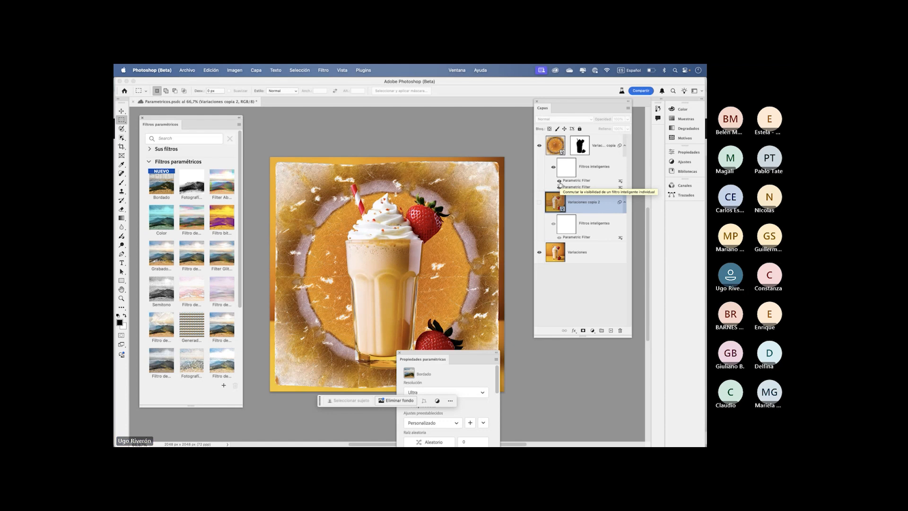
# - Display the parametric properties of the Variaciones copia layer, check its list of applied filters, and lengthen the properties panel
pyautogui.click(576, 187)
pyautogui.moveTo(447, 353); pyautogui.dragTo(475, 185)
pyautogui.click(478, 204)
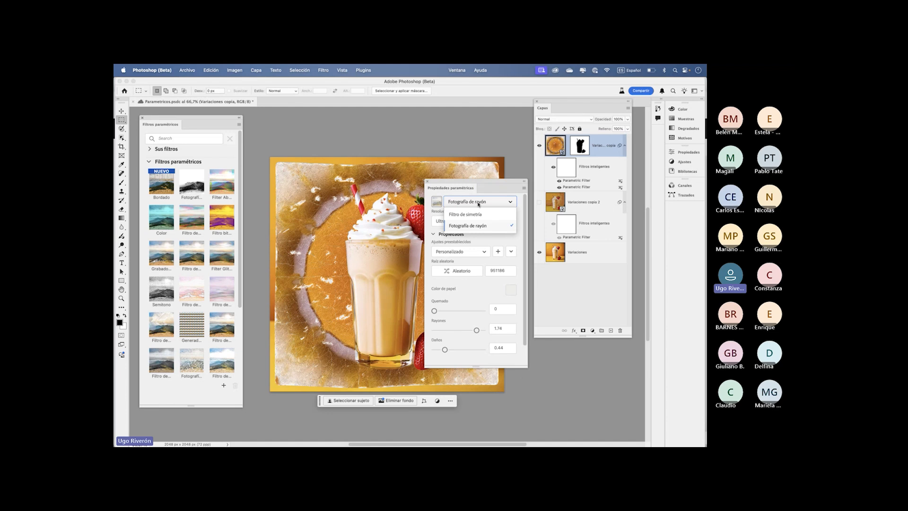
pyautogui.moveTo(471, 183); pyautogui.dragTo(501, 135)
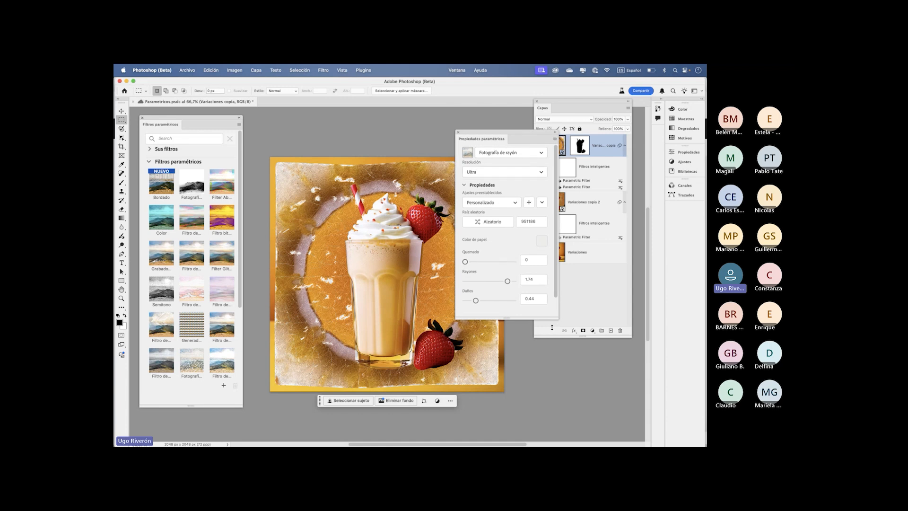
pyautogui.moveTo(555, 319); pyautogui.dragTo(539, 410)
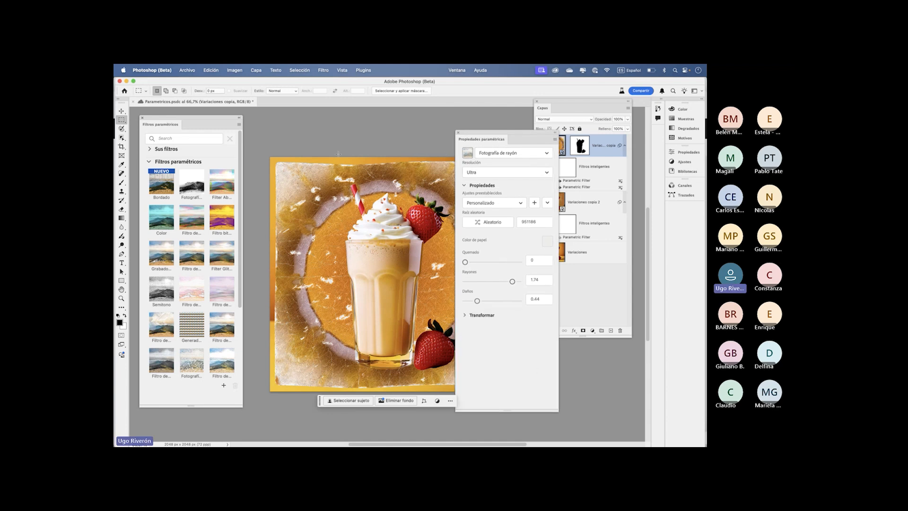
pyautogui.moveTo(494, 134); pyautogui.dragTo(453, 112)
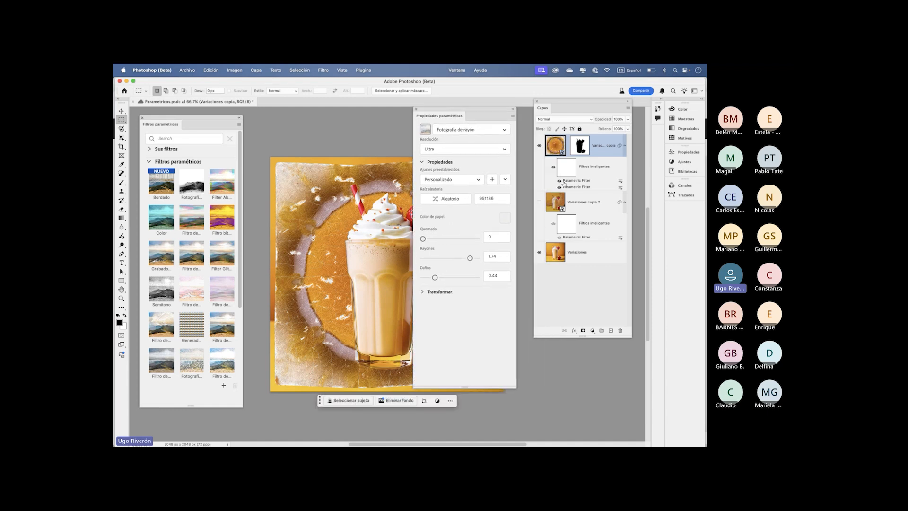
# - Compare the two parametric filters on Variaciones copia by switching their visibility individually
pyautogui.click(560, 184)
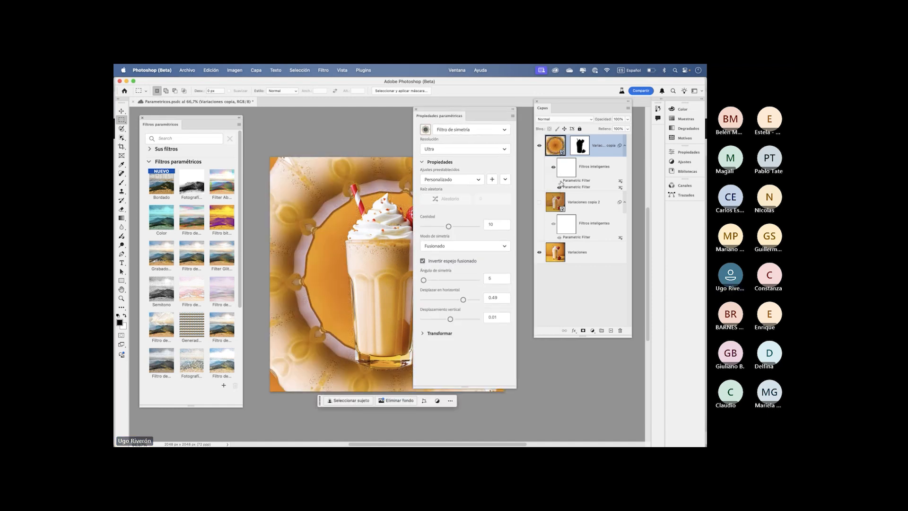
pyautogui.click(558, 187)
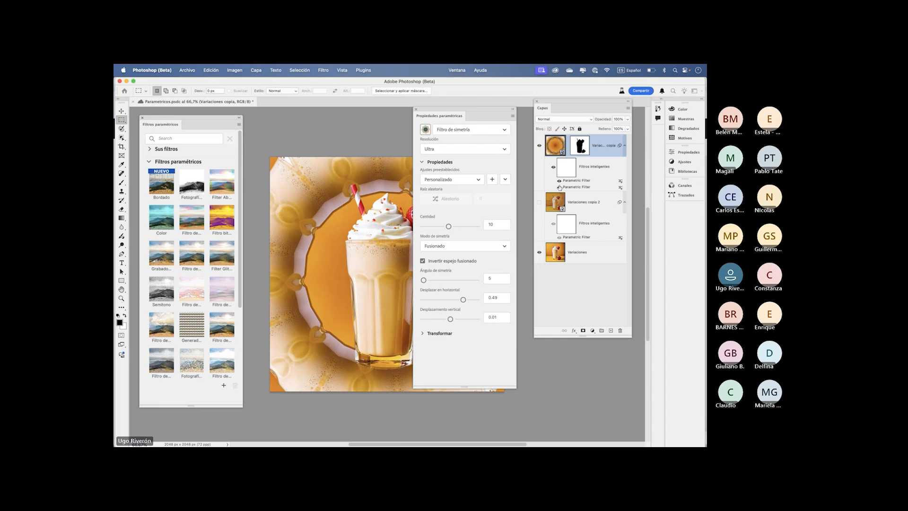
pyautogui.click(560, 187)
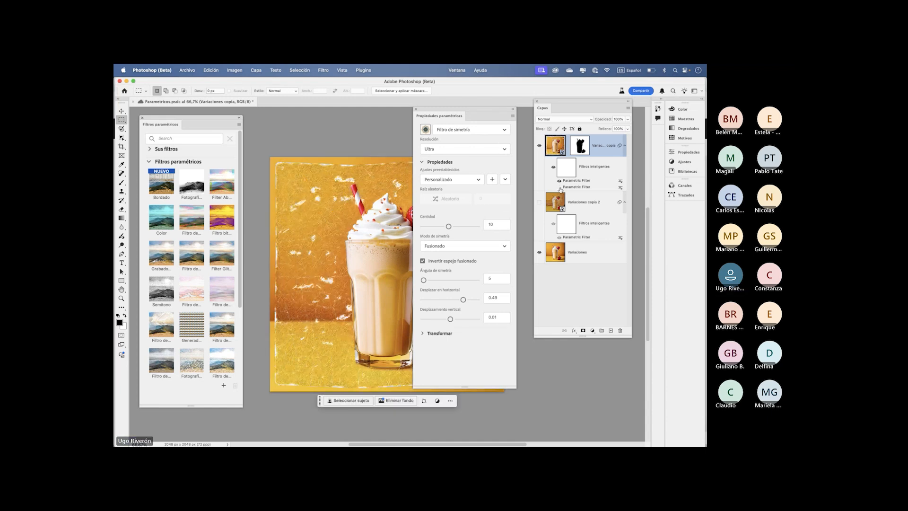
# - Set the amount of Filtro de simetría to 12 and the damage of Fotografía de rayón to 0 on Variaciones copia
pyautogui.moveTo(462, 113); pyautogui.dragTo(520, 114)
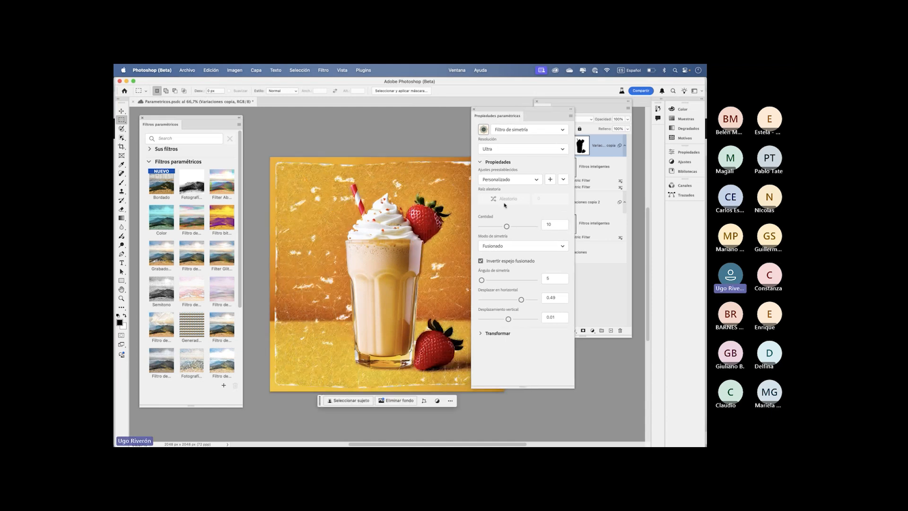
pyautogui.moveTo(506, 226)
pyautogui.mouseDown()
pyautogui.moveTo(526, 227)
pyautogui.moveTo(512, 227)
pyautogui.mouseUp()
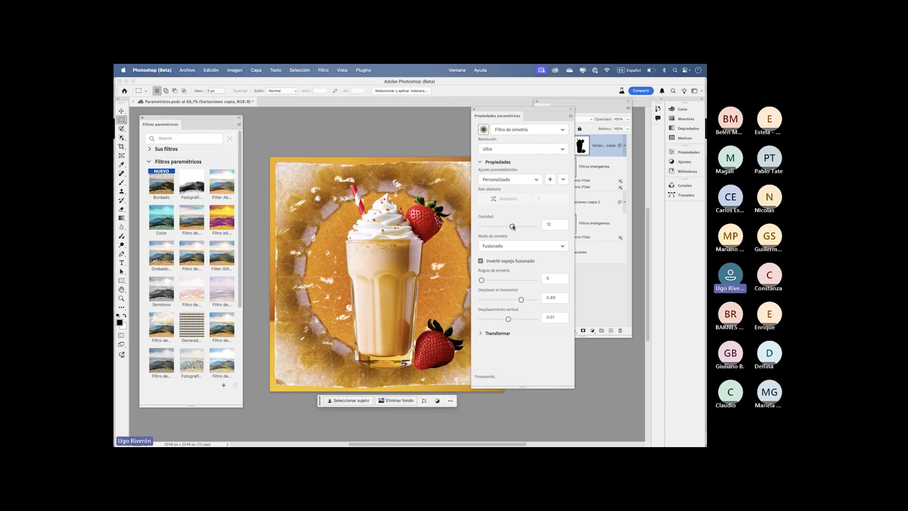
pyautogui.click(512, 130)
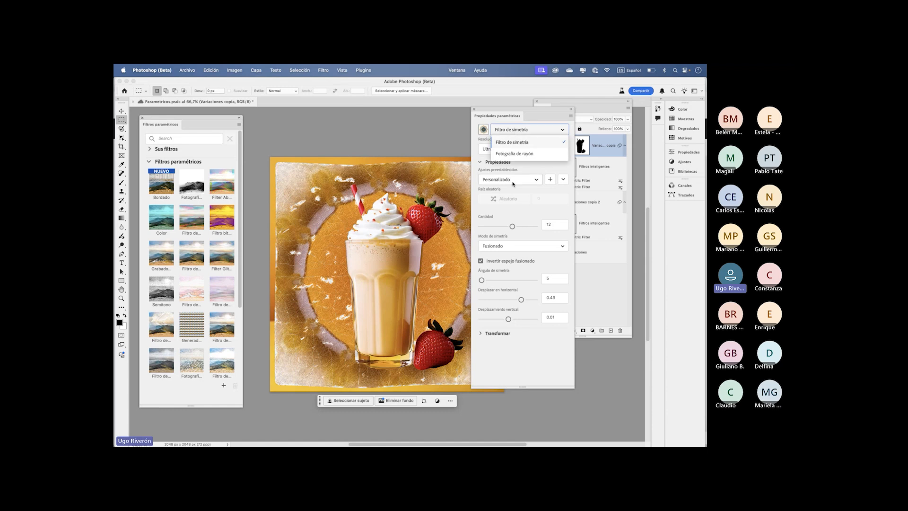
pyautogui.click(518, 153)
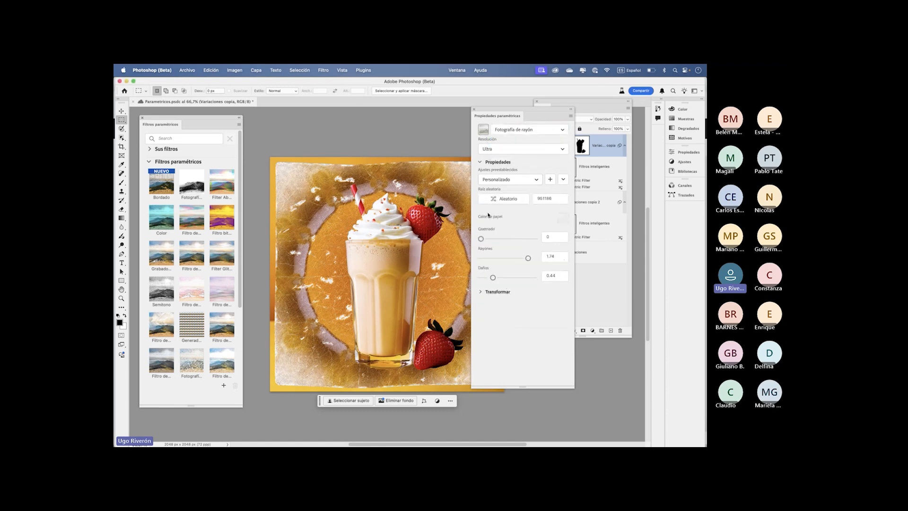
pyautogui.moveTo(482, 239)
pyautogui.mouseDown()
pyautogui.moveTo(504, 239)
pyautogui.moveTo(481, 239)
pyautogui.mouseUp()
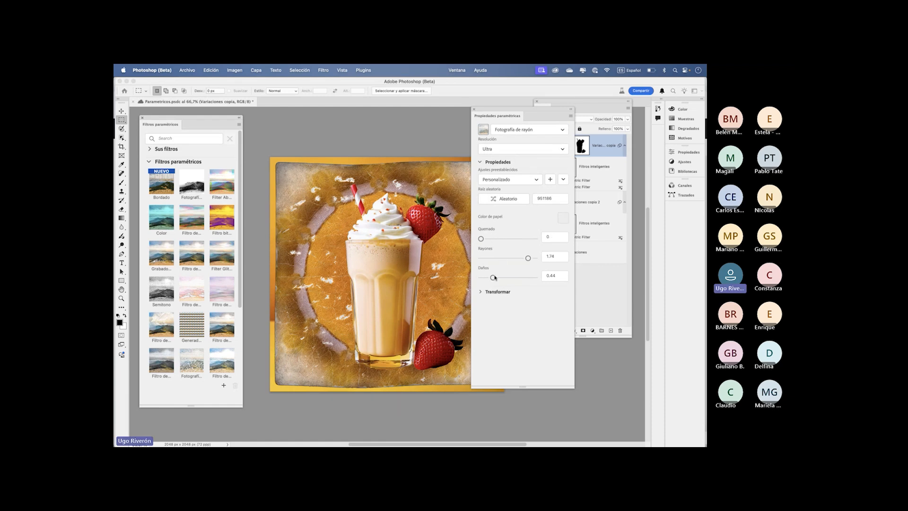
pyautogui.moveTo(492, 278)
pyautogui.mouseDown()
pyautogui.moveTo(520, 278)
pyautogui.moveTo(479, 278)
pyautogui.mouseUp()
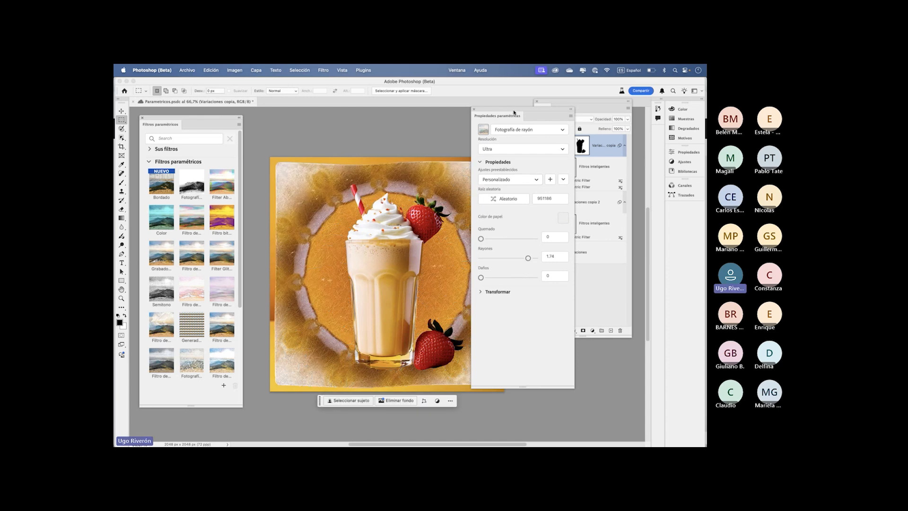
pyautogui.moveTo(514, 113); pyautogui.dragTo(451, 131)
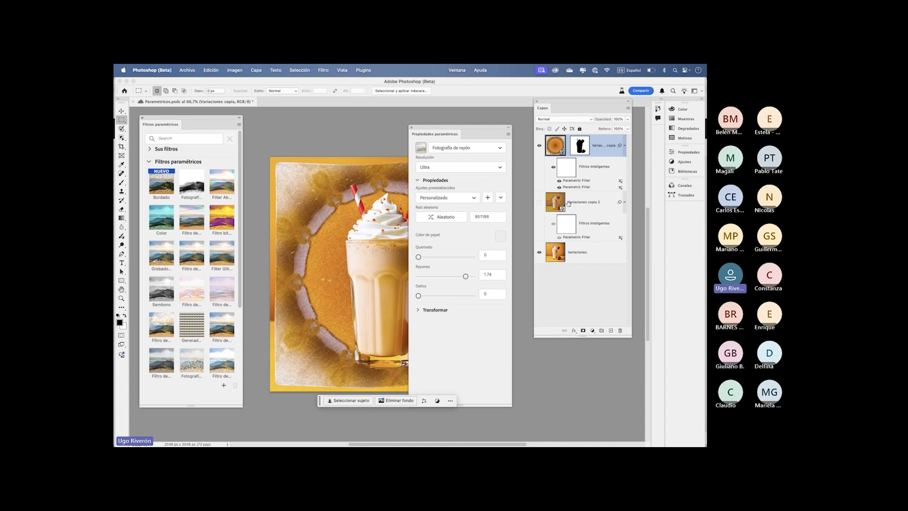
# - Hide the Variaciones copia layer, then show and select Variaciones copia 2 with its Bordado properties beside the milkshake
pyautogui.click(539, 202)
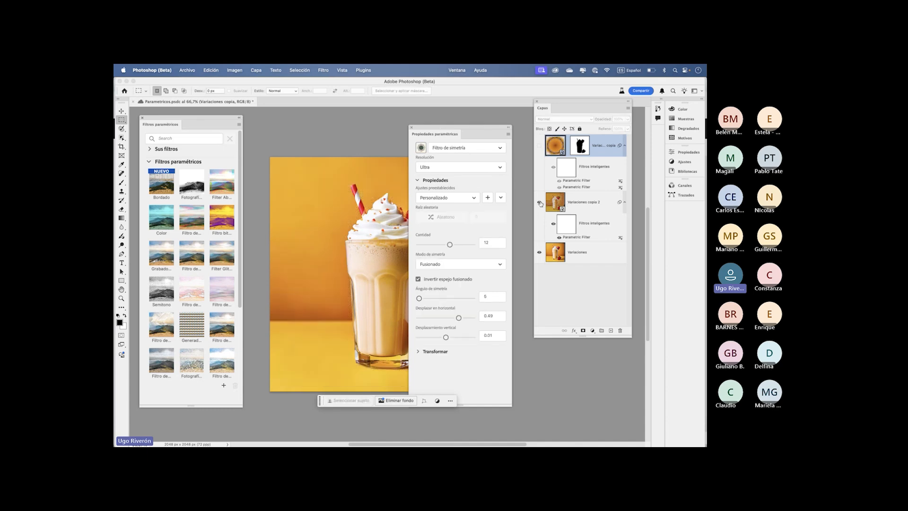
pyautogui.click(580, 203)
pyautogui.moveTo(428, 127); pyautogui.dragTo(467, 119)
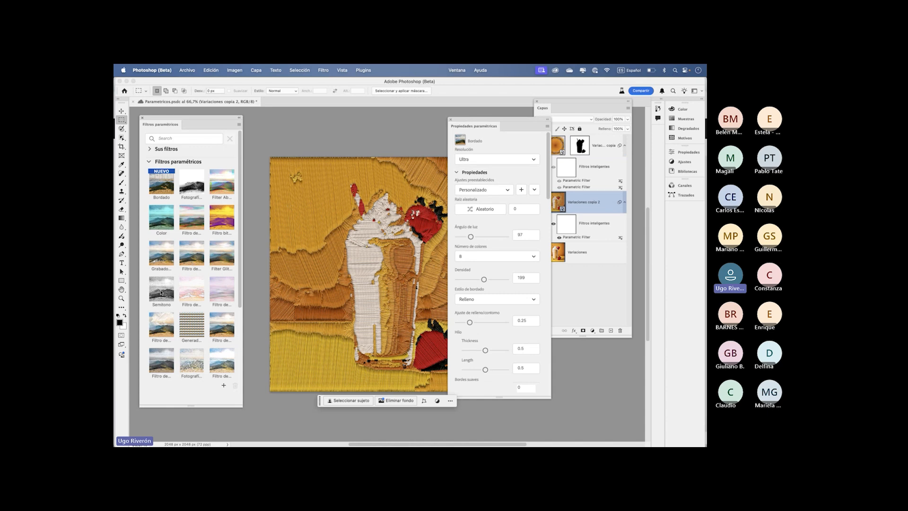
# - Add the Semitono parametric filter to the Variaciones copia 2 layer and move its properties panel off the upper image
pyautogui.click(161, 293)
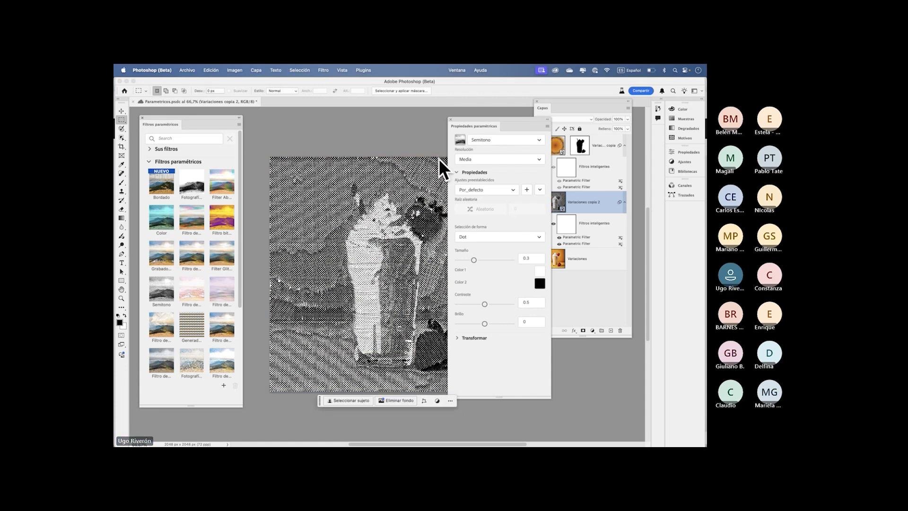
pyautogui.moveTo(470, 121); pyautogui.dragTo(380, 119)
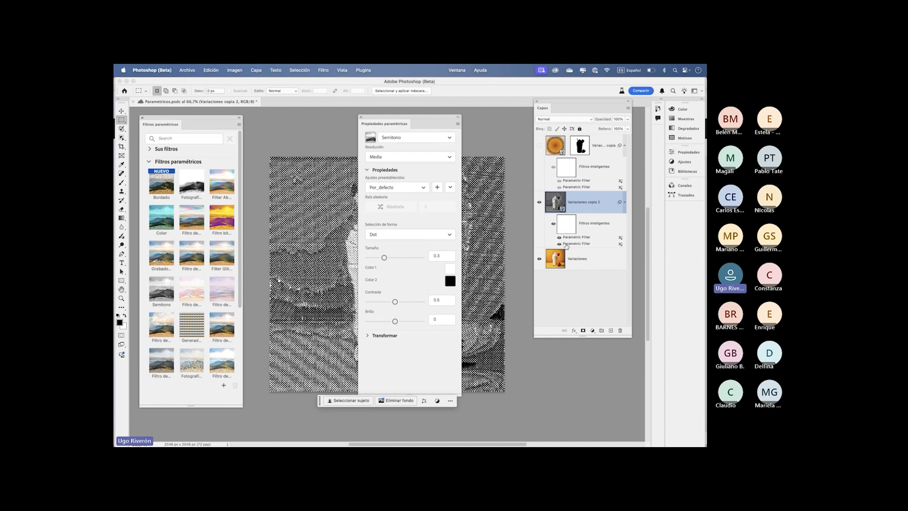
pyautogui.moveTo(419, 124); pyautogui.dragTo(401, 282)
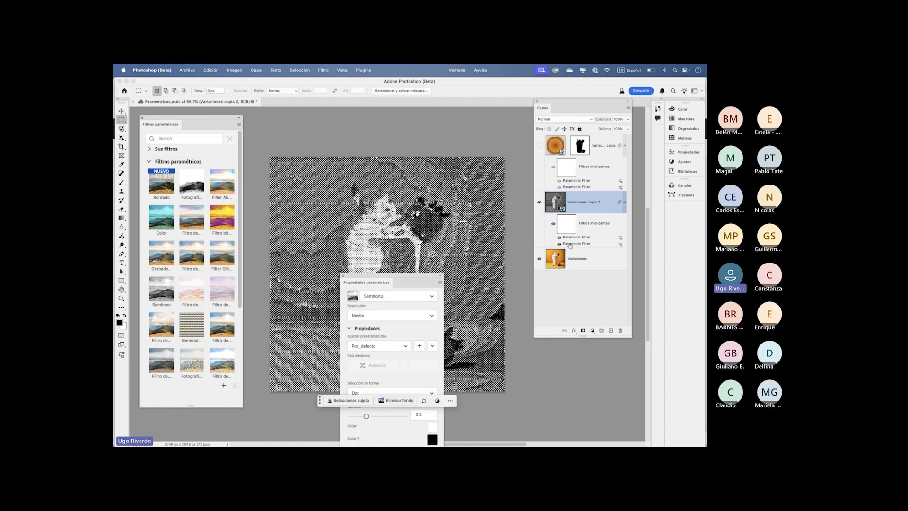
# - Set the Bordado filter's blending mode to Trama on Variaciones copia 2, then place it above the Semitono filter
pyautogui.doubleClick(618, 245)
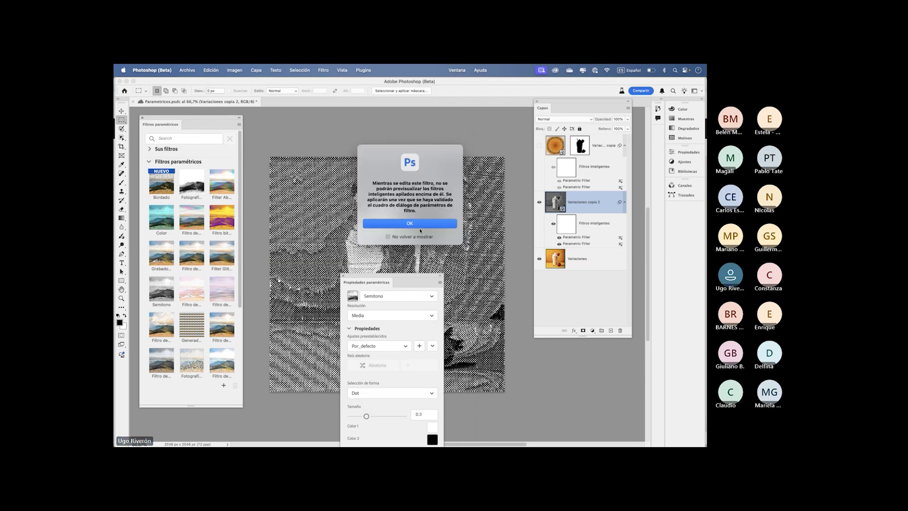
pyautogui.click(420, 221)
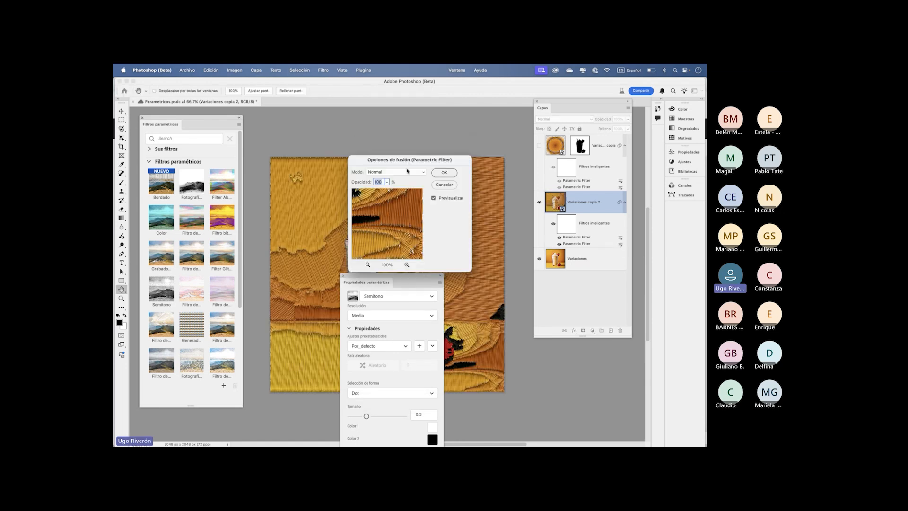
pyautogui.moveTo(402, 160); pyautogui.dragTo(454, 126)
pyautogui.click(446, 138)
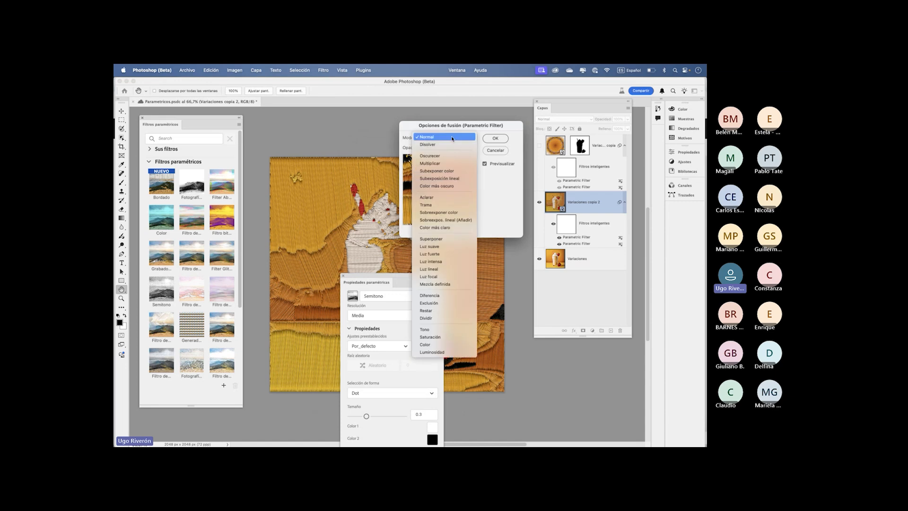
pyautogui.click(444, 206)
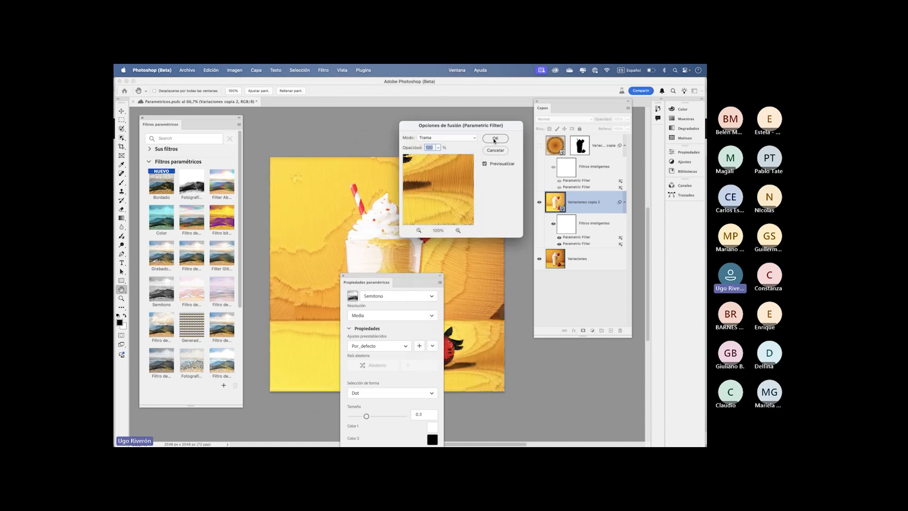
pyautogui.click(495, 138)
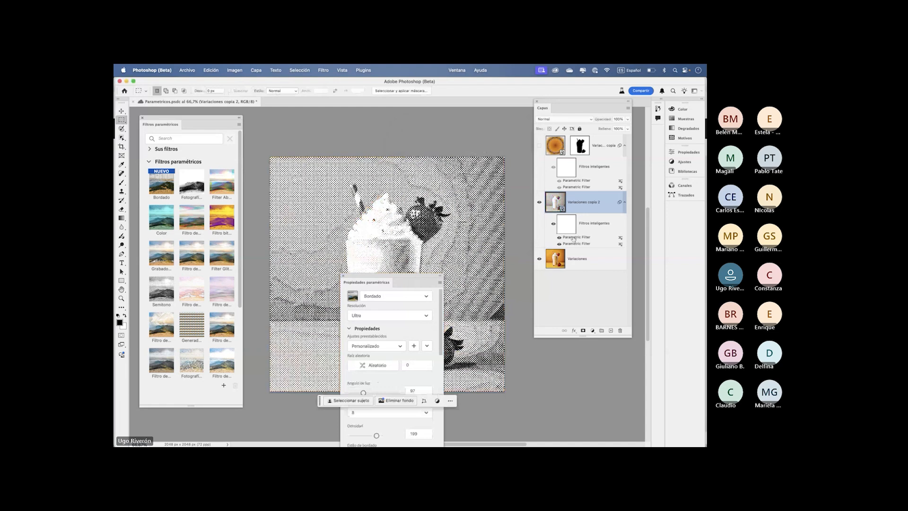
pyautogui.moveTo(577, 246); pyautogui.dragTo(575, 235)
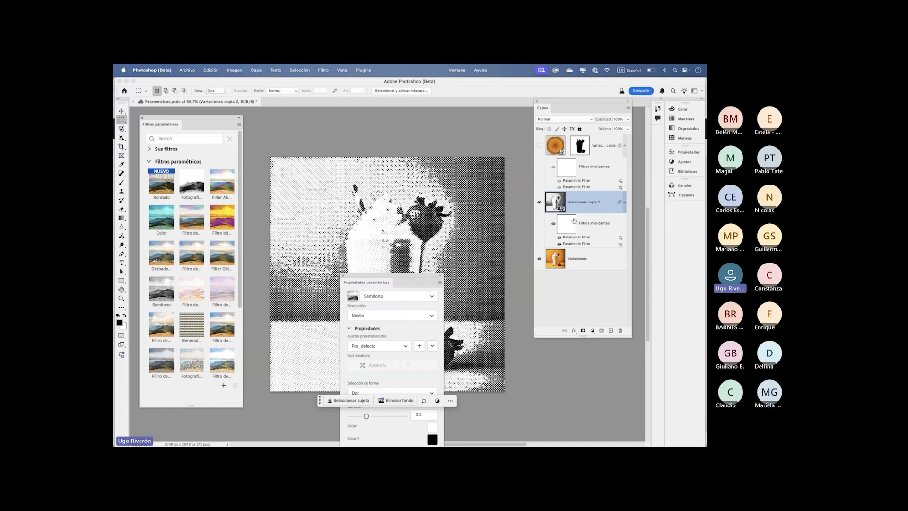
# - Set the Semitono filter's size to 0.75 and change its Color 2 to red
pyautogui.moveTo(410, 275); pyautogui.dragTo(505, 122)
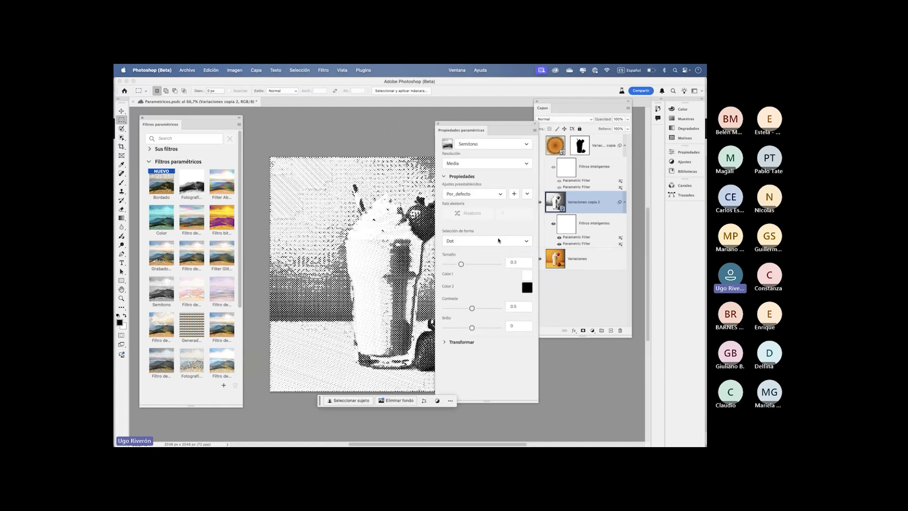
pyautogui.moveTo(460, 264); pyautogui.dragTo(485, 265)
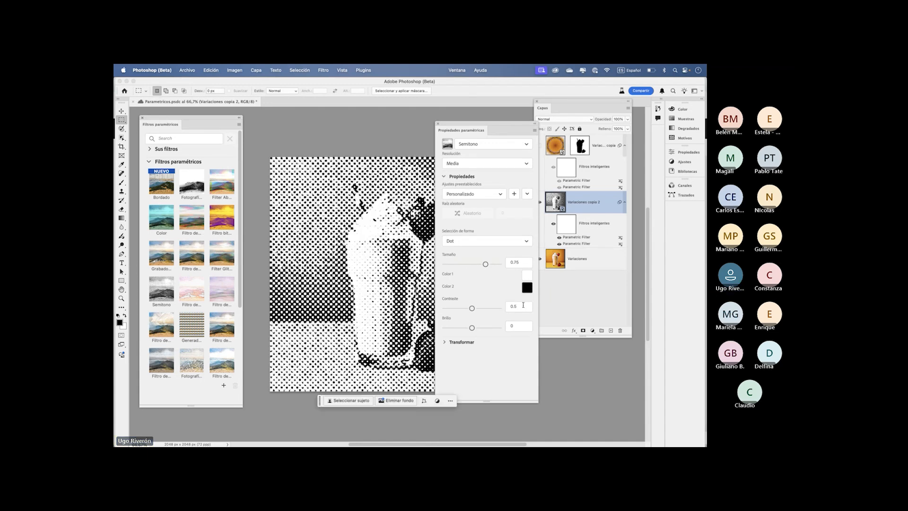
pyautogui.click(526, 288)
pyautogui.click(403, 214)
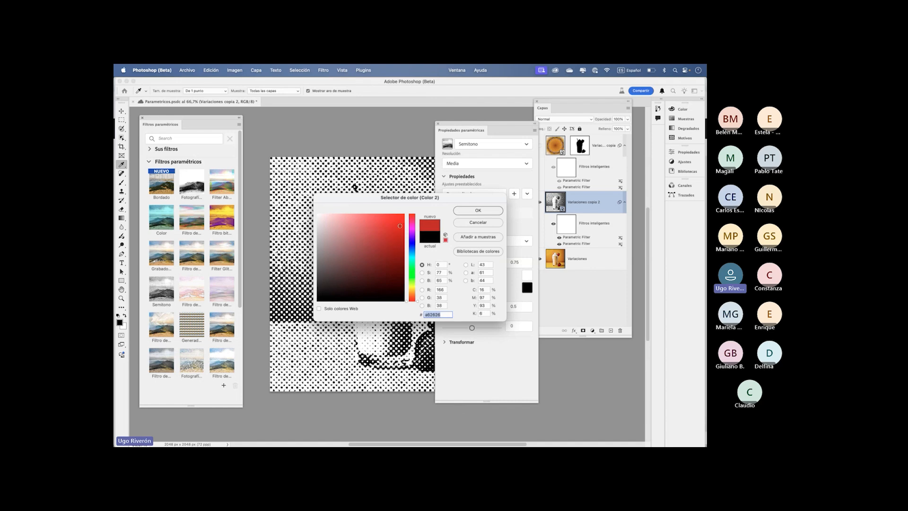
pyautogui.click(471, 212)
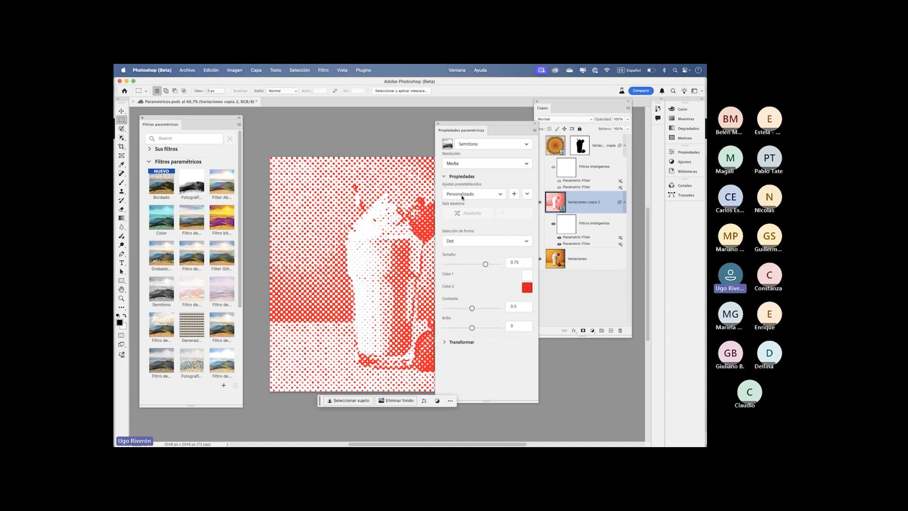
# - Expand the Semitono transform settings, set the shape selection to Raya and move the properties panel off the milkshake image
pyautogui.click(445, 342)
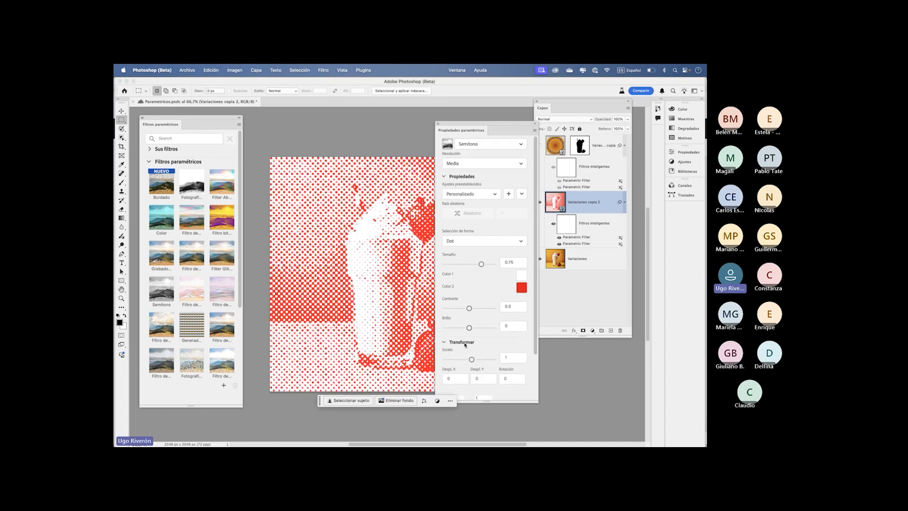
pyautogui.click(457, 240)
pyautogui.click(476, 266)
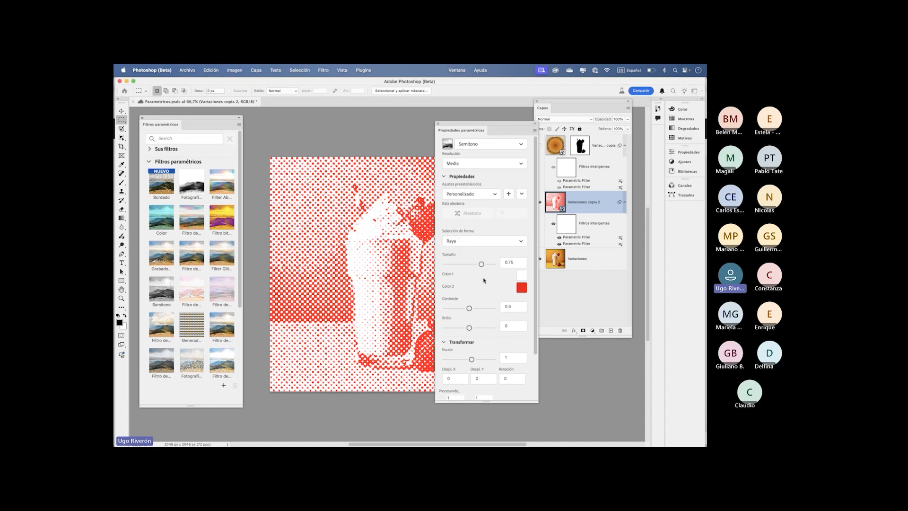
pyautogui.moveTo(466, 129); pyautogui.dragTo(215, 227)
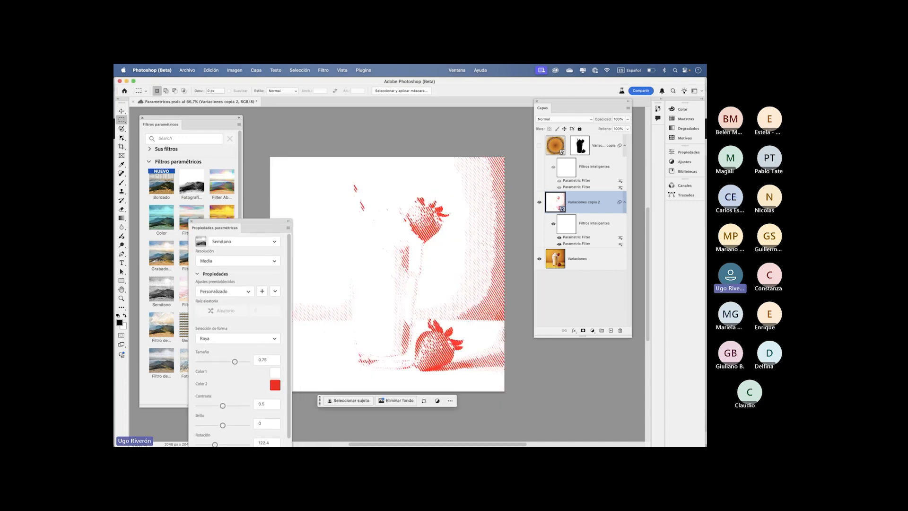
# - Set the Variaciones copia 2 layer's blending mode to Multiplicar and hide its Semitono filter
pyautogui.click(567, 119)
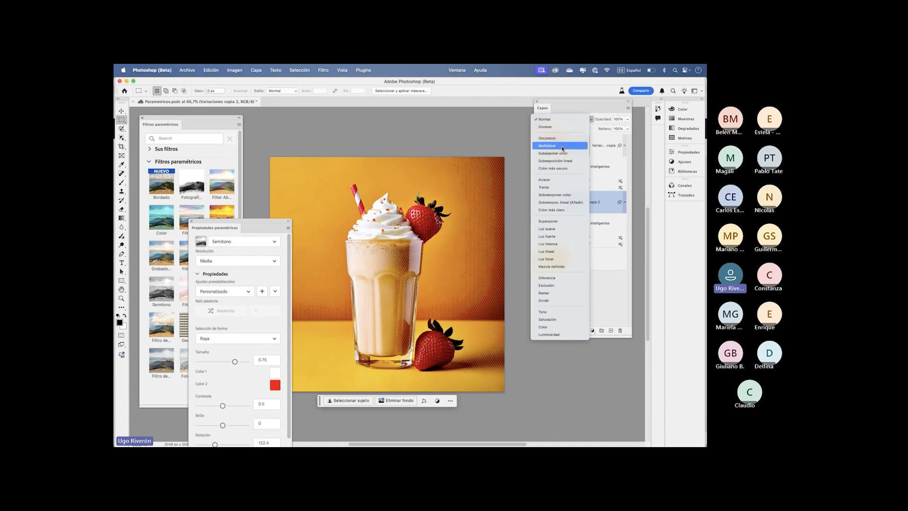
pyautogui.click(563, 149)
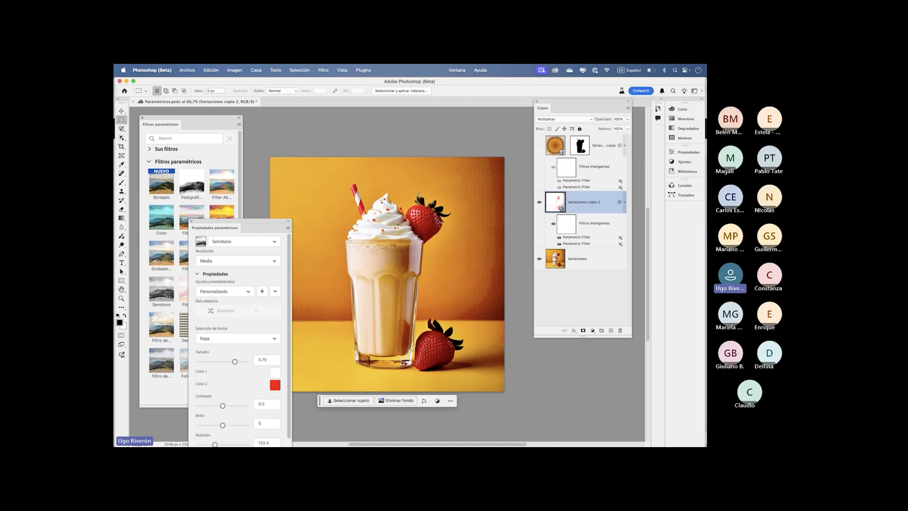
pyautogui.click(559, 243)
pyautogui.click(558, 244)
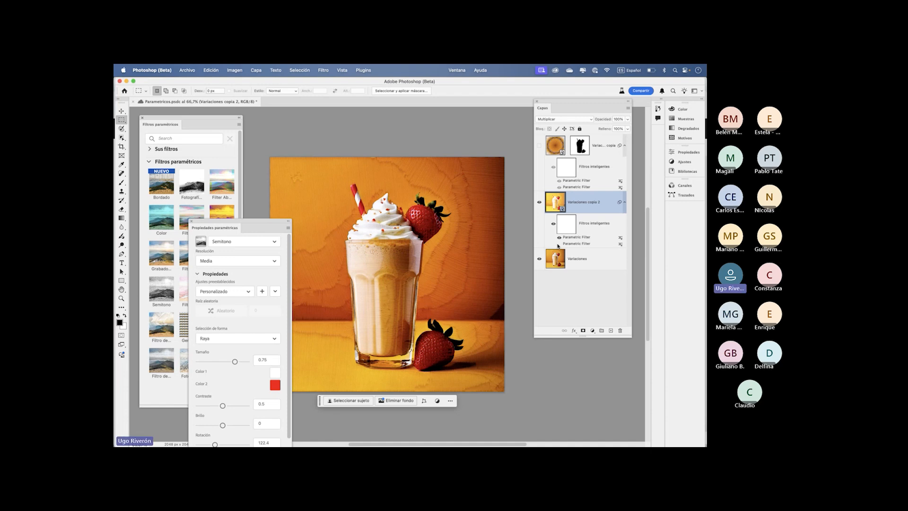
# - Place the parametric properties beside the filter list, then view the file chooser for loading custom filters and cancel it
pyautogui.moveTo(236, 224); pyautogui.dragTo(289, 131)
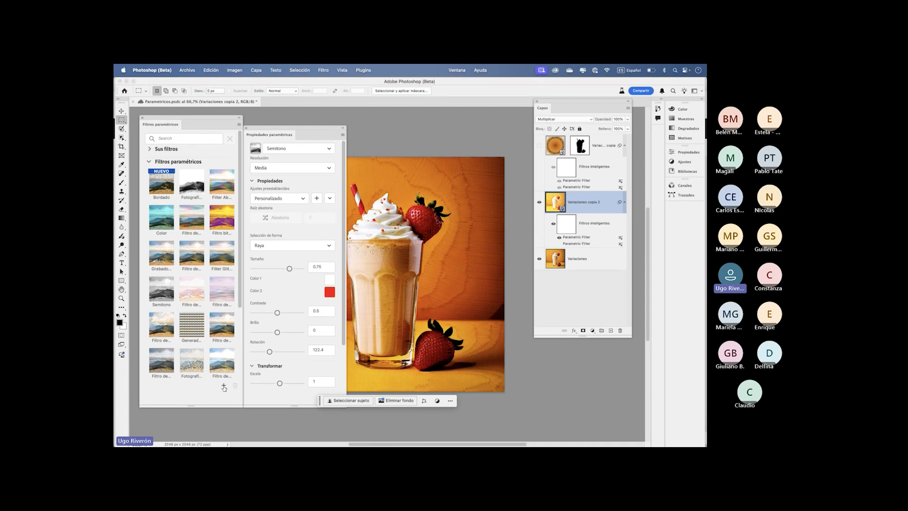
pyautogui.click(224, 387)
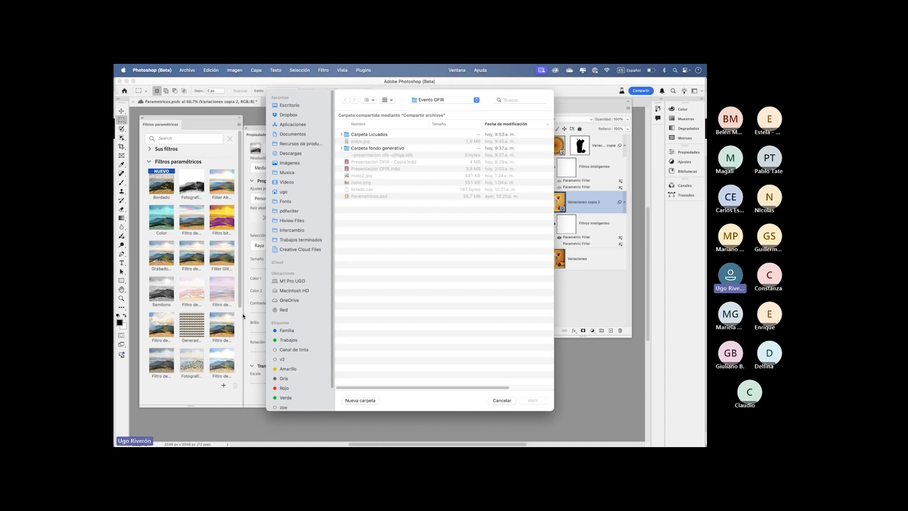
pyautogui.click(501, 401)
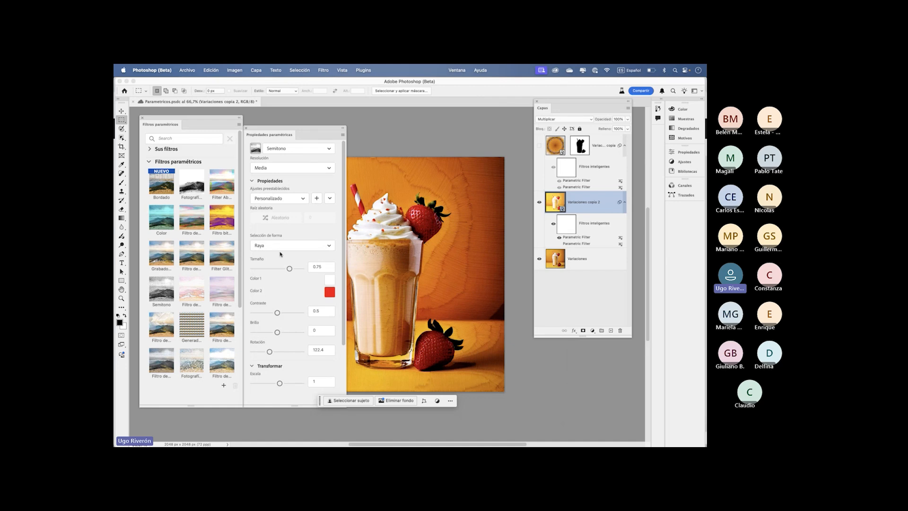
# - Collapse the Filtros paramétricos list, shorten its panel and reduce the Propiedades paramétricas panel to an icon
pyautogui.click(149, 162)
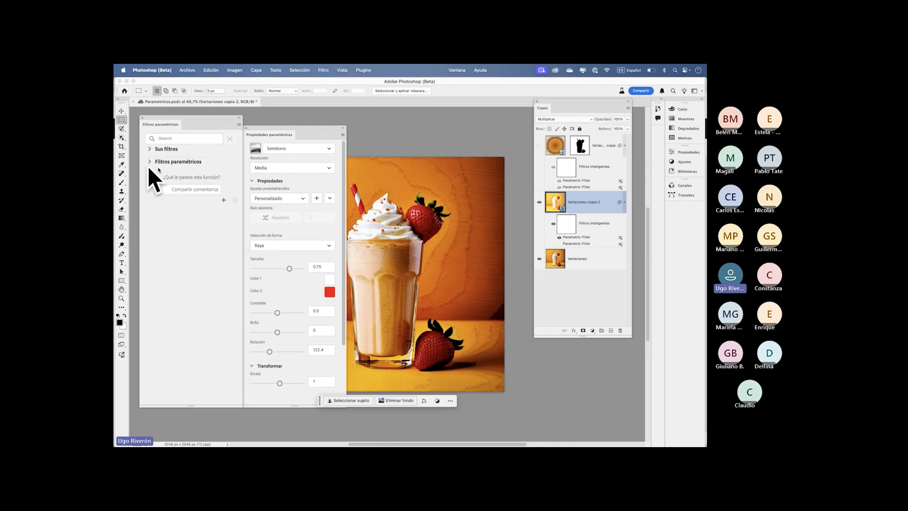
pyautogui.moveTo(185, 118); pyautogui.dragTo(185, 120)
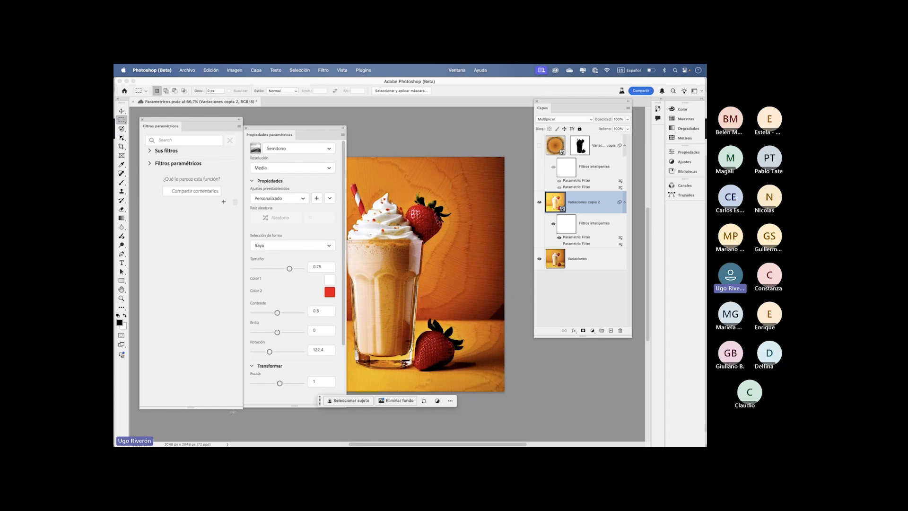
pyautogui.moveTo(232, 407); pyautogui.dragTo(232, 305)
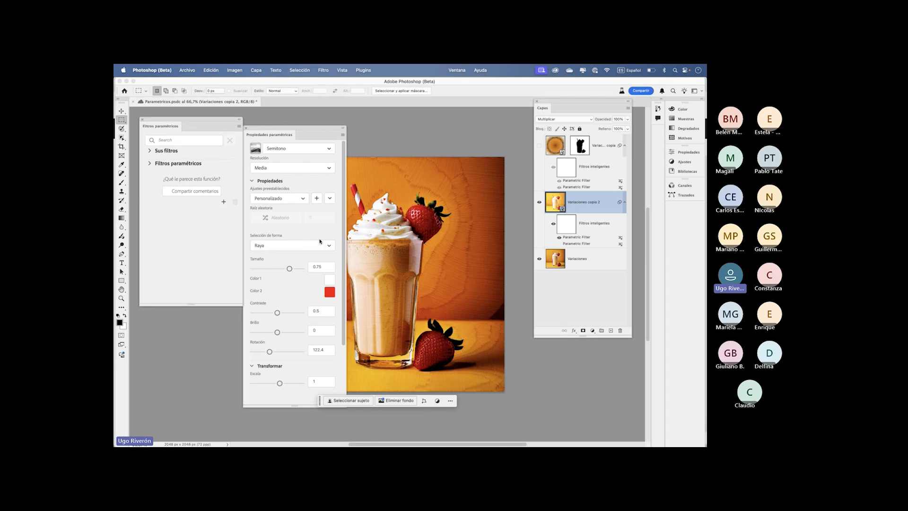
pyautogui.click(341, 128)
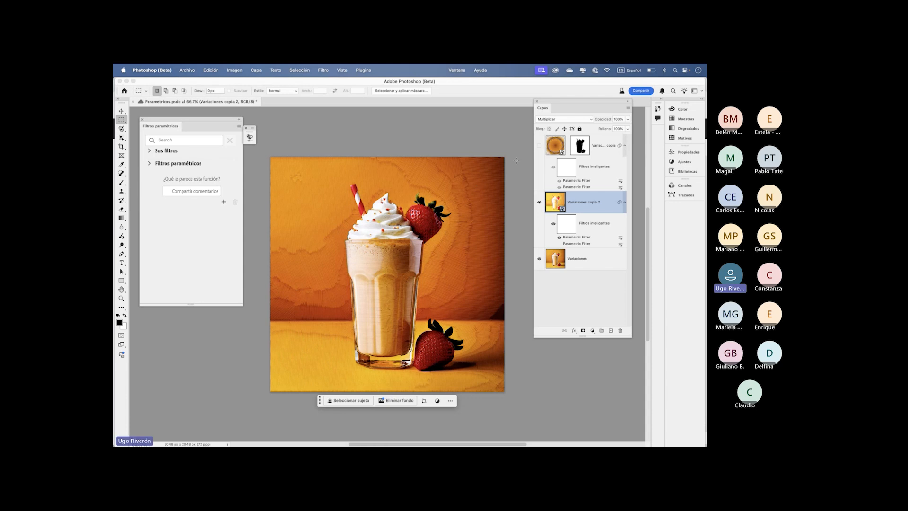
# - Show the Variaciones copia layer and hide Variaciones copia 2, keeping the parametric properties off the image
pyautogui.click(539, 146)
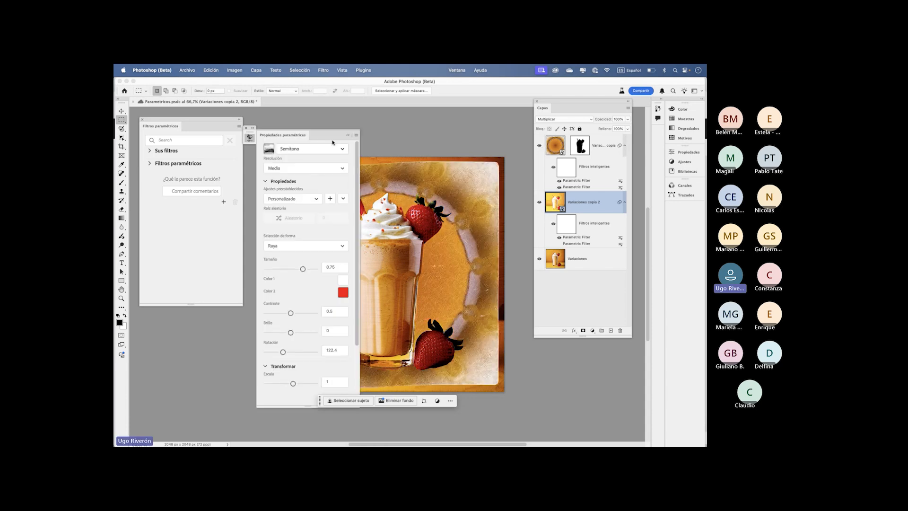
pyautogui.click(347, 135)
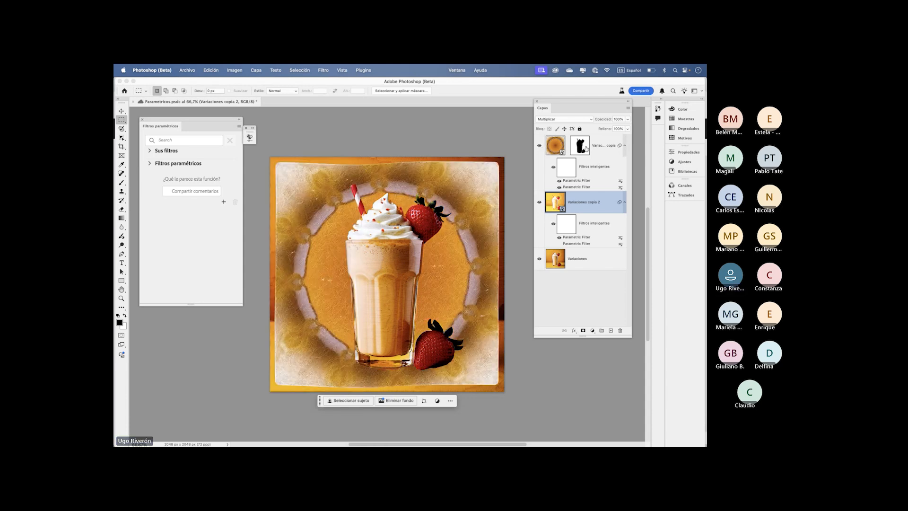
pyautogui.click(539, 201)
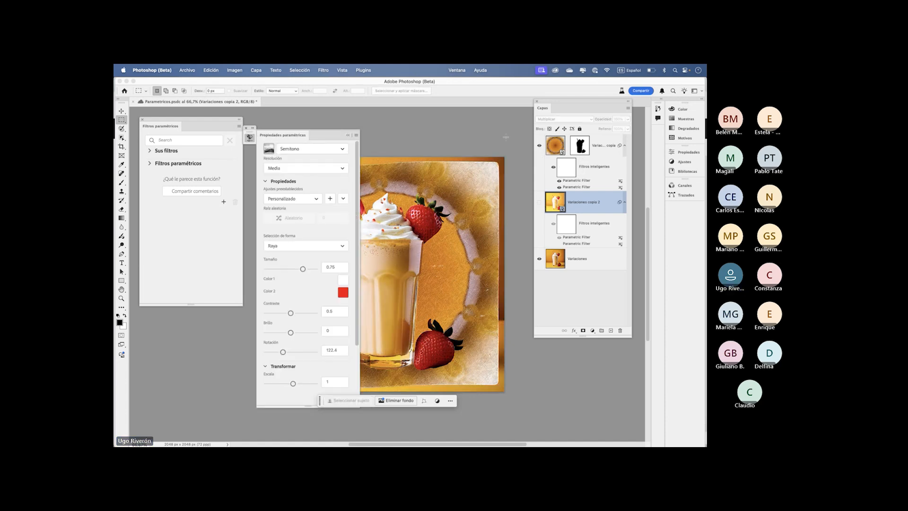
pyautogui.click(348, 135)
# - Compare the milkshake with the Variaciones copia layer mask disabled and enabled, then select that mask
pyautogui.keyDown('shift'); pyautogui.click(581, 148); pyautogui.keyUp('shift')
pyautogui.keyDown('shift'); pyautogui.click(581, 149); pyautogui.keyUp('shift')
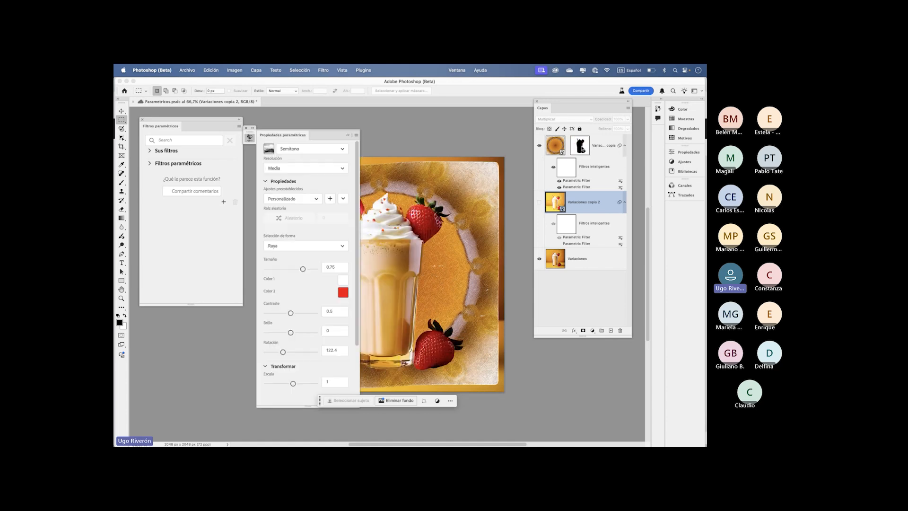
pyautogui.click(347, 135)
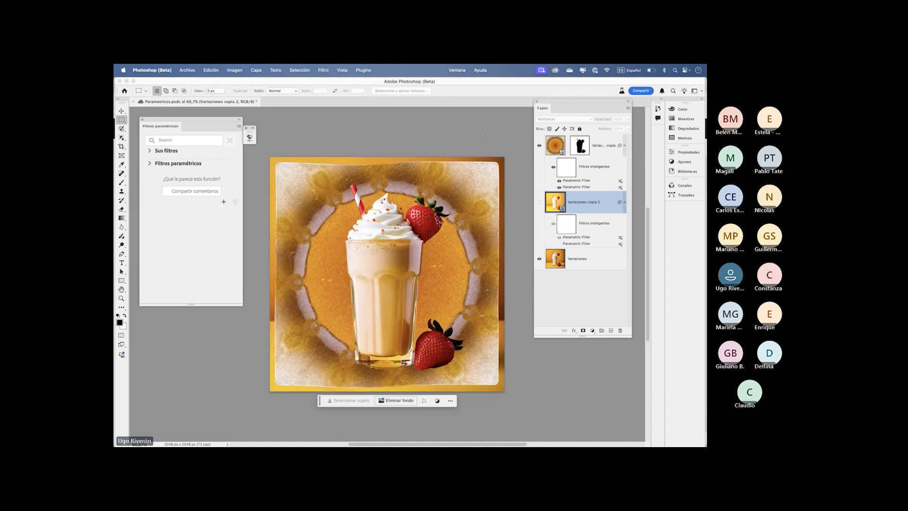
pyautogui.keyDown('shift'); pyautogui.click(581, 150); pyautogui.keyUp('shift')
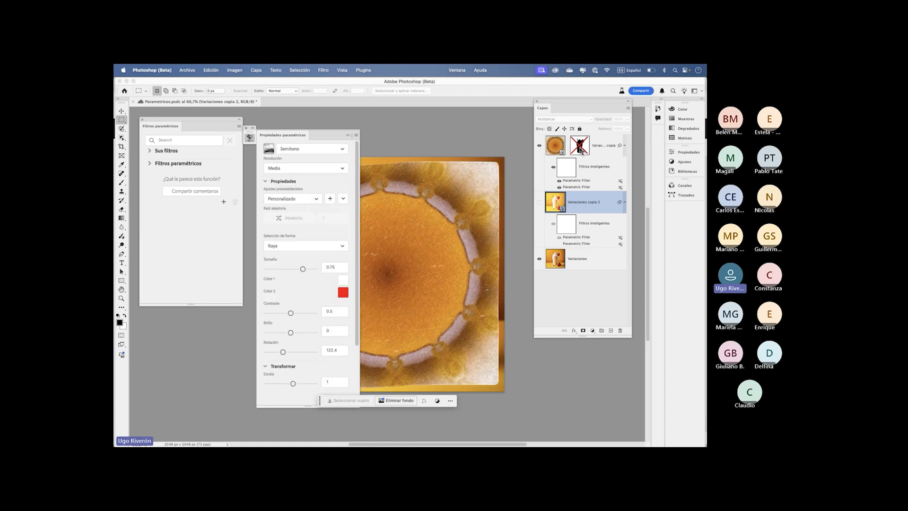
pyautogui.keyDown('shift'); pyautogui.click(581, 149); pyautogui.keyUp('shift')
pyautogui.keyDown('shift'); pyautogui.click(581, 150); pyautogui.keyUp('shift')
pyautogui.keyDown('shift'); pyautogui.click(581, 149); pyautogui.keyUp('shift')
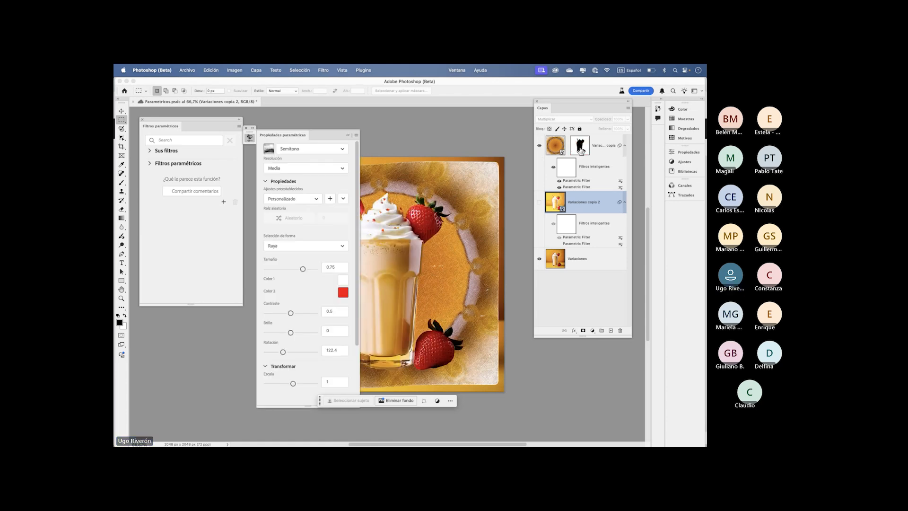
pyautogui.keyDown('alt'); pyautogui.click(581, 150); pyautogui.keyUp('alt')
pyautogui.keyDown('alt'); pyautogui.click(581, 149); pyautogui.keyUp('alt')
pyautogui.keyDown('alt'); pyautogui.click(581, 149); pyautogui.keyUp('alt')
pyautogui.keyDown('alt'); pyautogui.click(581, 150); pyautogui.keyUp('alt')
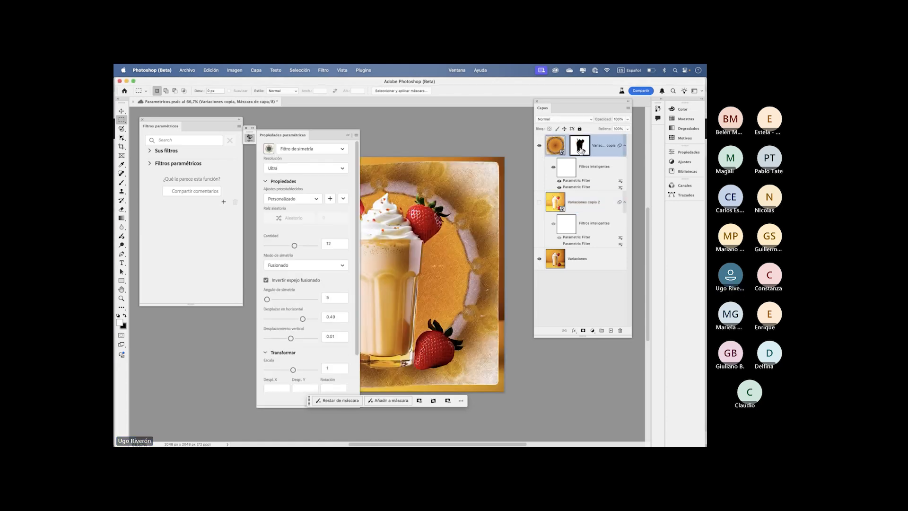
# - Open the Variaciones copia mask's properties, clear the filter properties off the image and feather the mask by 8.2 px
pyautogui.click(347, 135)
pyautogui.doubleClick(579, 142)
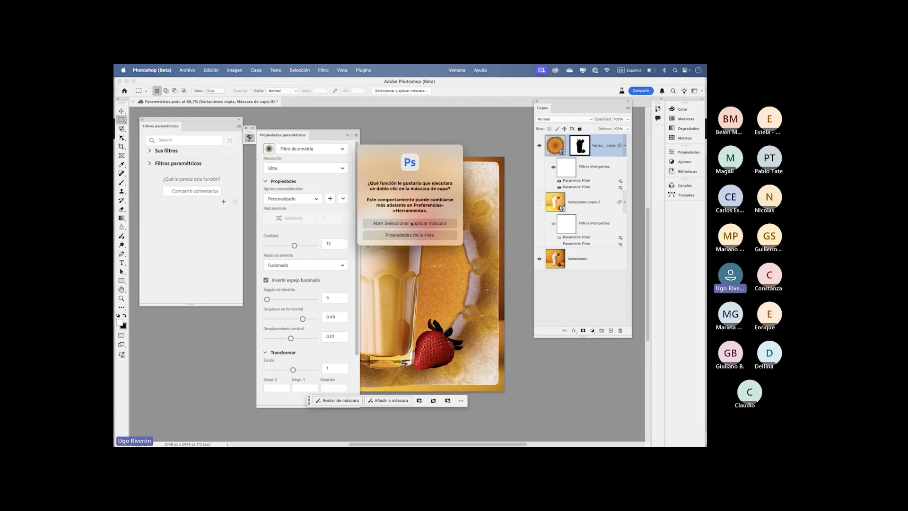
pyautogui.click(410, 235)
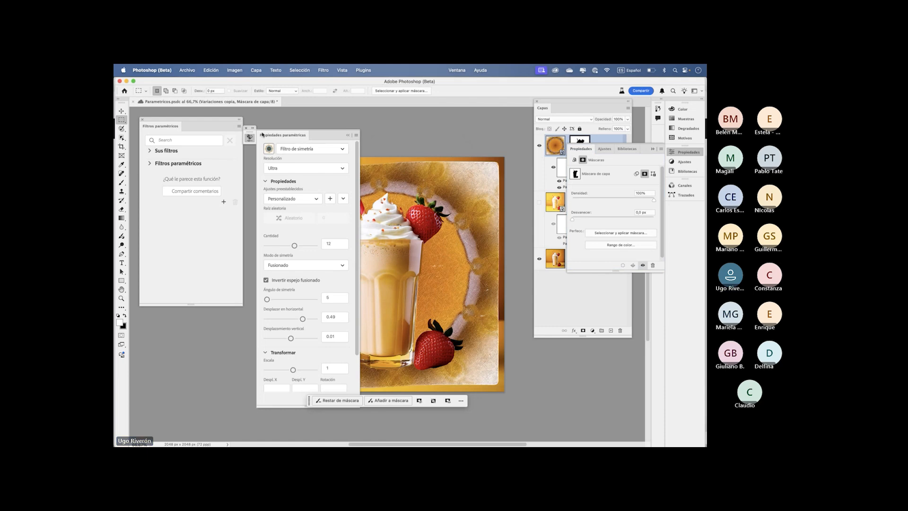
pyautogui.moveTo(284, 138); pyautogui.dragTo(169, 208)
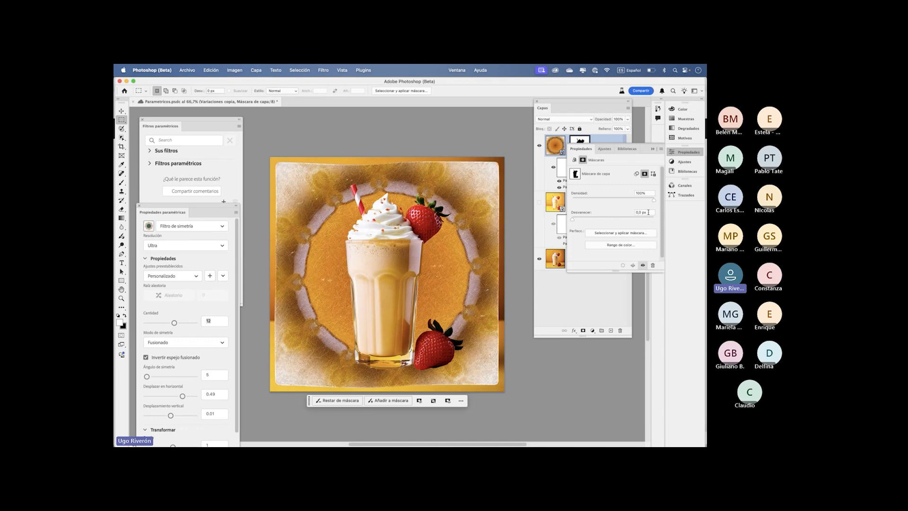
pyautogui.moveTo(573, 219); pyautogui.dragTo(601, 220)
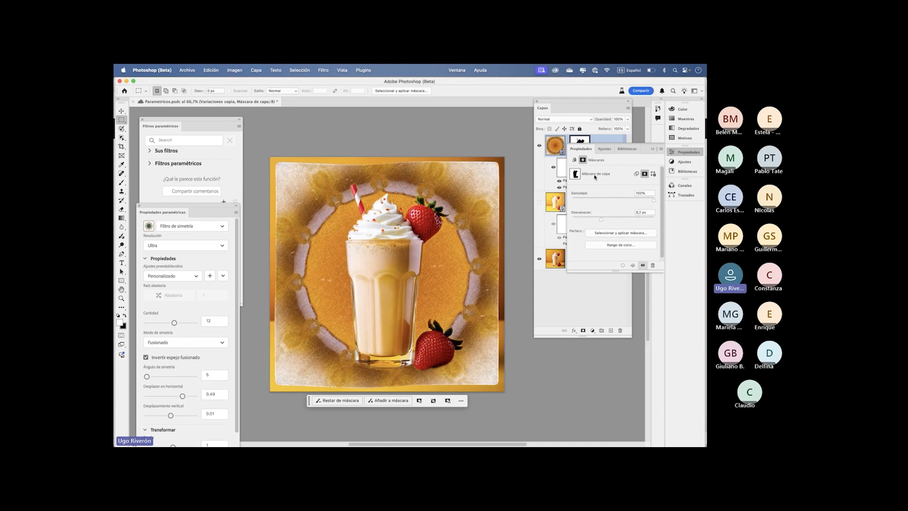
# - Collapse the mask properties panel, then switch to Adobe InDesign 2025 with the Licuados document
pyautogui.click(652, 150)
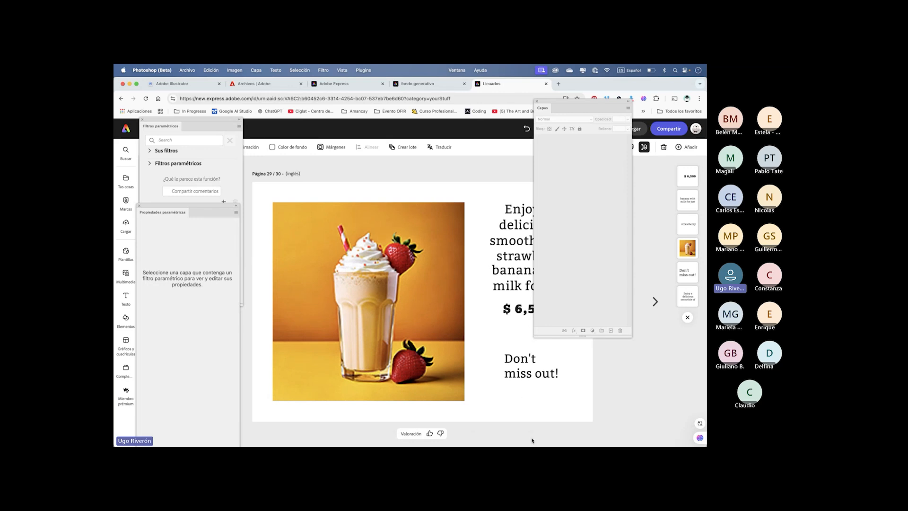
pyautogui.moveTo(529, 443)
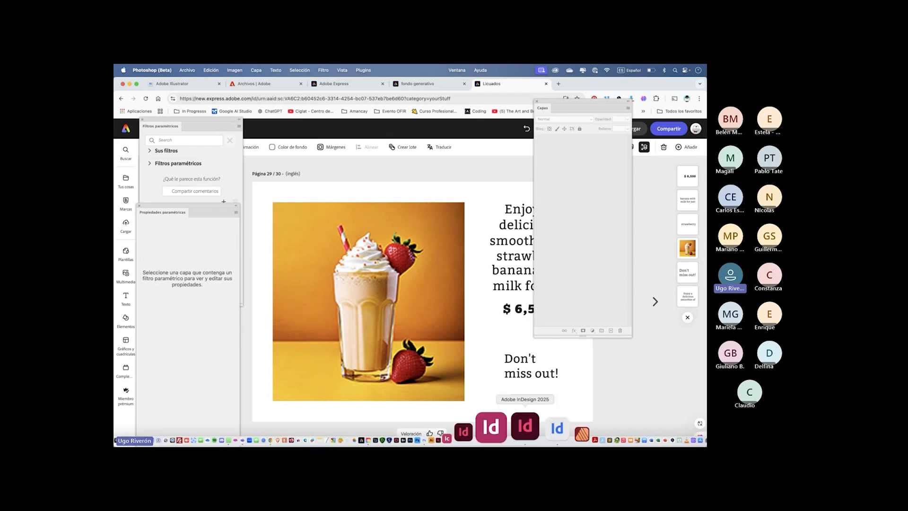
pyautogui.click(519, 428)
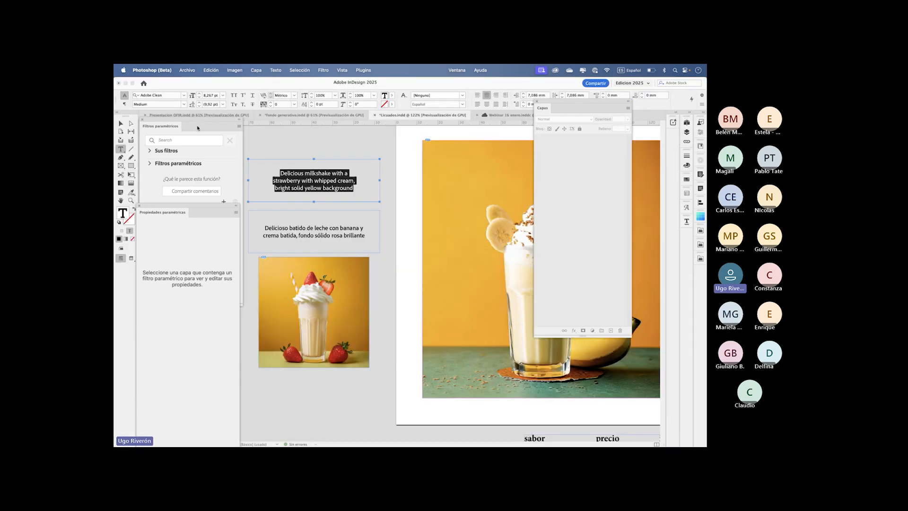
# - Delete the English strawberry milkshake prompt from its pasteboard text frame, leave text editing and bring the banana milkshake page into view
pyautogui.press('BackSpace')
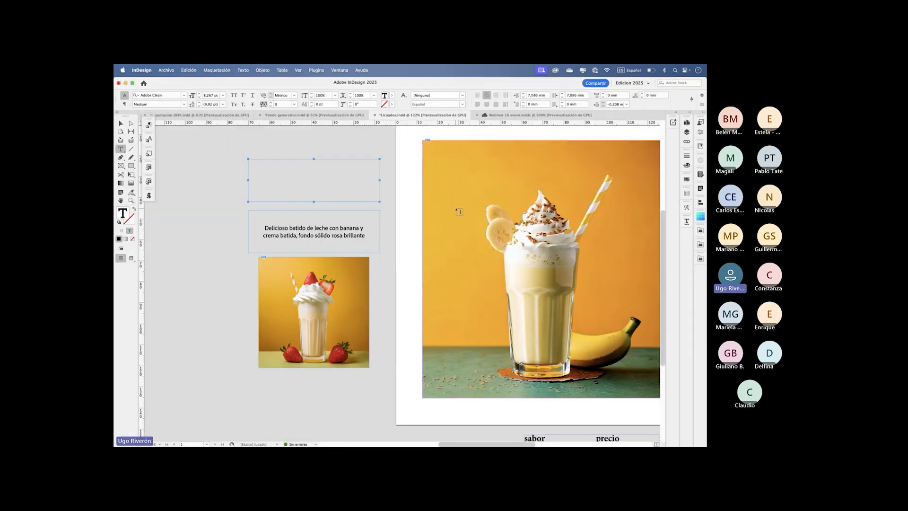
pyautogui.hscroll(9, 456, 211)
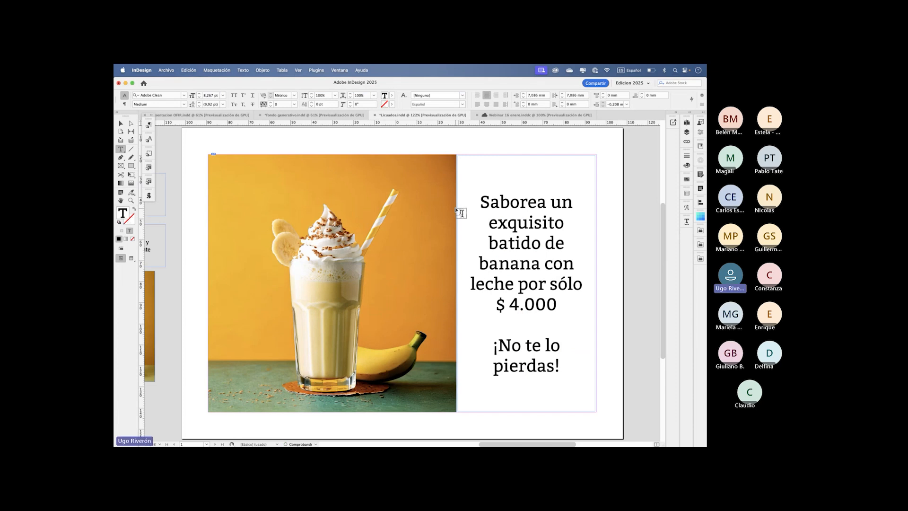
pyautogui.press('Escape')
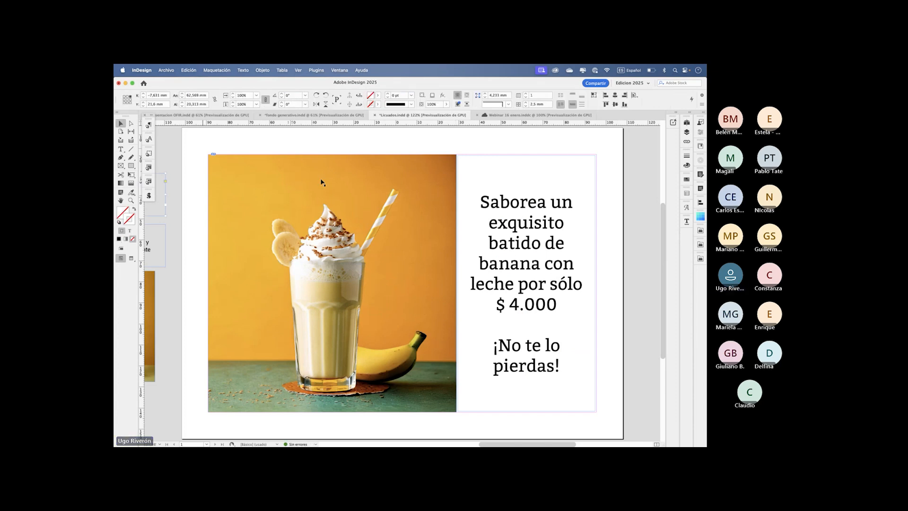
pyautogui.scroll(-1, 472, 222)
pyautogui.hscroll(1, 472, 222)
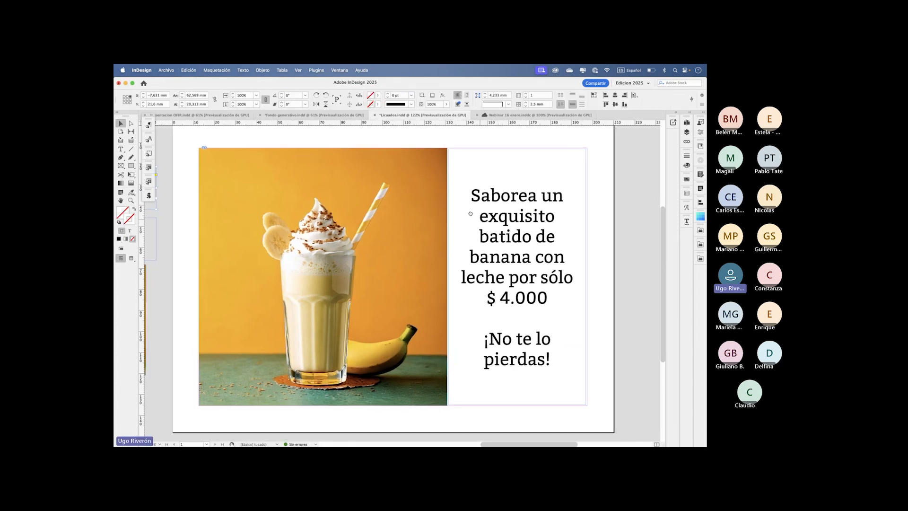
pyautogui.moveTo(472, 213); pyautogui.dragTo(471, 214)
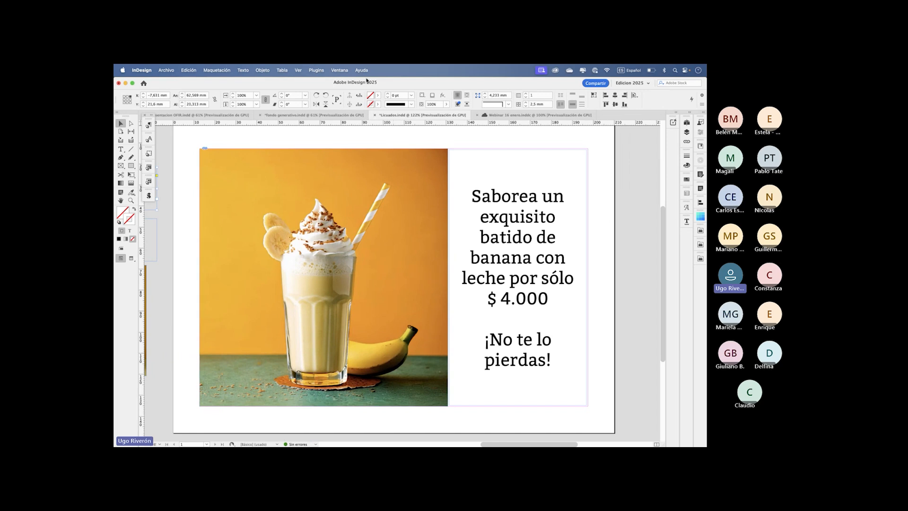
# - Look through the available InDesign panels and extensions, then open the StockSolo extension
pyautogui.click(340, 71)
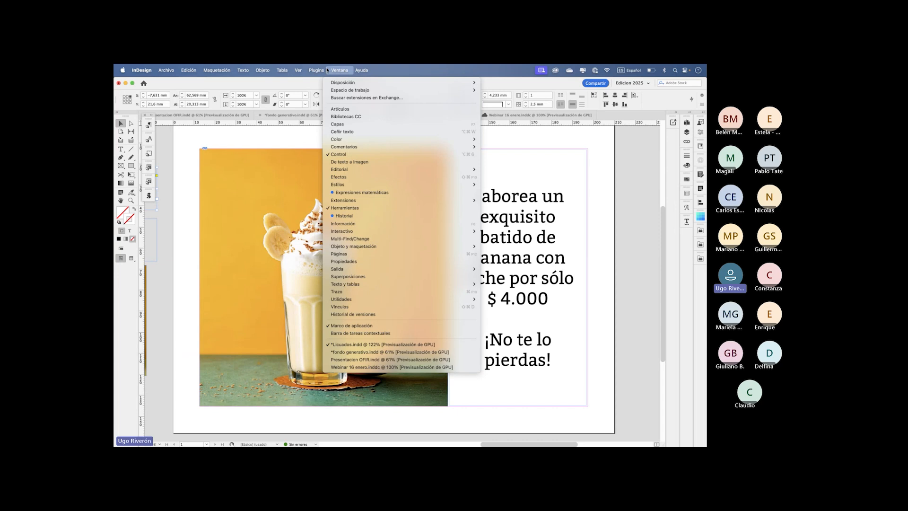
pyautogui.moveTo(321, 70)
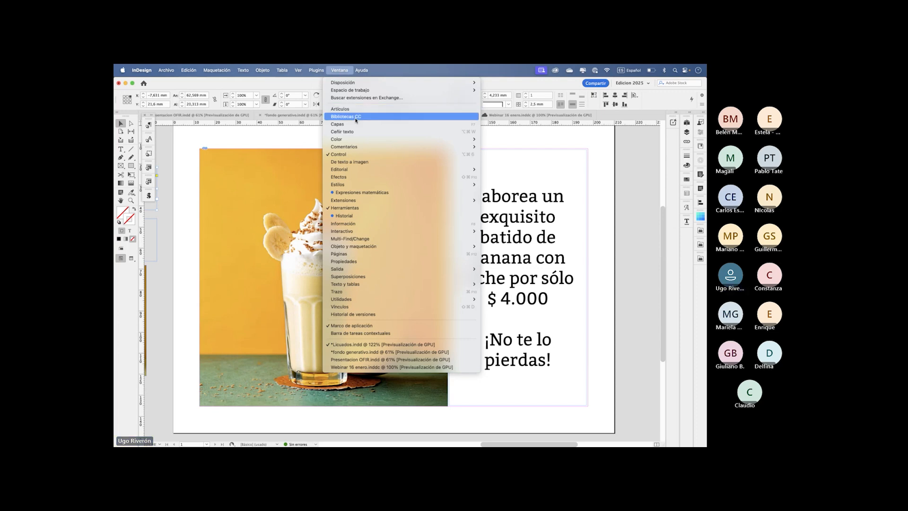
pyautogui.moveTo(360, 148)
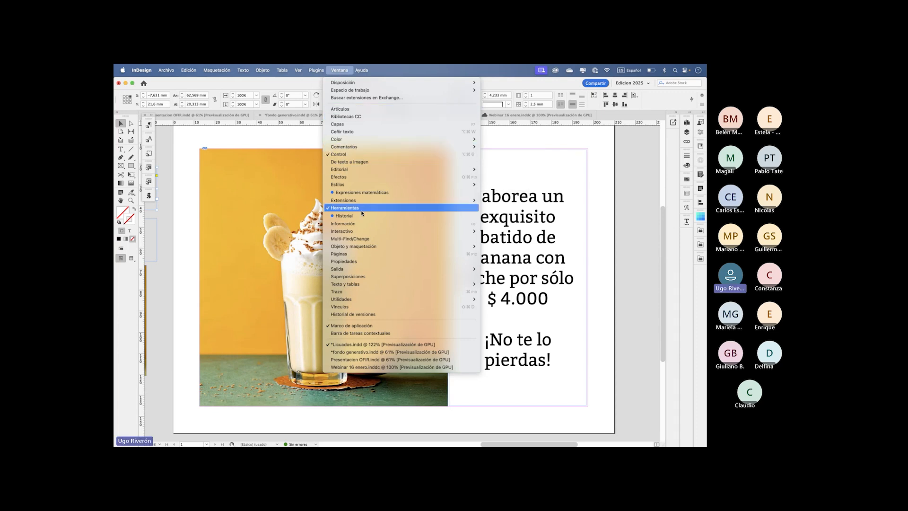
pyautogui.moveTo(369, 200)
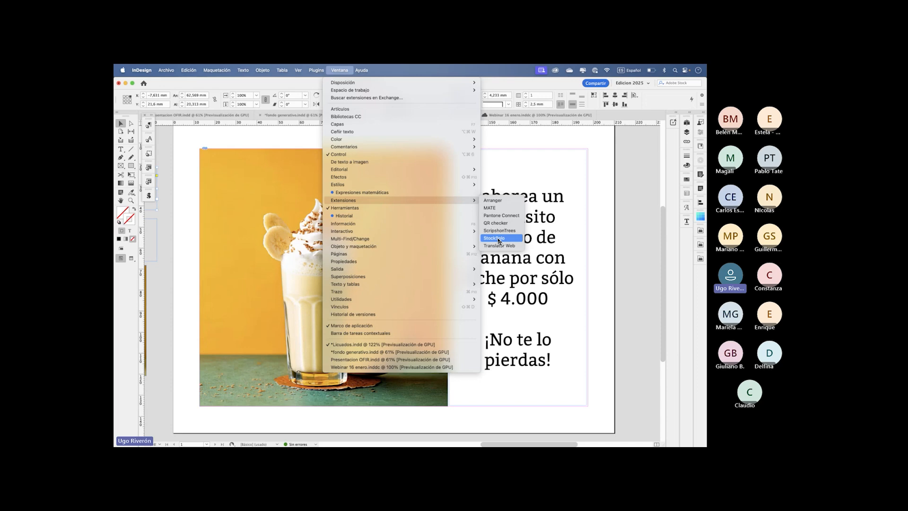
pyautogui.click(499, 241)
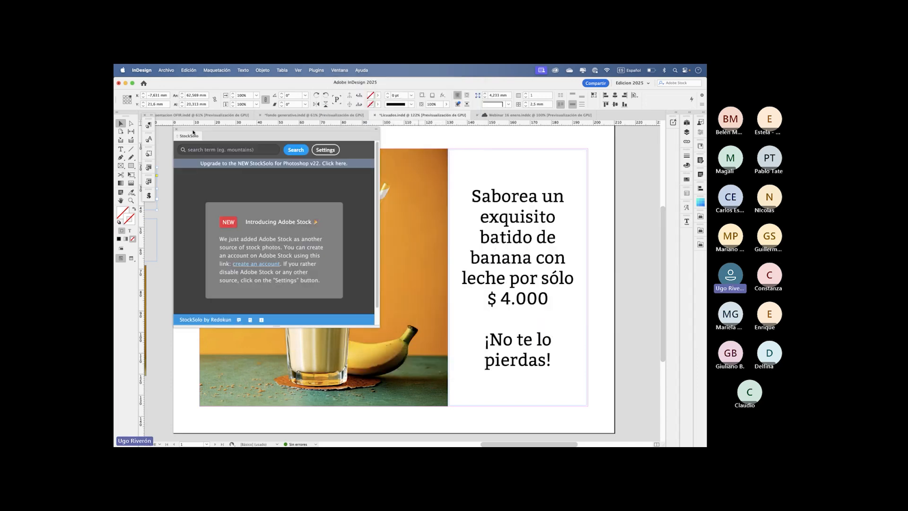
# - Review the search sources in StockSolo's settings, including Adobe Stock, then leave without saving and close the extension
pyautogui.click(242, 152)
pyautogui.click(325, 150)
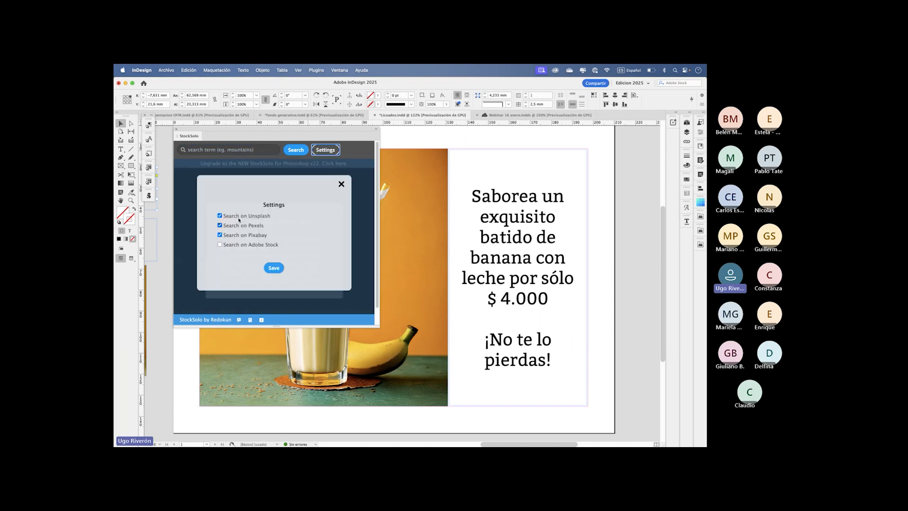
pyautogui.click(220, 245)
pyautogui.click(341, 184)
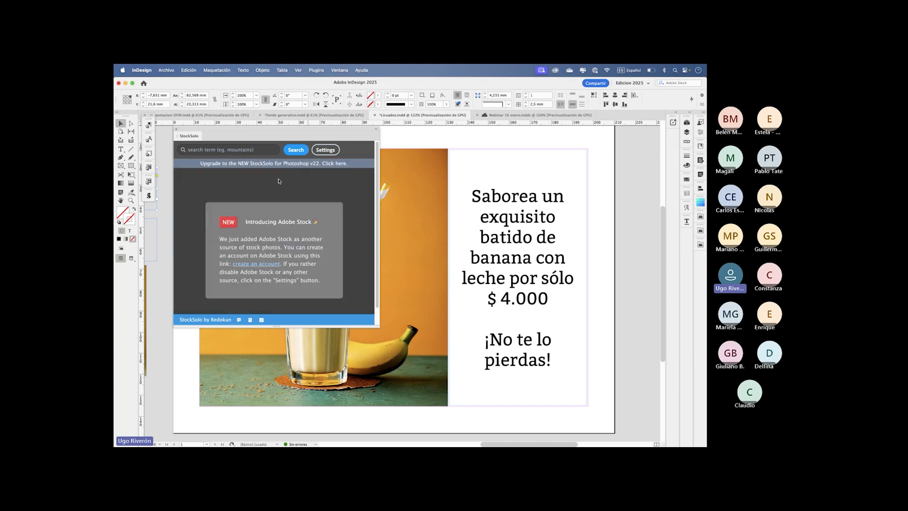
pyautogui.click(176, 129)
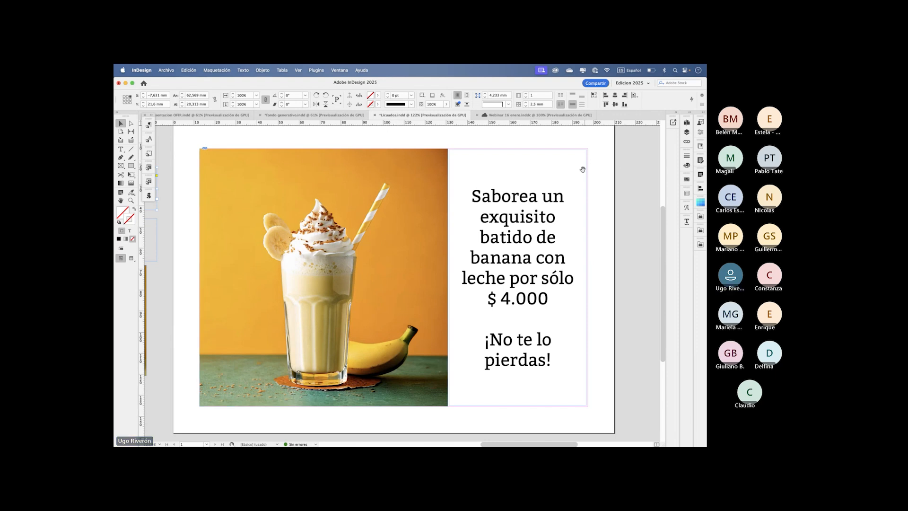
# - Check the Translator Web panel and collapse it, then open the MATE extension and float it beside the page text
pyautogui.hscroll(2, 582, 169)
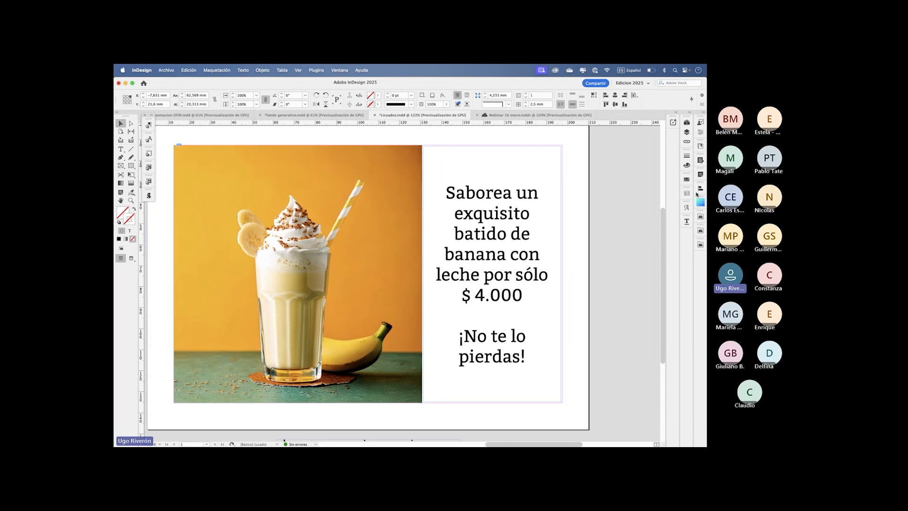
pyautogui.click(700, 219)
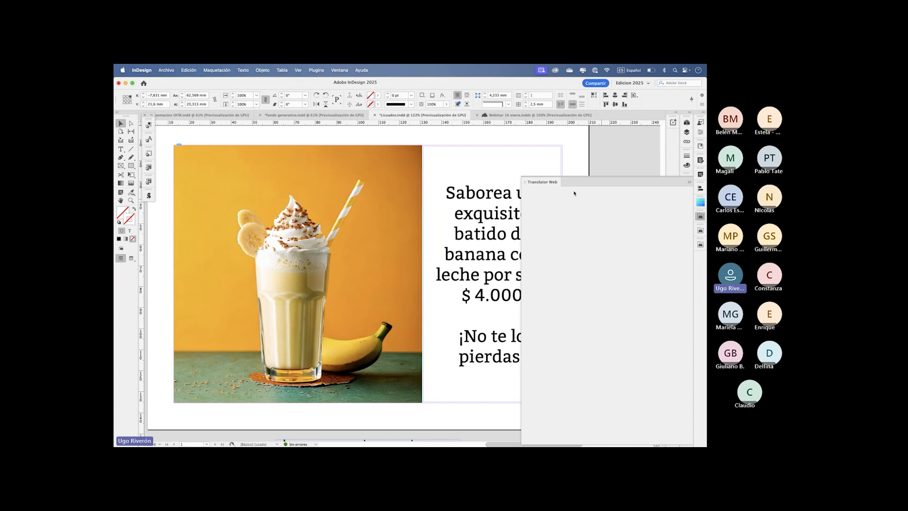
pyautogui.click(689, 183)
pyautogui.click(700, 230)
pyautogui.moveTo(585, 226); pyautogui.dragTo(564, 151)
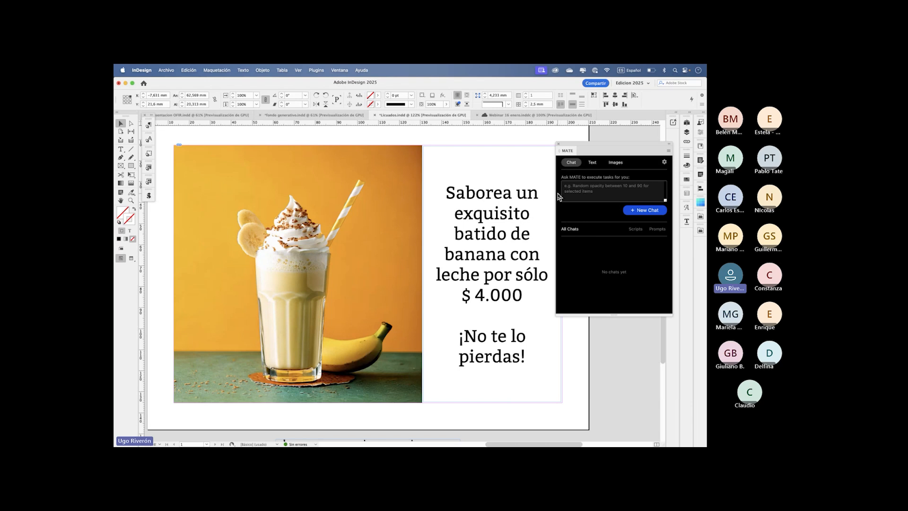
# - Examine MATE's image generation options and, with the banana milkshake text frame selected, its list of text actions
pyautogui.click(615, 162)
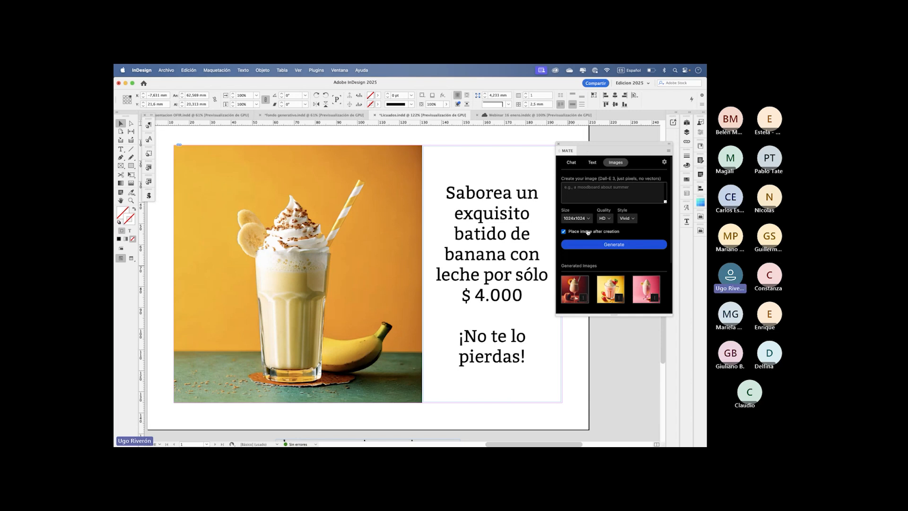
pyautogui.click(492, 205)
pyautogui.click(592, 163)
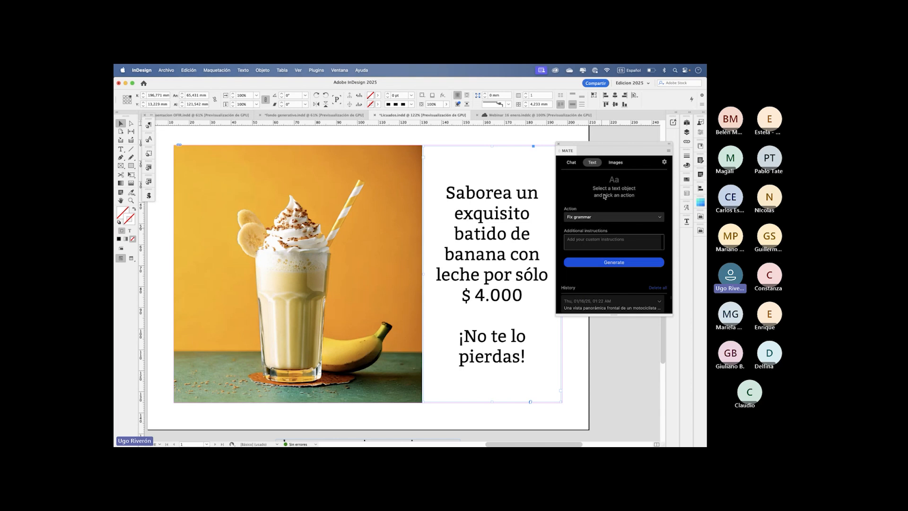
pyautogui.click(608, 216)
pyautogui.click(605, 134)
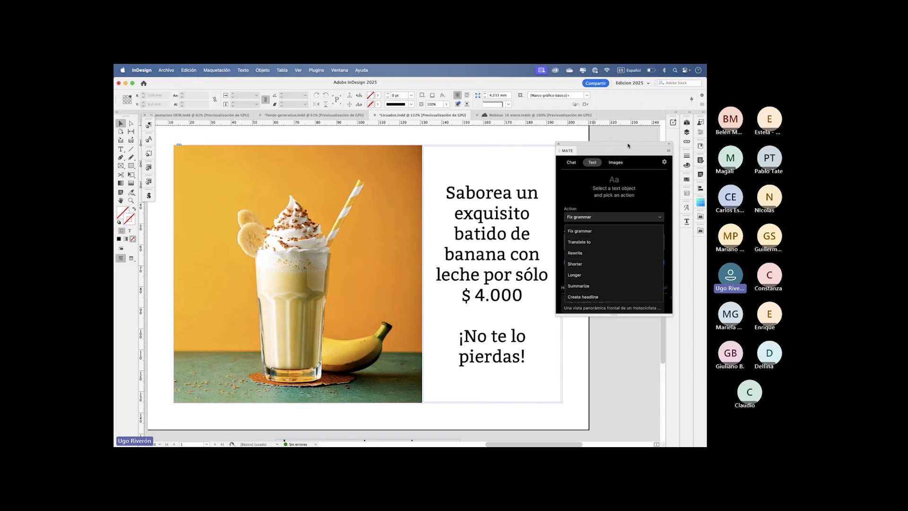
# - Switch to Photoshop (Beta), look for the installed plugins and open Social Media Toolkit
pyautogui.press('super+Tab')
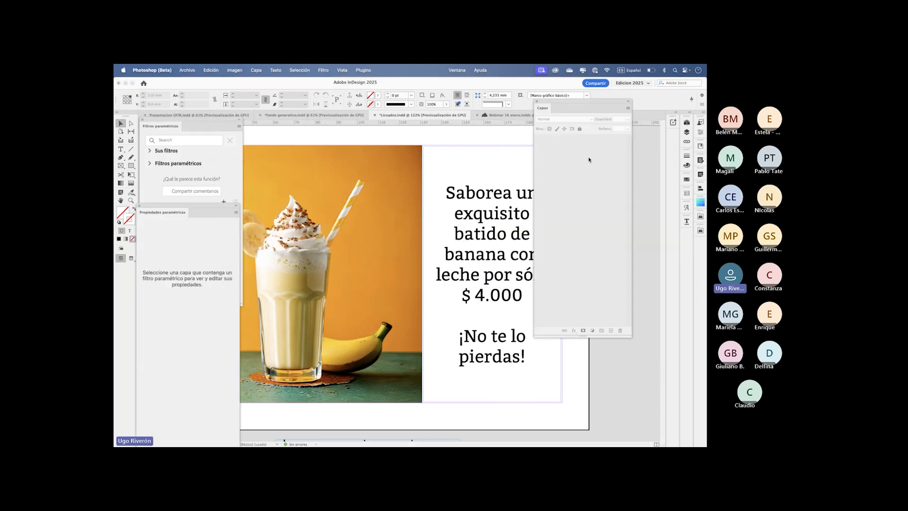
pyautogui.click(452, 69)
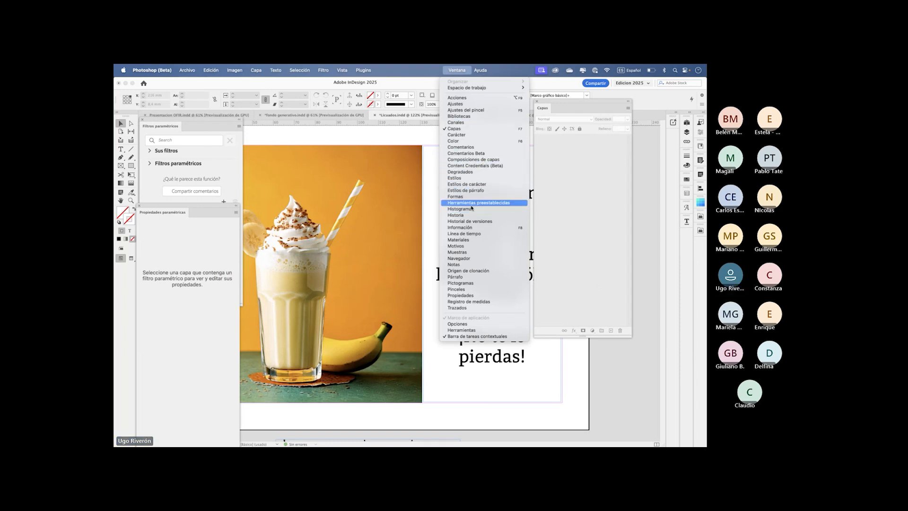
pyautogui.click(424, 93)
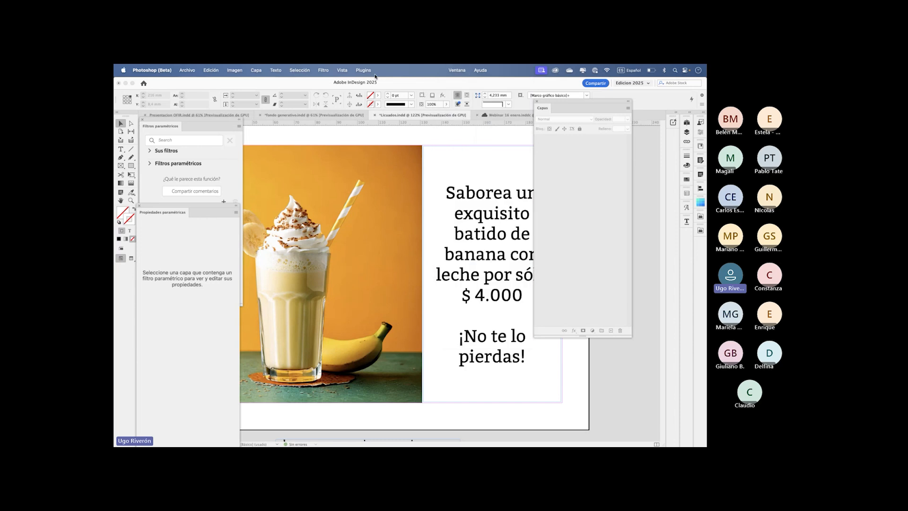
pyautogui.click(357, 72)
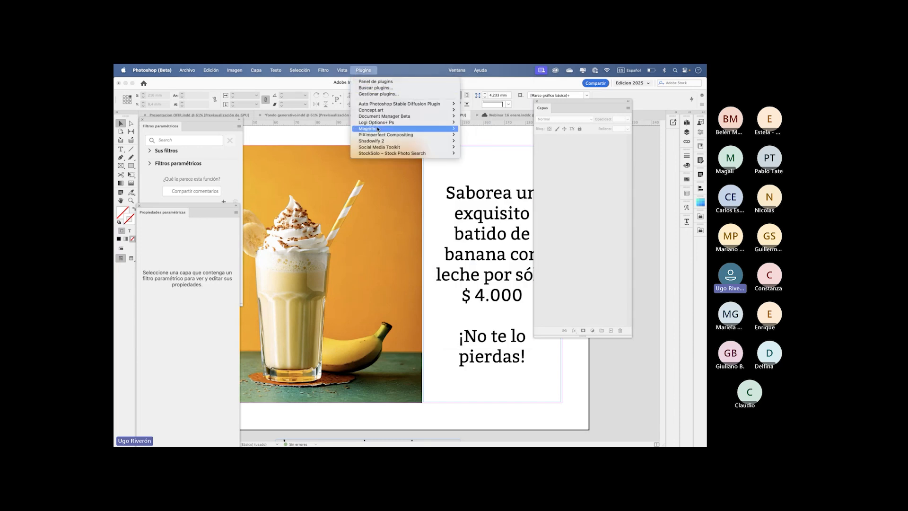
pyautogui.moveTo(389, 155)
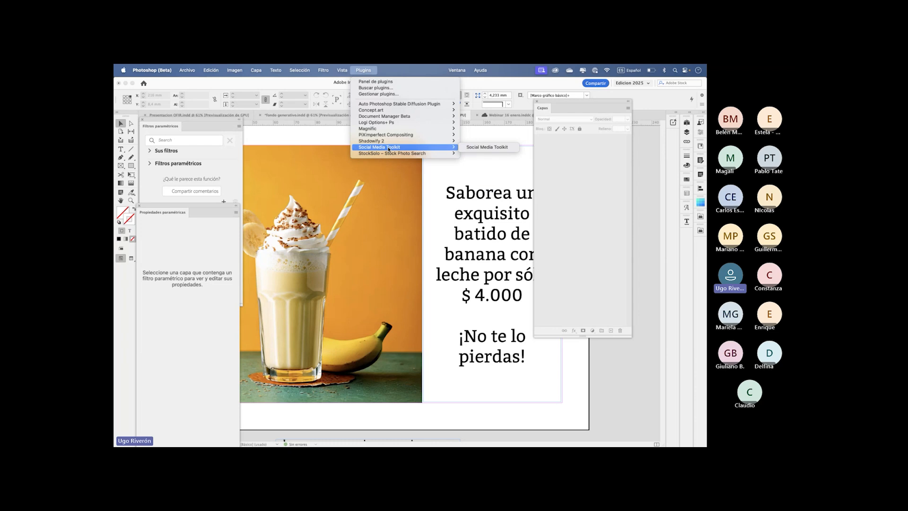
pyautogui.click(478, 147)
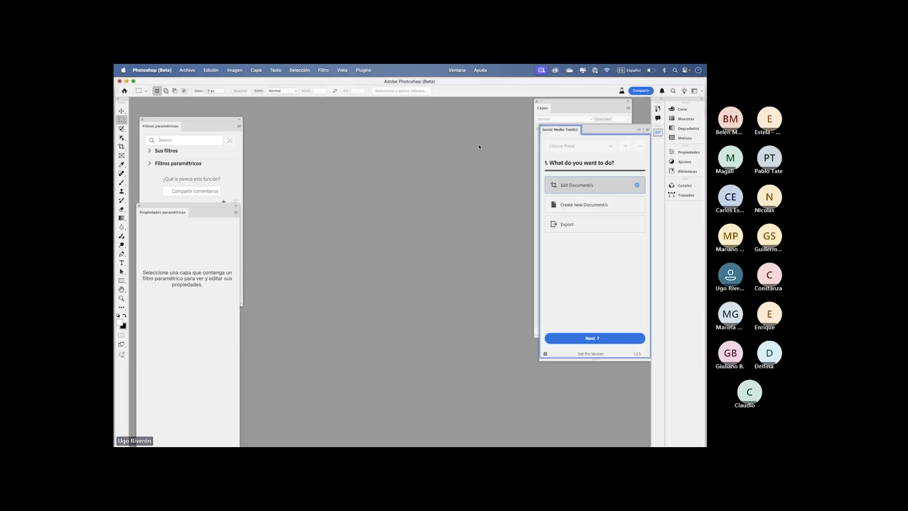
# - Float the Social Media Toolkit panel in the empty workspace beside Filtros paramétricos and close the Capas panel
pyautogui.moveTo(561, 130); pyautogui.dragTo(338, 128)
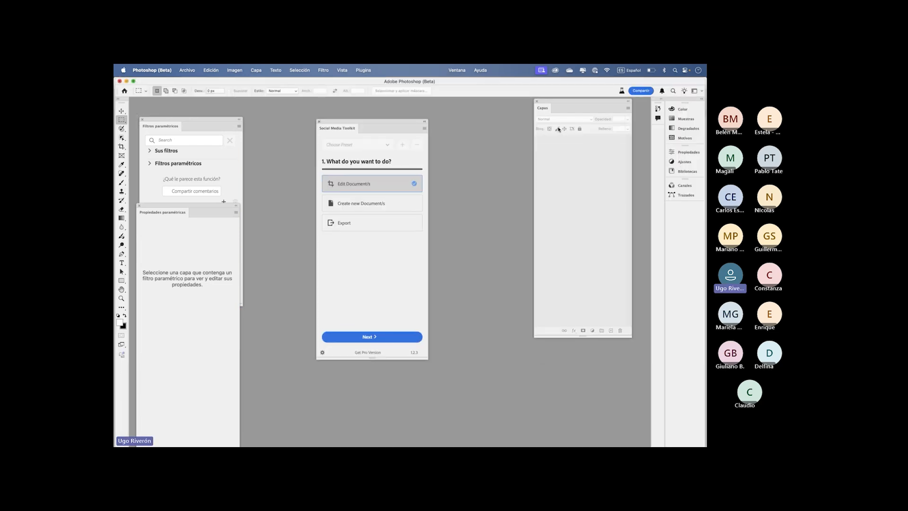
pyautogui.click(537, 100)
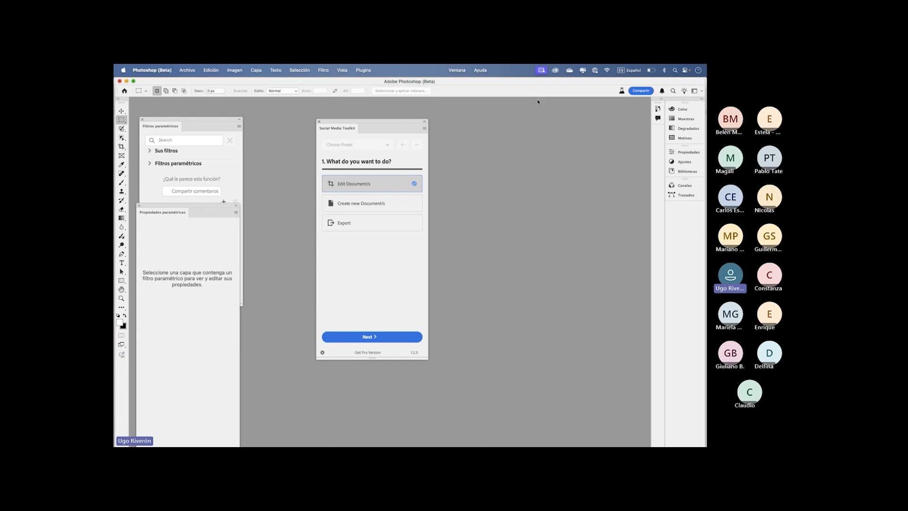
pyautogui.moveTo(381, 120); pyautogui.dragTo(374, 107)
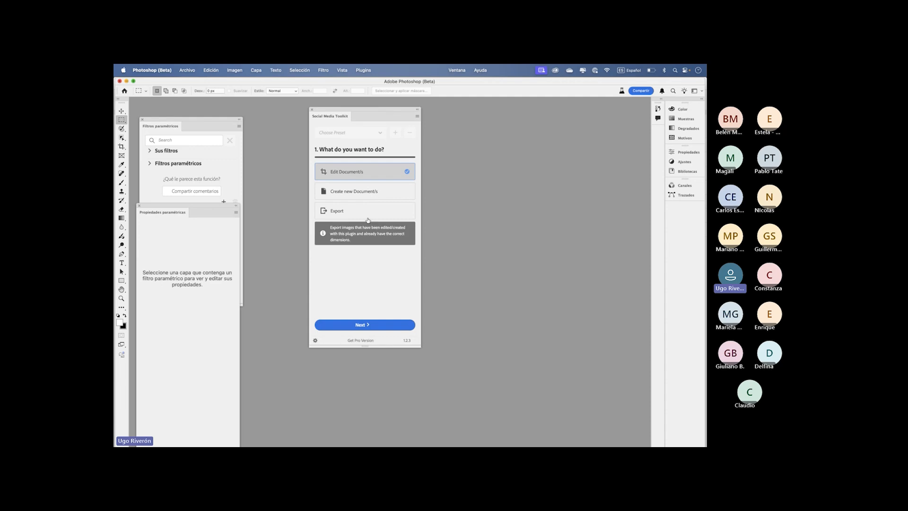
pyautogui.moveTo(370, 110); pyautogui.dragTo(352, 103)
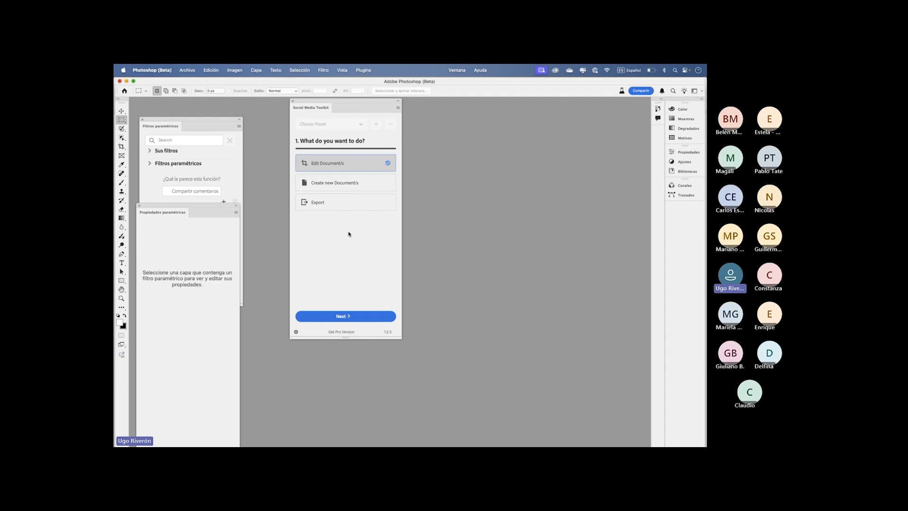
# - Choose to create new documents in Social Media Toolkit and select the Facebook and Instagram networks
pyautogui.click(325, 186)
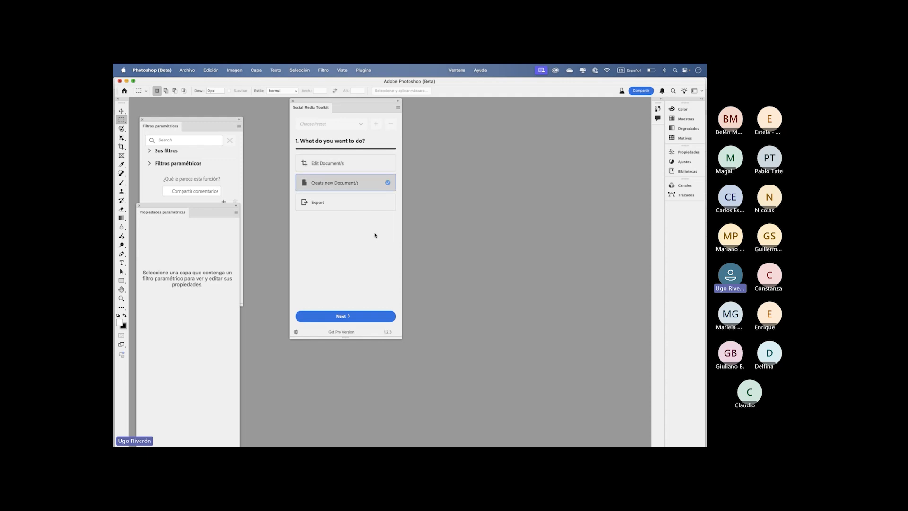
pyautogui.click(343, 318)
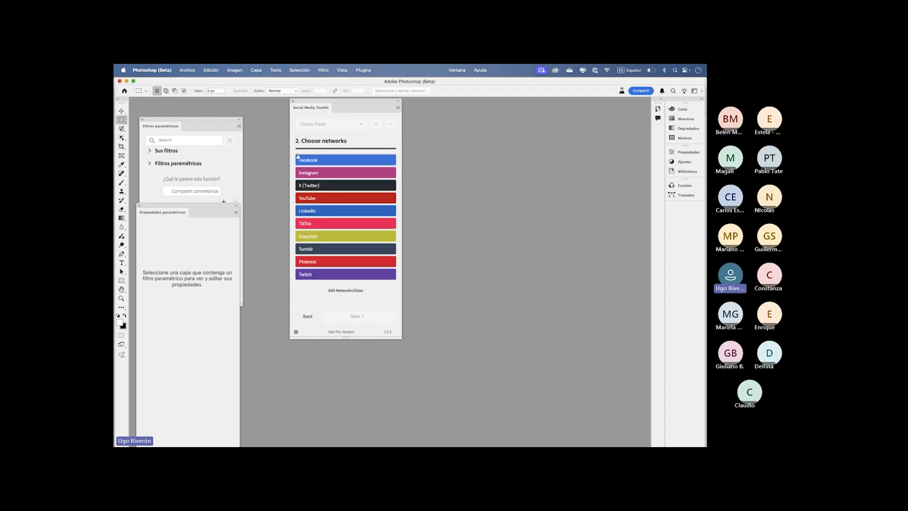
pyautogui.click(326, 160)
pyautogui.click(312, 175)
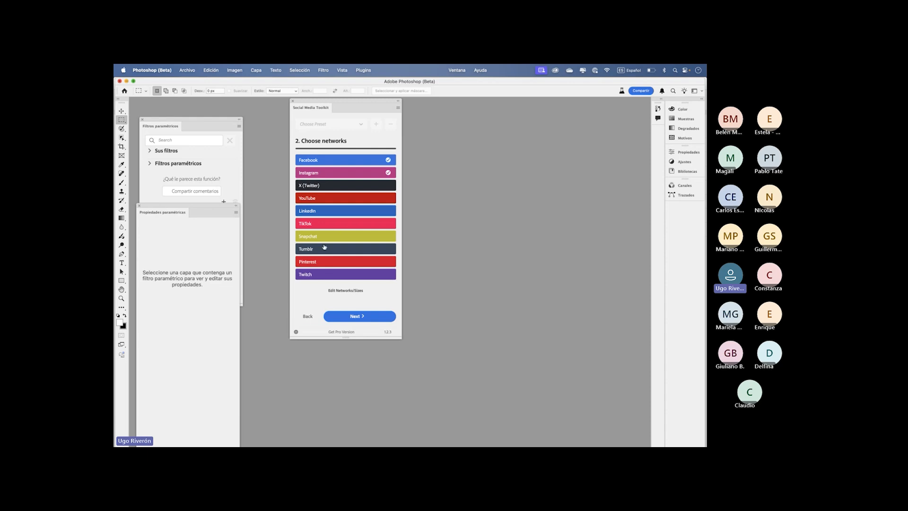
# - Add LinkedIn and create white-background documents for Facebook Post Image (landscape), Instagram Square Photo and LinkedIn Post
pyautogui.click(318, 215)
pyautogui.click(356, 317)
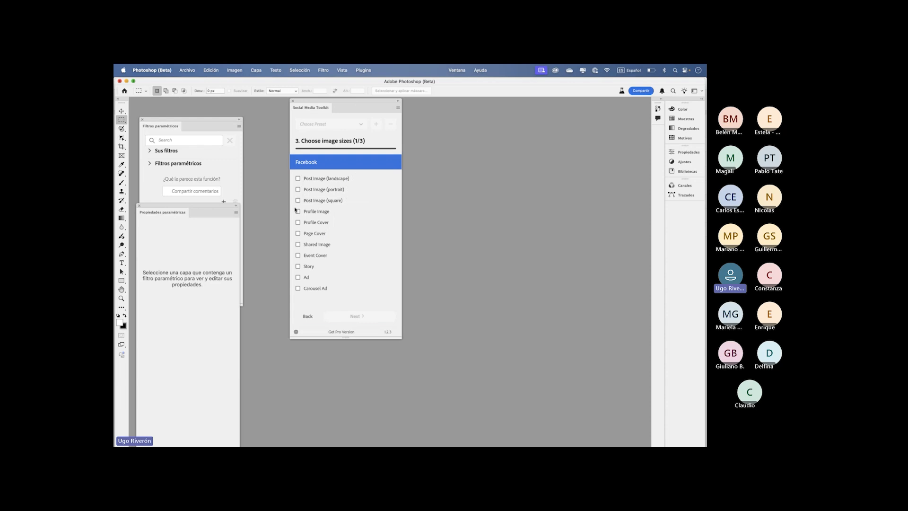
pyautogui.click(298, 179)
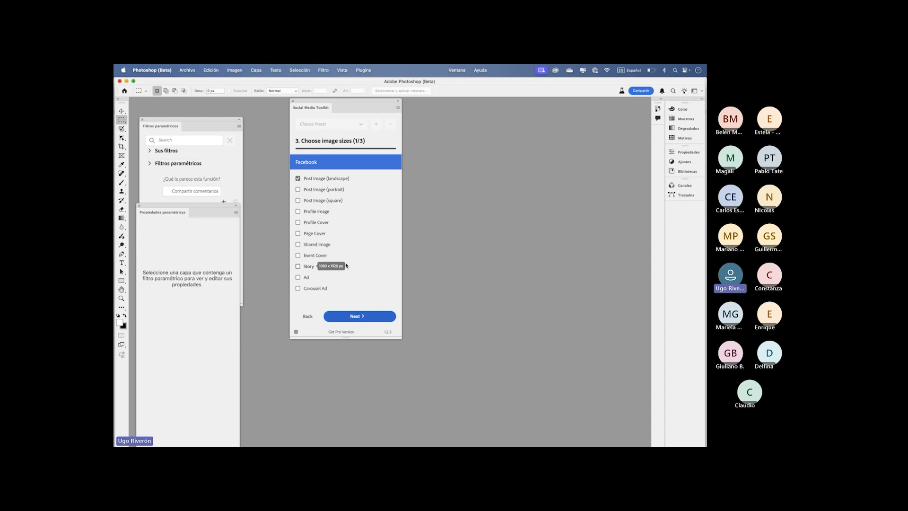
pyautogui.click(372, 316)
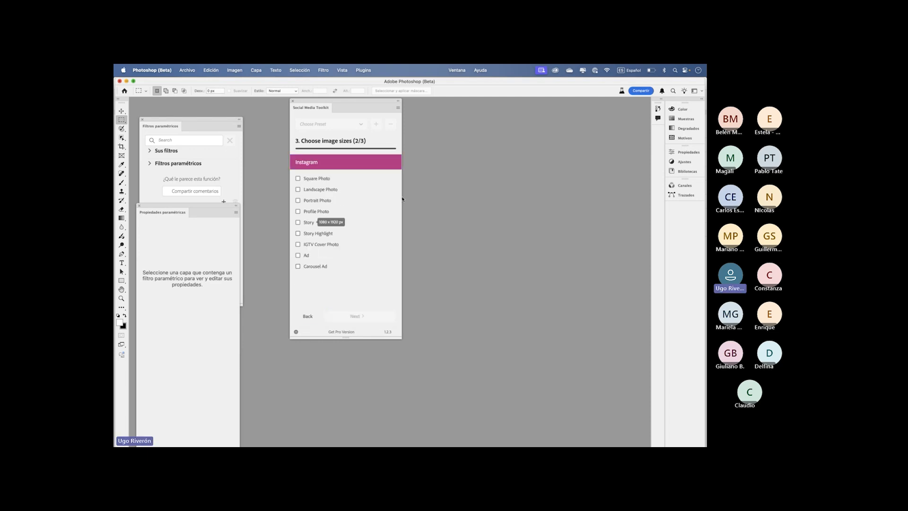
pyautogui.click(298, 179)
pyautogui.click(377, 322)
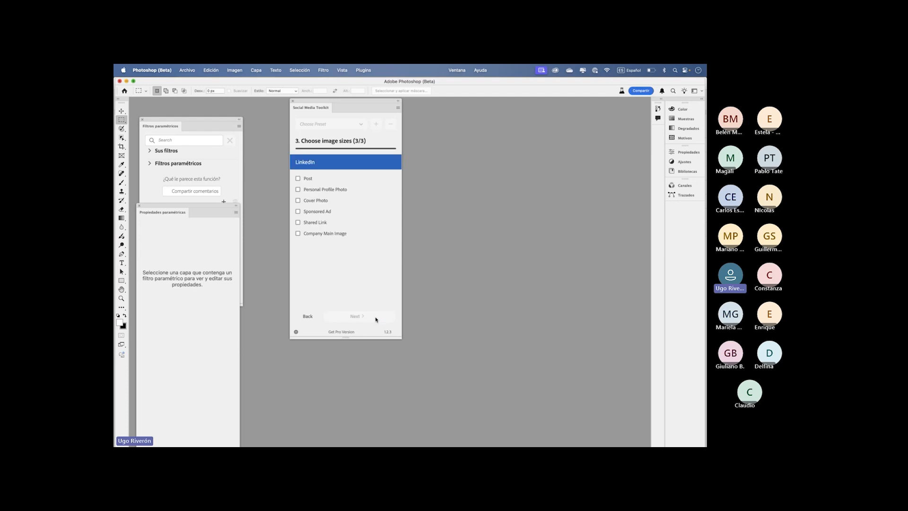
pyautogui.click(298, 178)
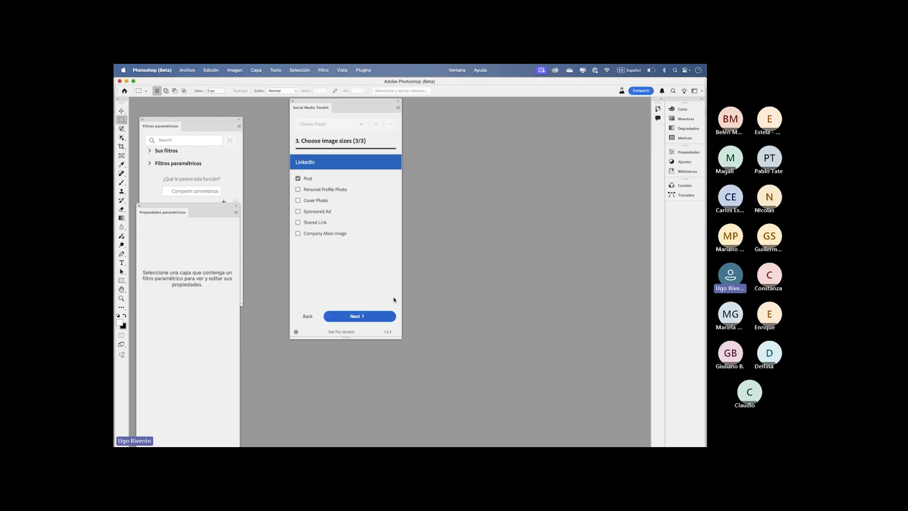
pyautogui.click(367, 316)
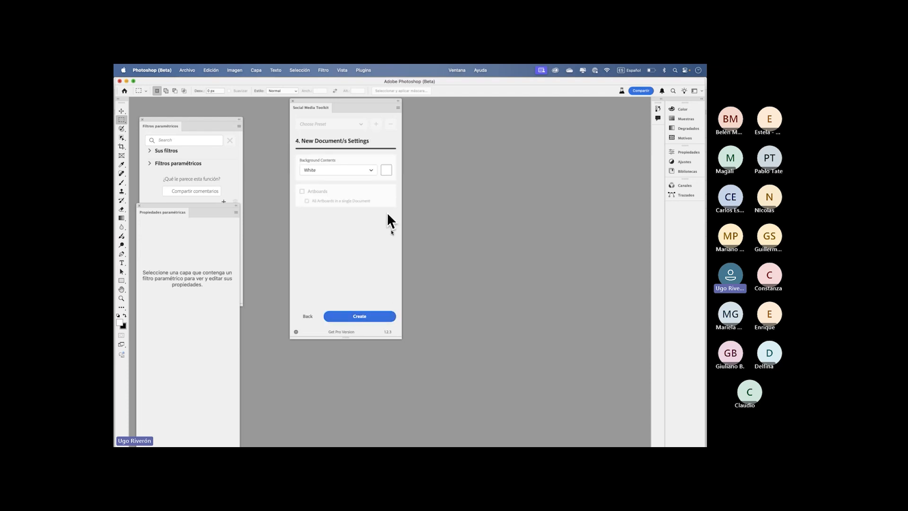
pyautogui.click(360, 316)
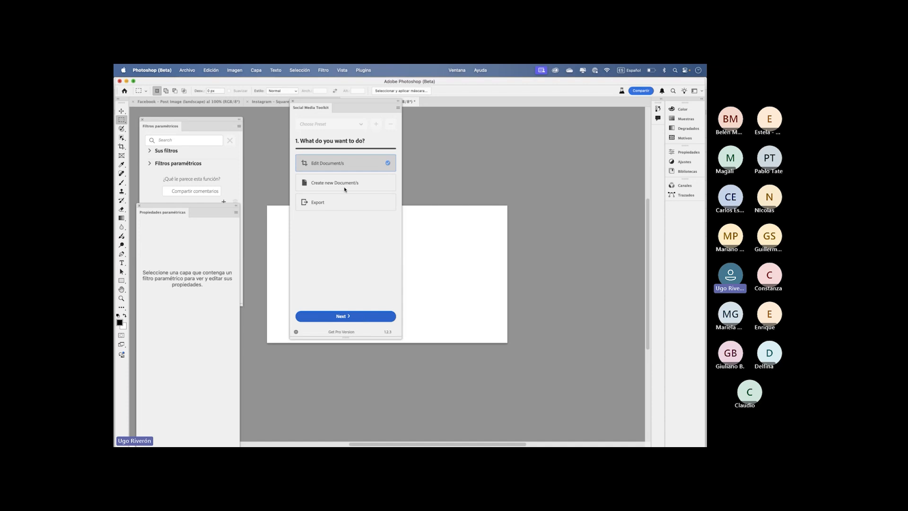
# - Move the Social Media Toolkit panel clear of the canvas and close the Filtros paramétricos and Propiedades paramétricas panels
pyautogui.moveTo(340, 103); pyautogui.dragTo(574, 144)
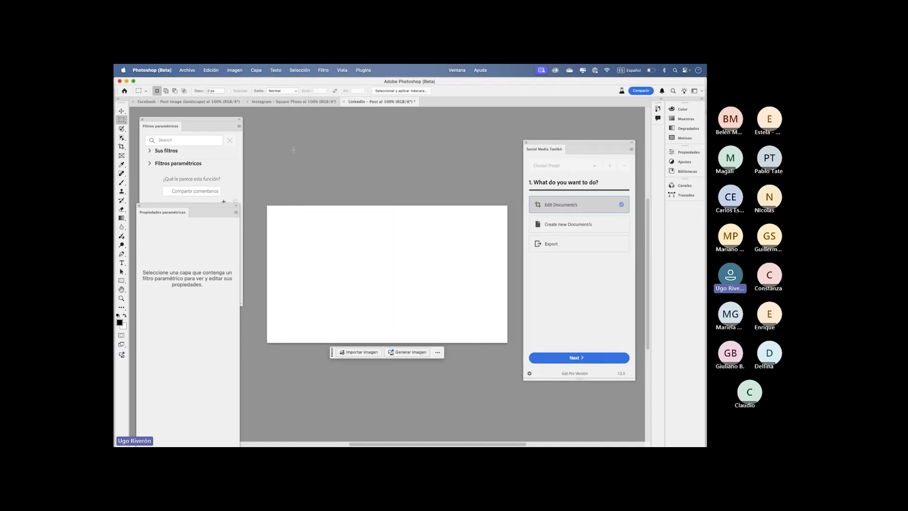
pyautogui.click(142, 120)
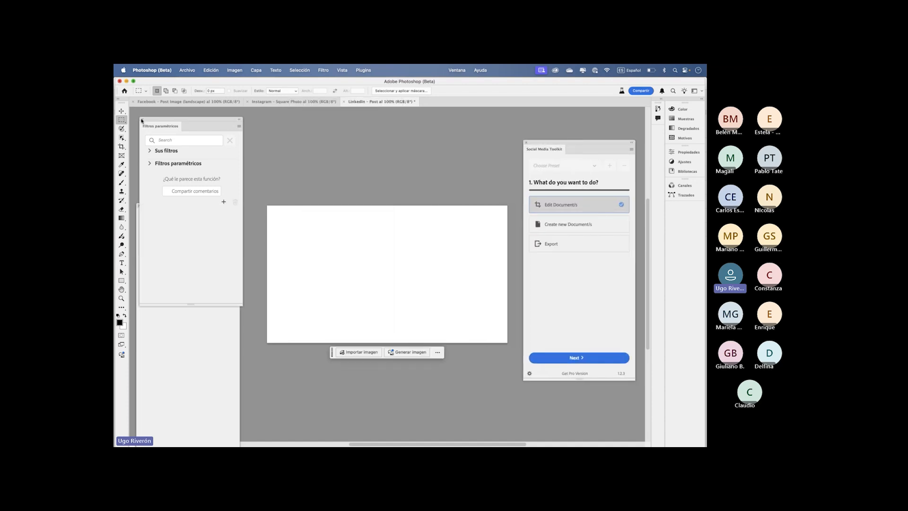
pyautogui.click(142, 120)
pyautogui.click(138, 206)
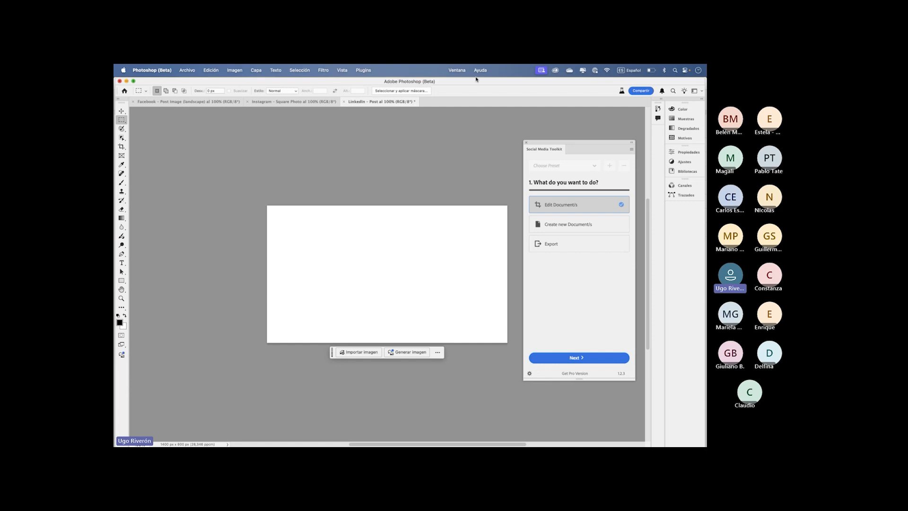
# - Open the Document Manager Beta plugin and float its panel beside the canvas, resized to show the three documents in one row
pyautogui.click(457, 70)
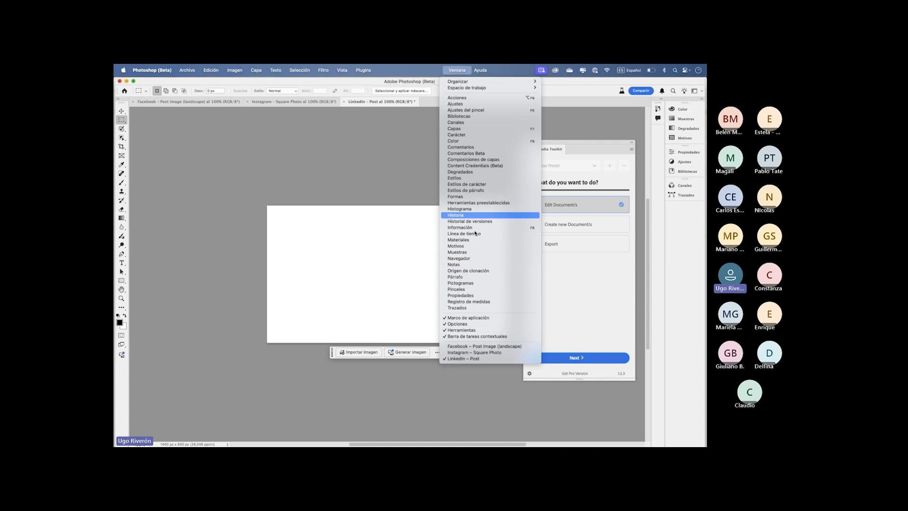
pyautogui.press('Escape')
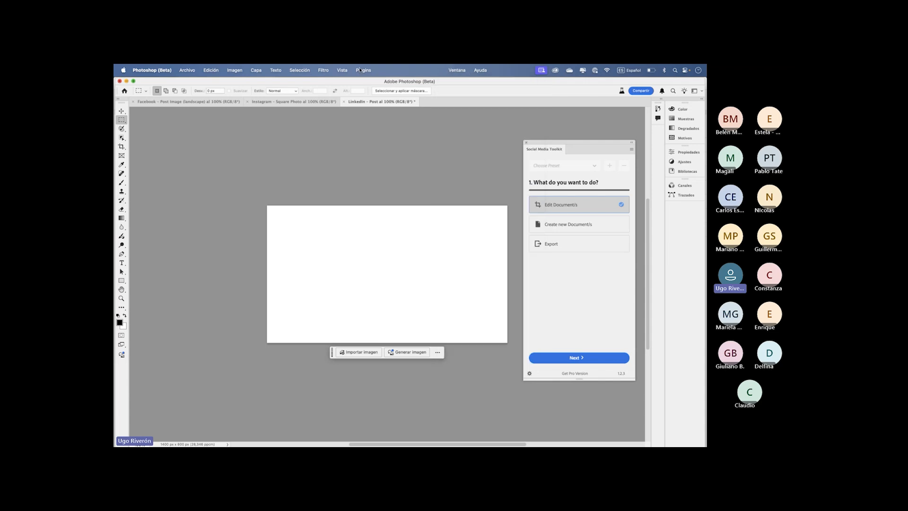
pyautogui.click(363, 70)
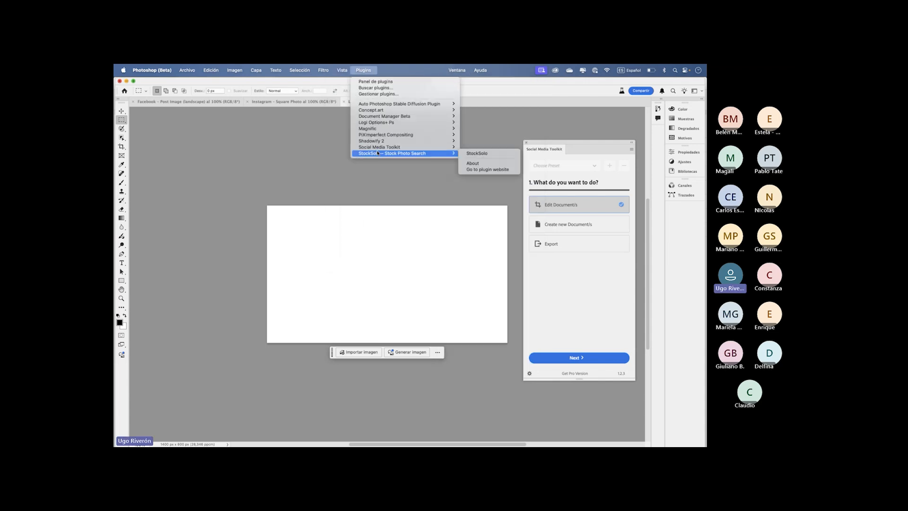
pyautogui.moveTo(383, 119)
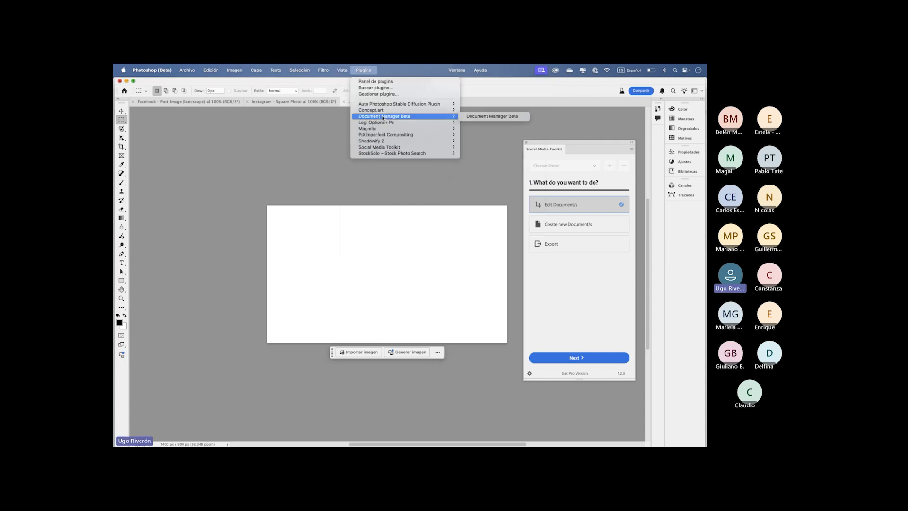
pyautogui.click(473, 120)
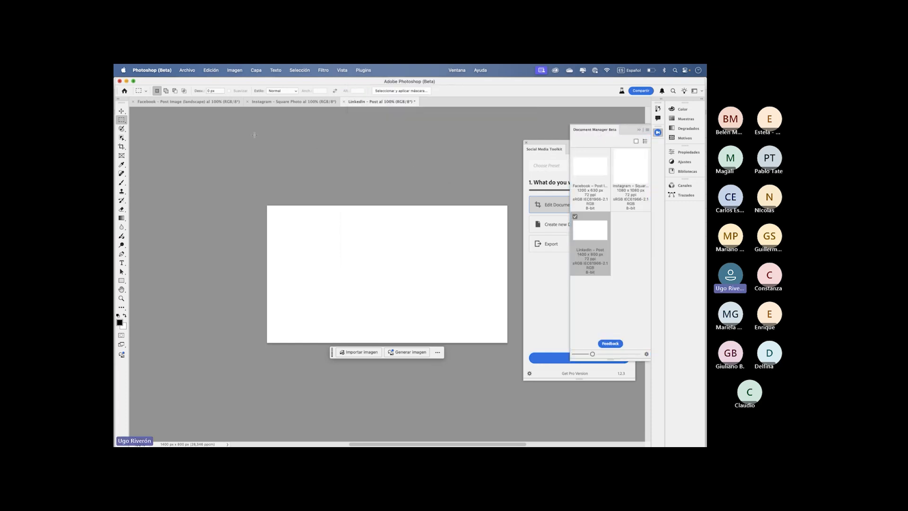
pyautogui.moveTo(581, 138); pyautogui.dragTo(162, 130)
pyautogui.moveTo(224, 357); pyautogui.dragTo(258, 305)
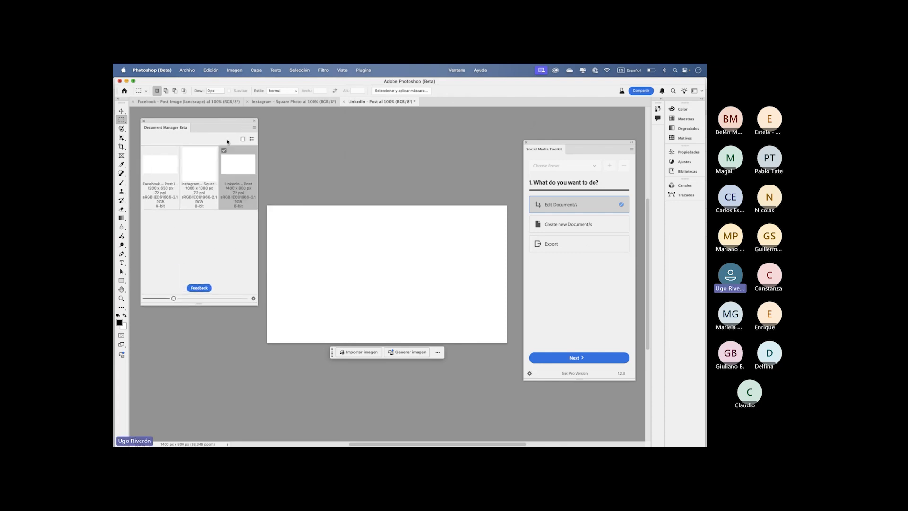
pyautogui.moveTo(222, 123); pyautogui.dragTo(219, 161)
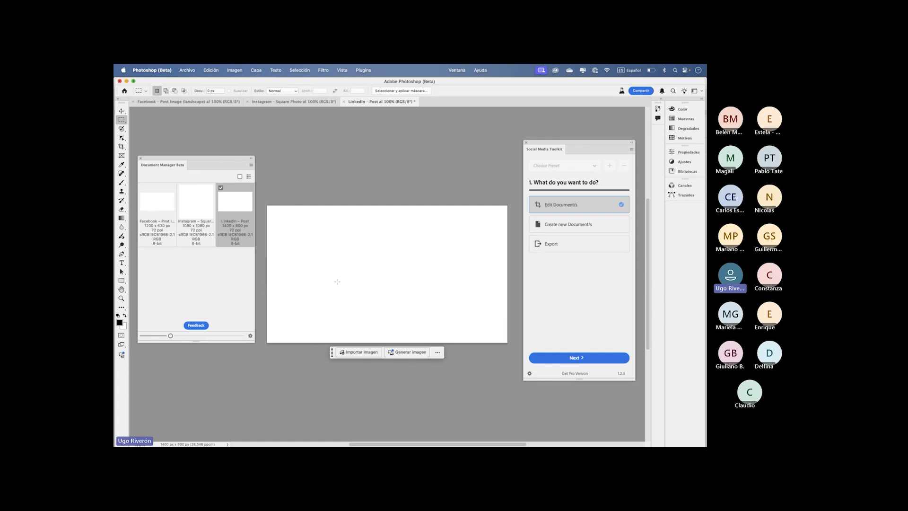
# - Switch among the Facebook, Instagram and LinkedIn documents to compare their canvases, finishing on Instagram – Square Photo
pyautogui.click(158, 214)
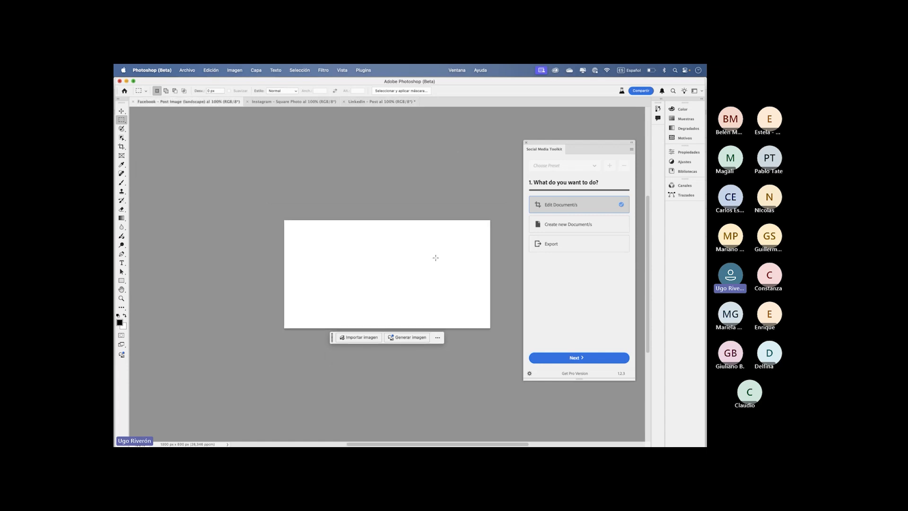
pyautogui.click(358, 71)
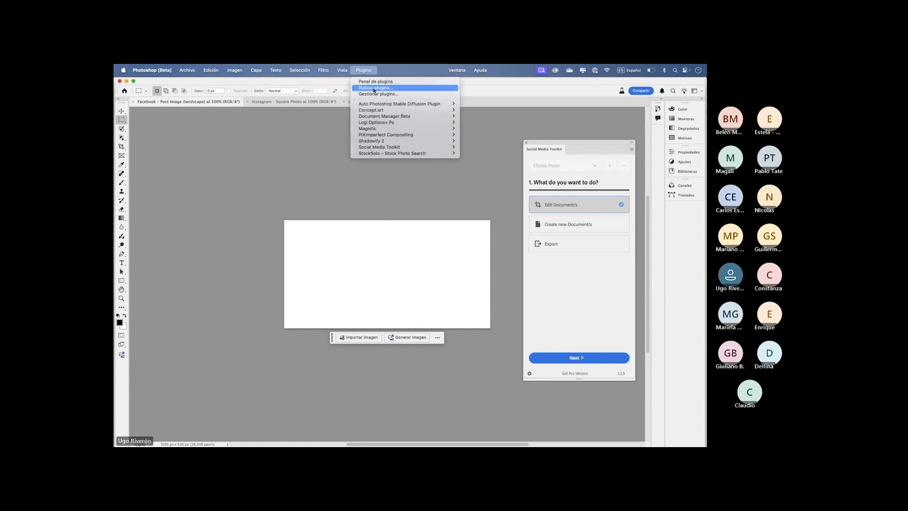
pyautogui.moveTo(376, 105)
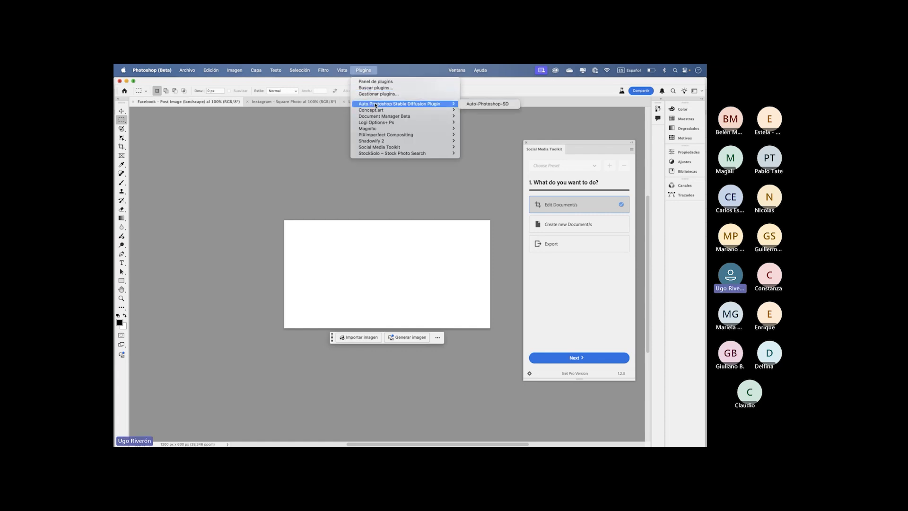
pyautogui.moveTo(457, 70)
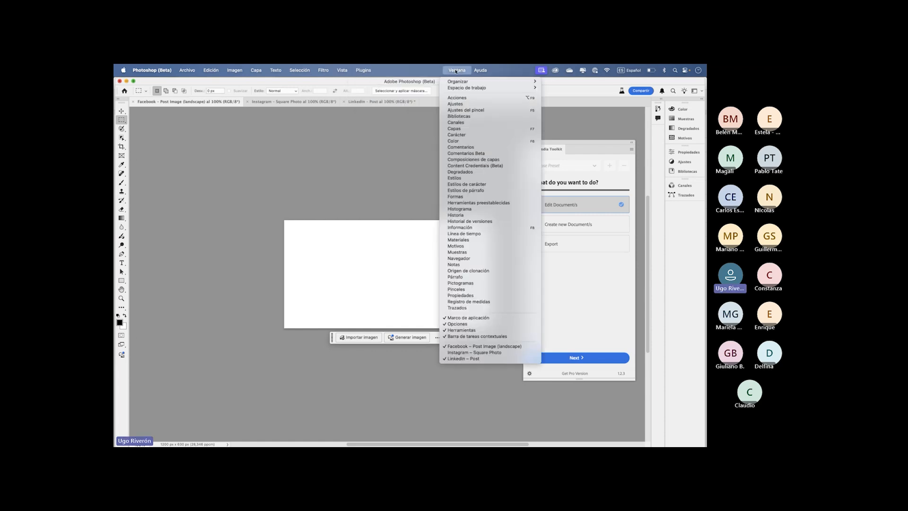
pyautogui.click(487, 355)
pyautogui.click(456, 70)
pyautogui.click(494, 359)
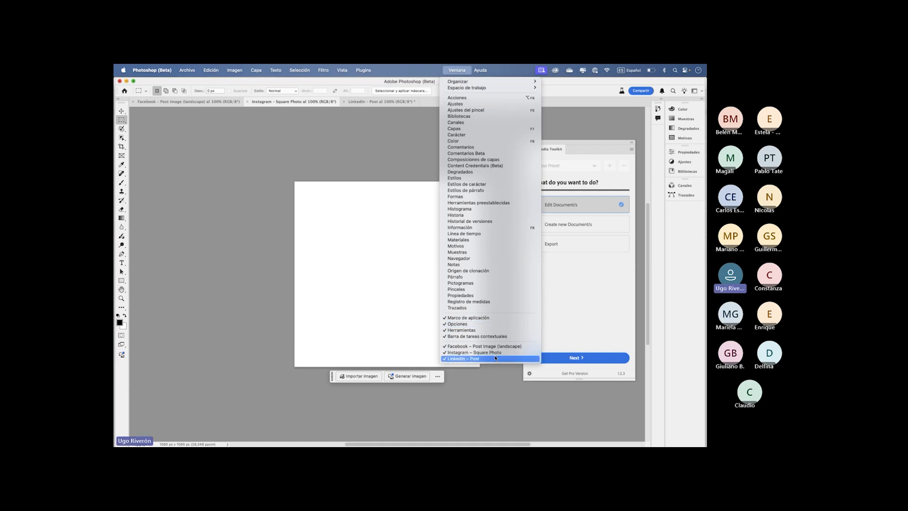
pyautogui.click(312, 105)
pyautogui.click(215, 102)
pyautogui.click(289, 102)
# - Reopen the Document Manager Beta panel and enlarge it slightly
pyautogui.click(363, 70)
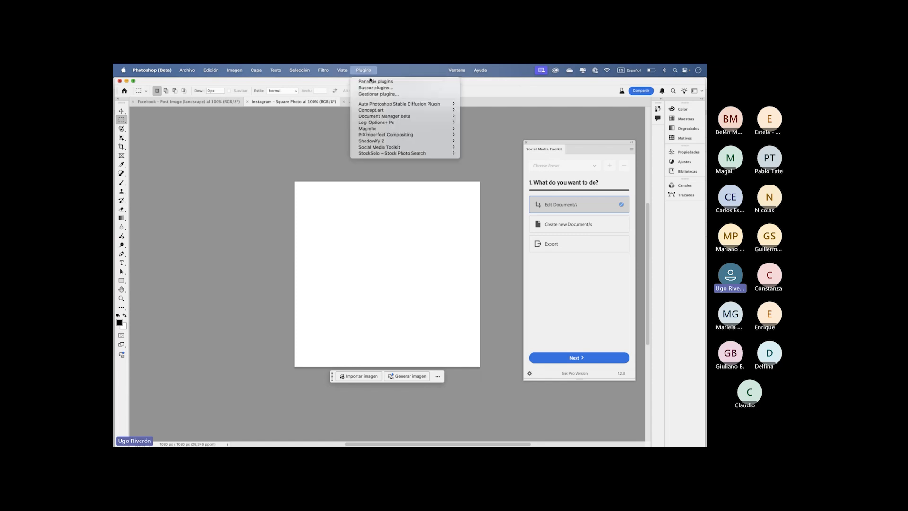
pyautogui.moveTo(385, 120)
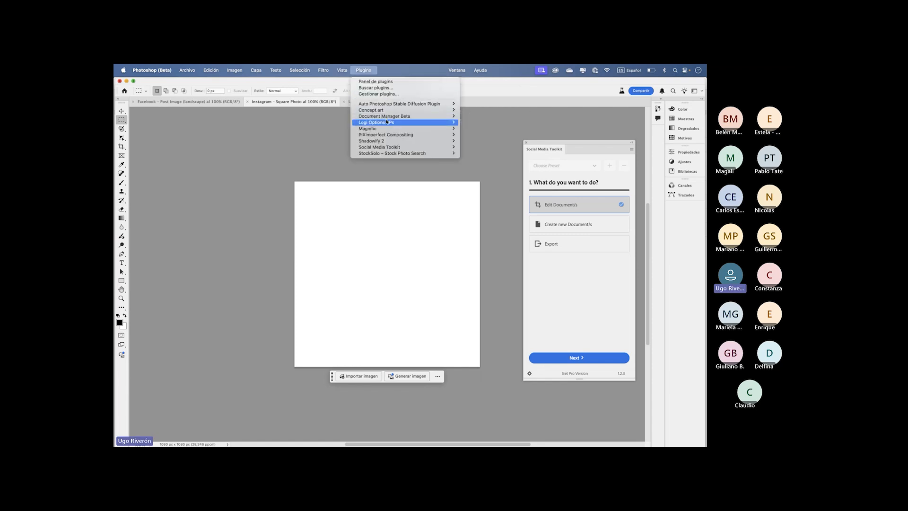
pyautogui.click(476, 116)
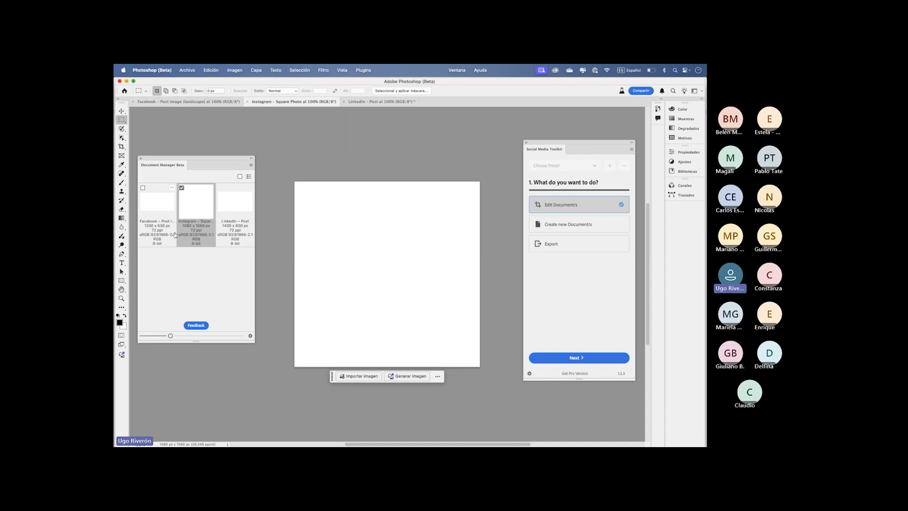
pyautogui.moveTo(256, 337); pyautogui.dragTo(277, 353)
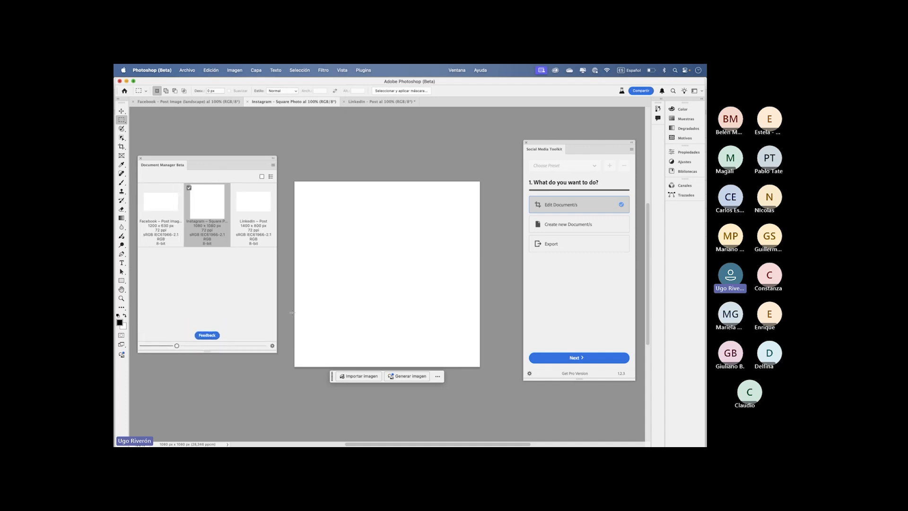
# - Show the open documents as a list and review the visible document information options in Document Manager Beta Settings
pyautogui.click(271, 176)
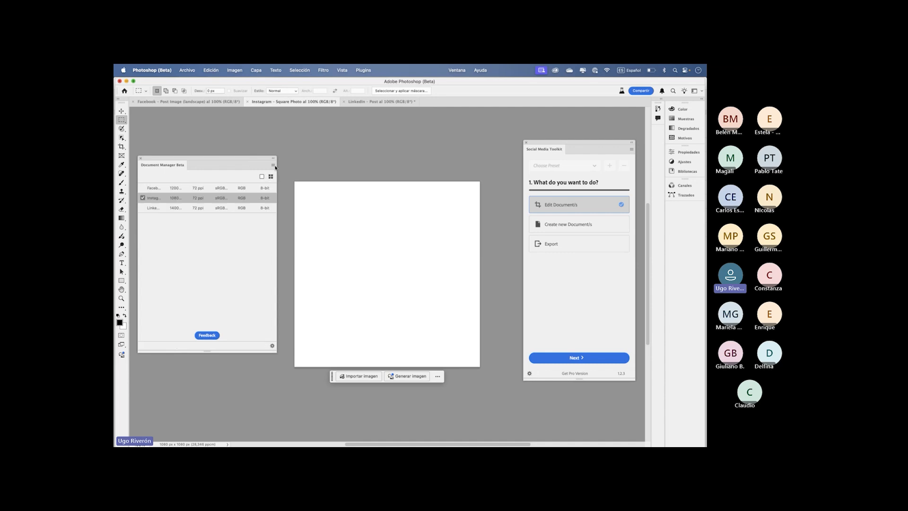
pyautogui.click(273, 165)
pyautogui.click(293, 178)
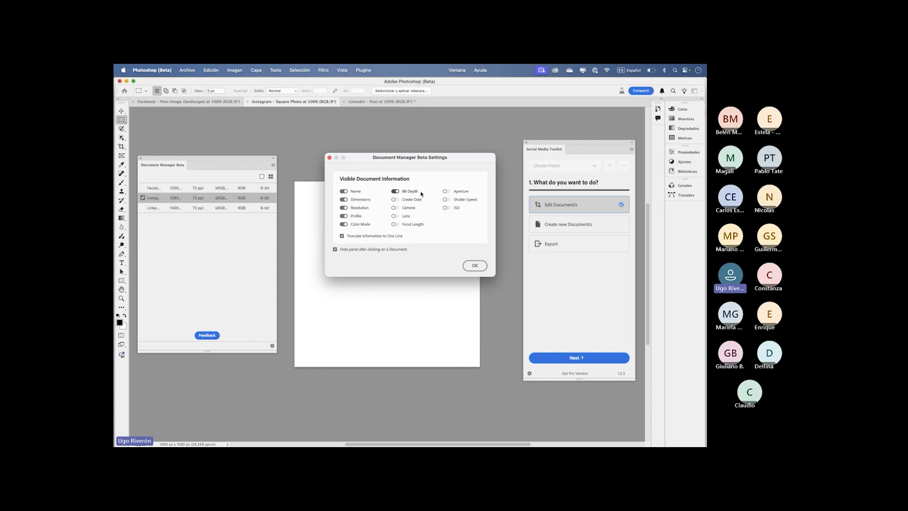
pyautogui.click(474, 265)
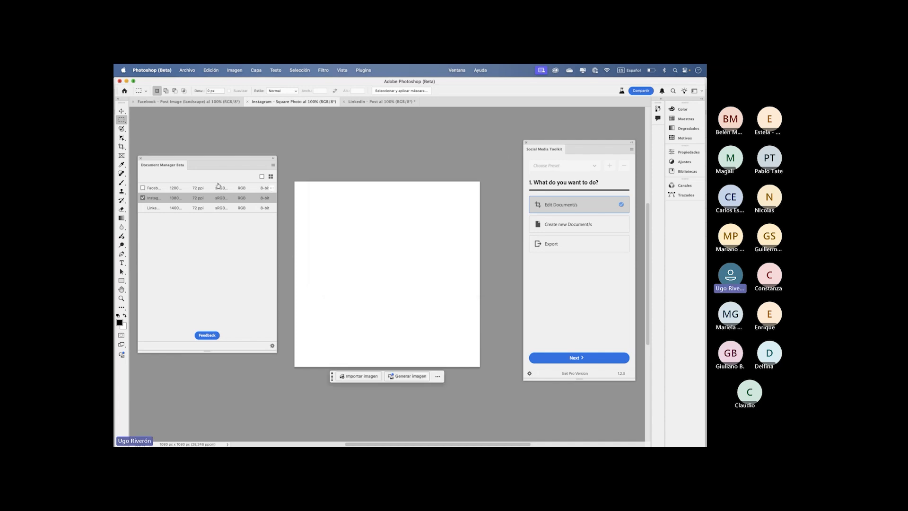
# - Select all the documents in Document Manager Beta and display them as larger thumbnails
pyautogui.click(262, 176)
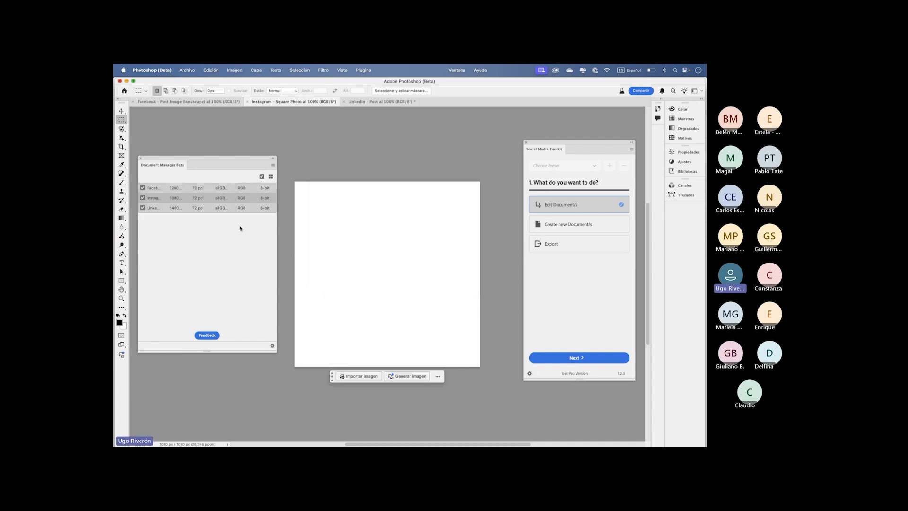
pyautogui.click(270, 177)
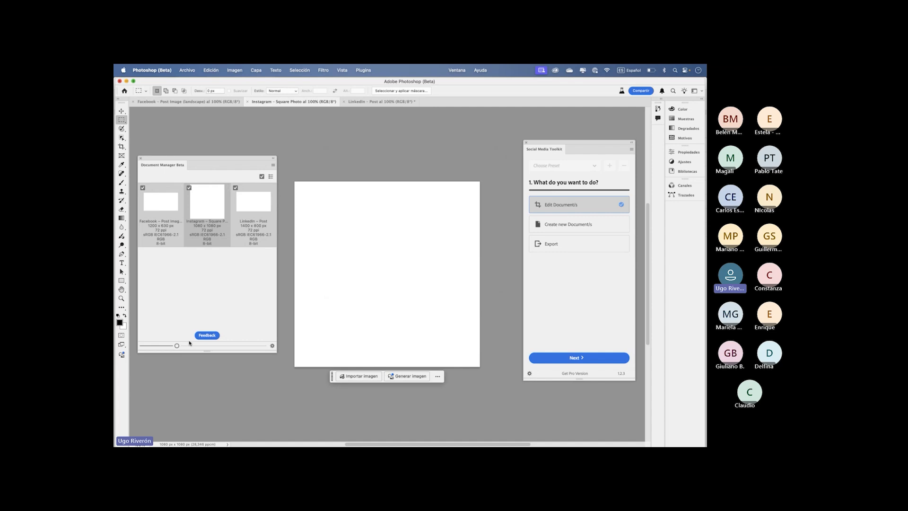
pyautogui.moveTo(176, 345); pyautogui.dragTo(196, 346)
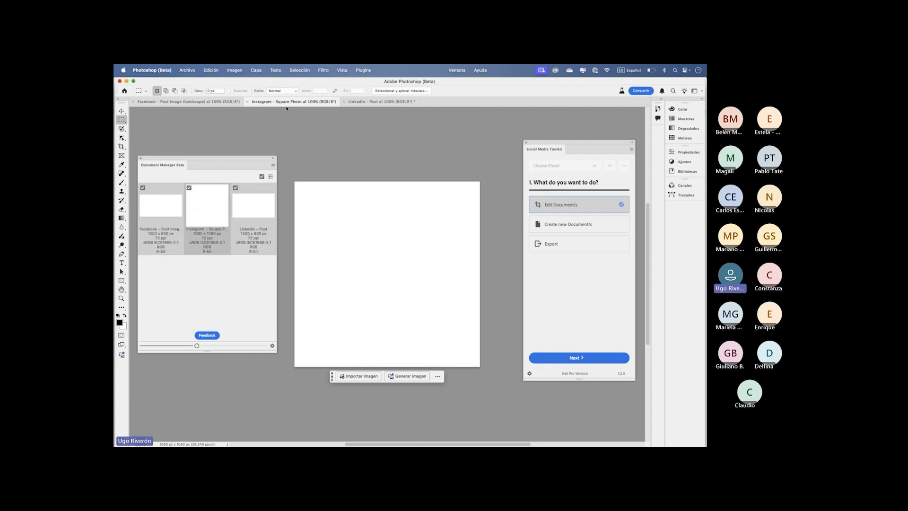
# - Switch from Photoshop (Beta) to another open application
pyautogui.press('super+Tab')
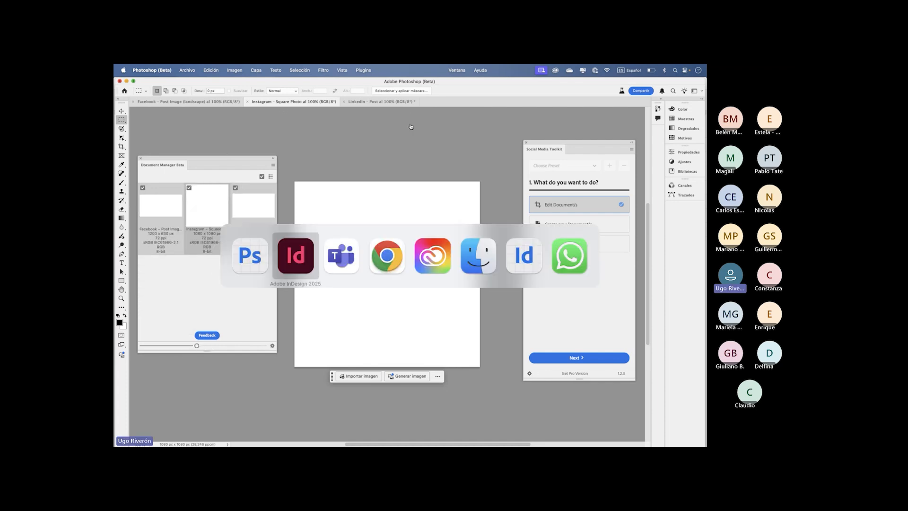
pyautogui.press('super+Tab')
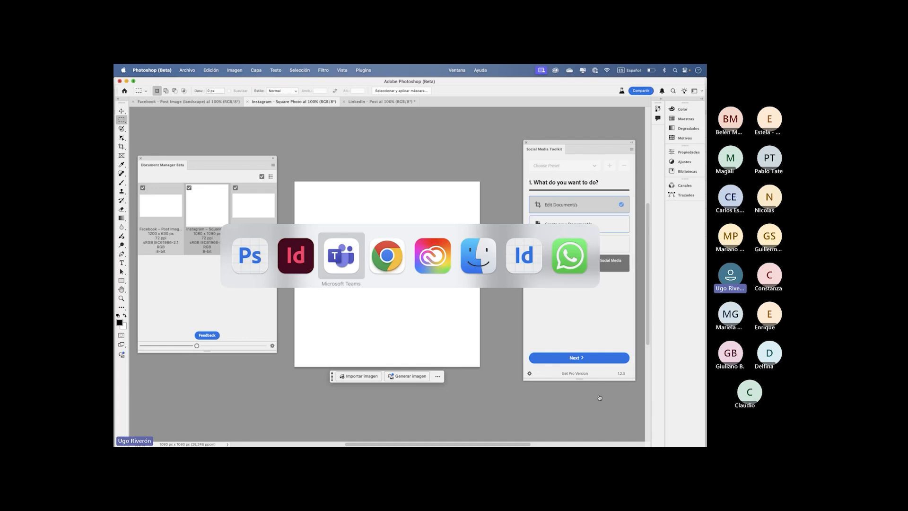